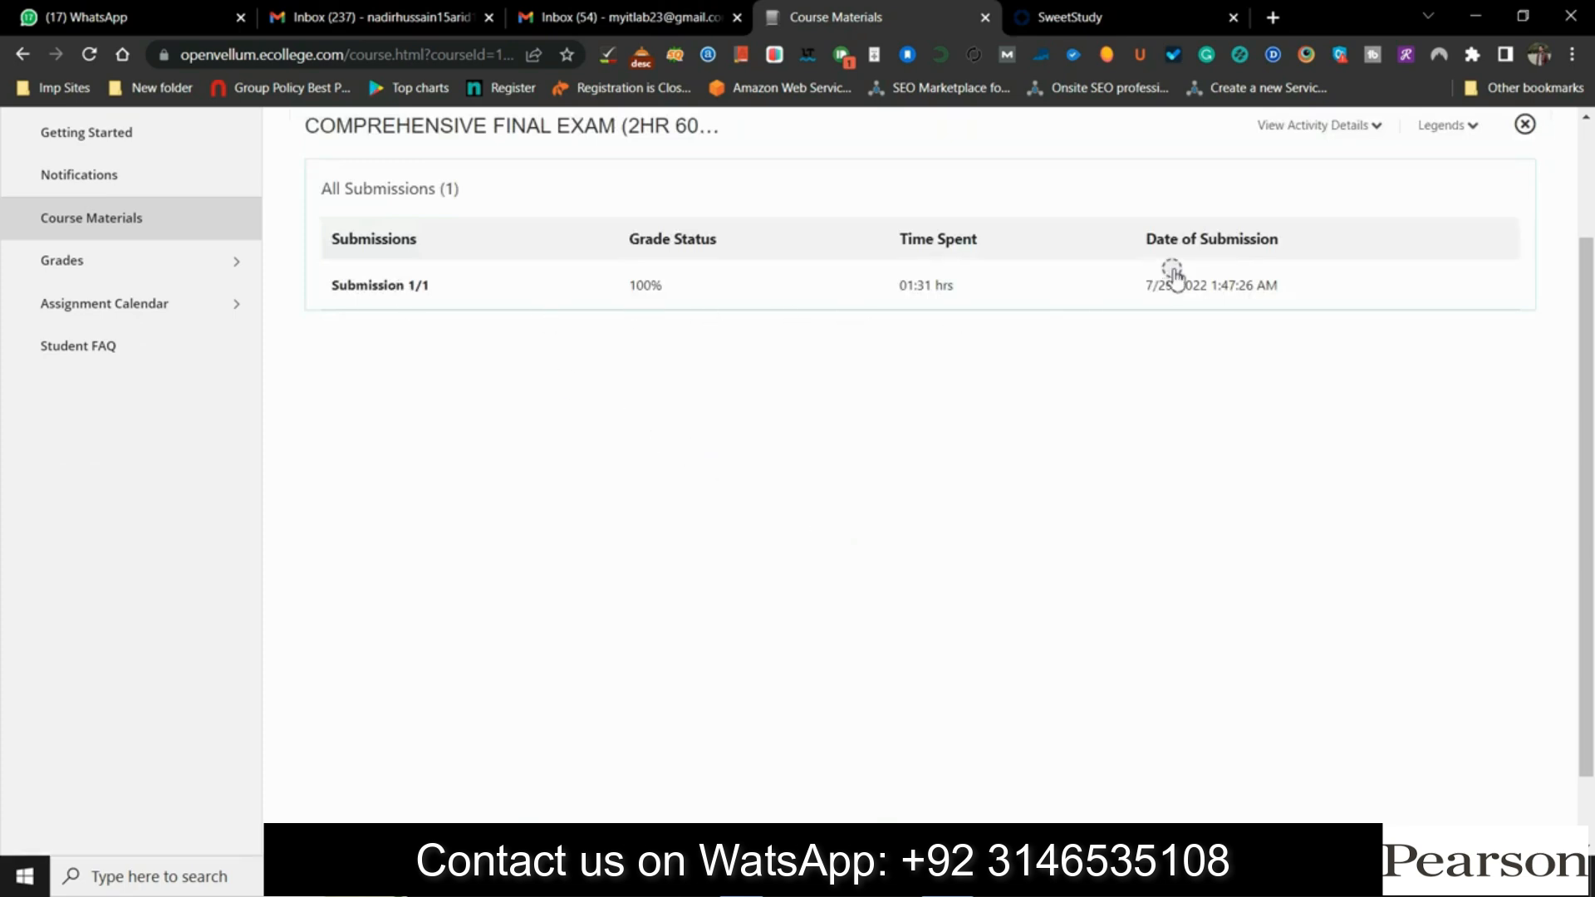
Open submission 1/1 of the comprehensive final exam and look through questions 60, 1, 29 and 34
left_click(650, 286)
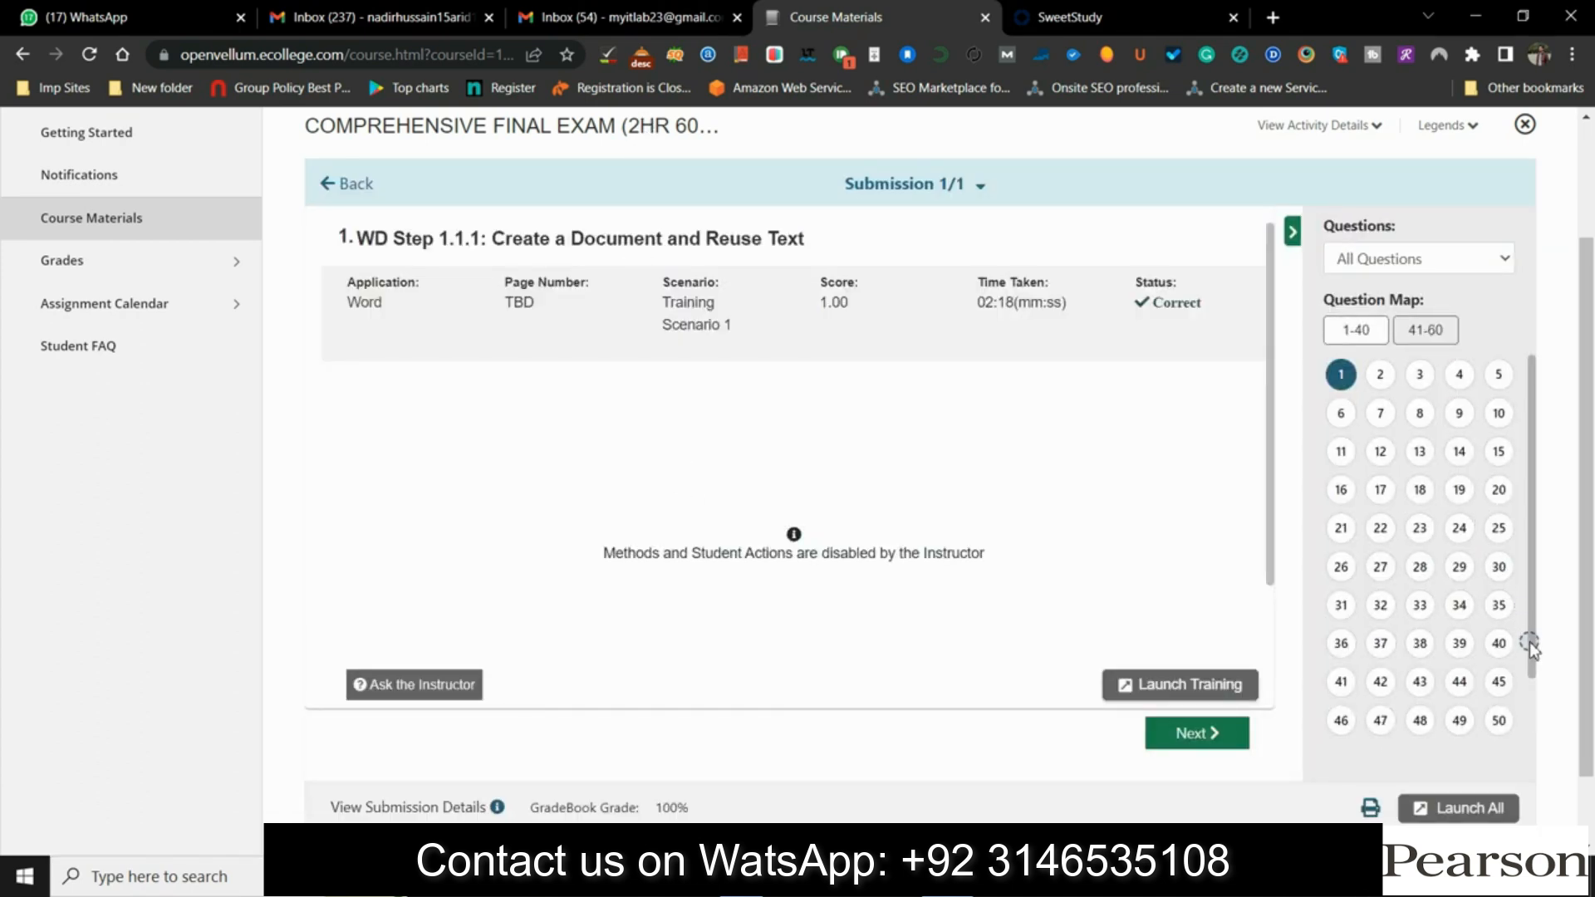
left_click_drag(1530, 664, 1509, 765)
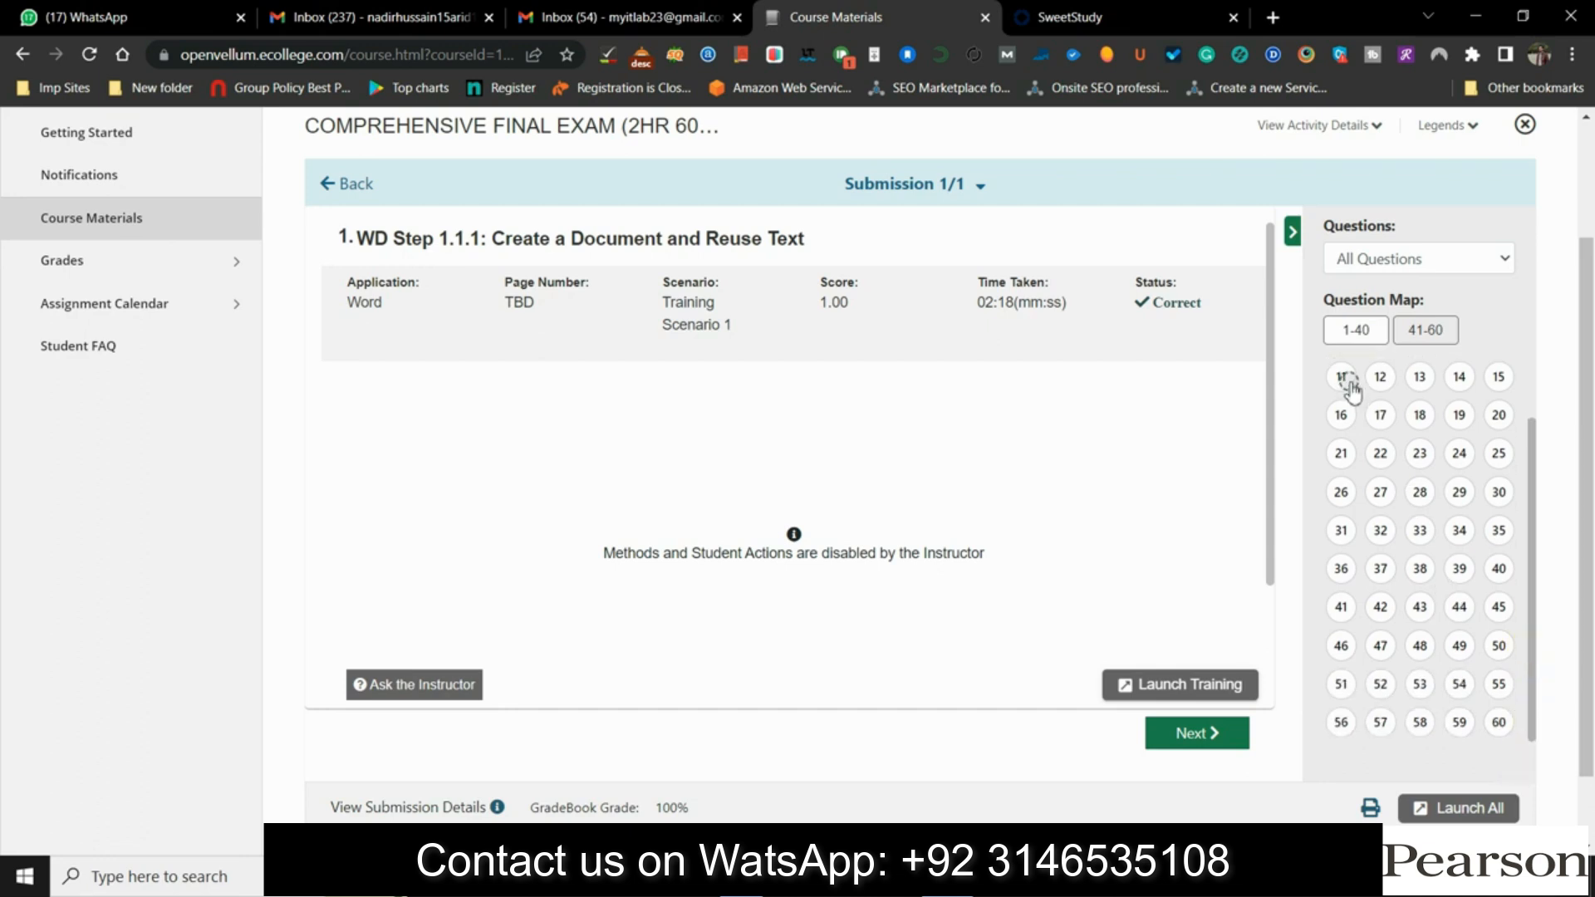
left_click(1498, 722)
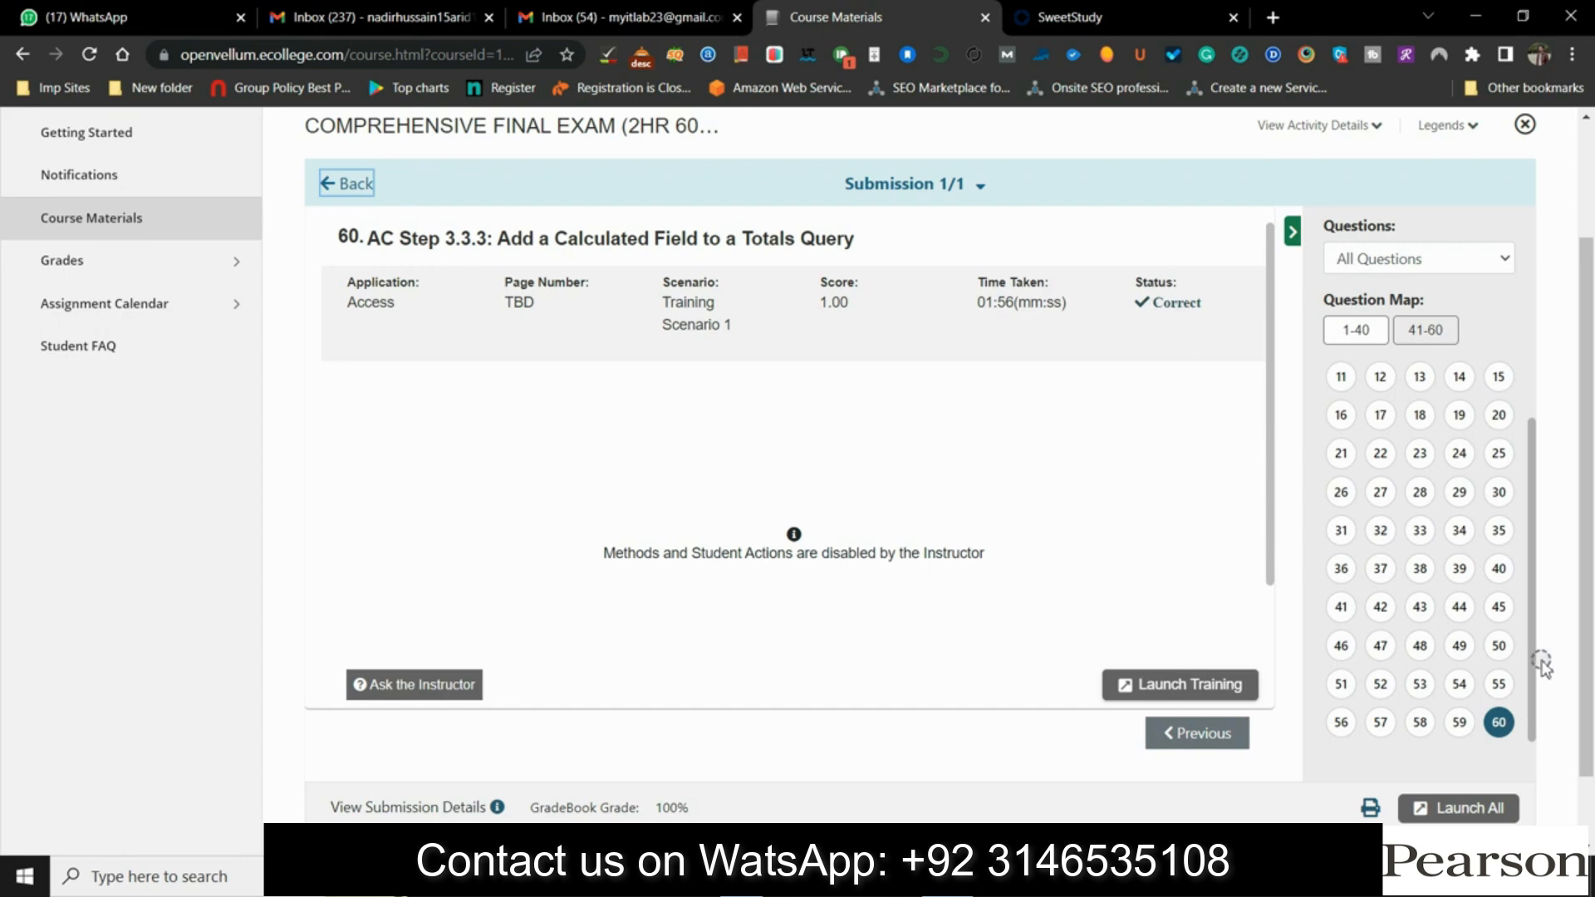
left_click_drag(1533, 708, 1562, 522)
left_click(1341, 375)
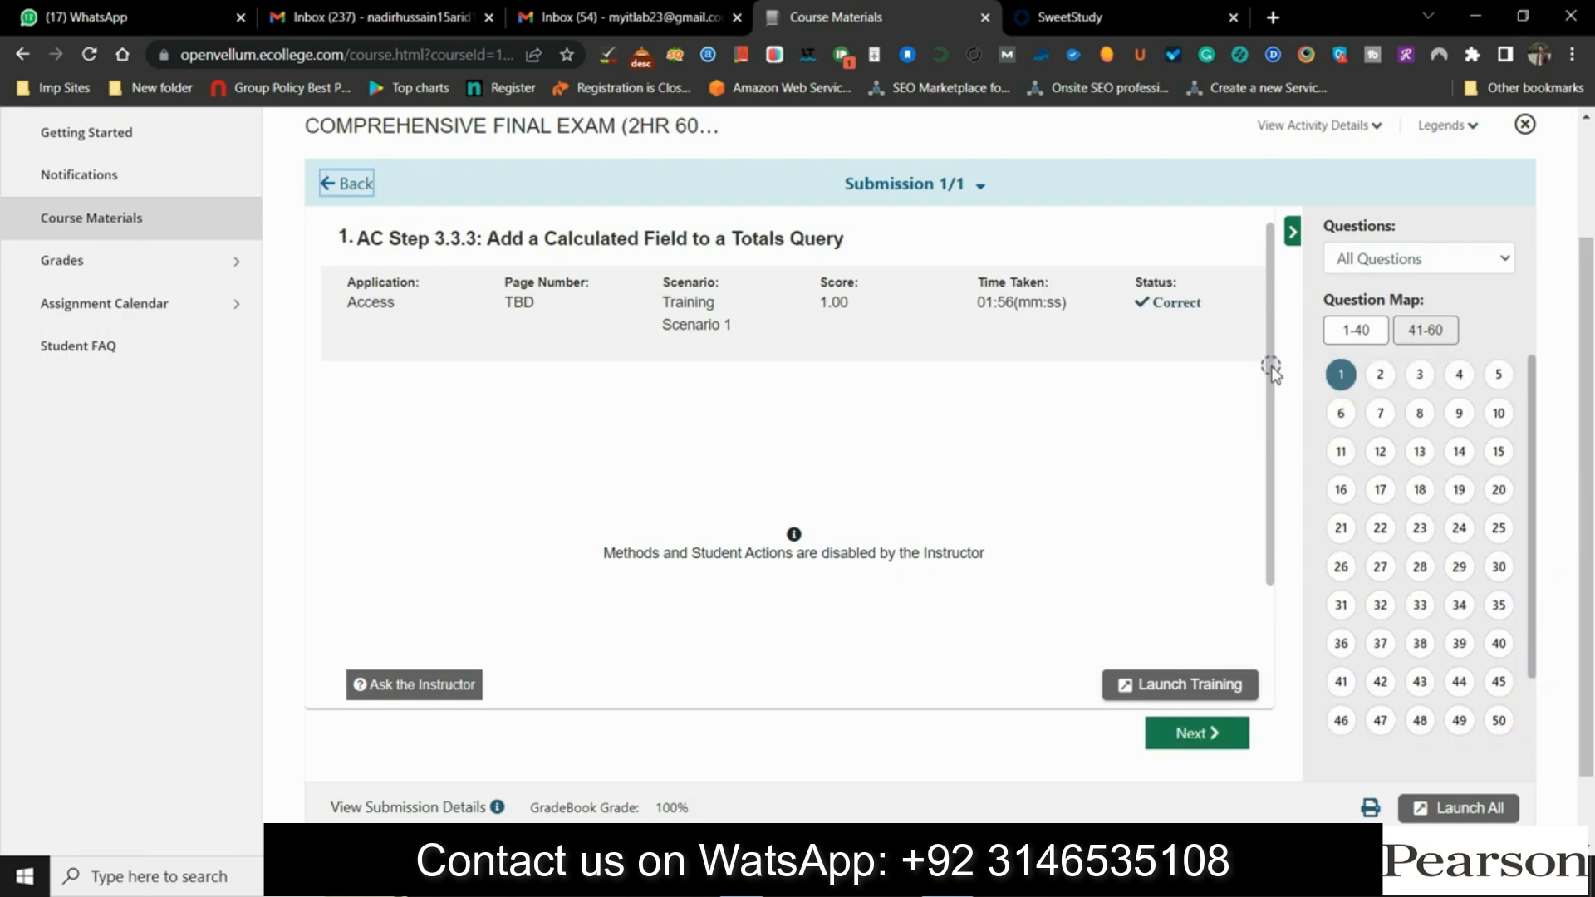
left_click(1460, 568)
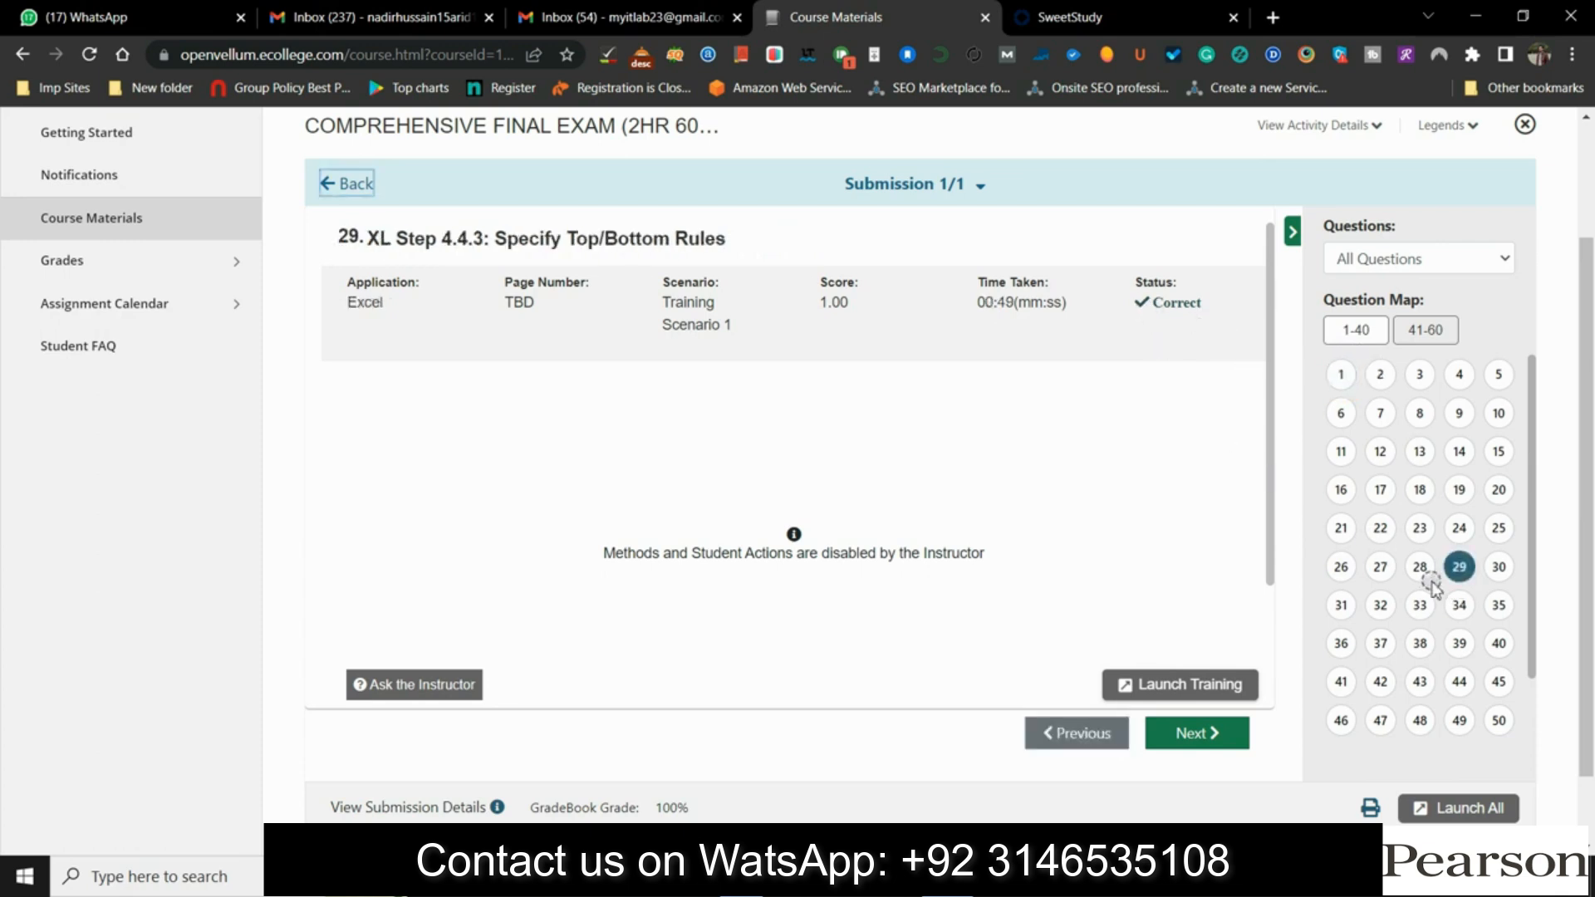
left_click(1460, 606)
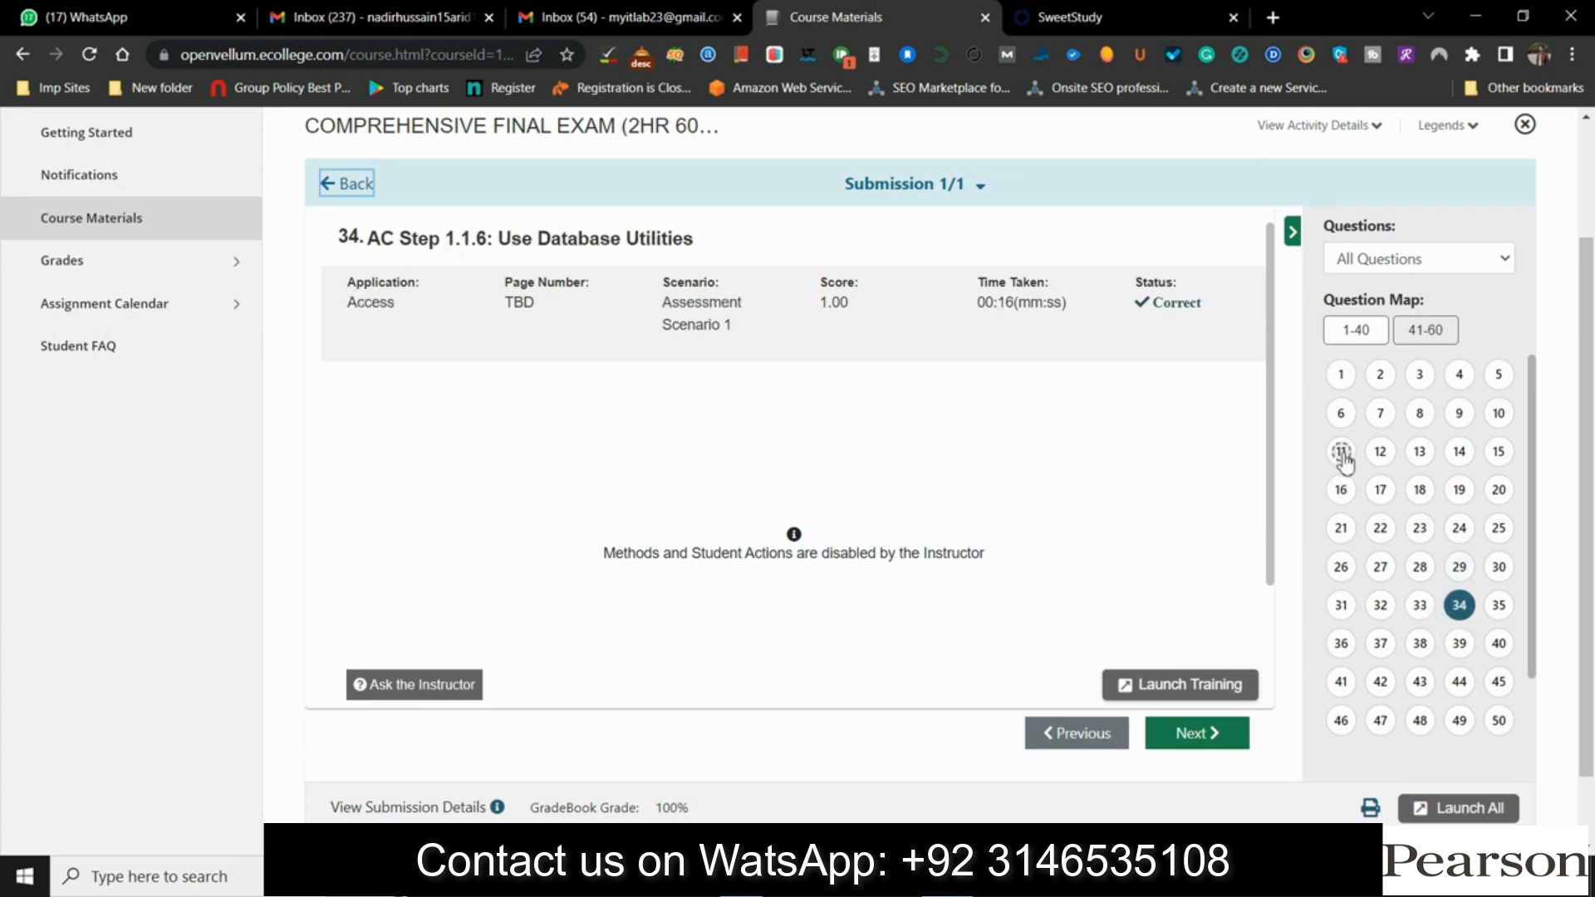
Launch the training for question 1 and start Word in the simulation with a blank document
left_click(1341, 375)
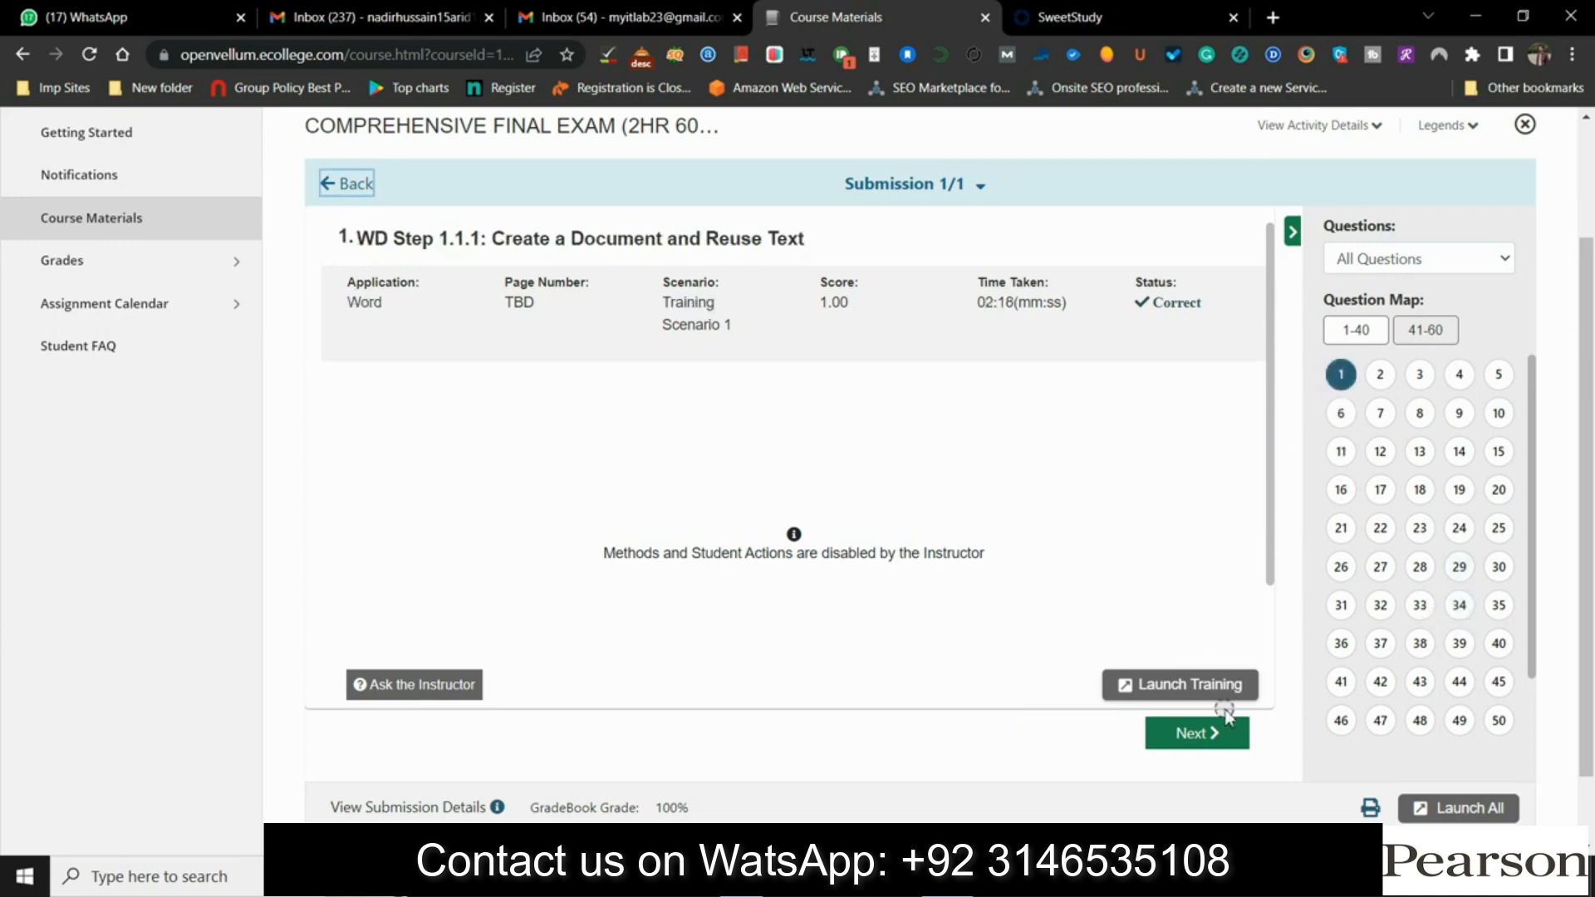
left_click(1186, 685)
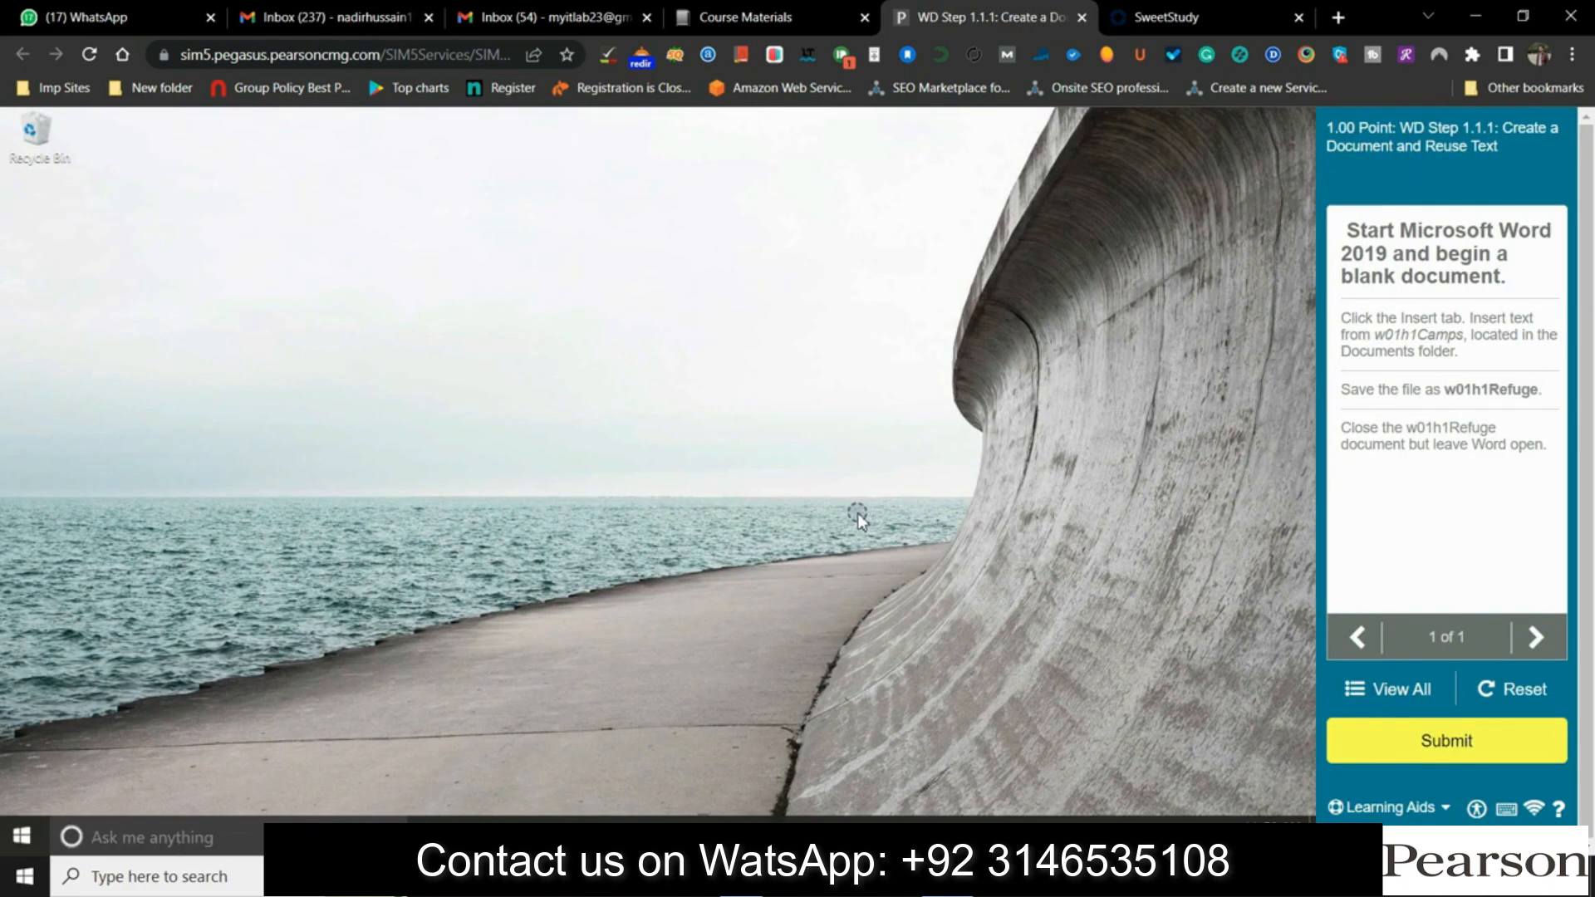
left_click(27, 843)
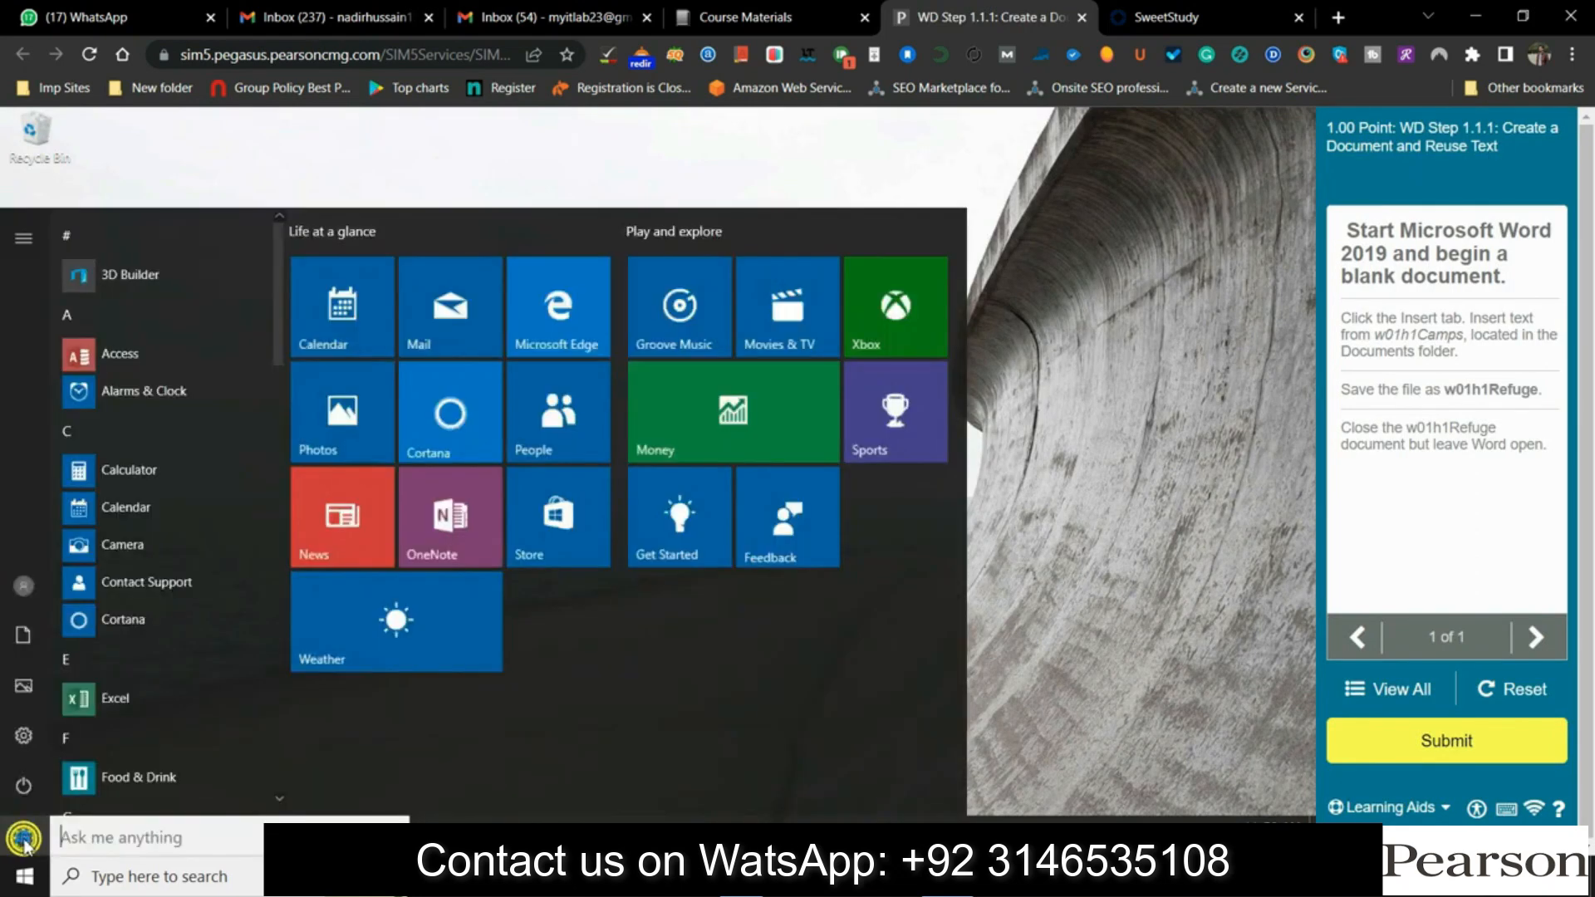
type("word")
left_click(233, 292)
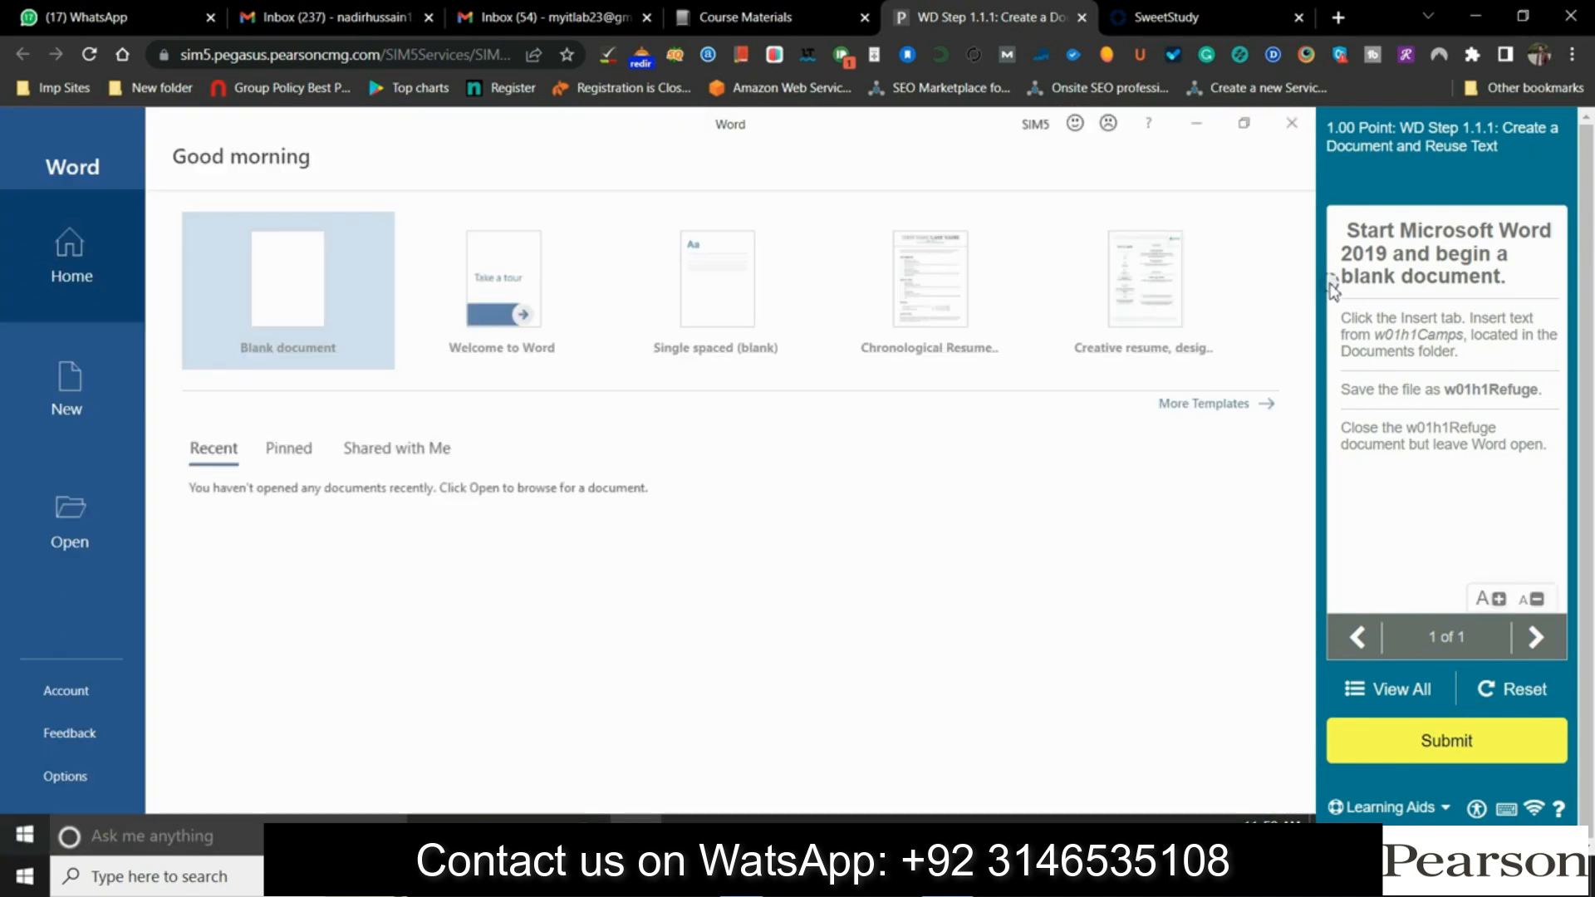
left_click(1519, 20)
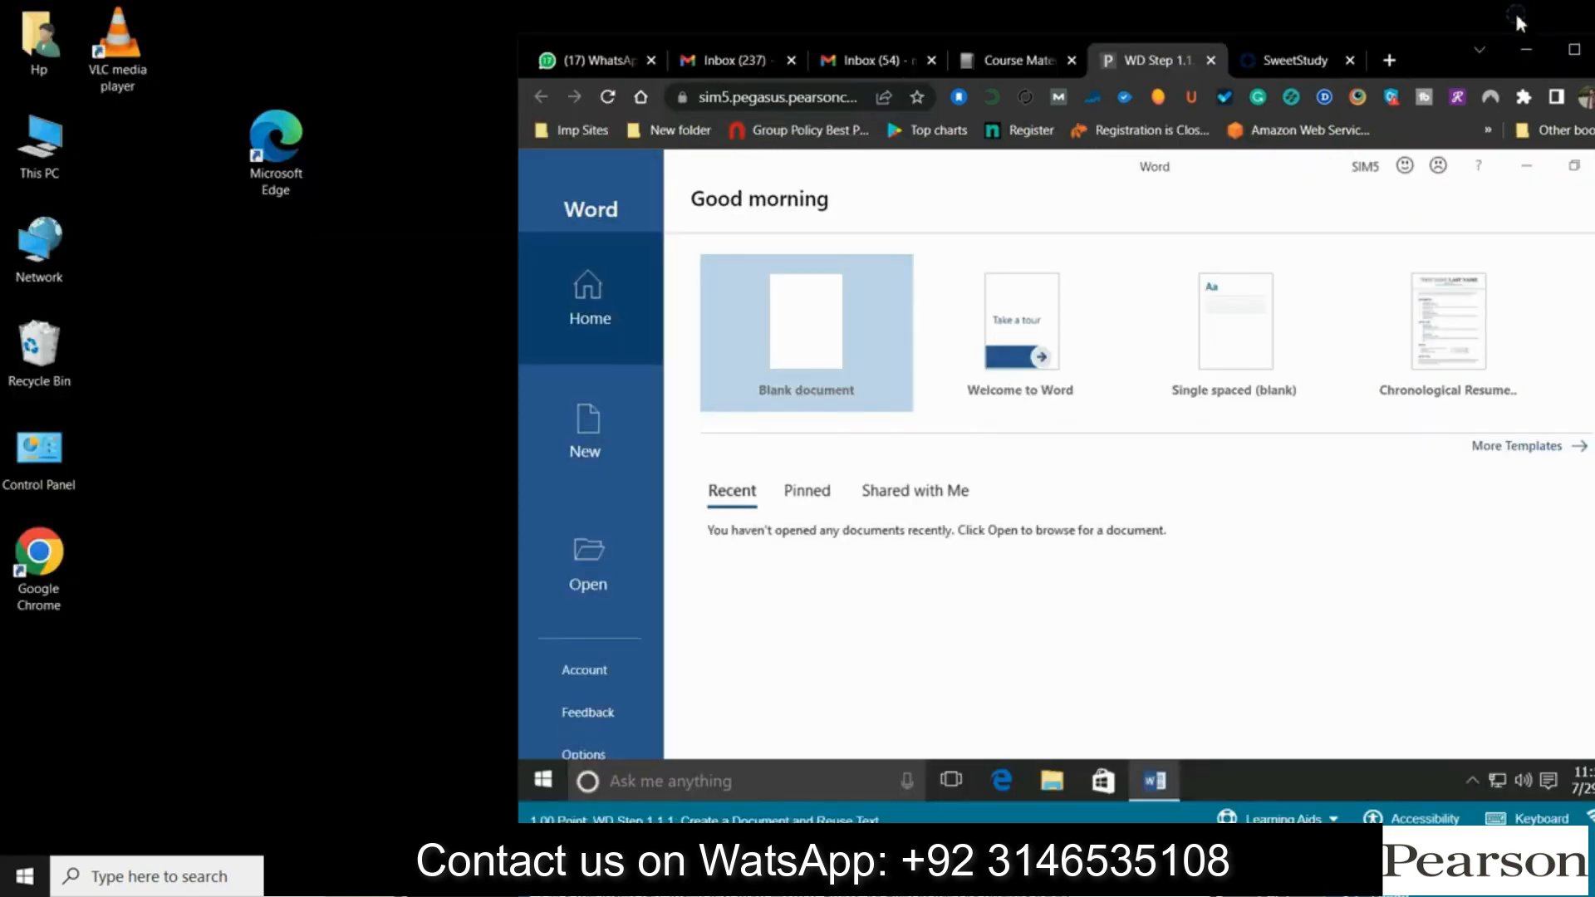
left_click(1524, 52)
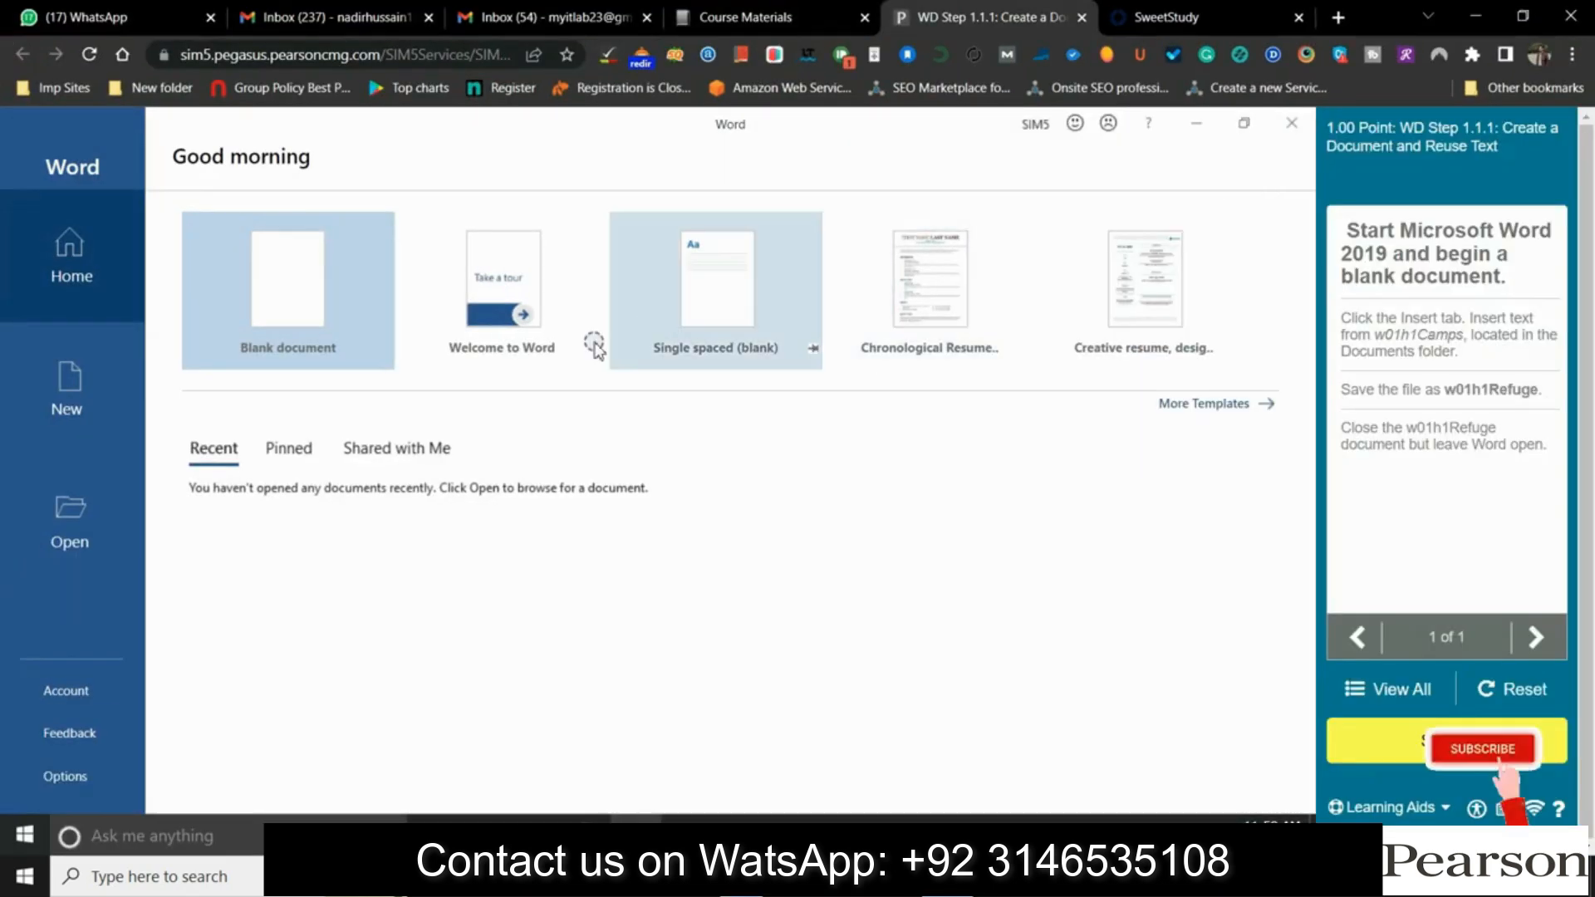
left_click(305, 337)
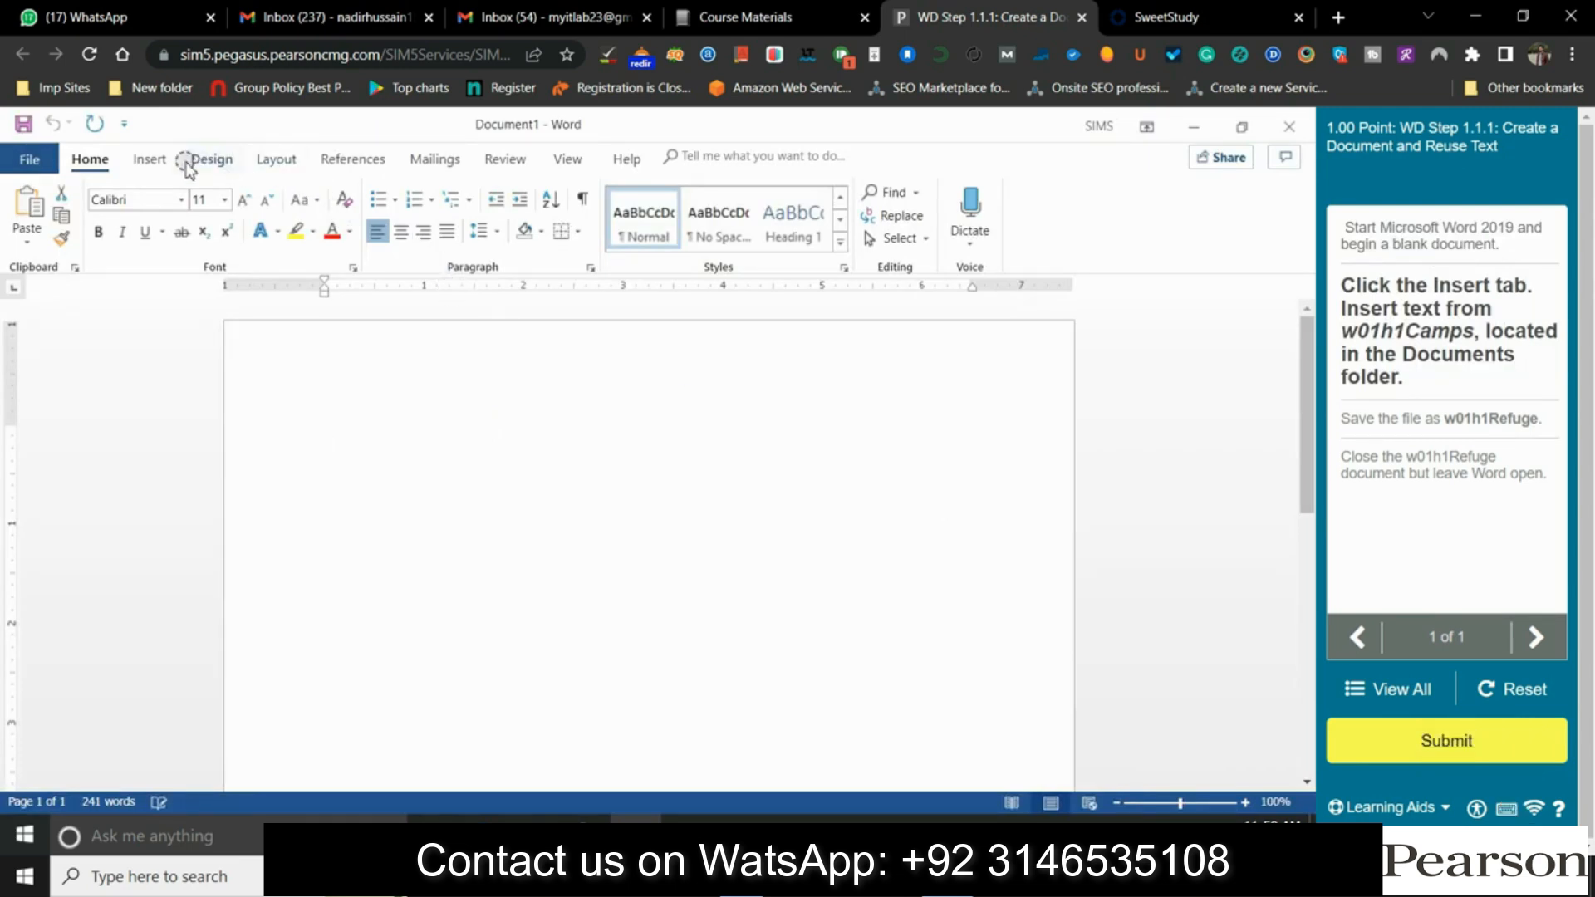
Insert the text from the file w01h1Camps.docx in the Documents folder into the blank document
left_click(152, 159)
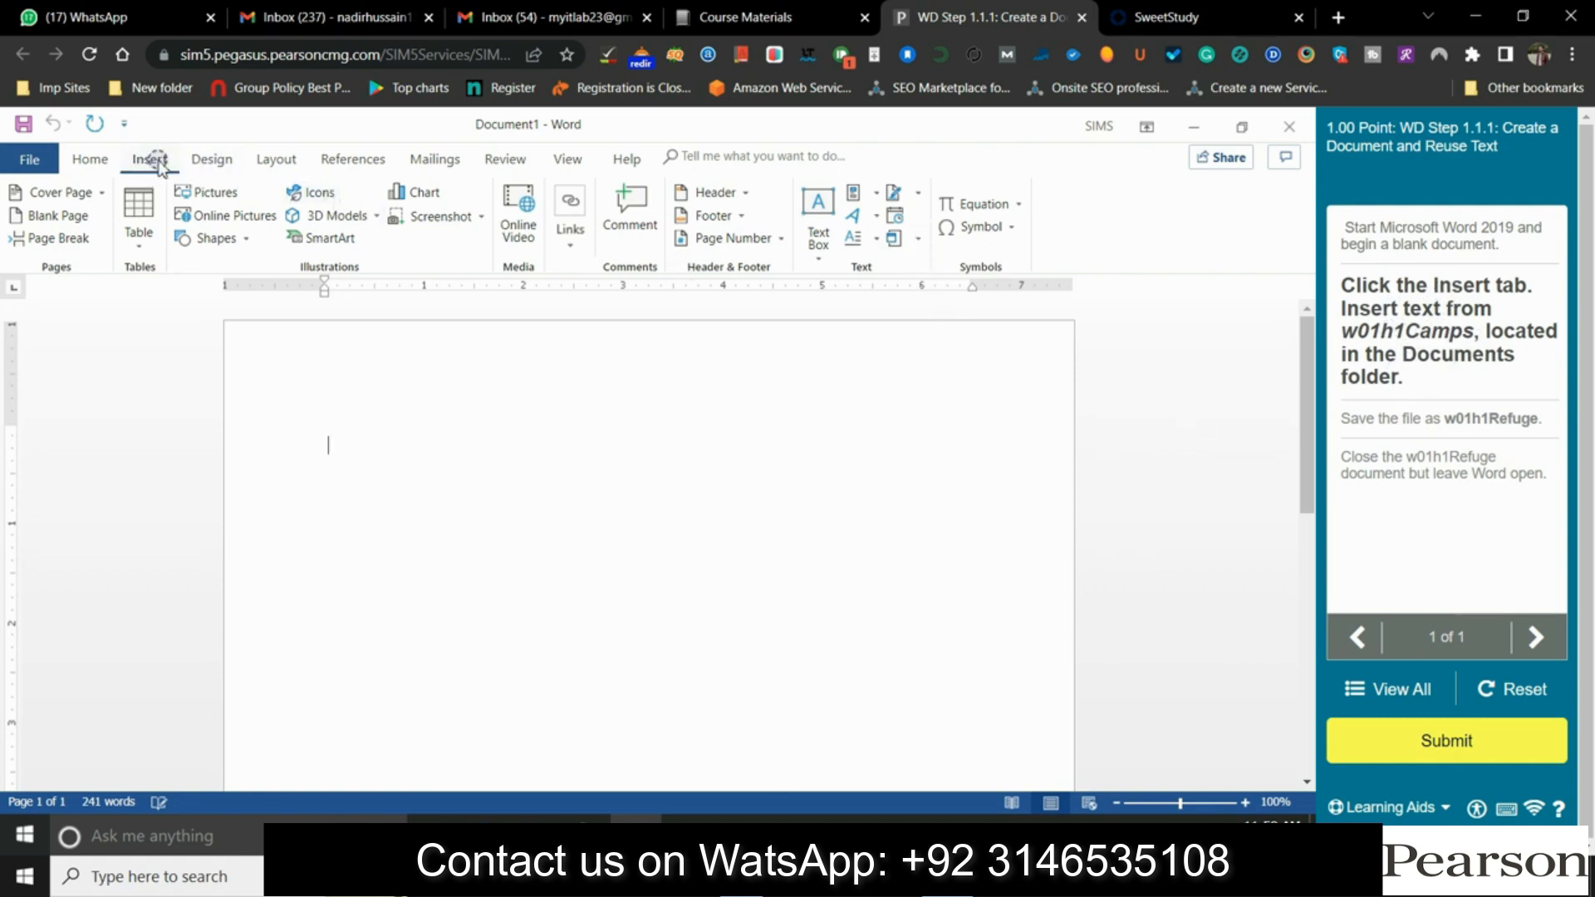
left_click(916, 239)
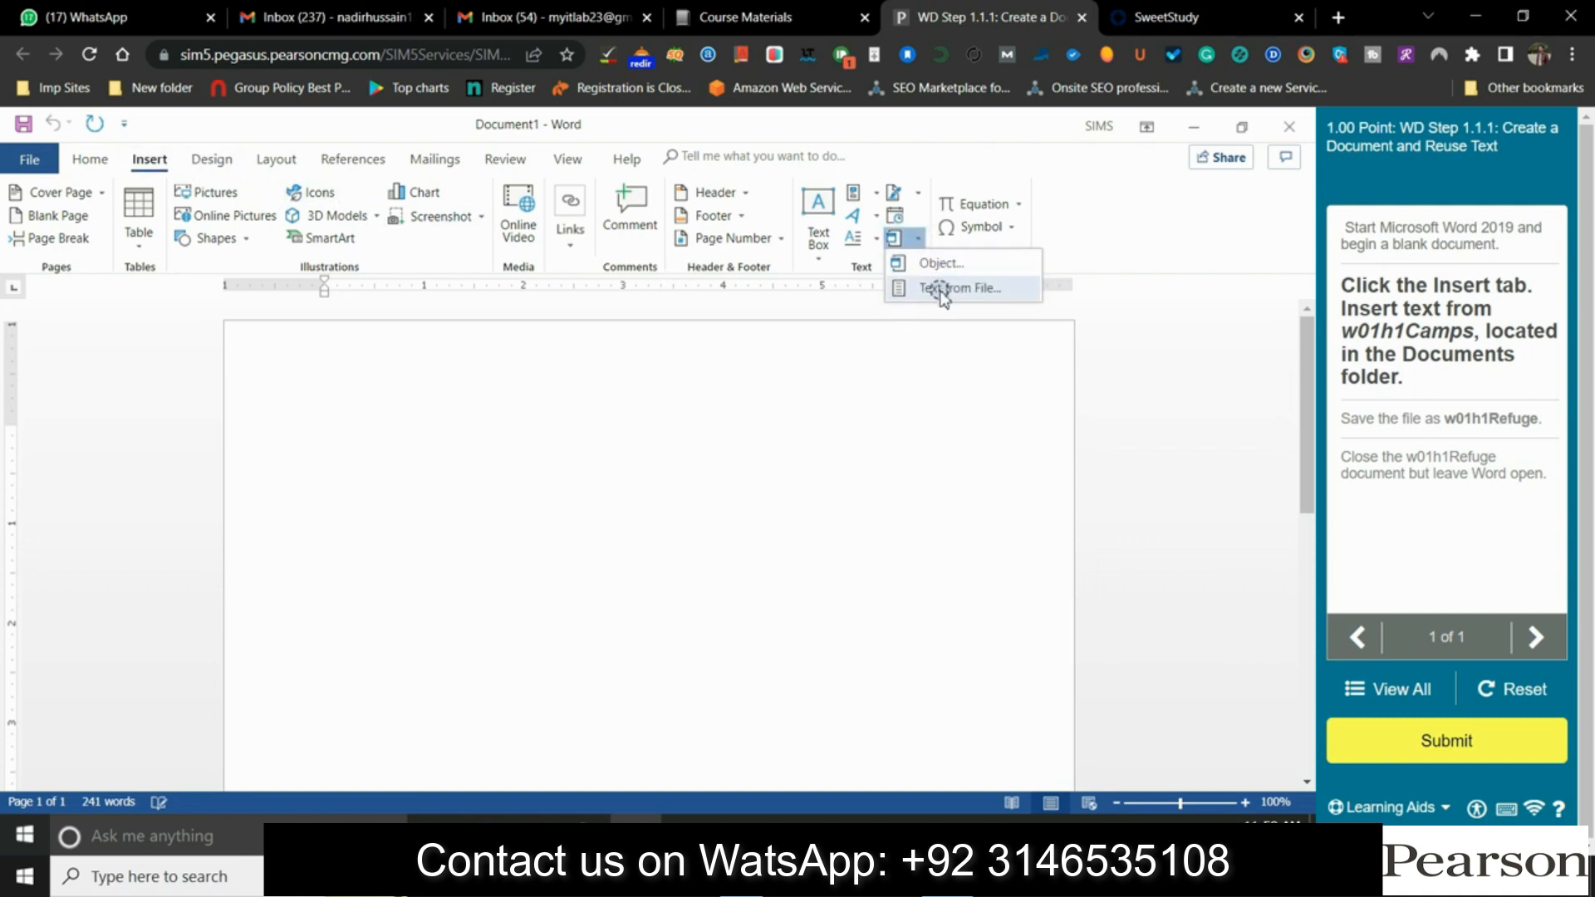
left_click(943, 288)
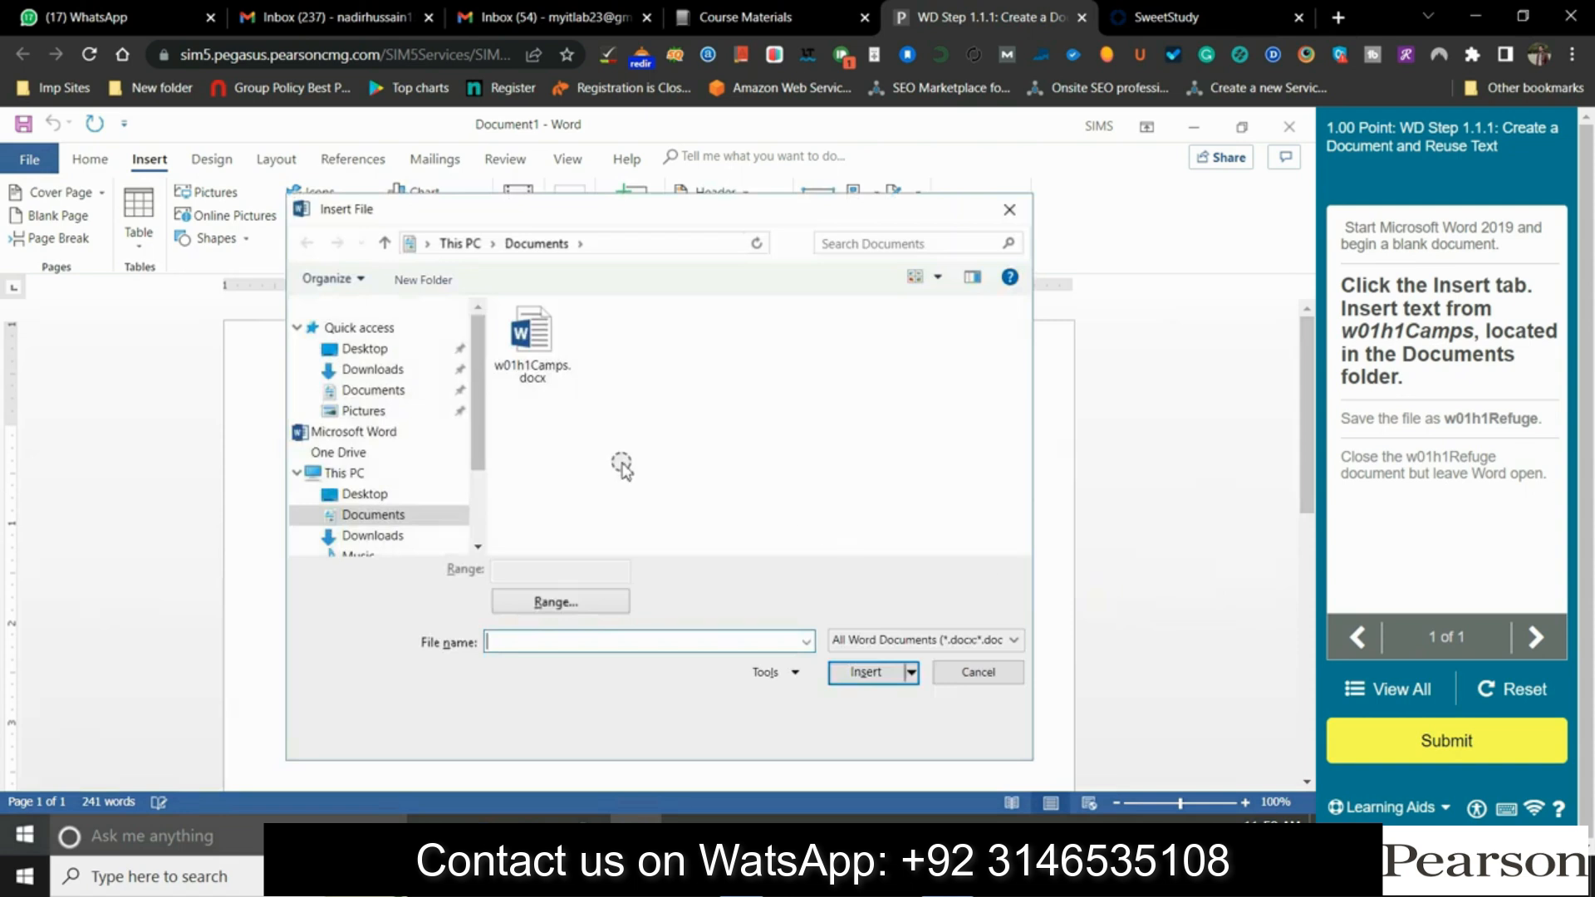
left_click(527, 353)
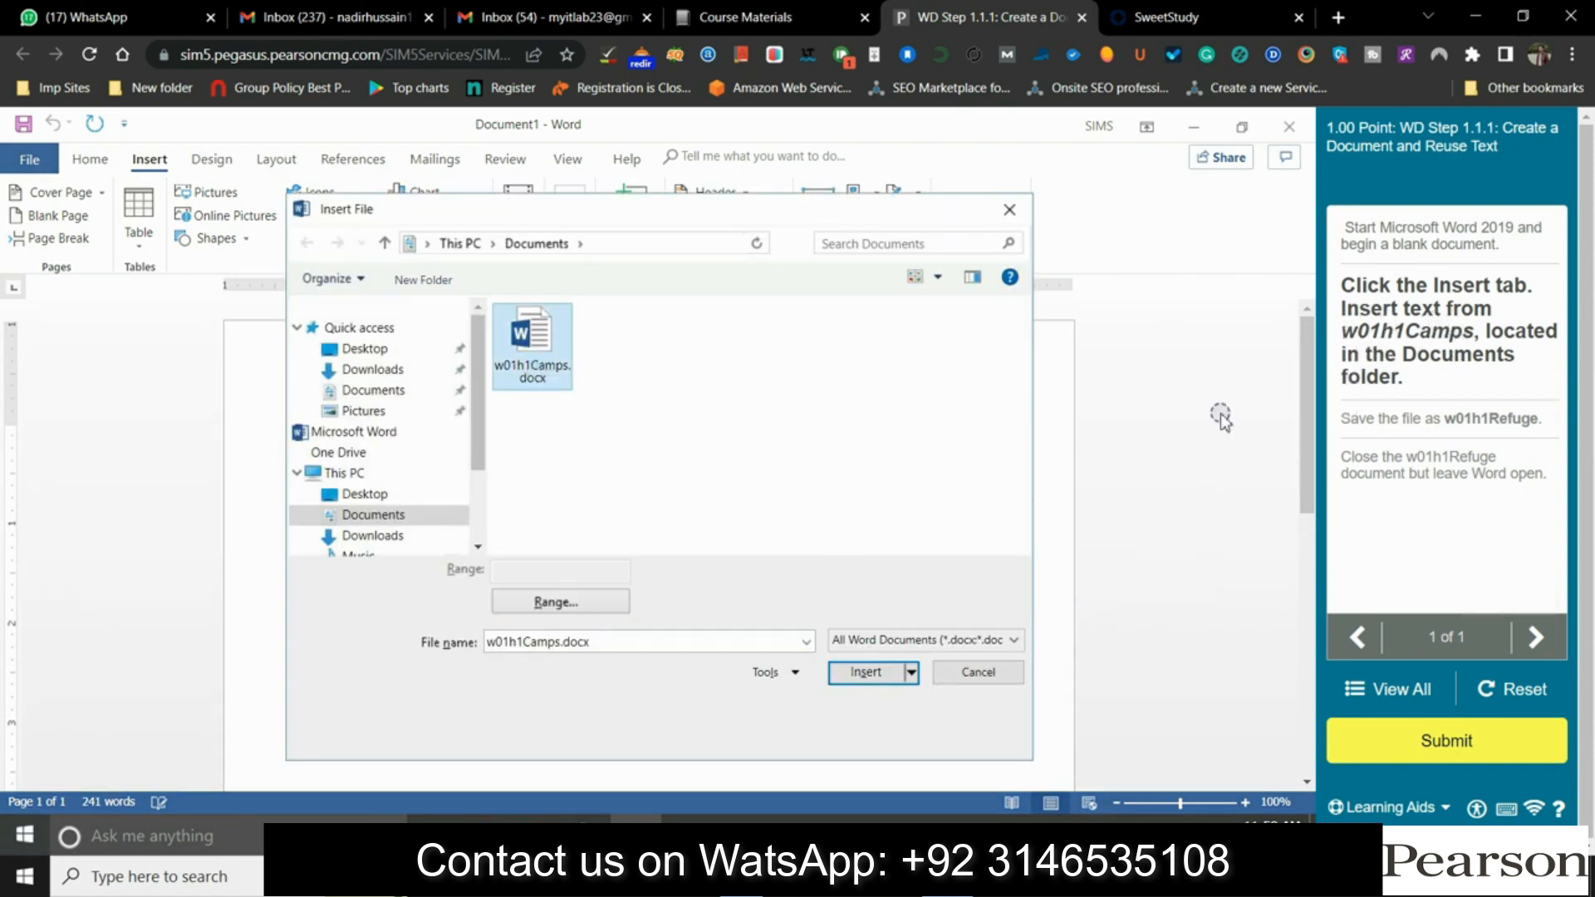
left_click(867, 673)
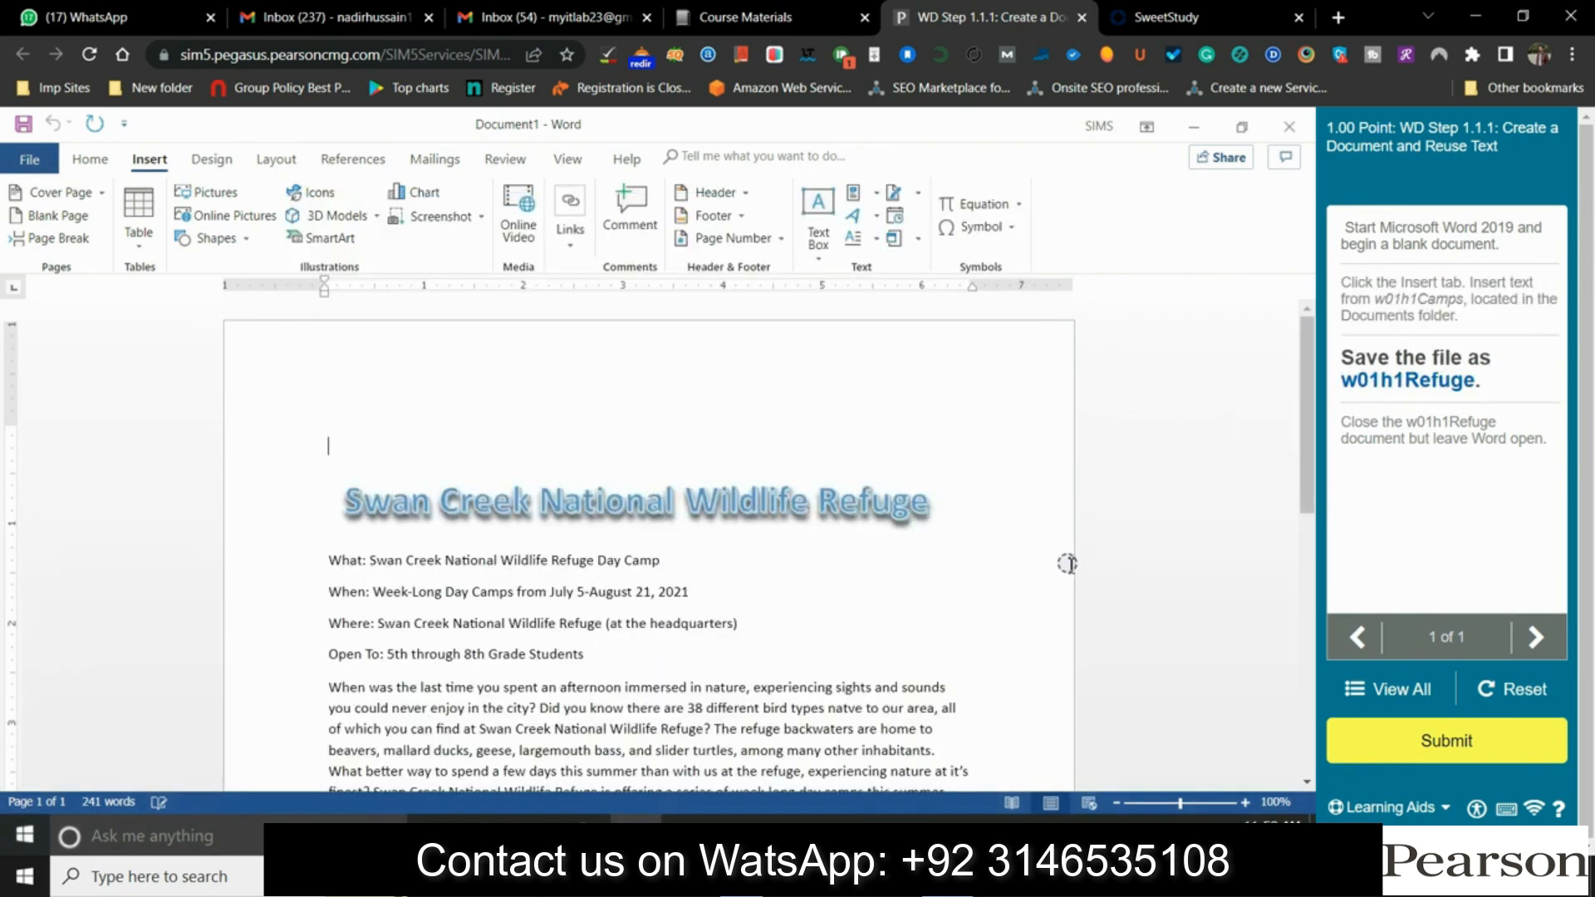
Save the document as w01h1Refuge in the Documents folder
left_click(21, 125)
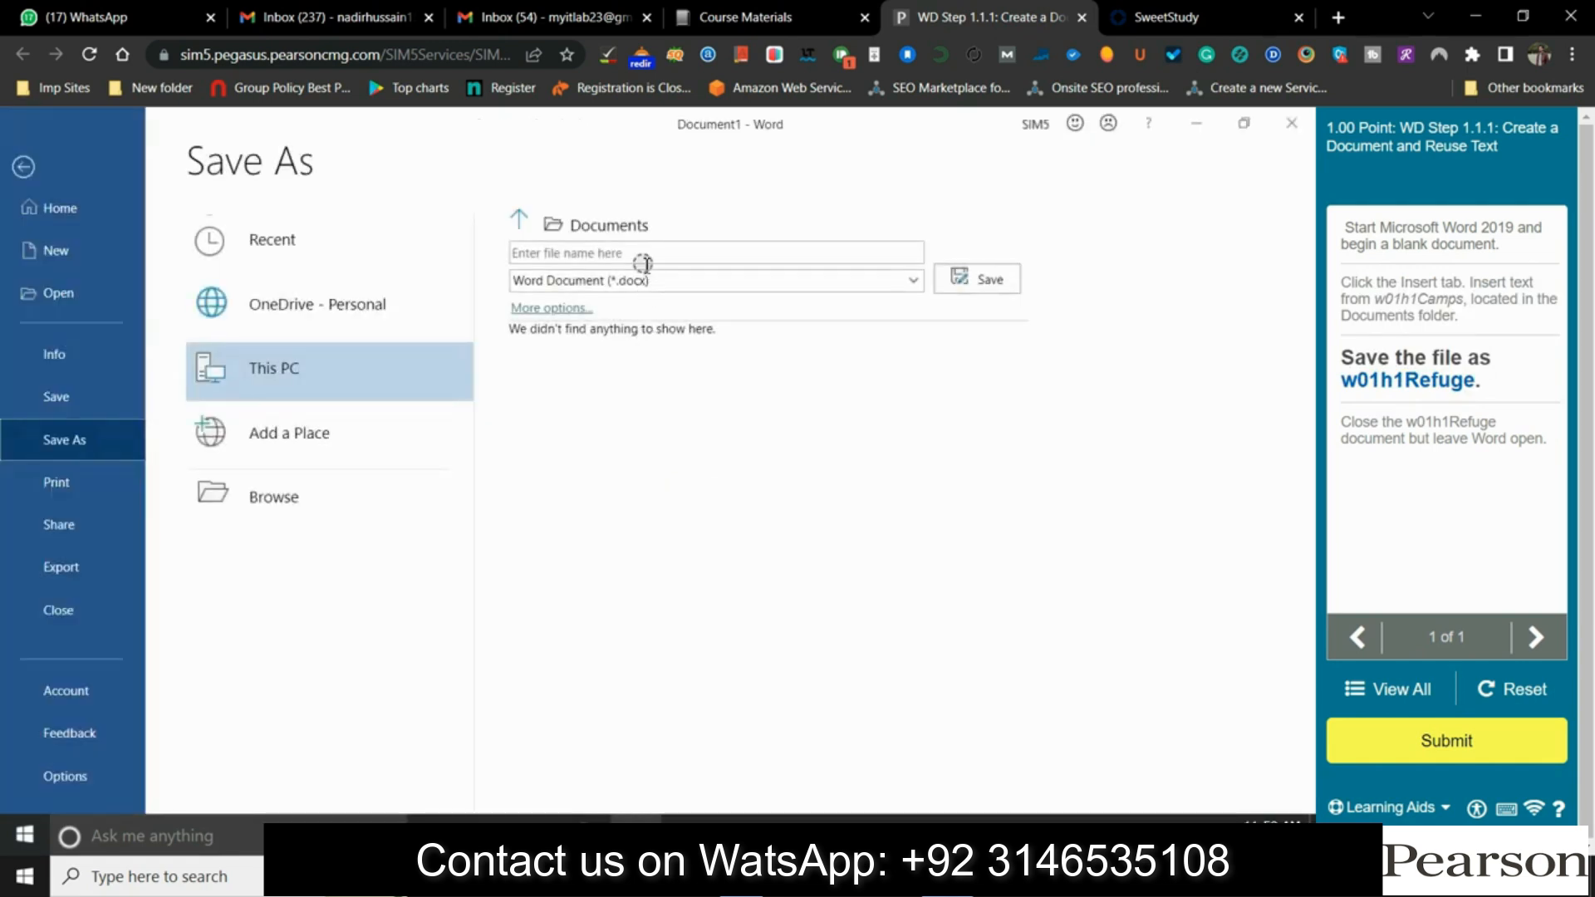
left_click(637, 252)
left_click(963, 279)
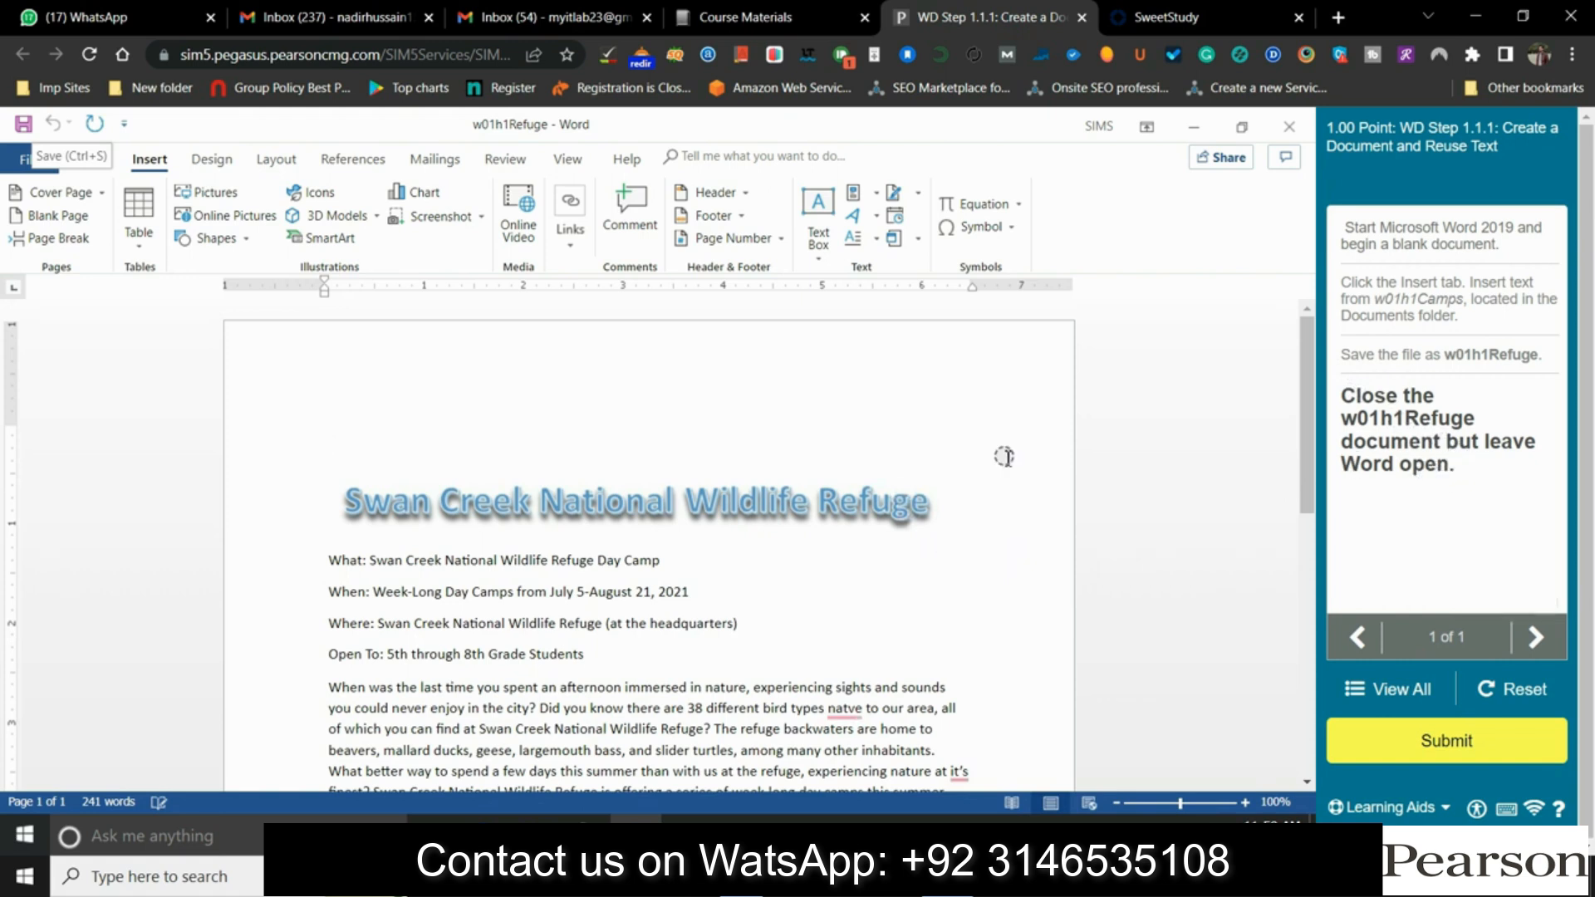
Close the w01h1Refuge document while leaving Word open, and submit the assignment
left_click(11, 158)
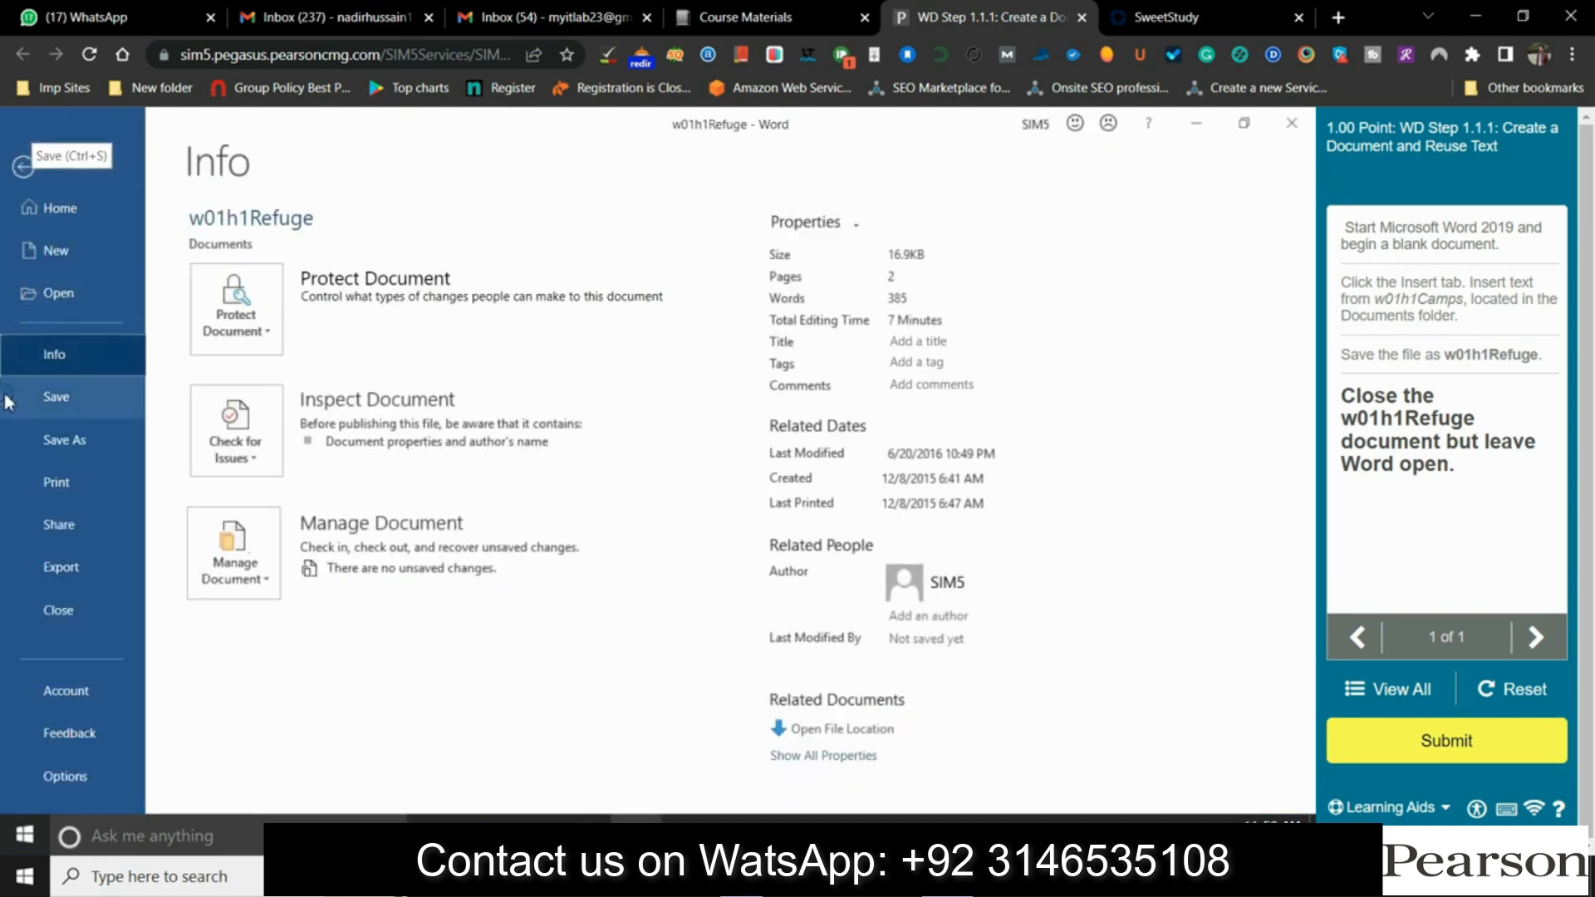
left_click(69, 617)
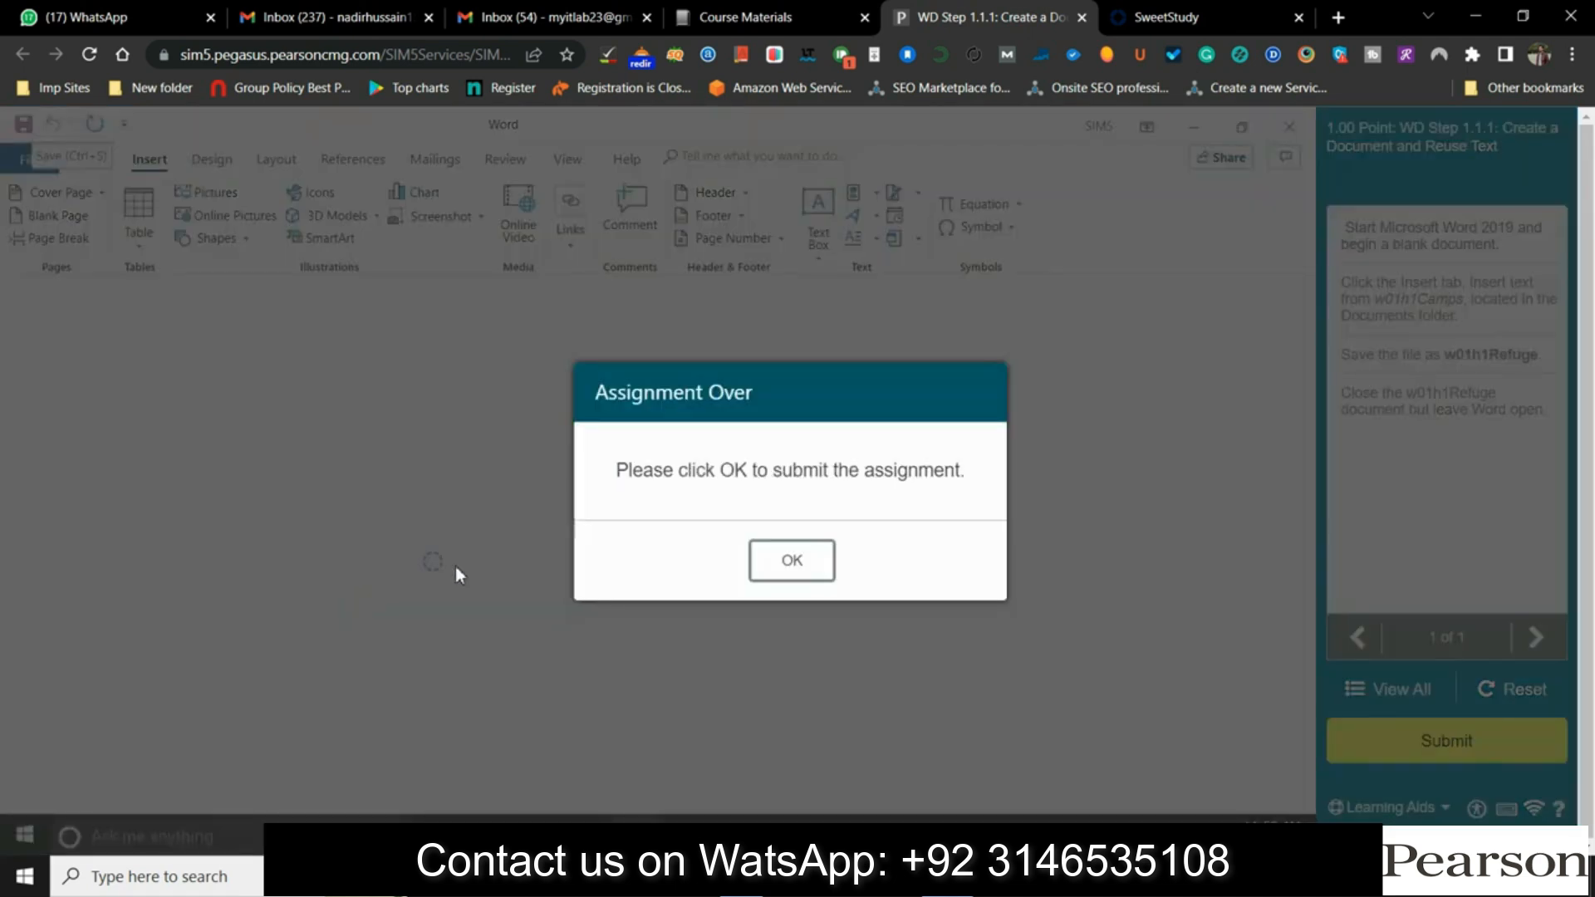
left_click(772, 569)
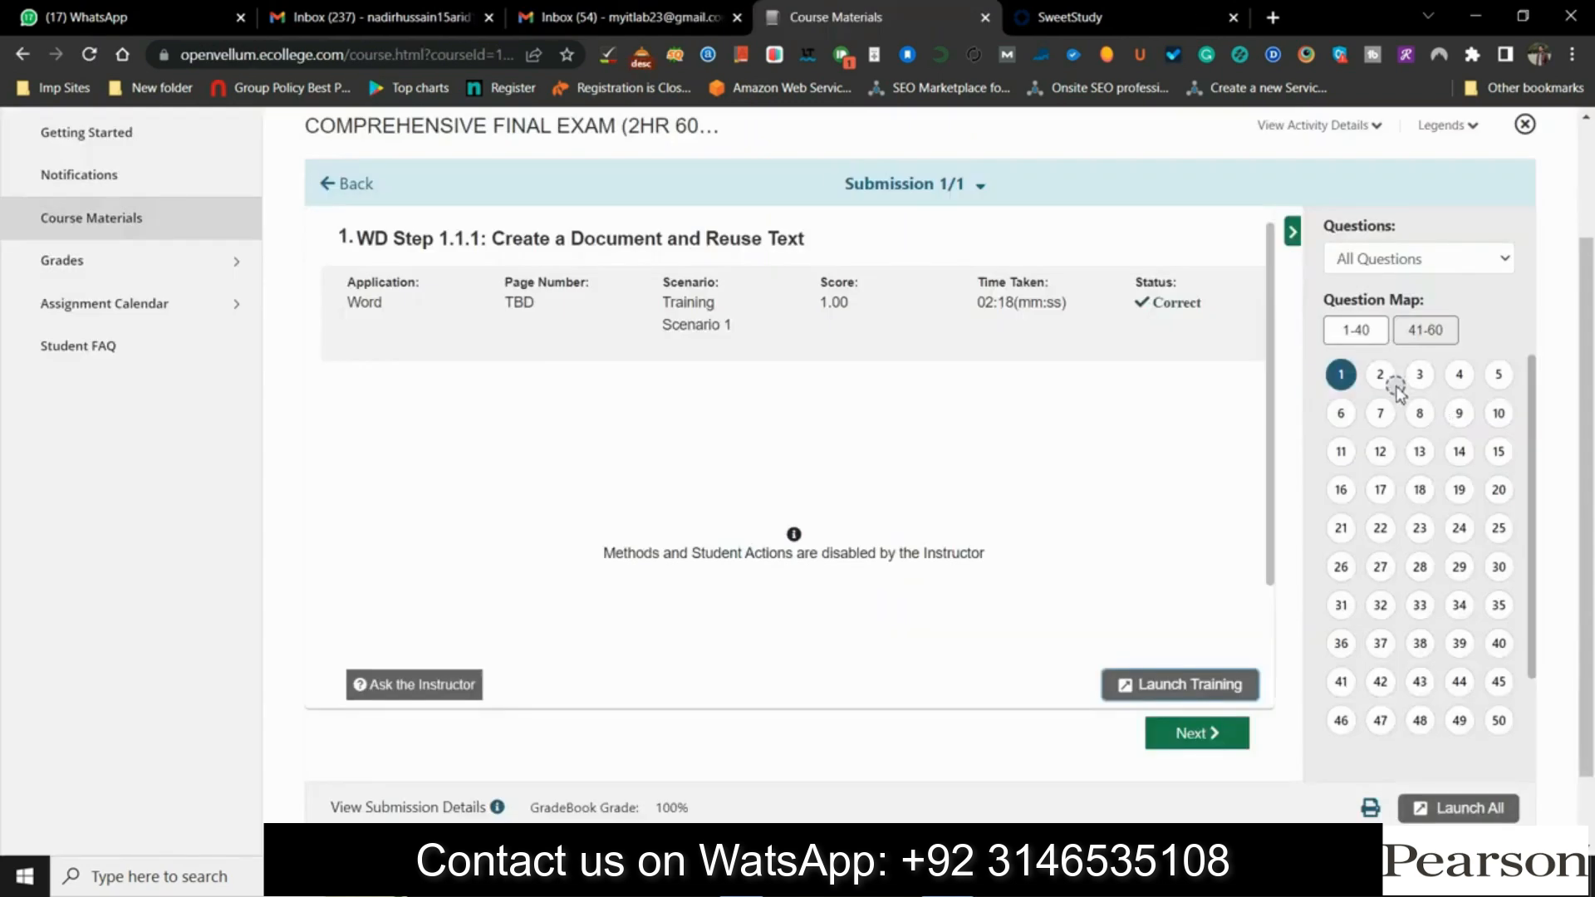
Select question 16 on entering values, dates and clearing contents, and launch its training
left_click(1382, 376)
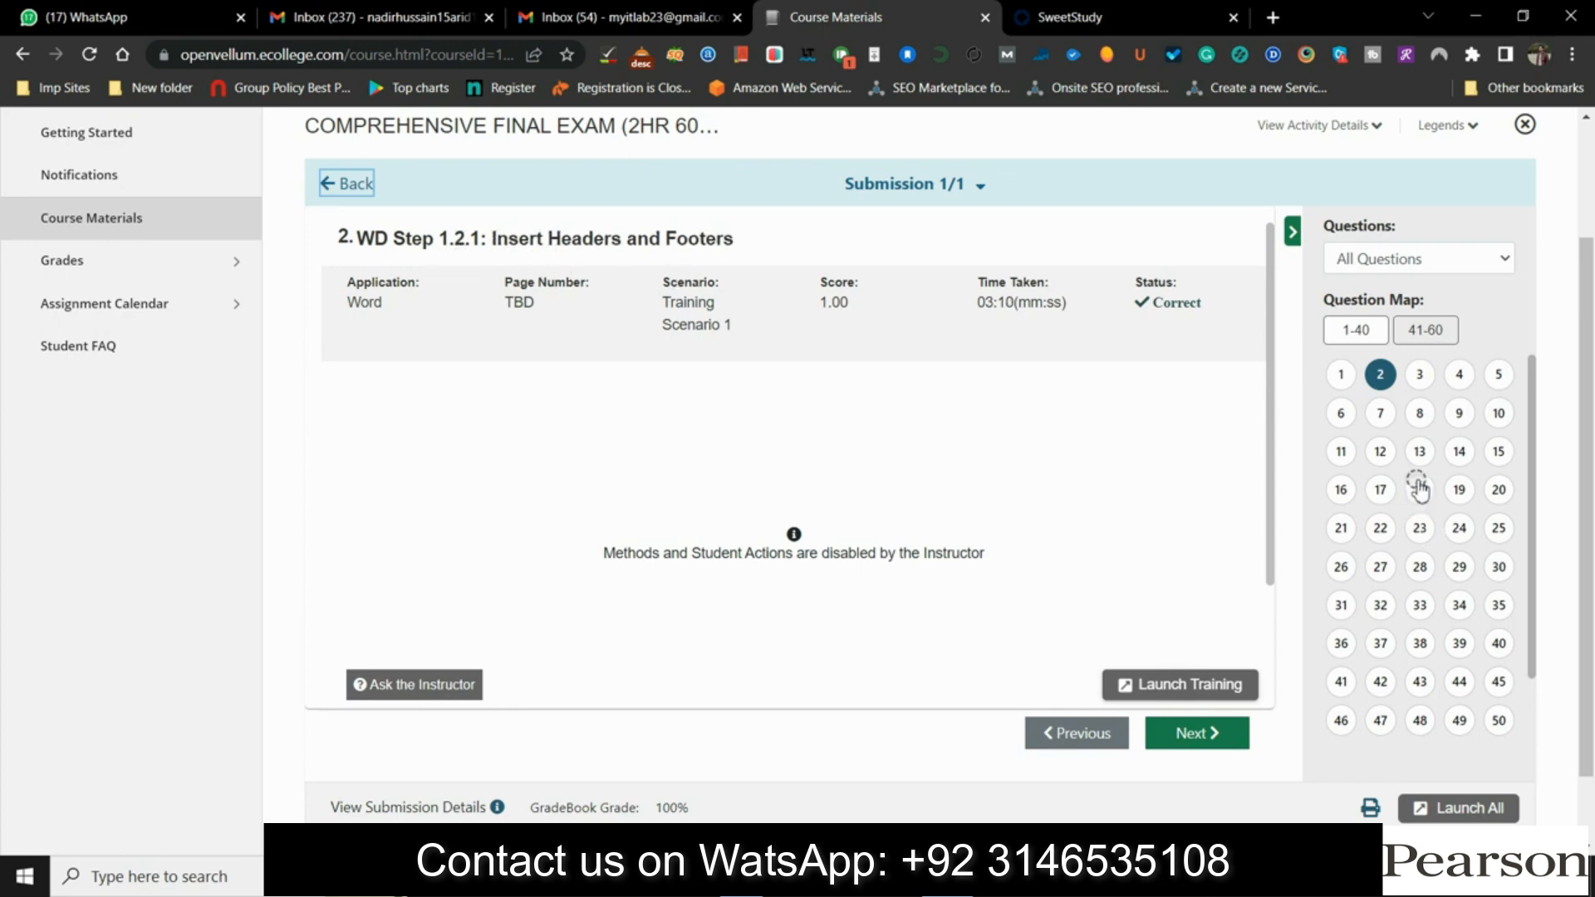
left_click(1340, 490)
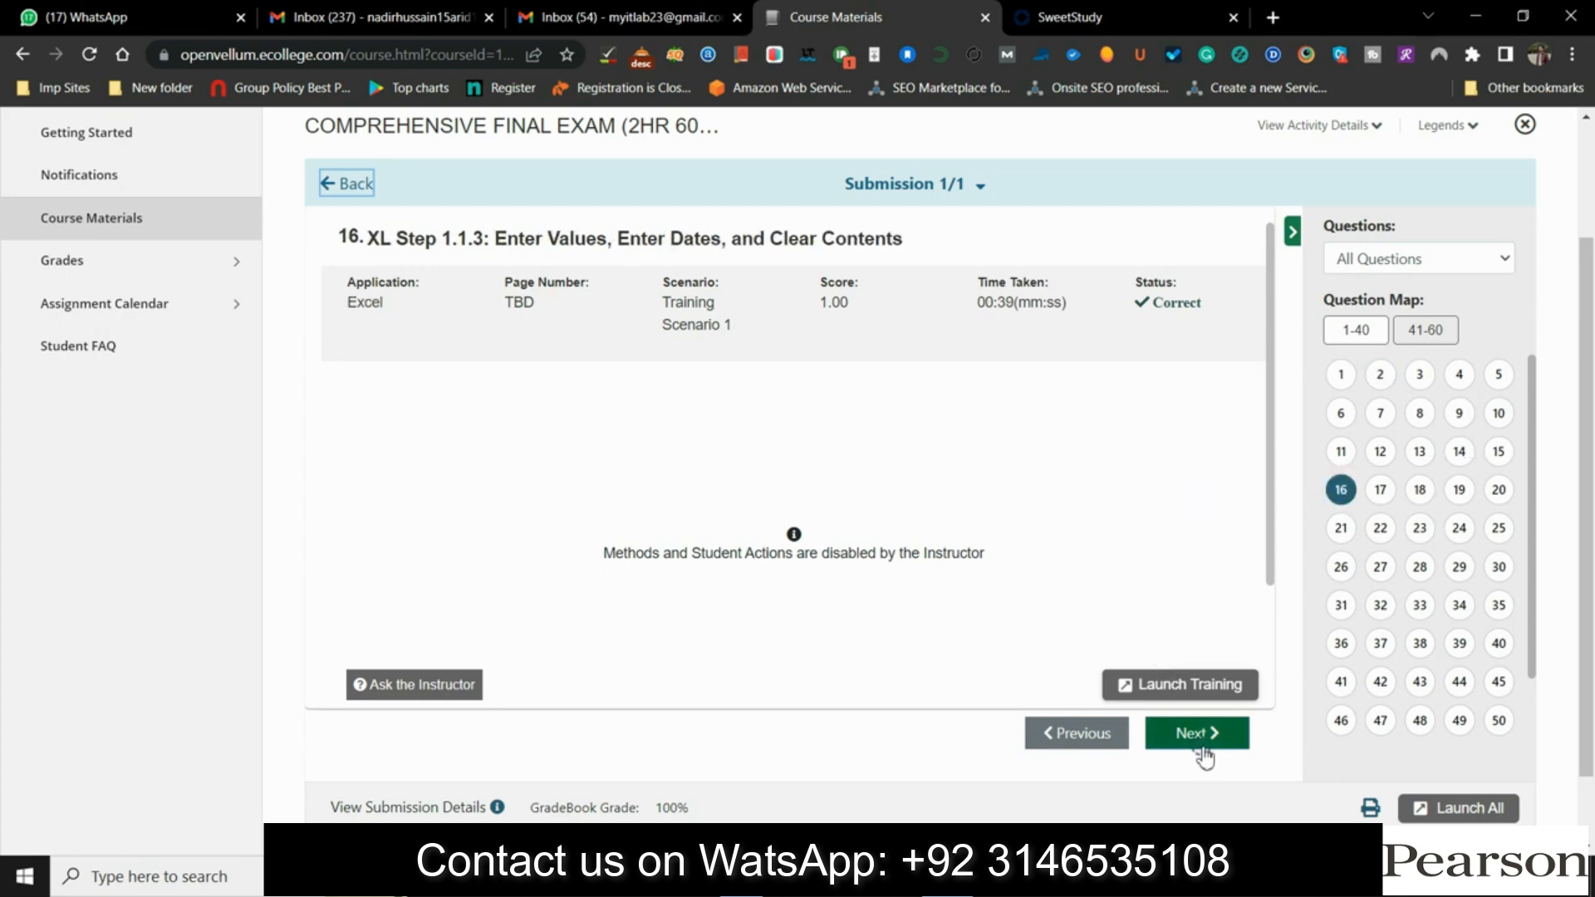
left_click(1190, 690)
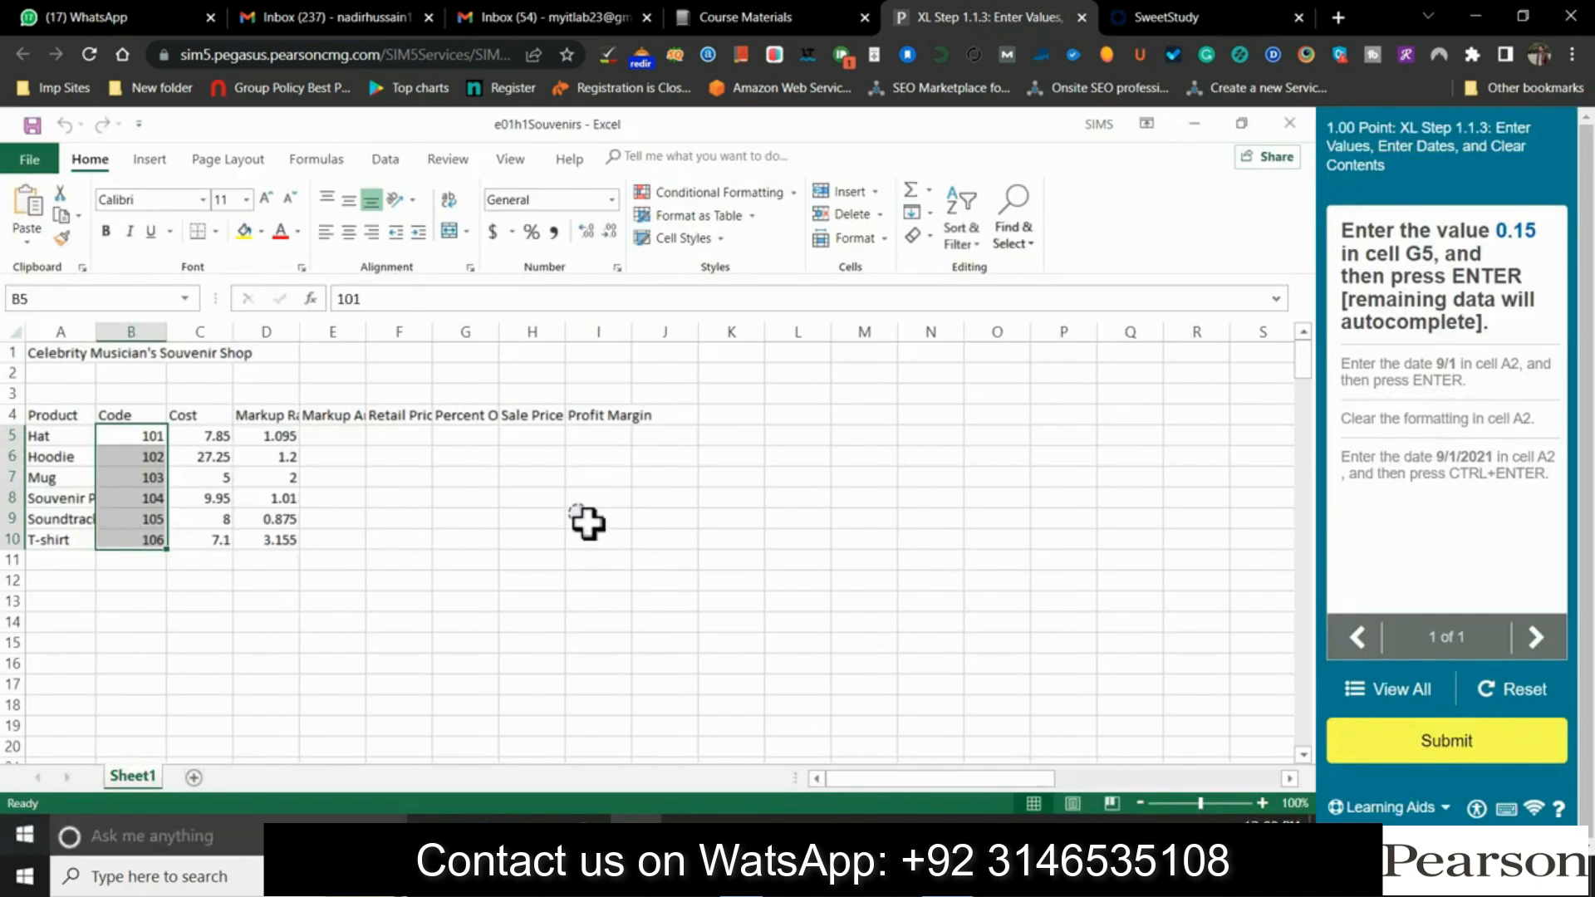
Enter the value 0.15 in cell G5 of the souvenir shop worksheet
left_click(582, 517)
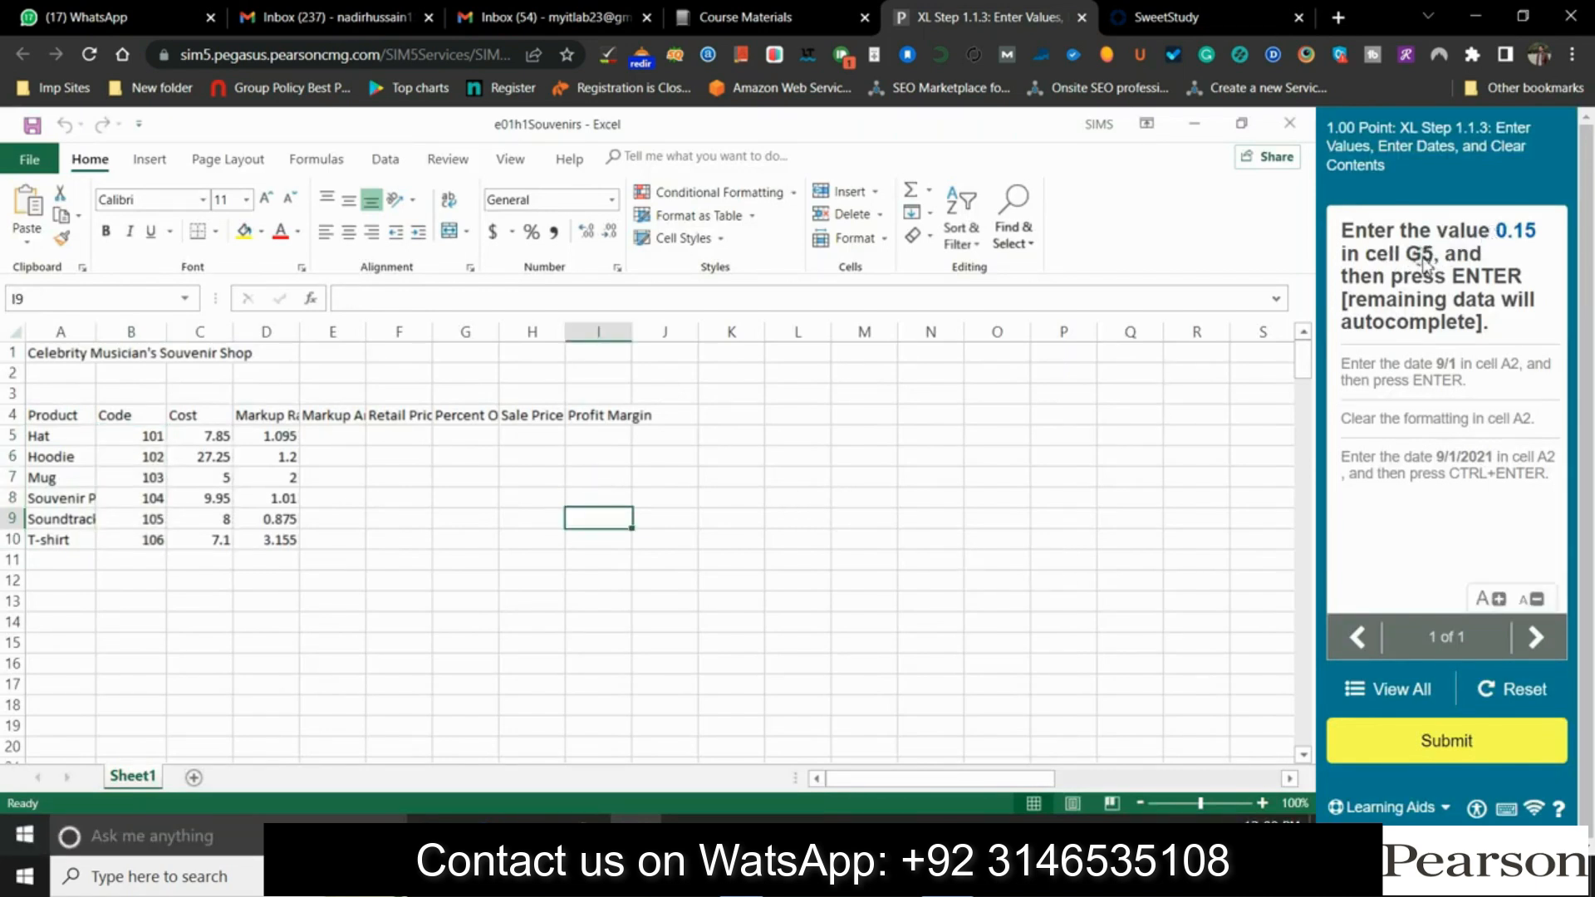
left_click(480, 434)
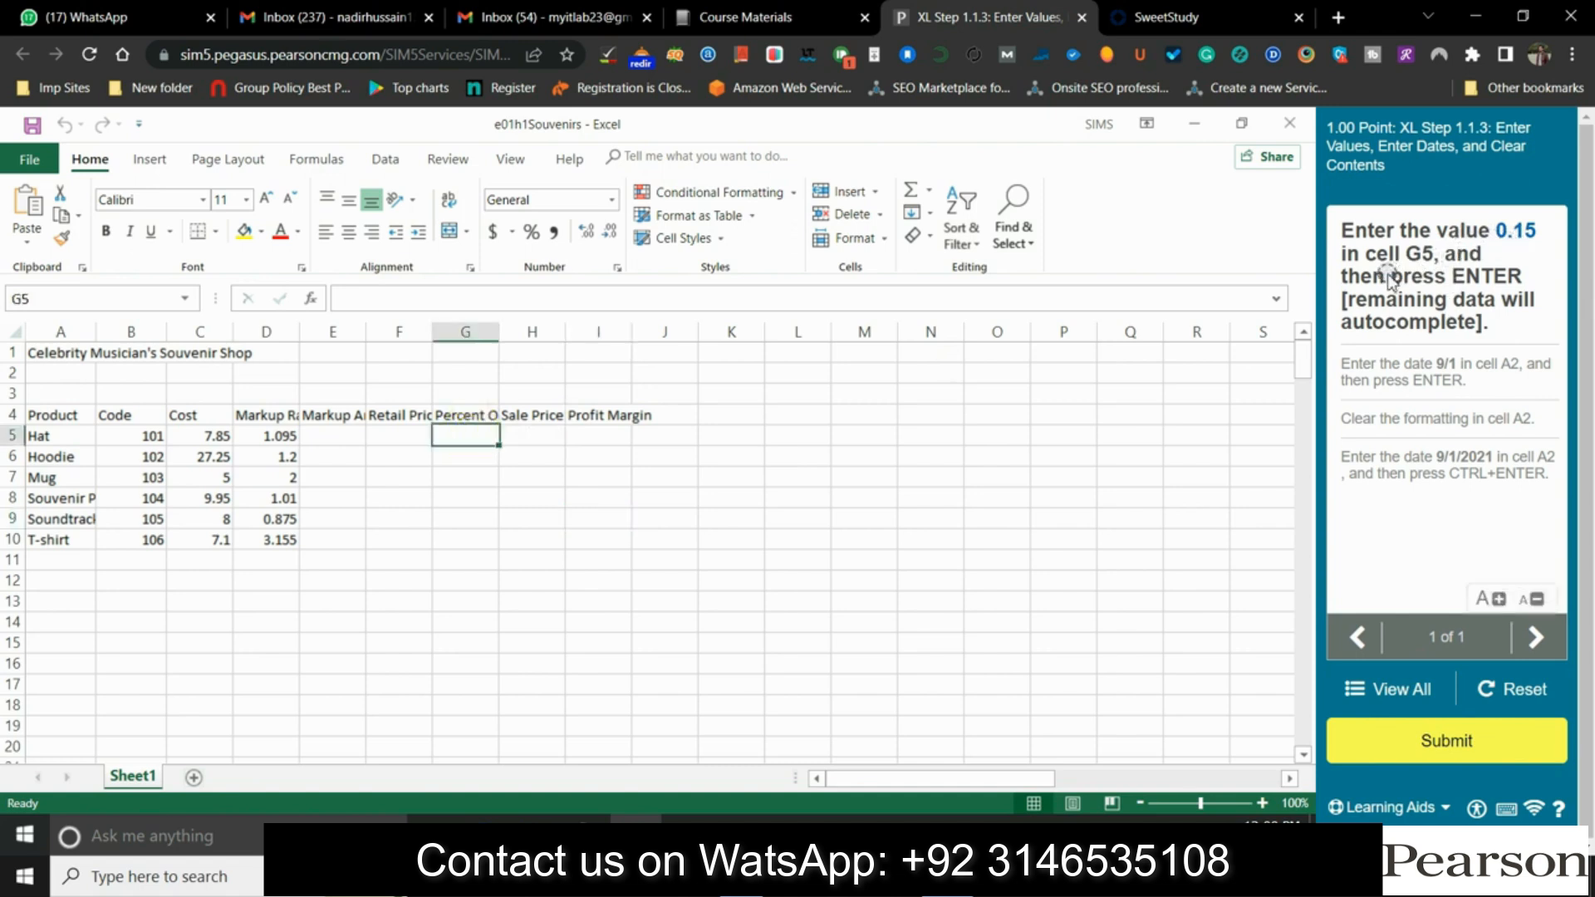
key("Return")
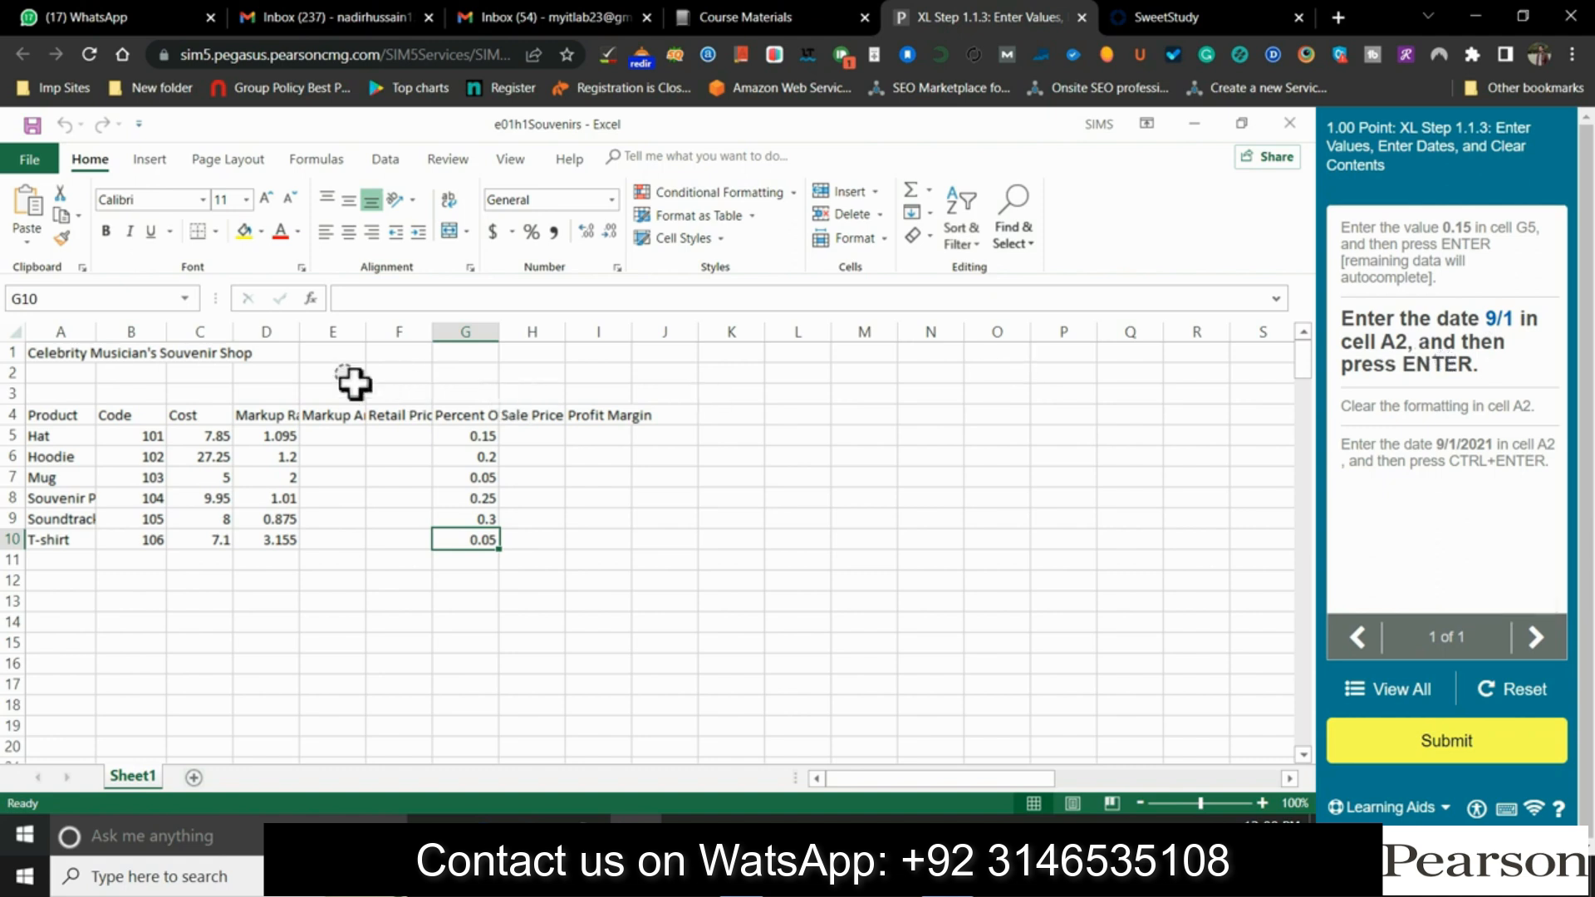
Enter the date 9/1 in cell A2
left_click(81, 379)
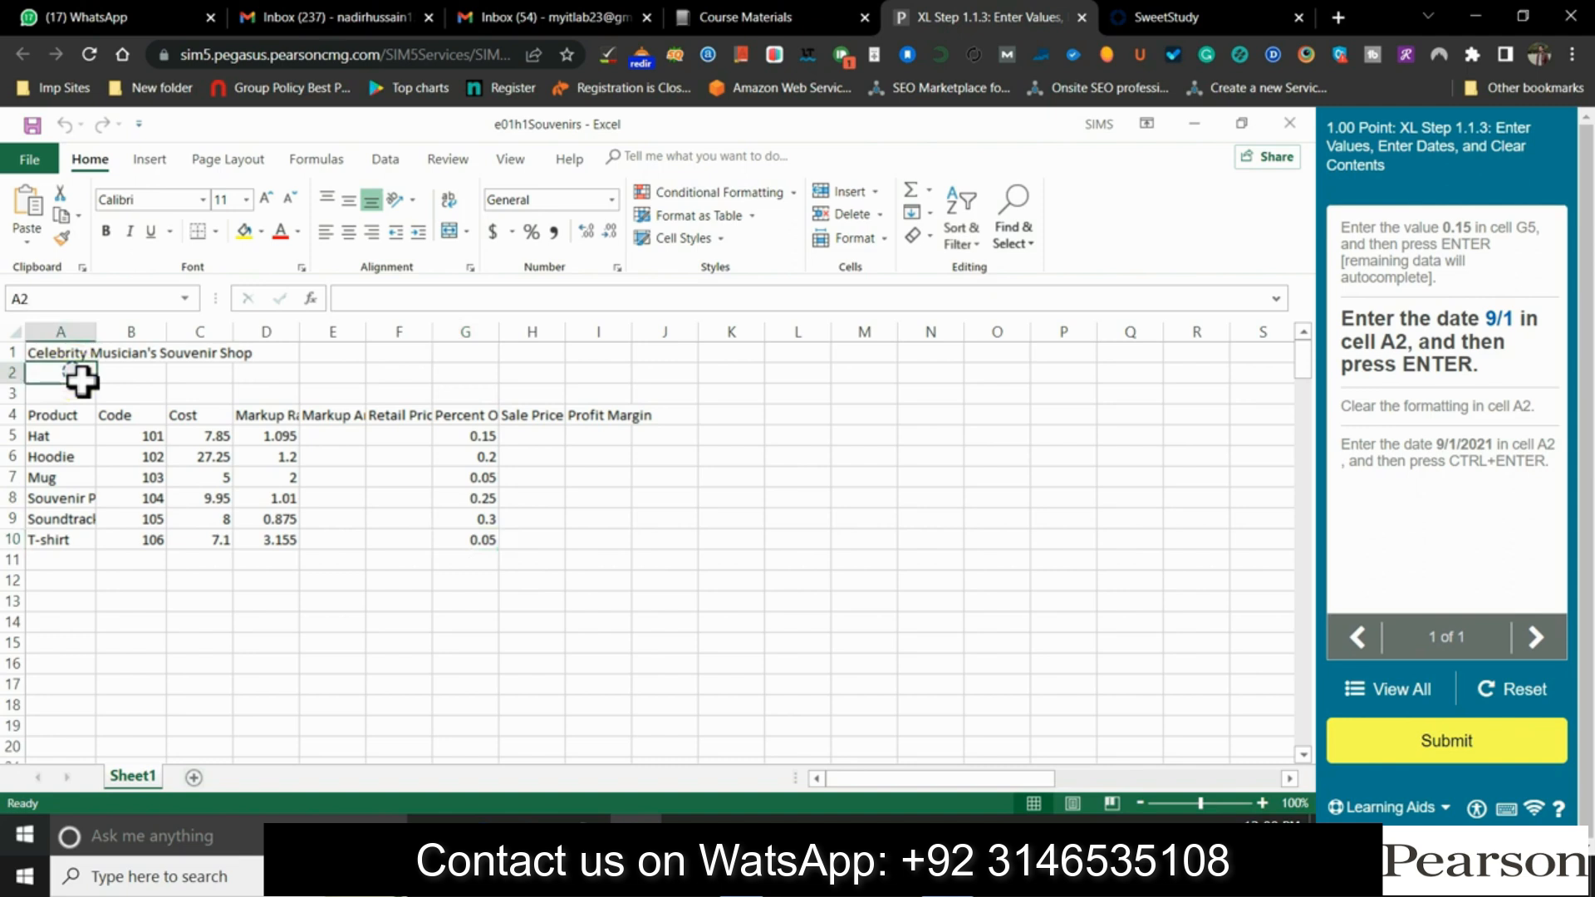
type("9/1")
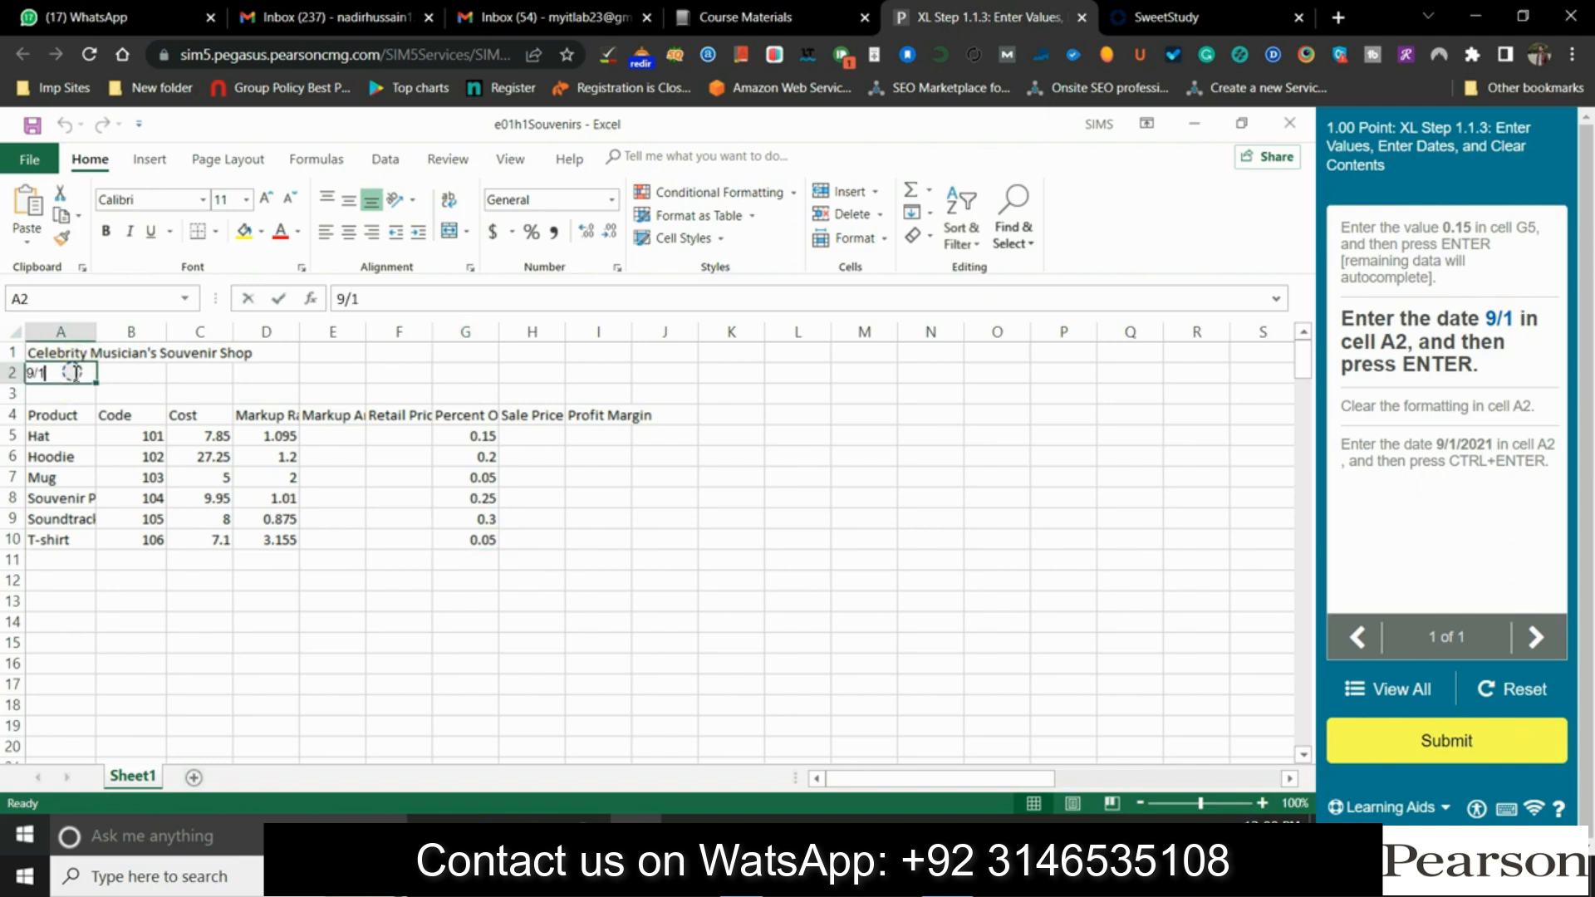
key("Return")
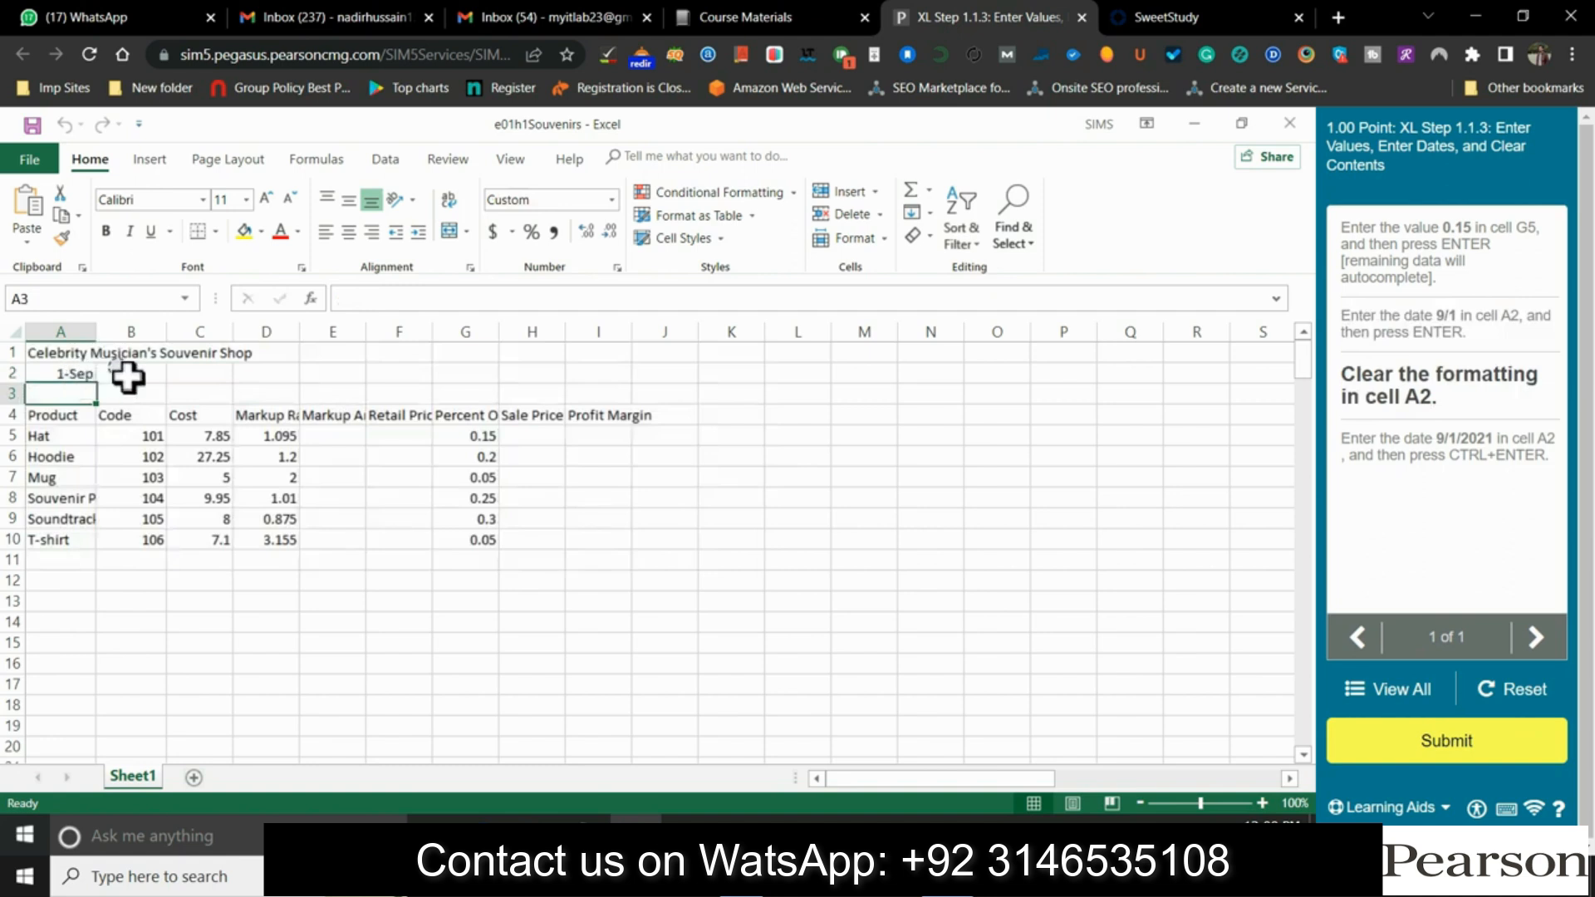
Clear only the formatting of cell A2, keeping its content
left_click(87, 377)
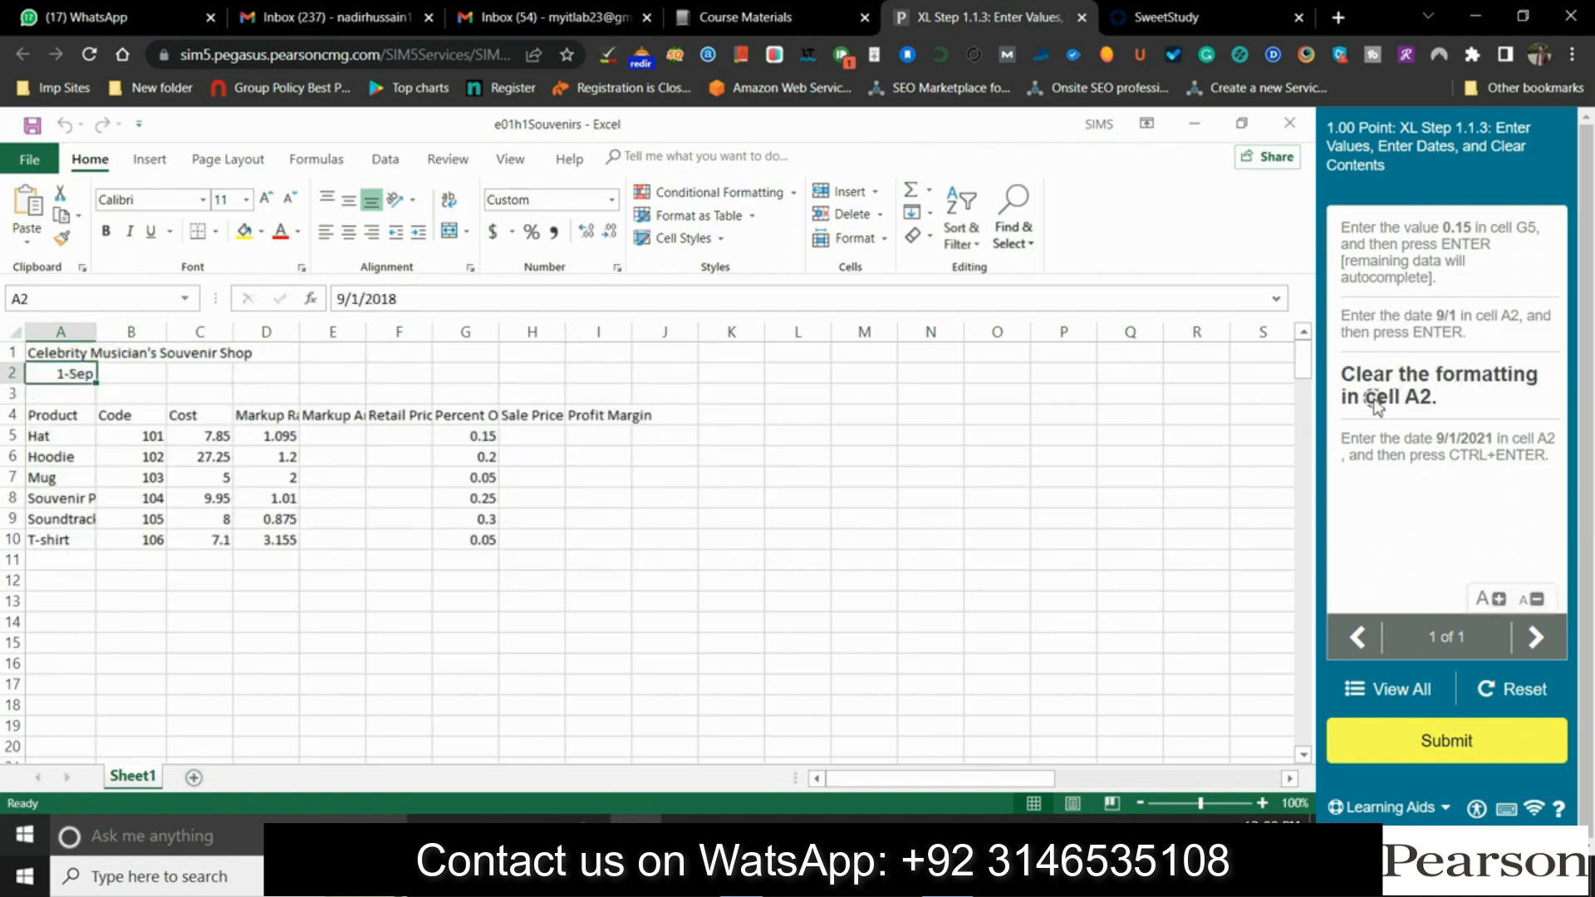
left_click(930, 245)
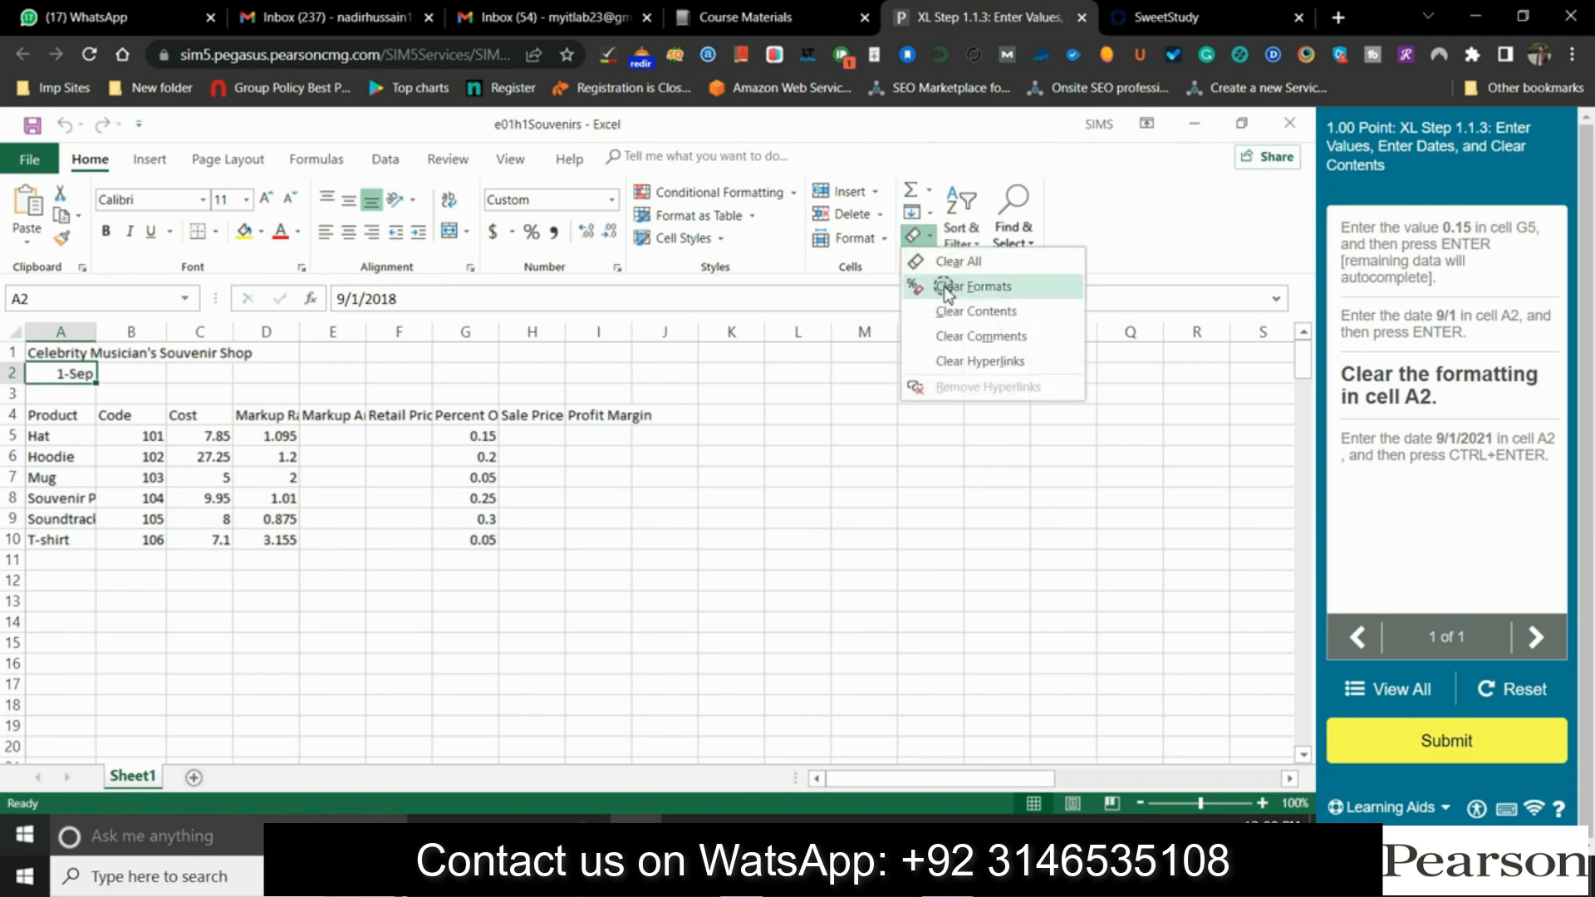
left_click(944, 293)
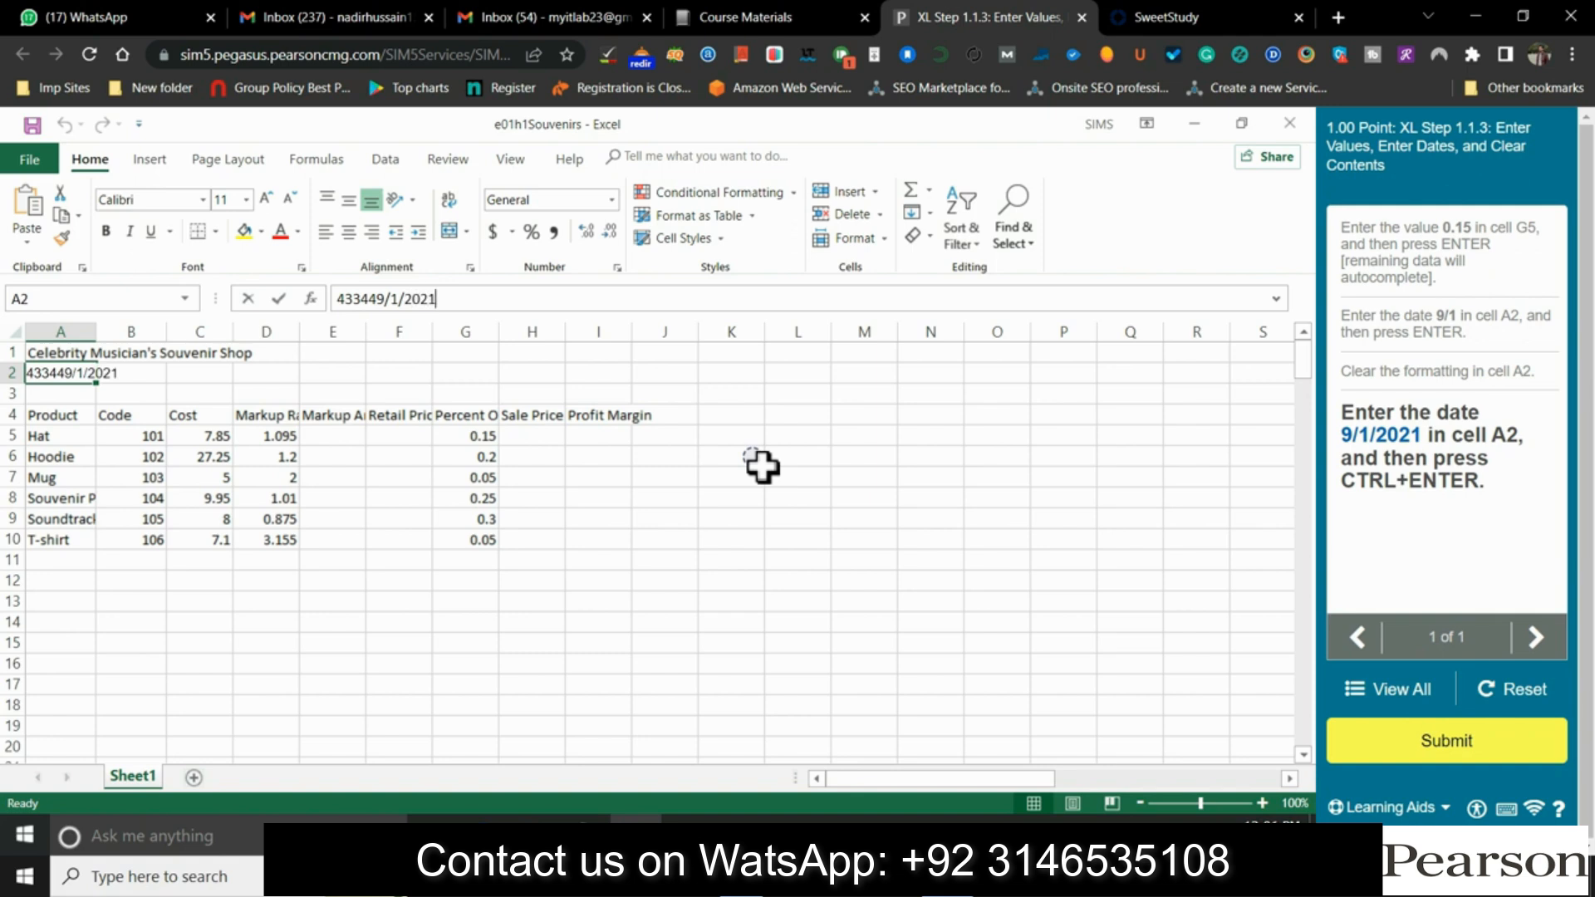
Enter the date 9/1/2021 in cell A2 as its only content and submit the completed assignment
key("Return")
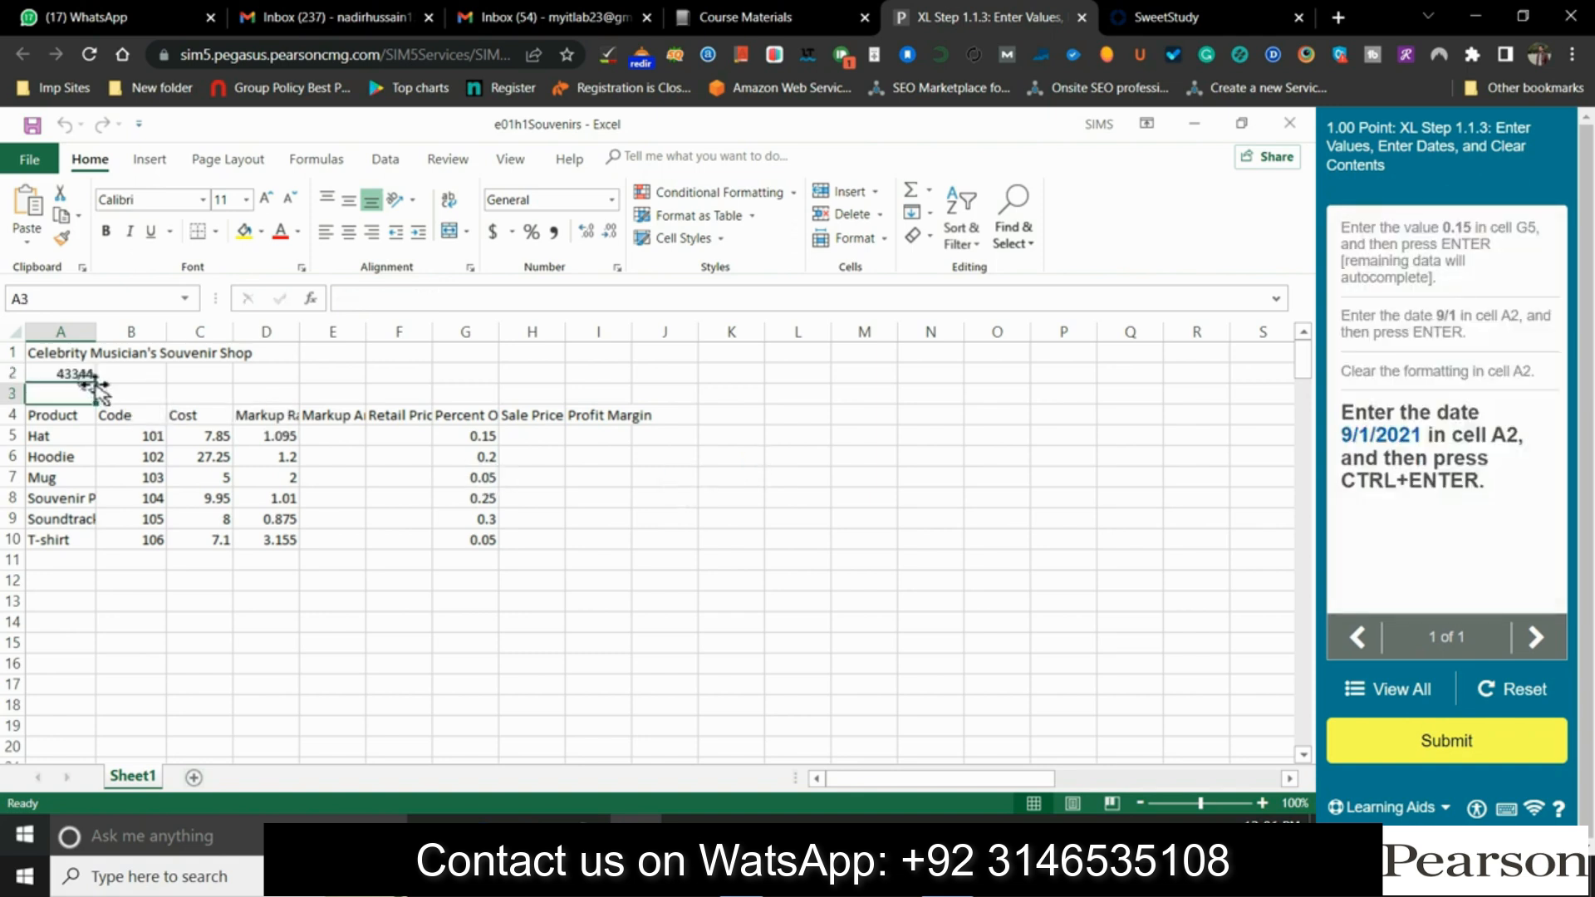
left_click(79, 376)
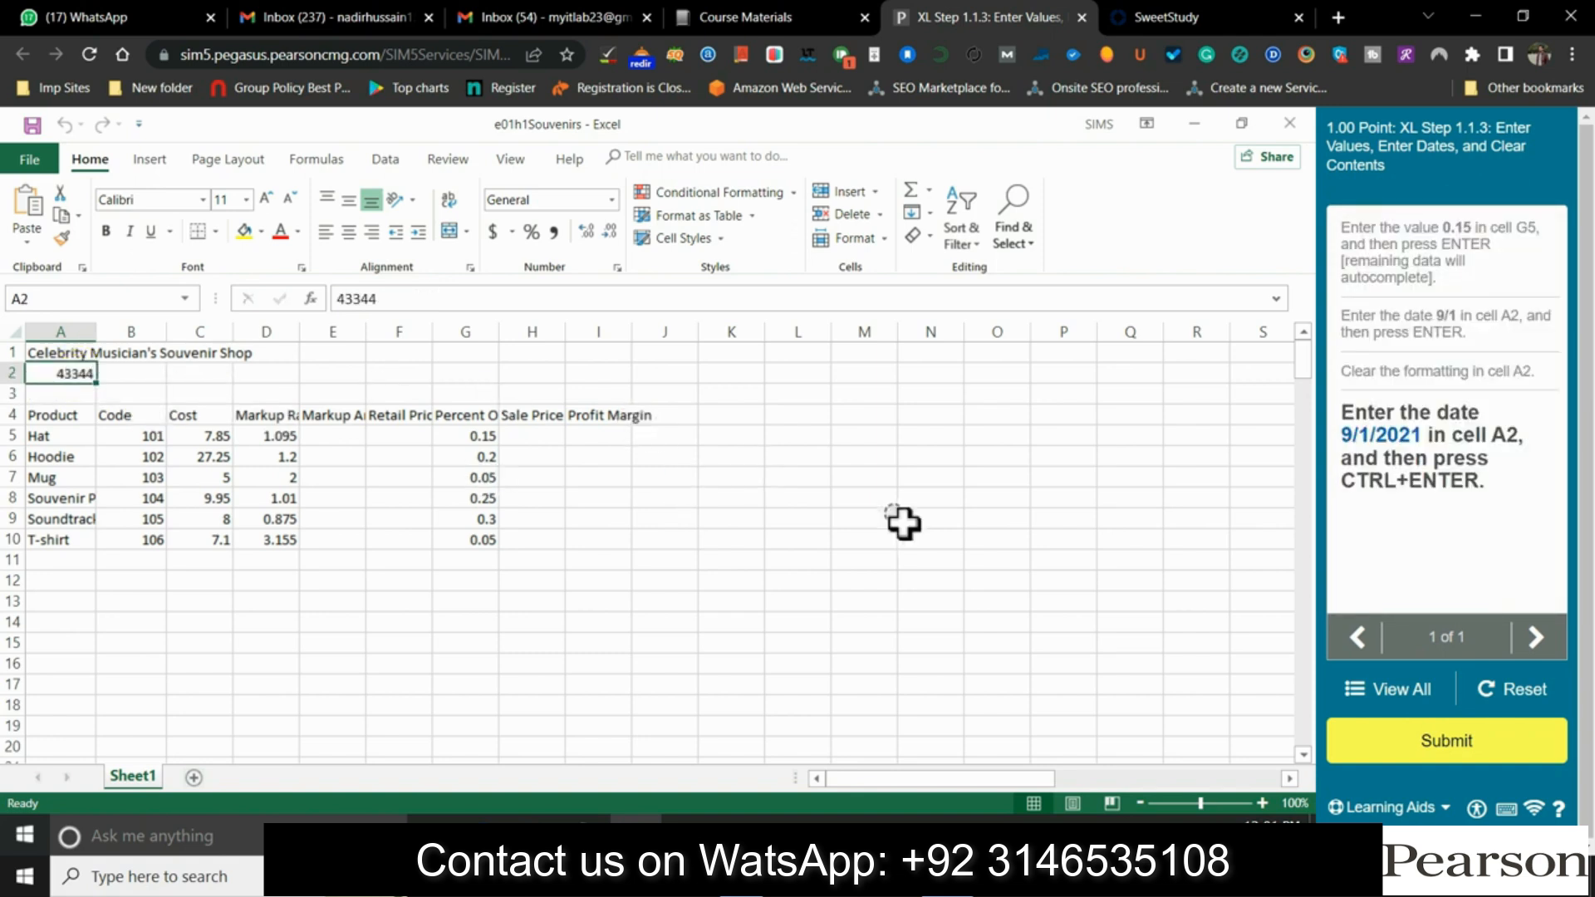
type("9/1/20")
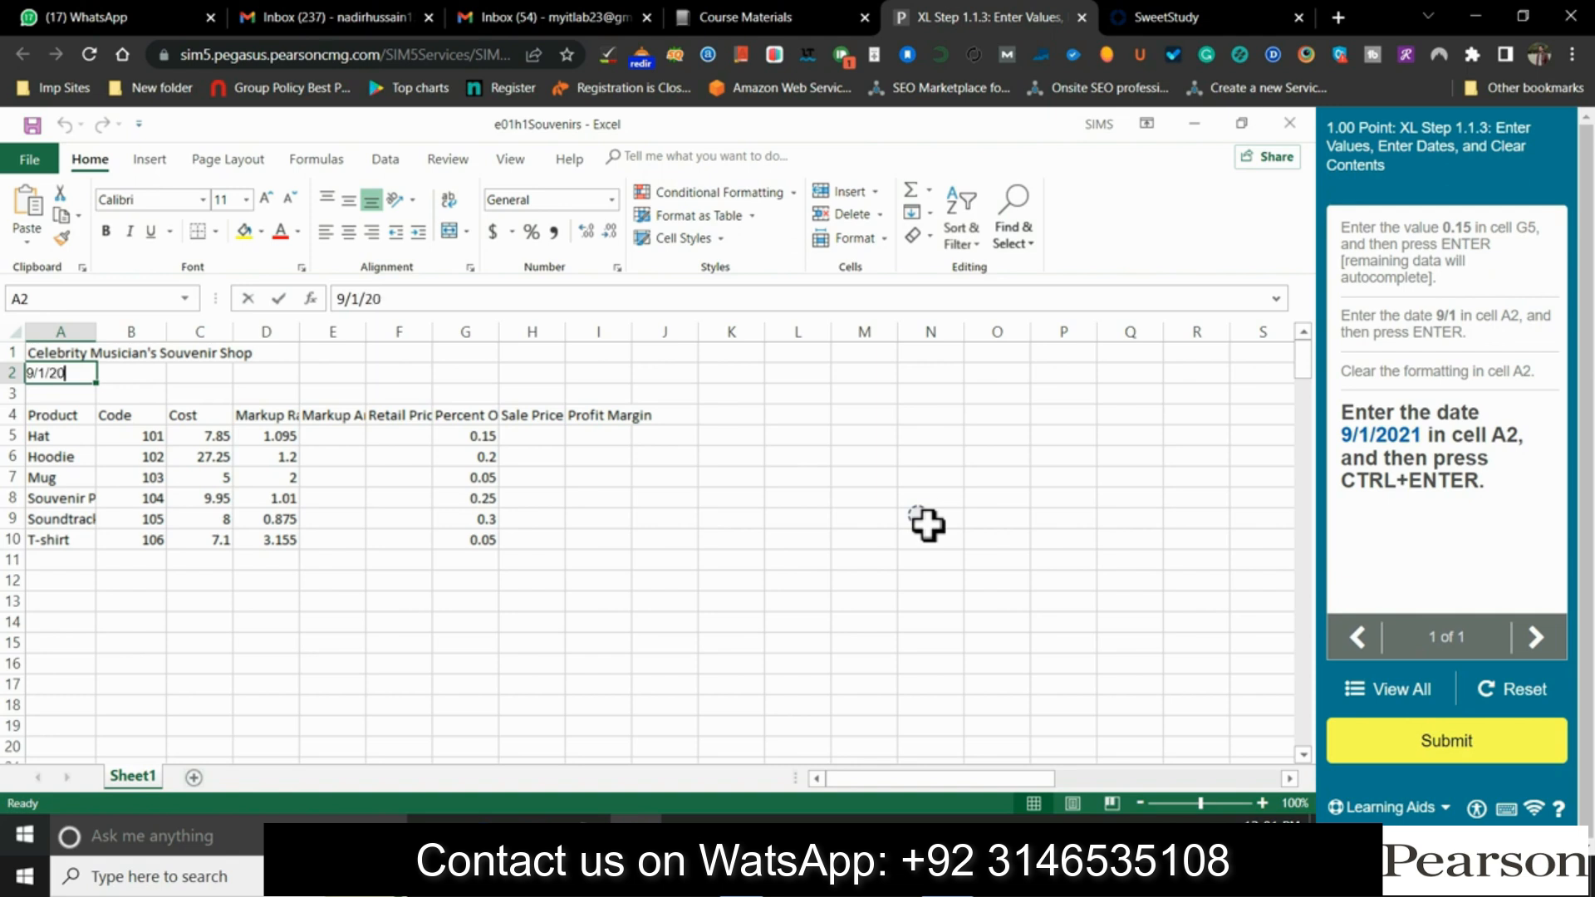
type("21")
key("Return")
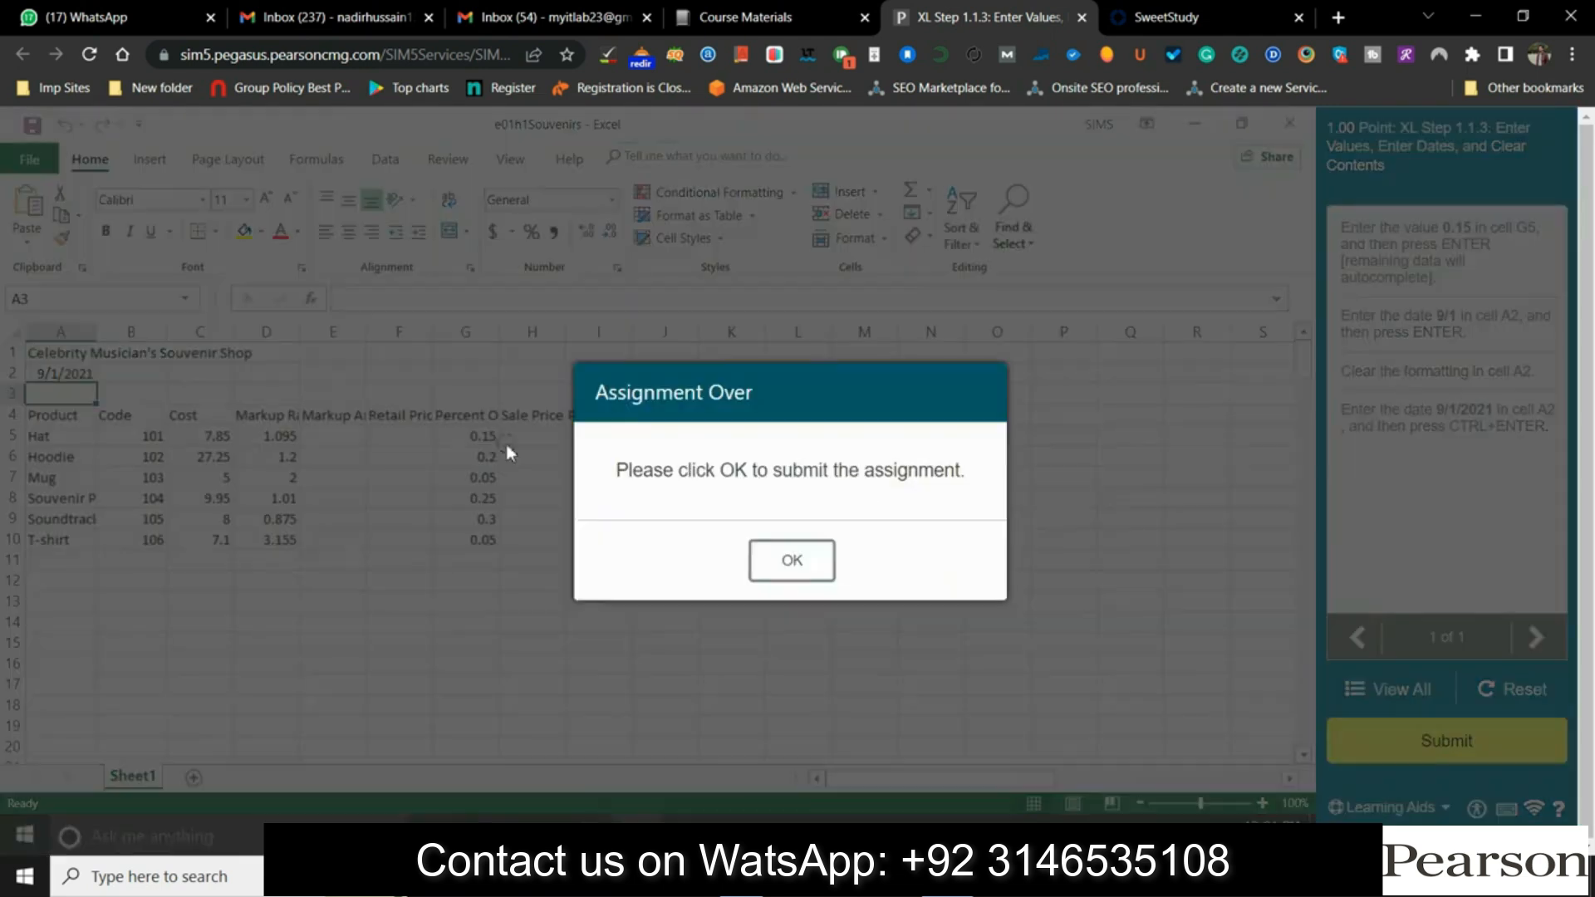
left_click(787, 561)
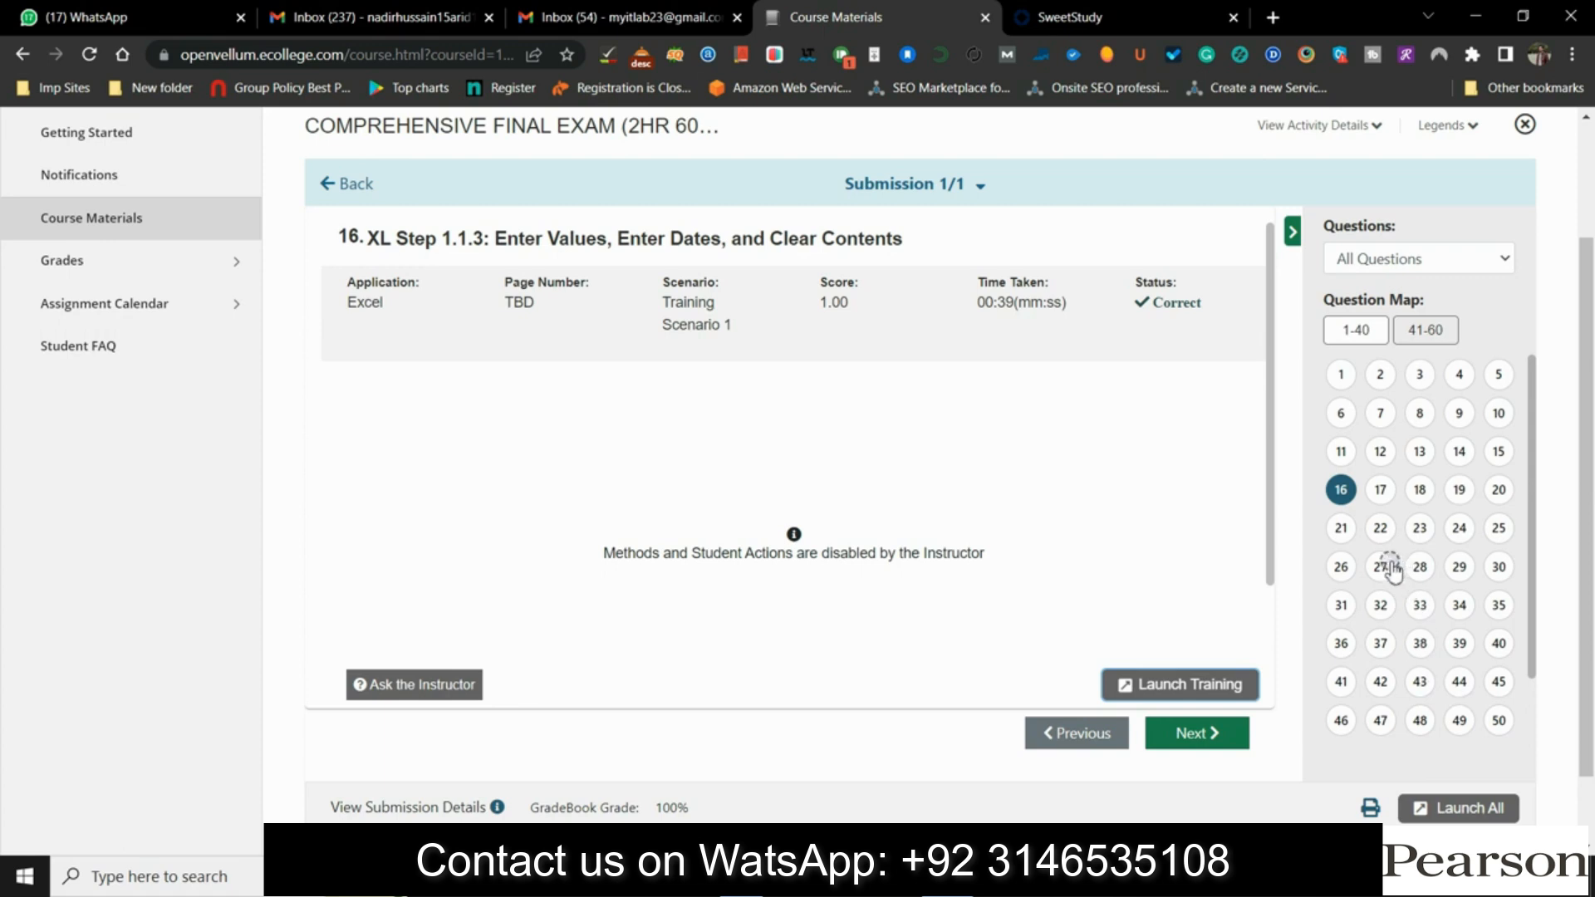
Select question 31 on opening, saving and enabling database content, launch its training, and start Access
left_click(1341, 605)
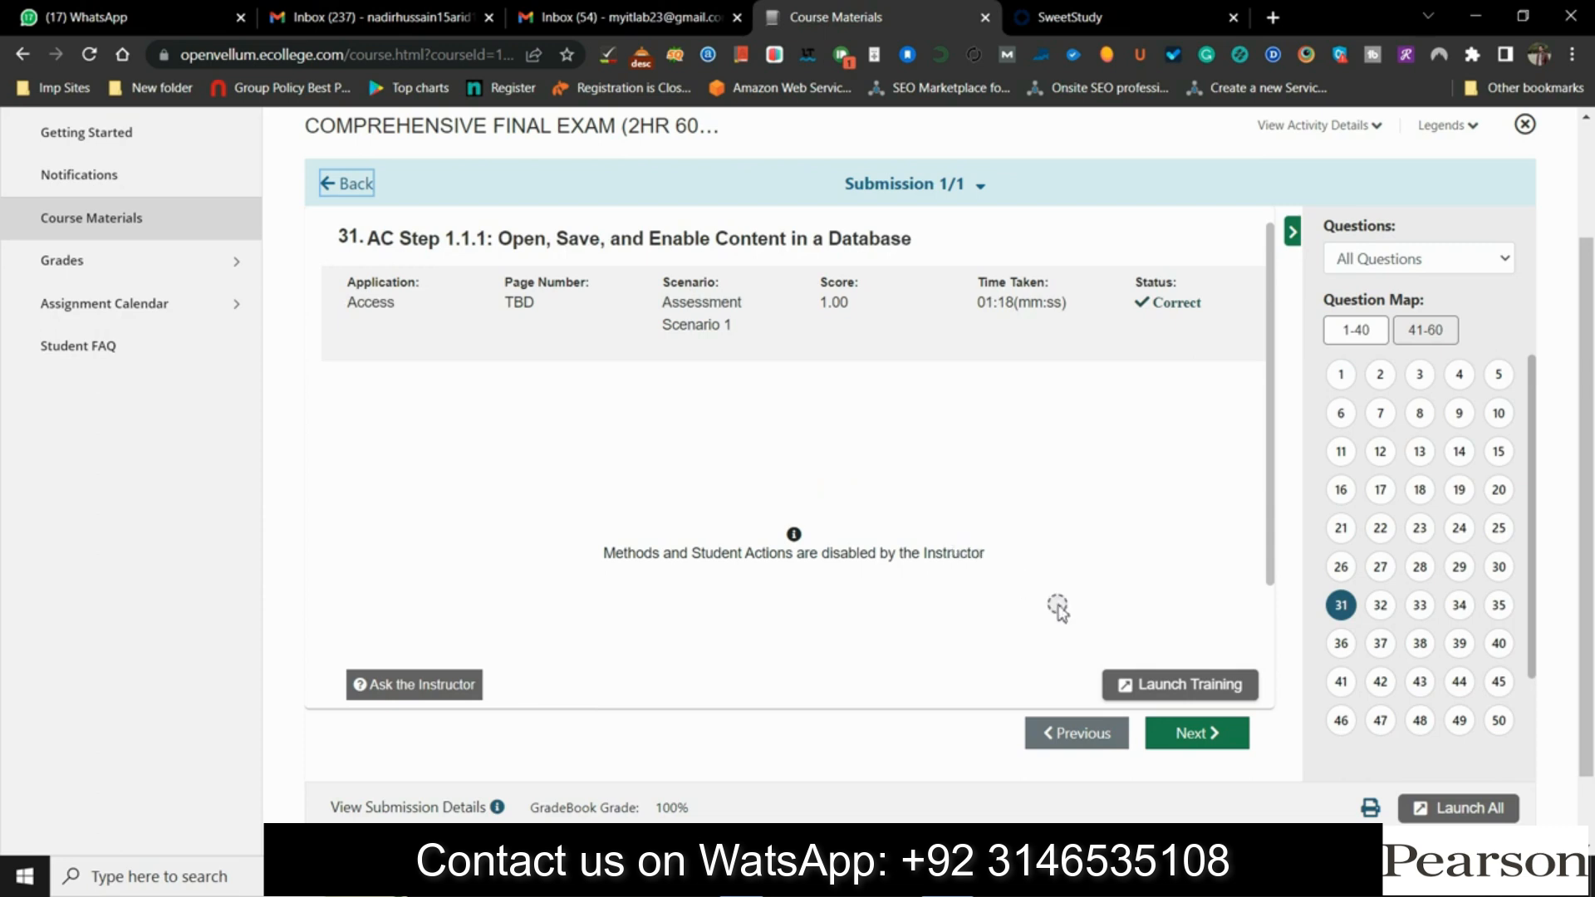
left_click(1179, 686)
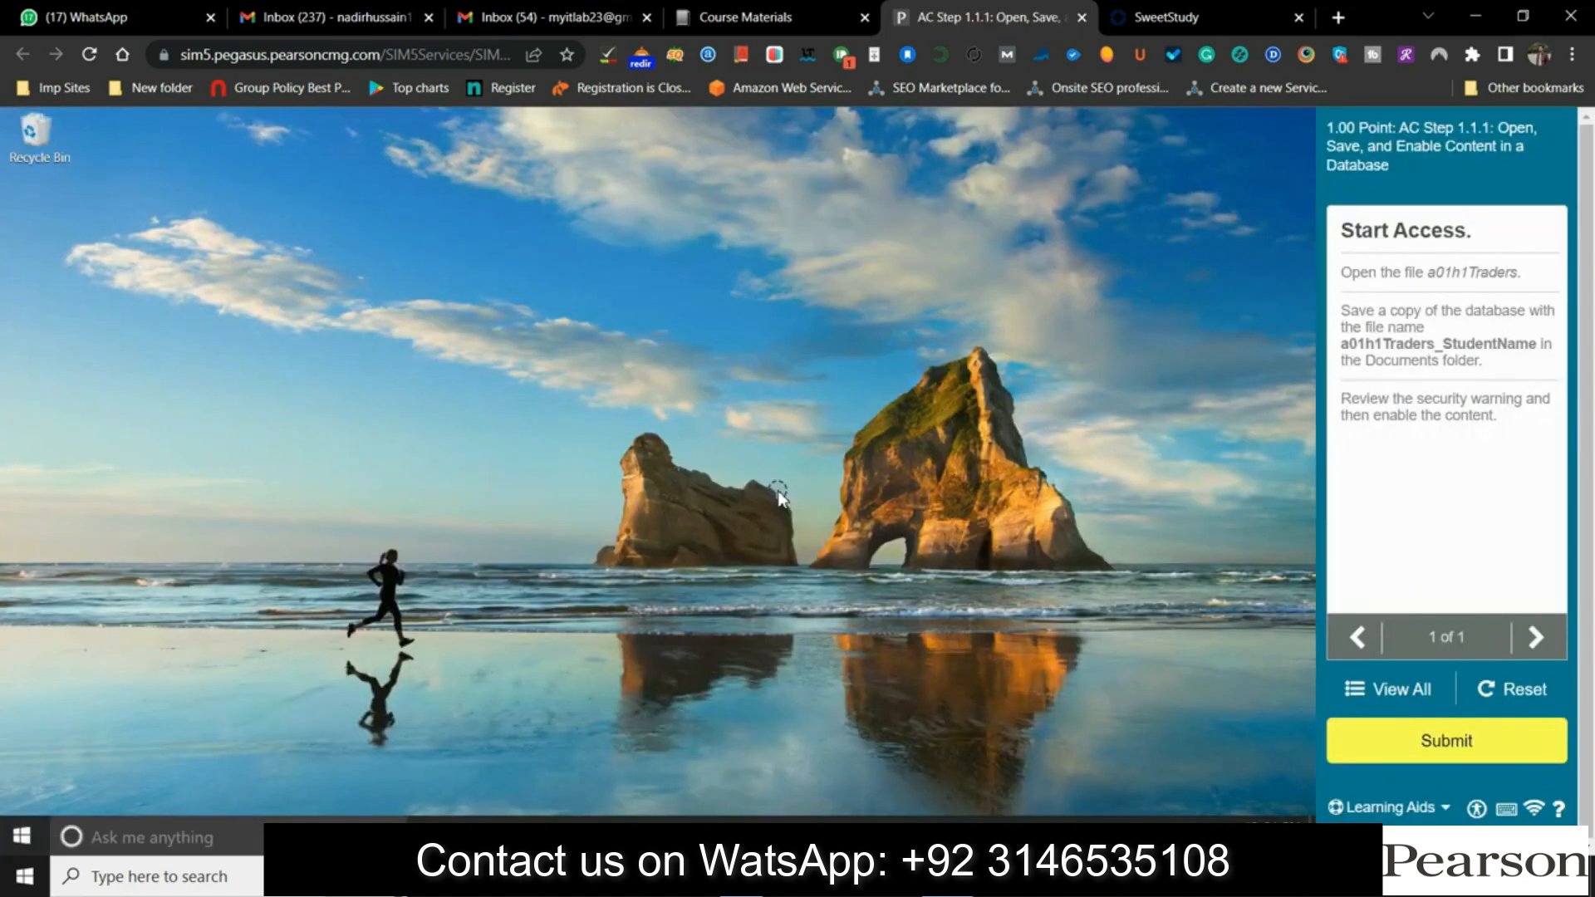
left_click(18, 839)
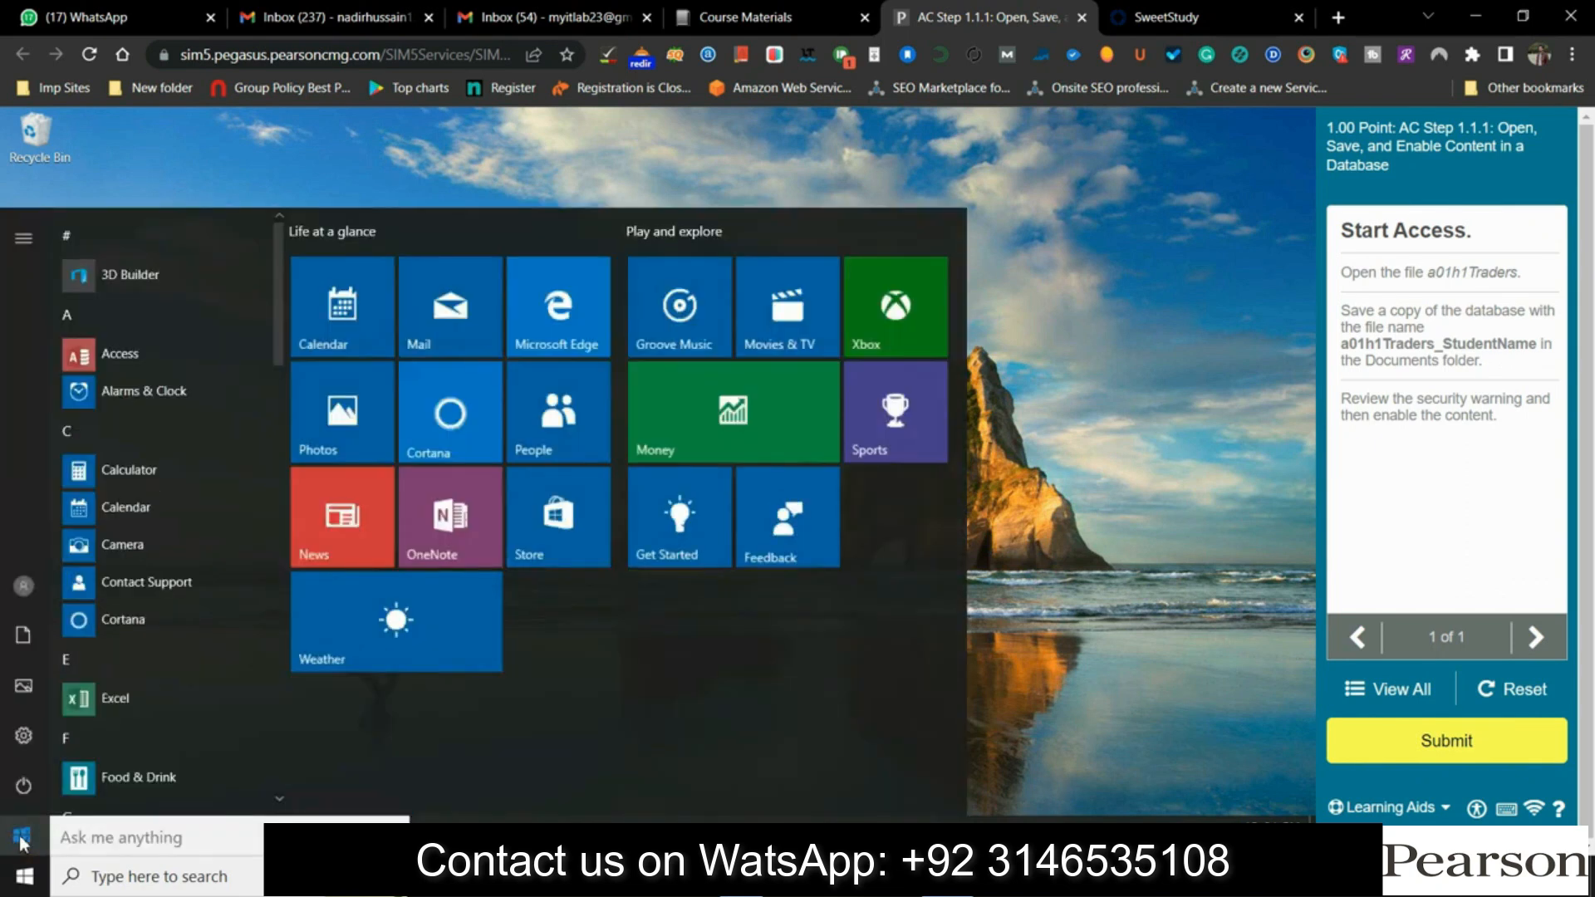
left_click(129, 358)
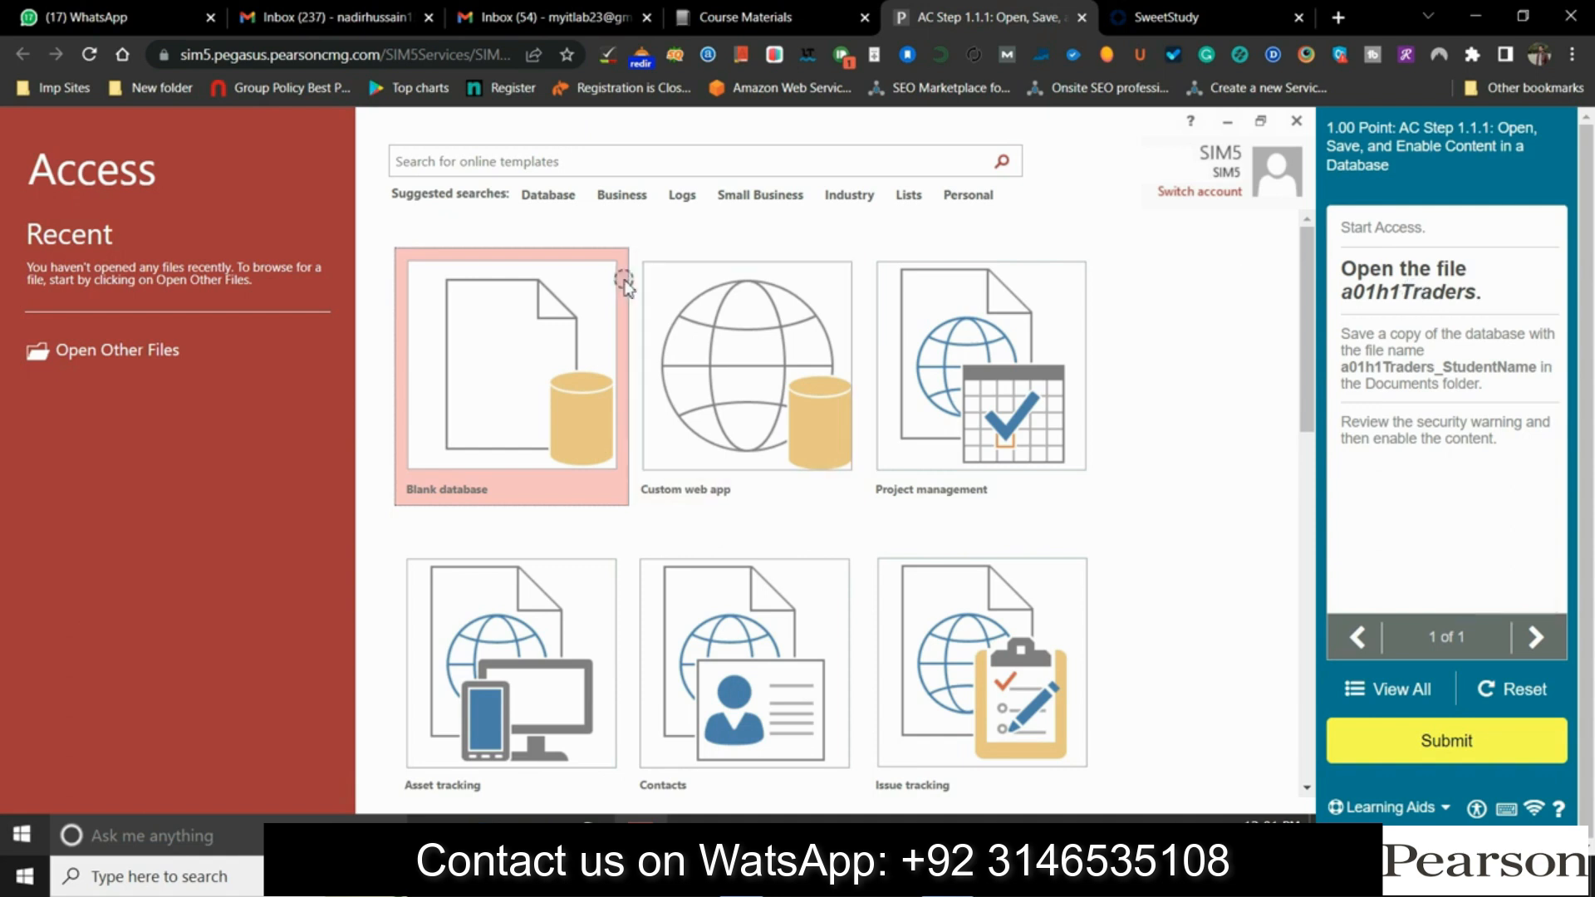
Open the database a01h1Traders from the Documents folder
left_click(92, 353)
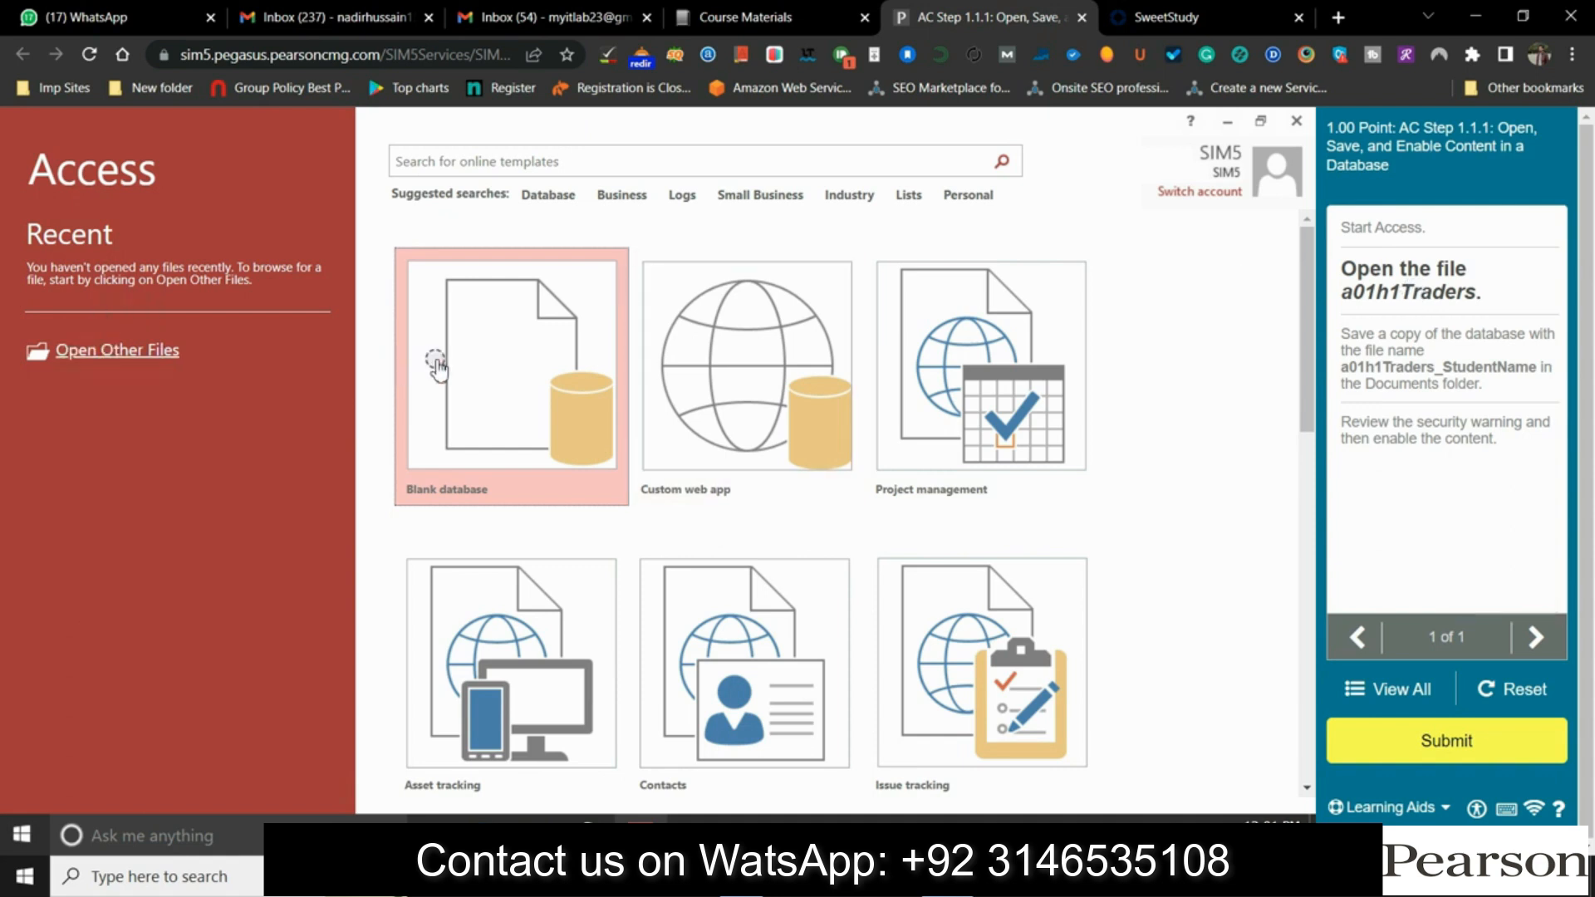
left_click(244, 498)
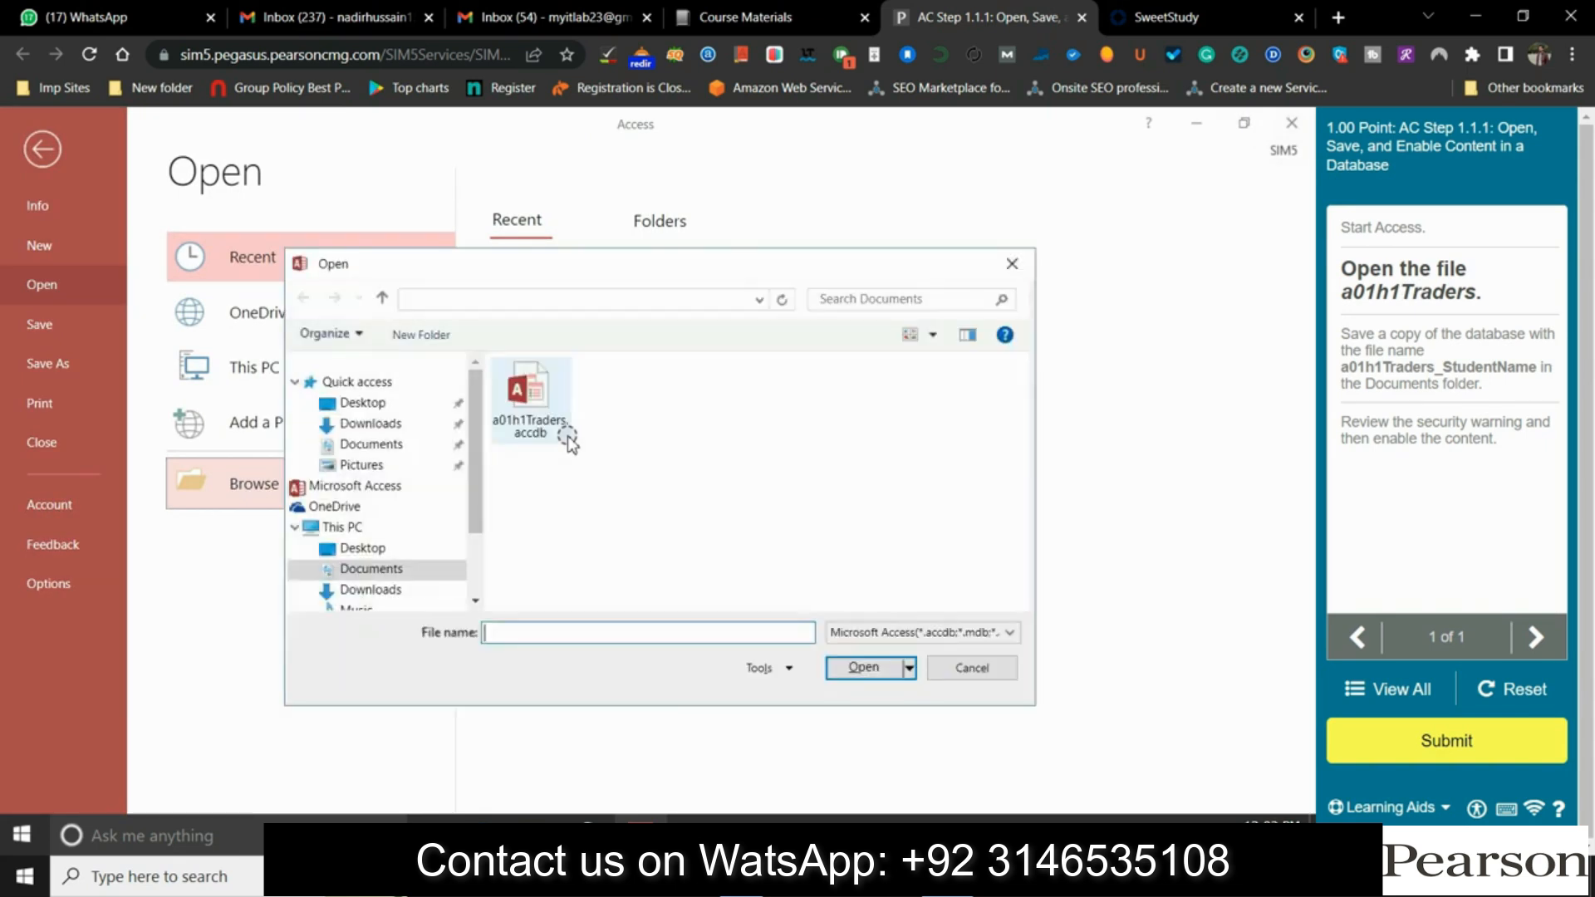
left_click(535, 407)
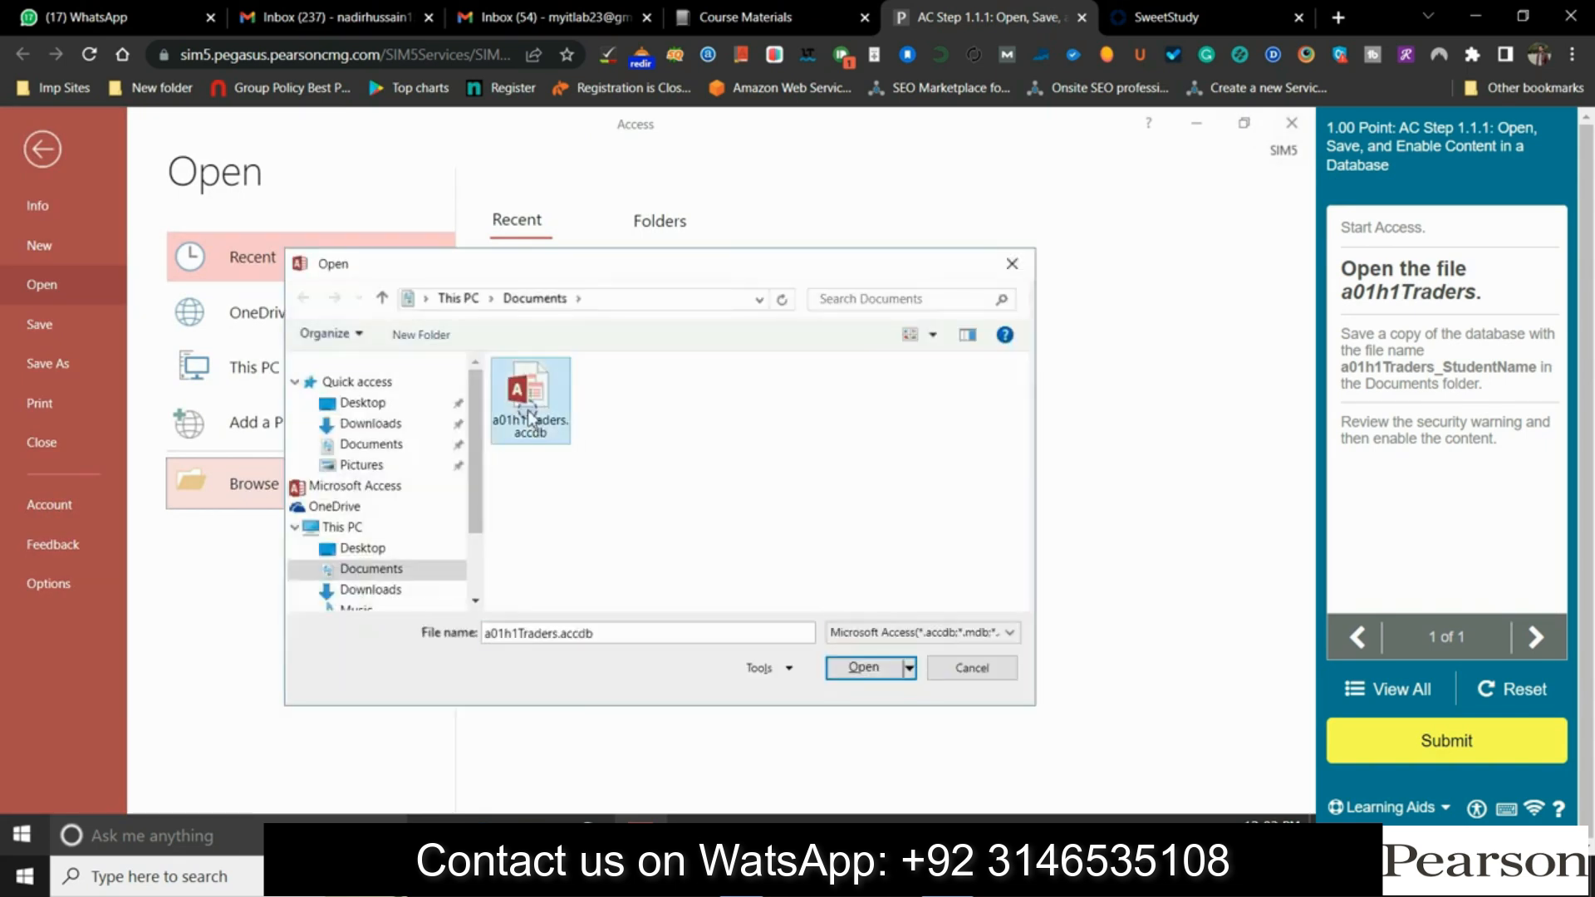
left_click(868, 668)
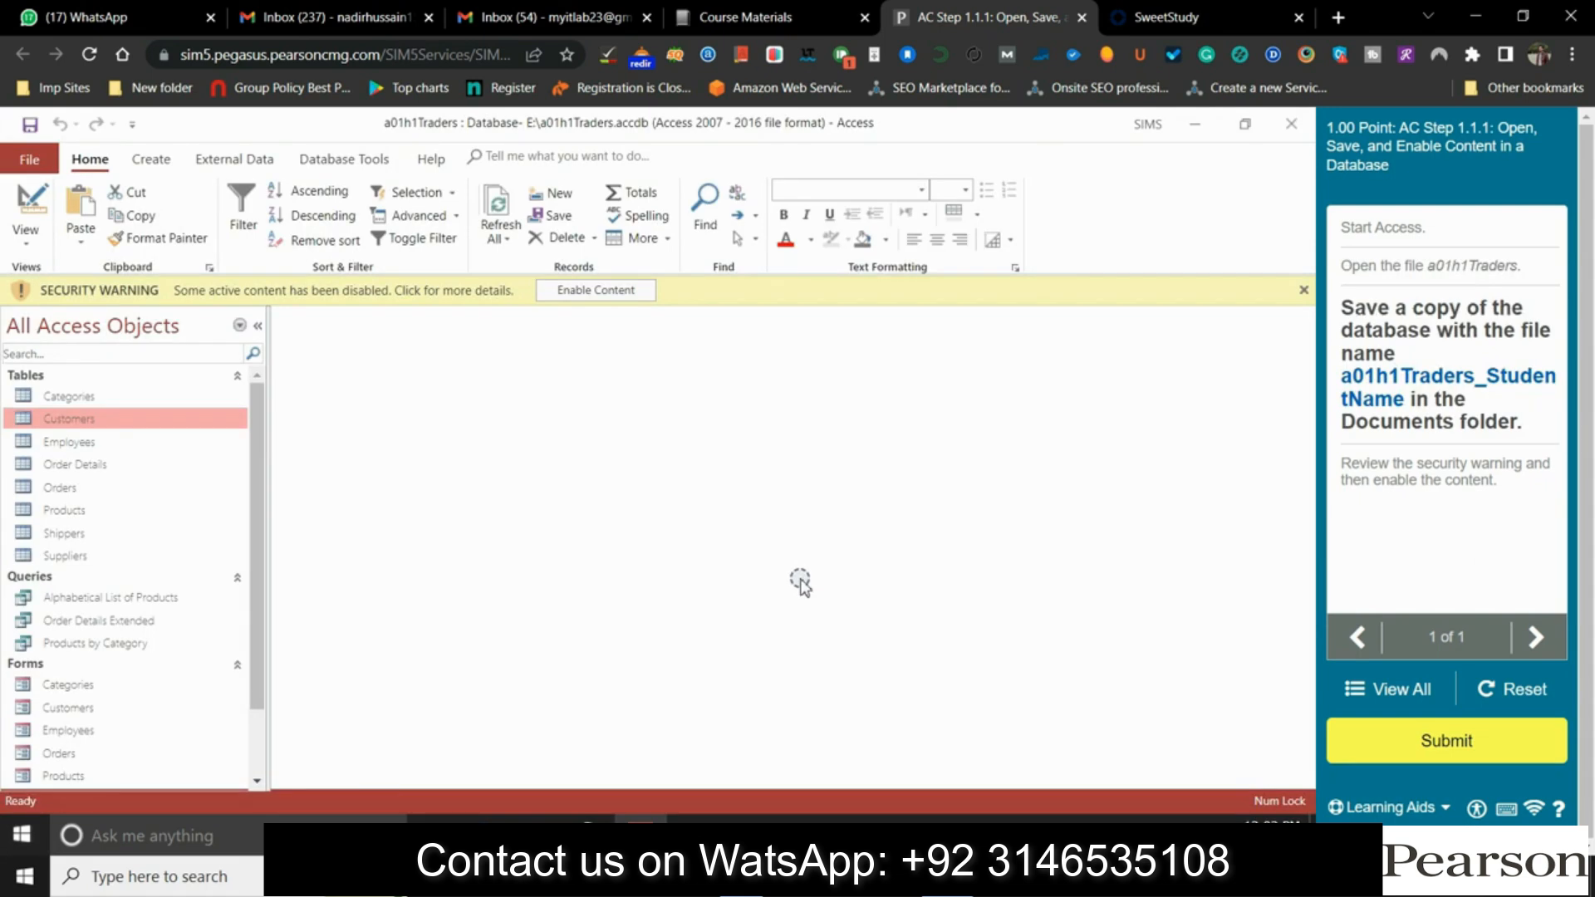
Save a copy of the database as a01h1Traders_StudentName.accdb in the Documents folder
left_click(31, 125)
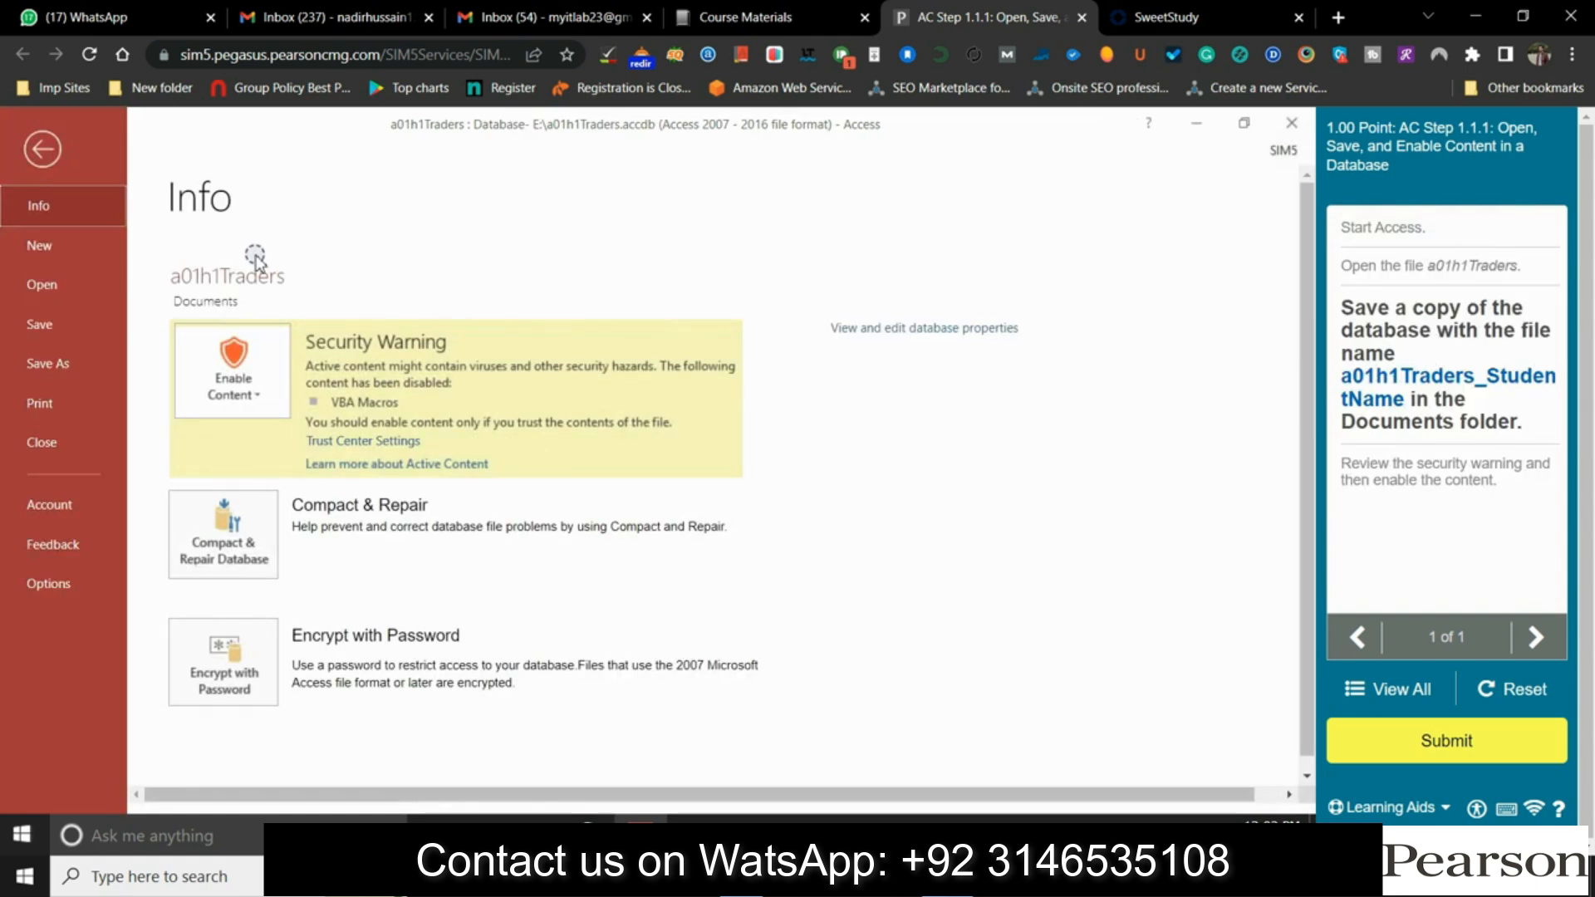
left_click(48, 362)
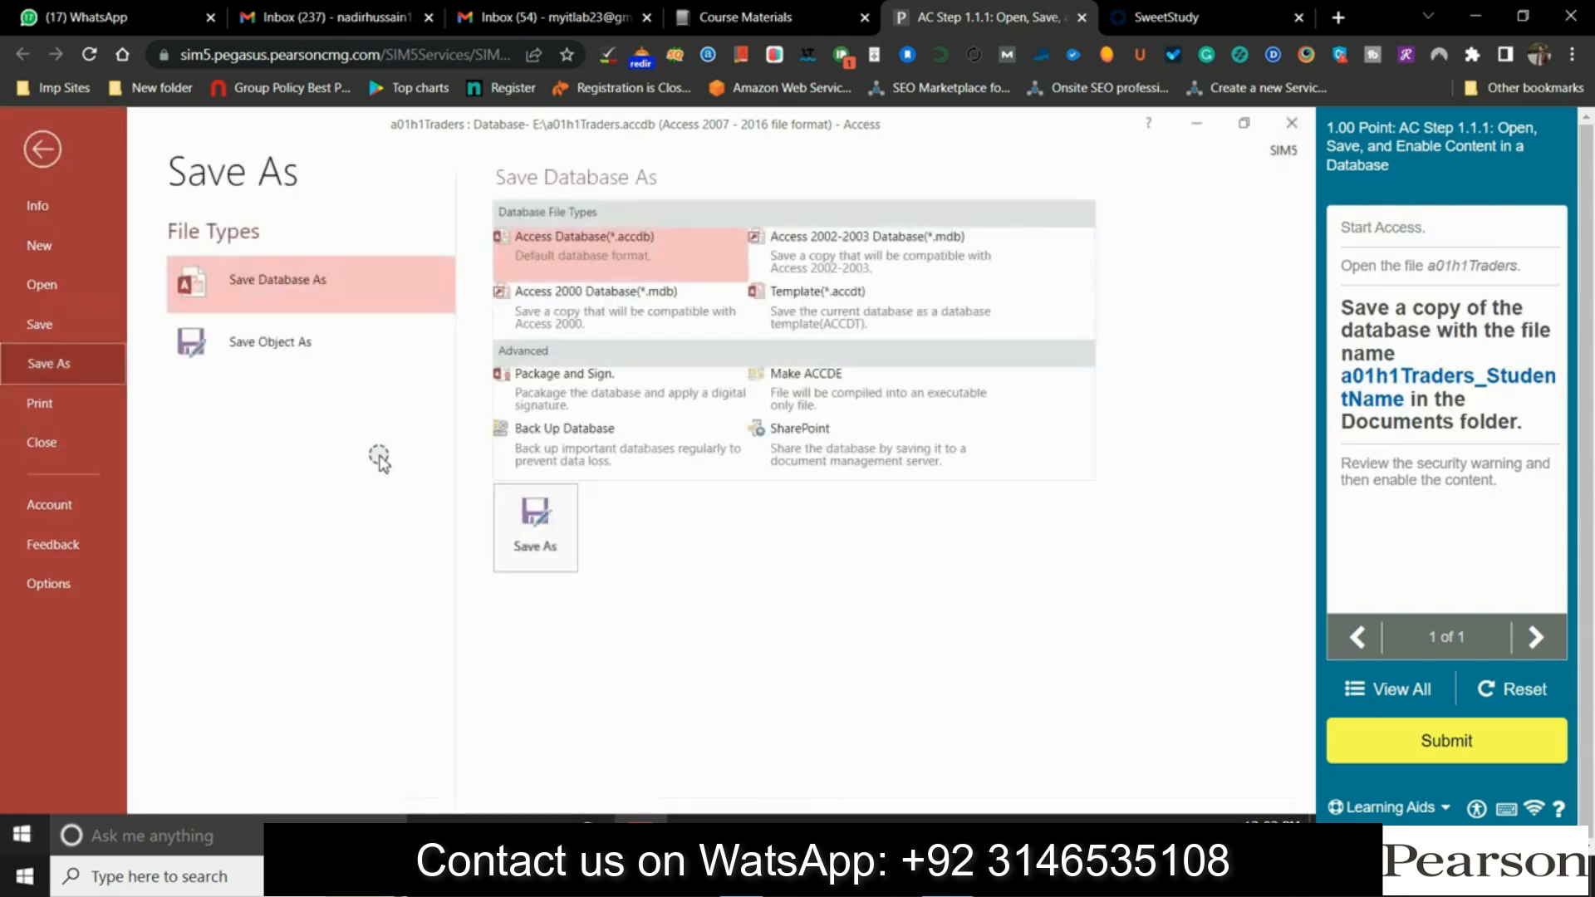
left_click(532, 532)
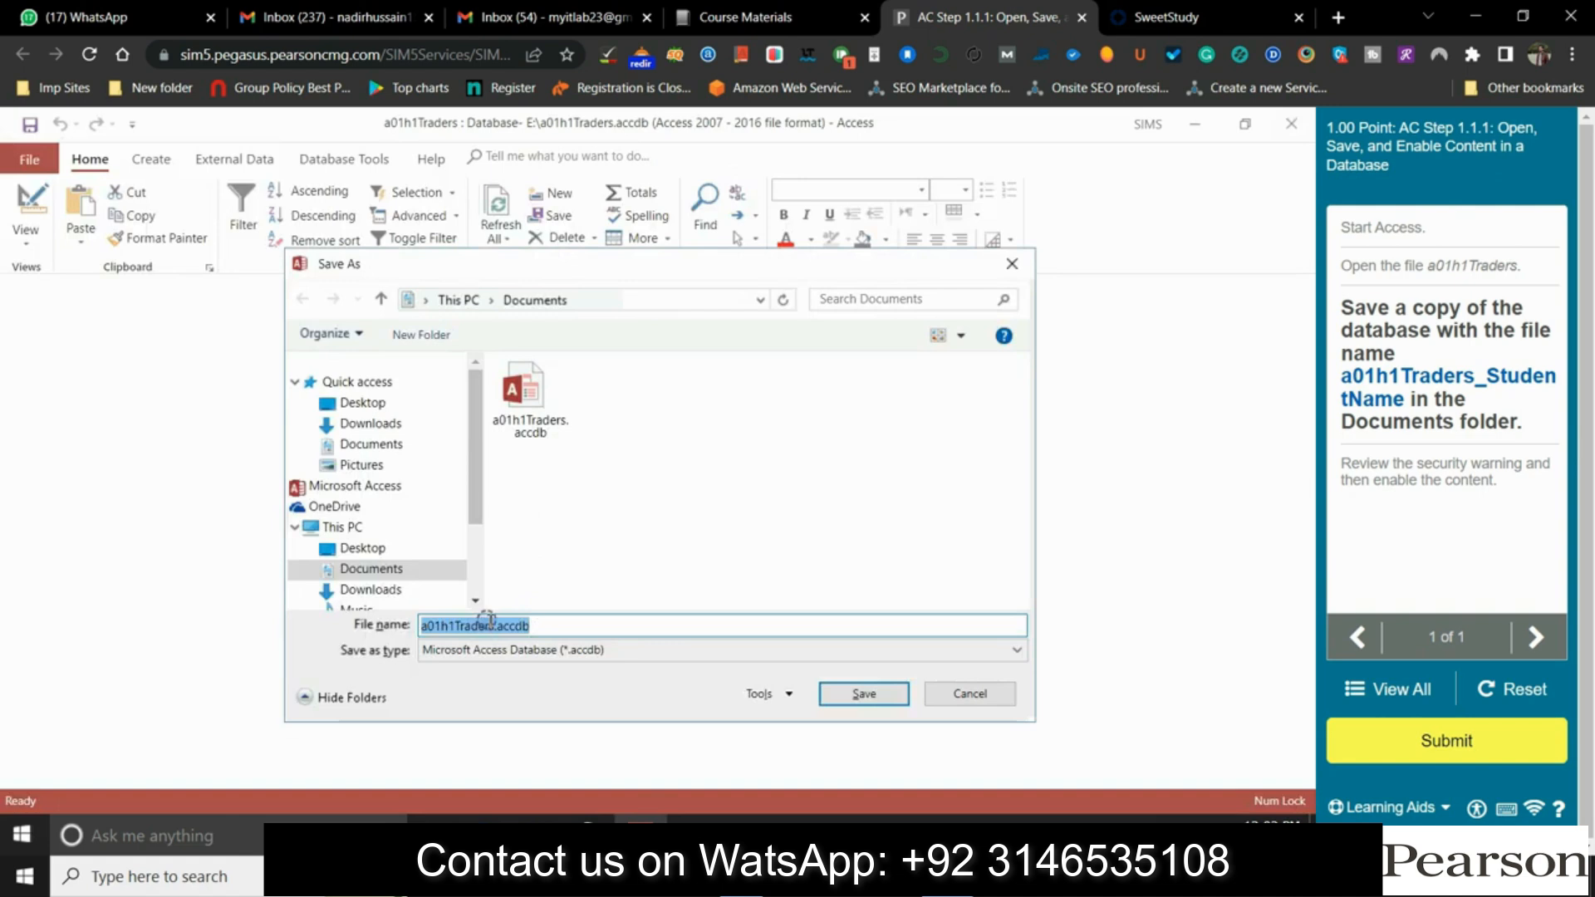
left_click(497, 624)
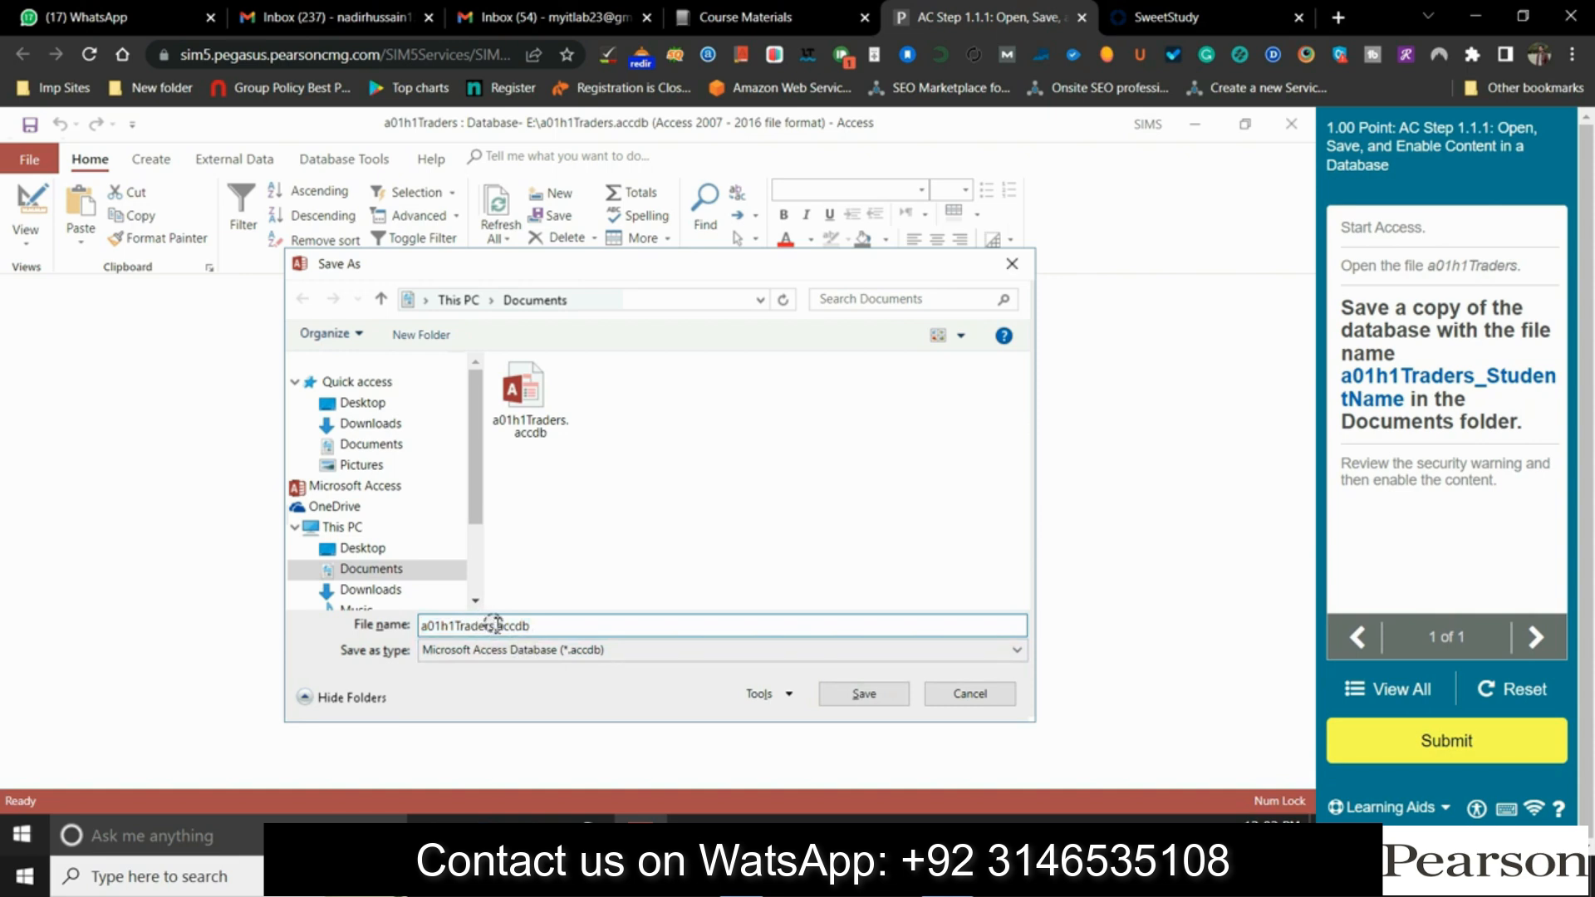
left_click(496, 625)
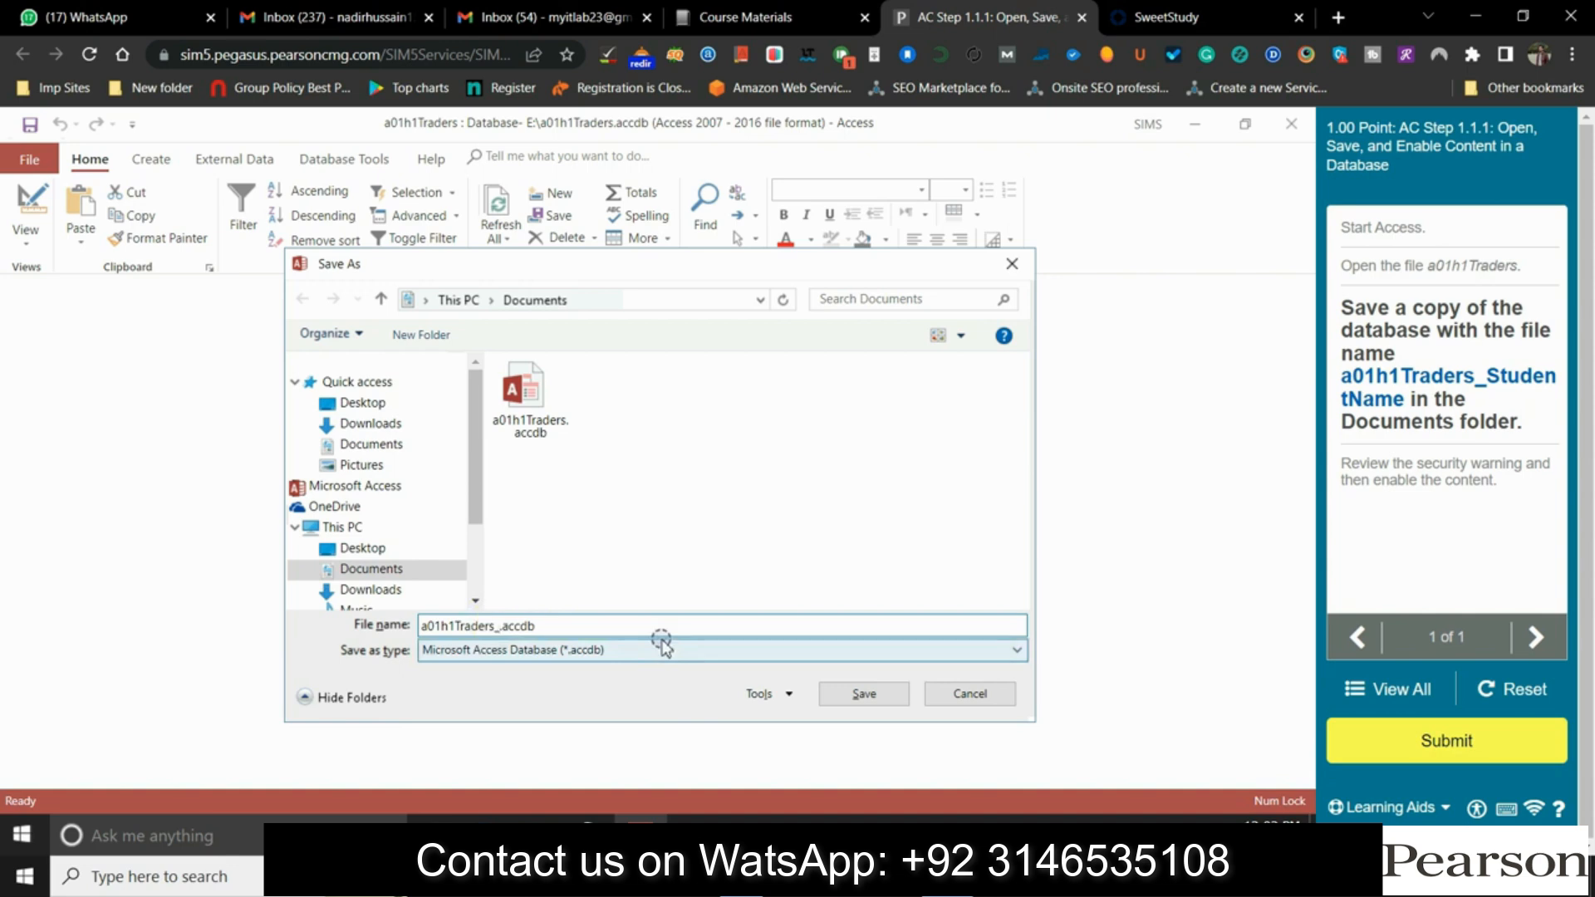
type("_Student")
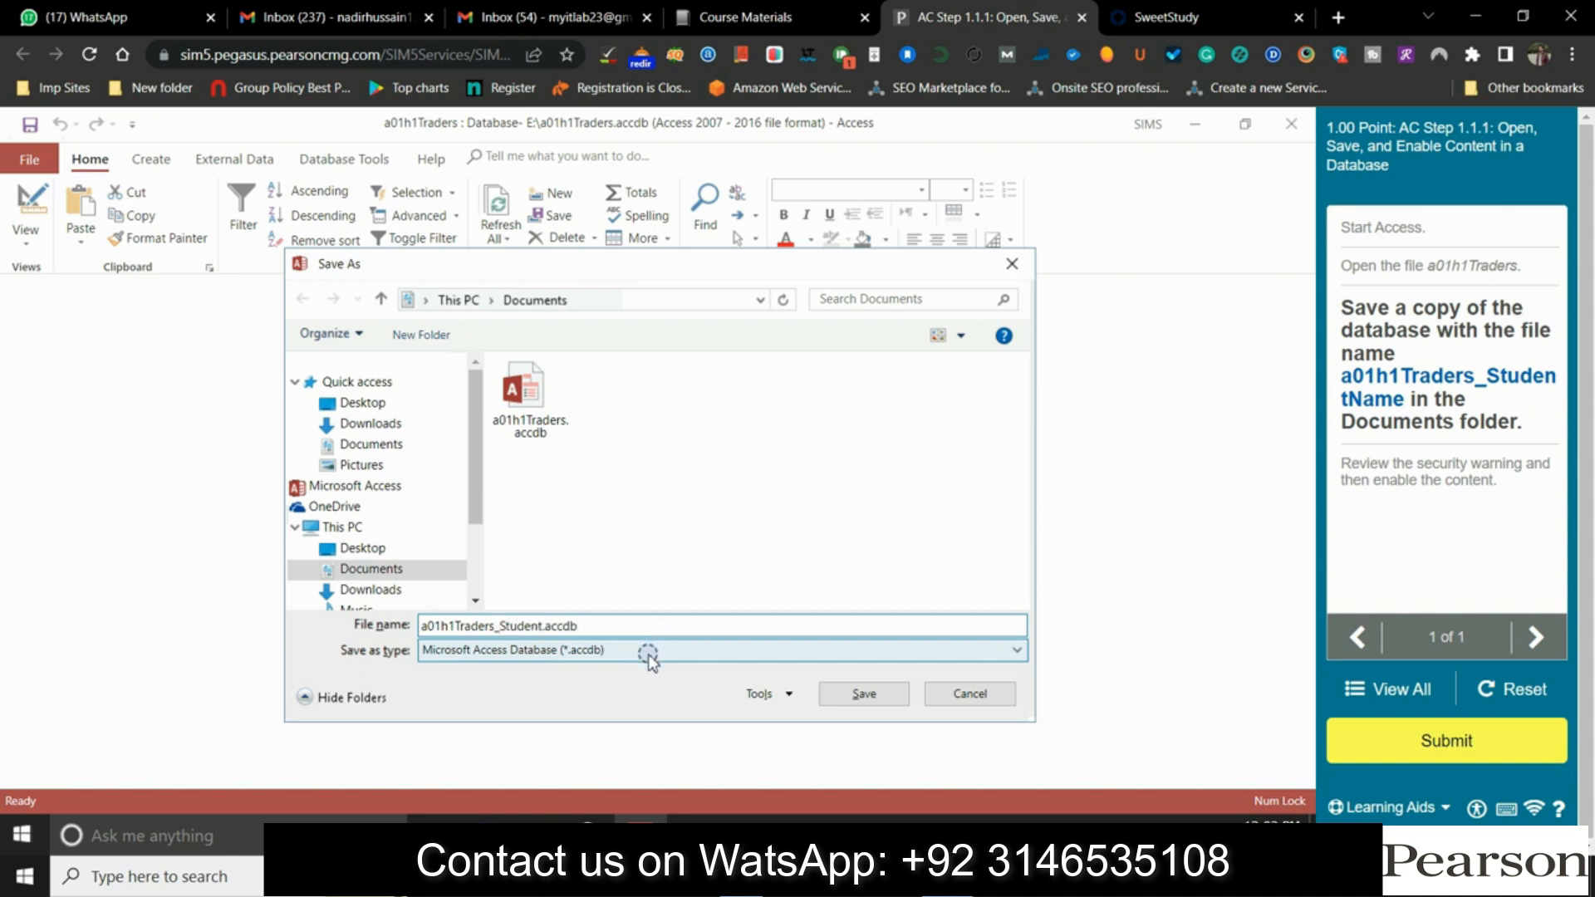
type("Name")
left_click(855, 696)
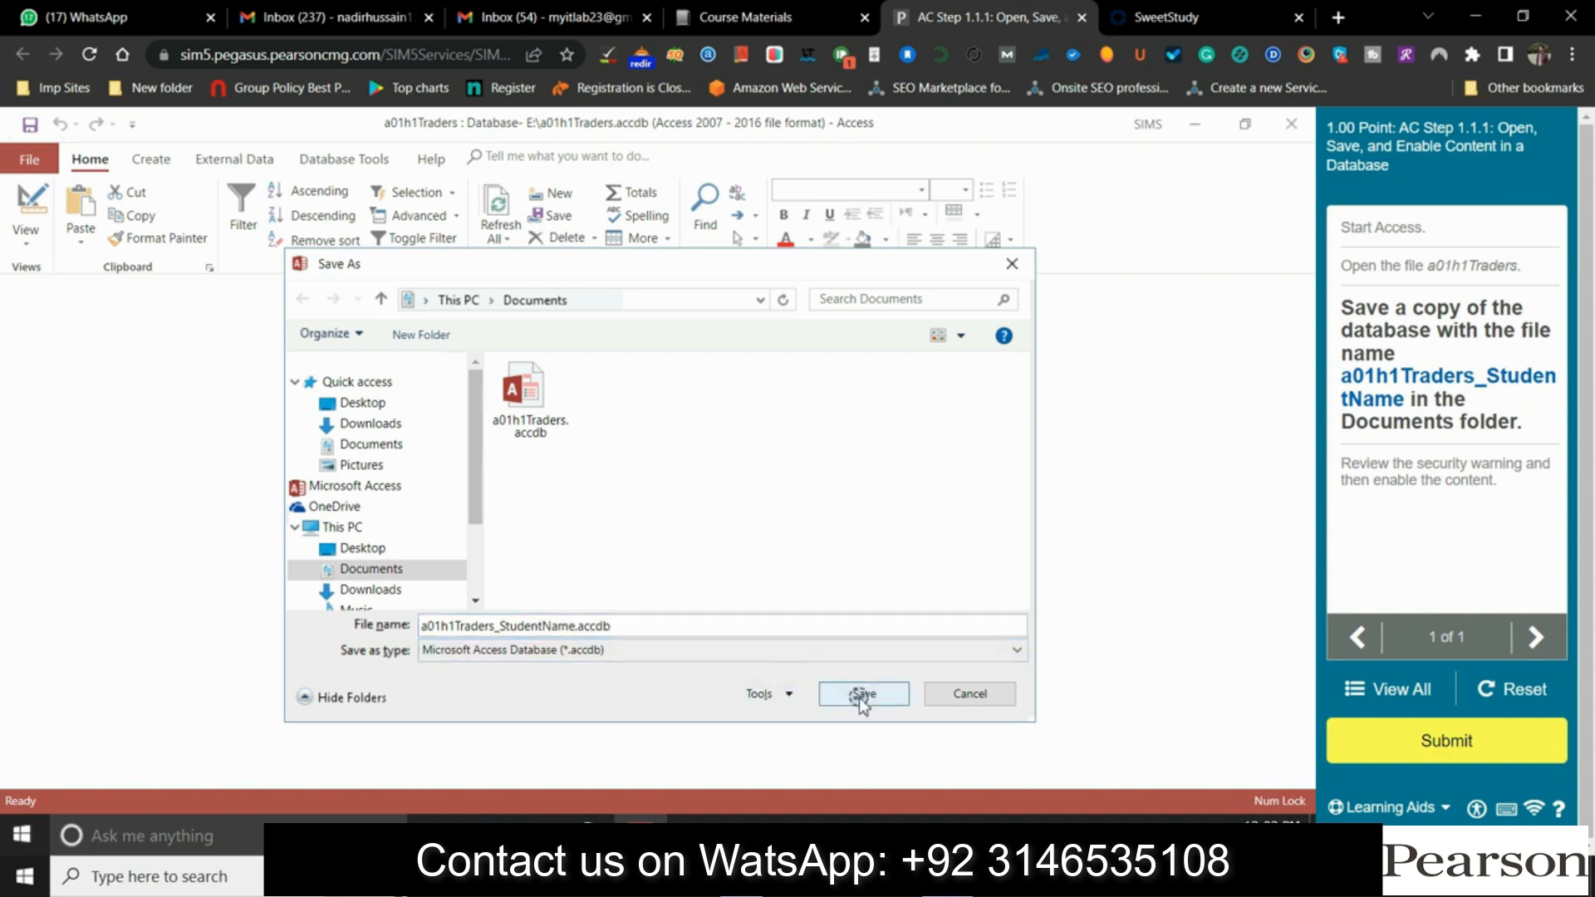
Enable the blocked content of the saved database copy and submit the assignment
left_click(619, 291)
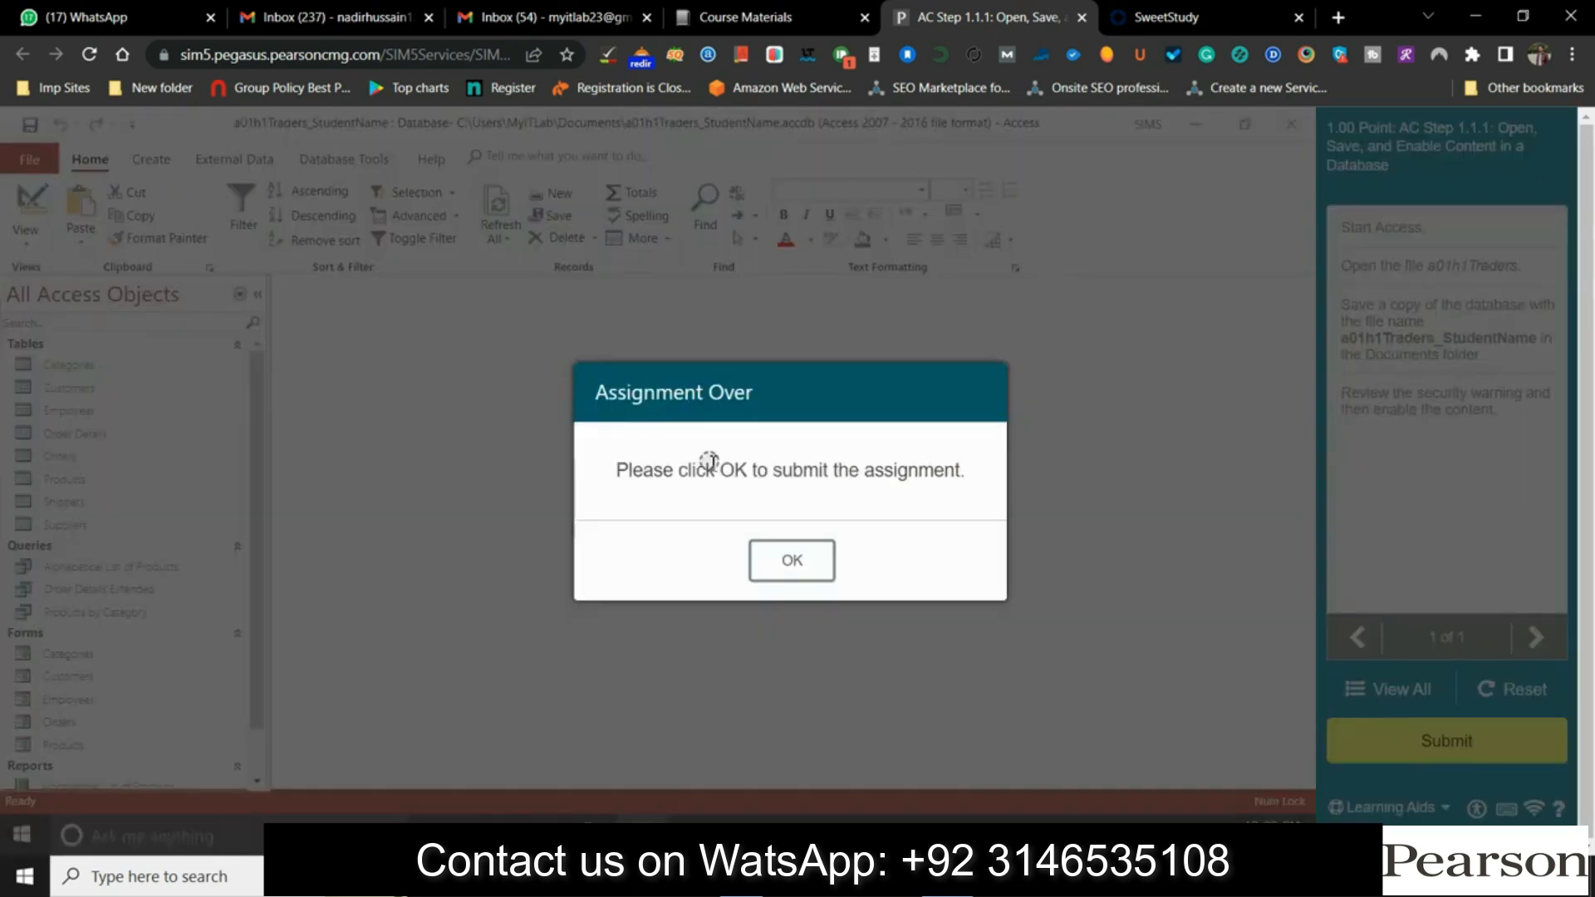
left_click(791, 560)
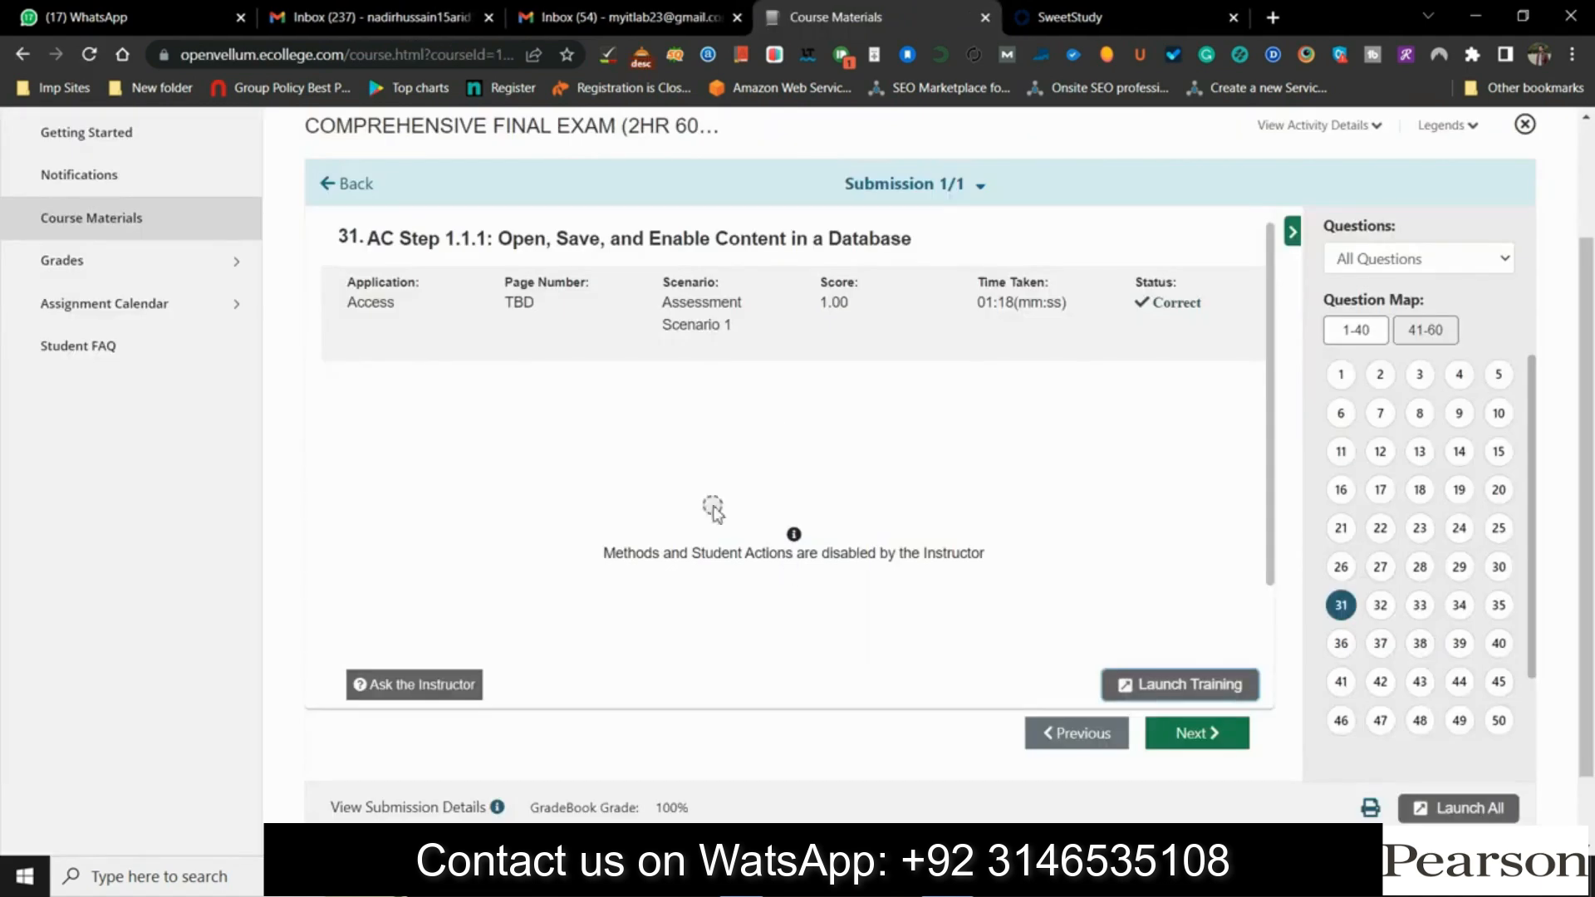
View question 60 of the exam, and highlight the exam title above the list of submissions
left_click_drag(1531, 662, 1512, 744)
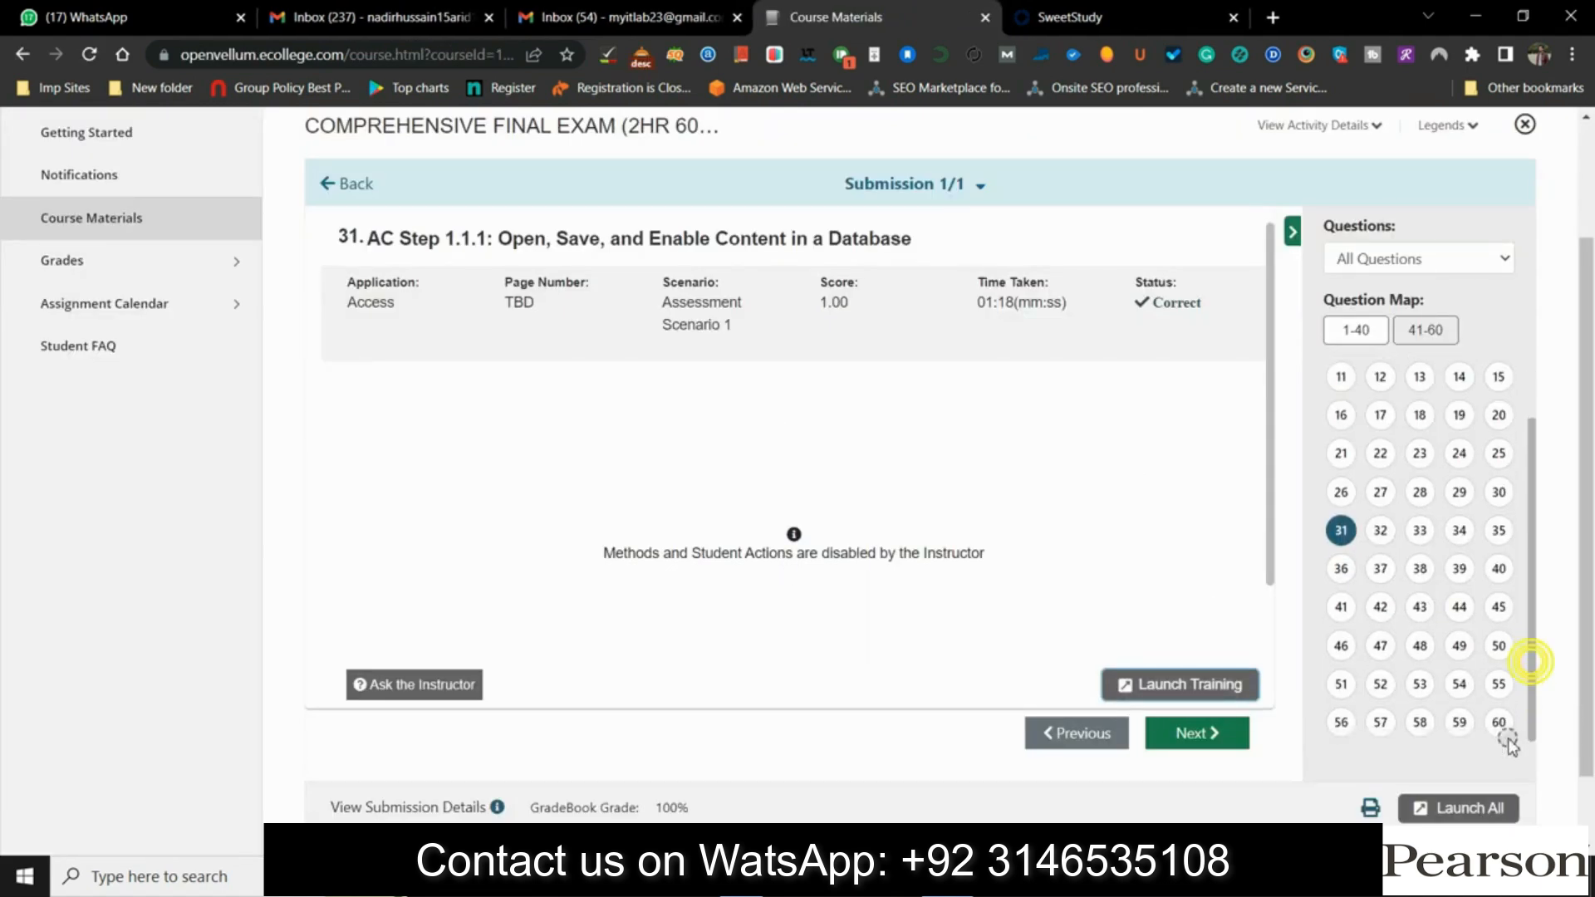
left_click(1500, 725)
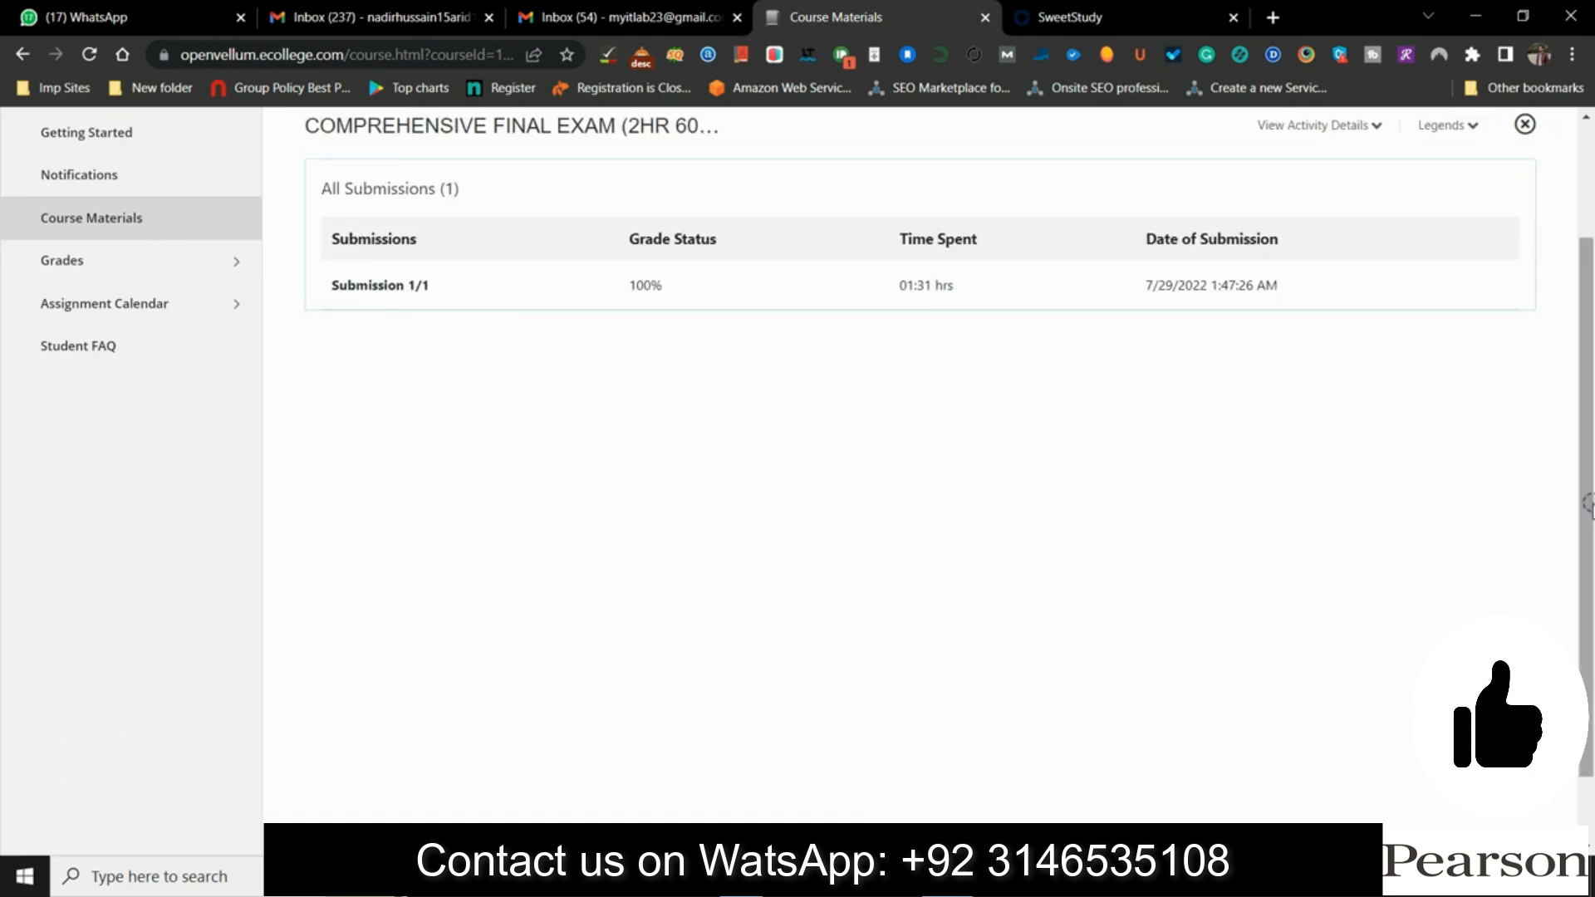
scroll(1587, 504, "up", 1)
left_click_drag(306, 148, 570, 171)
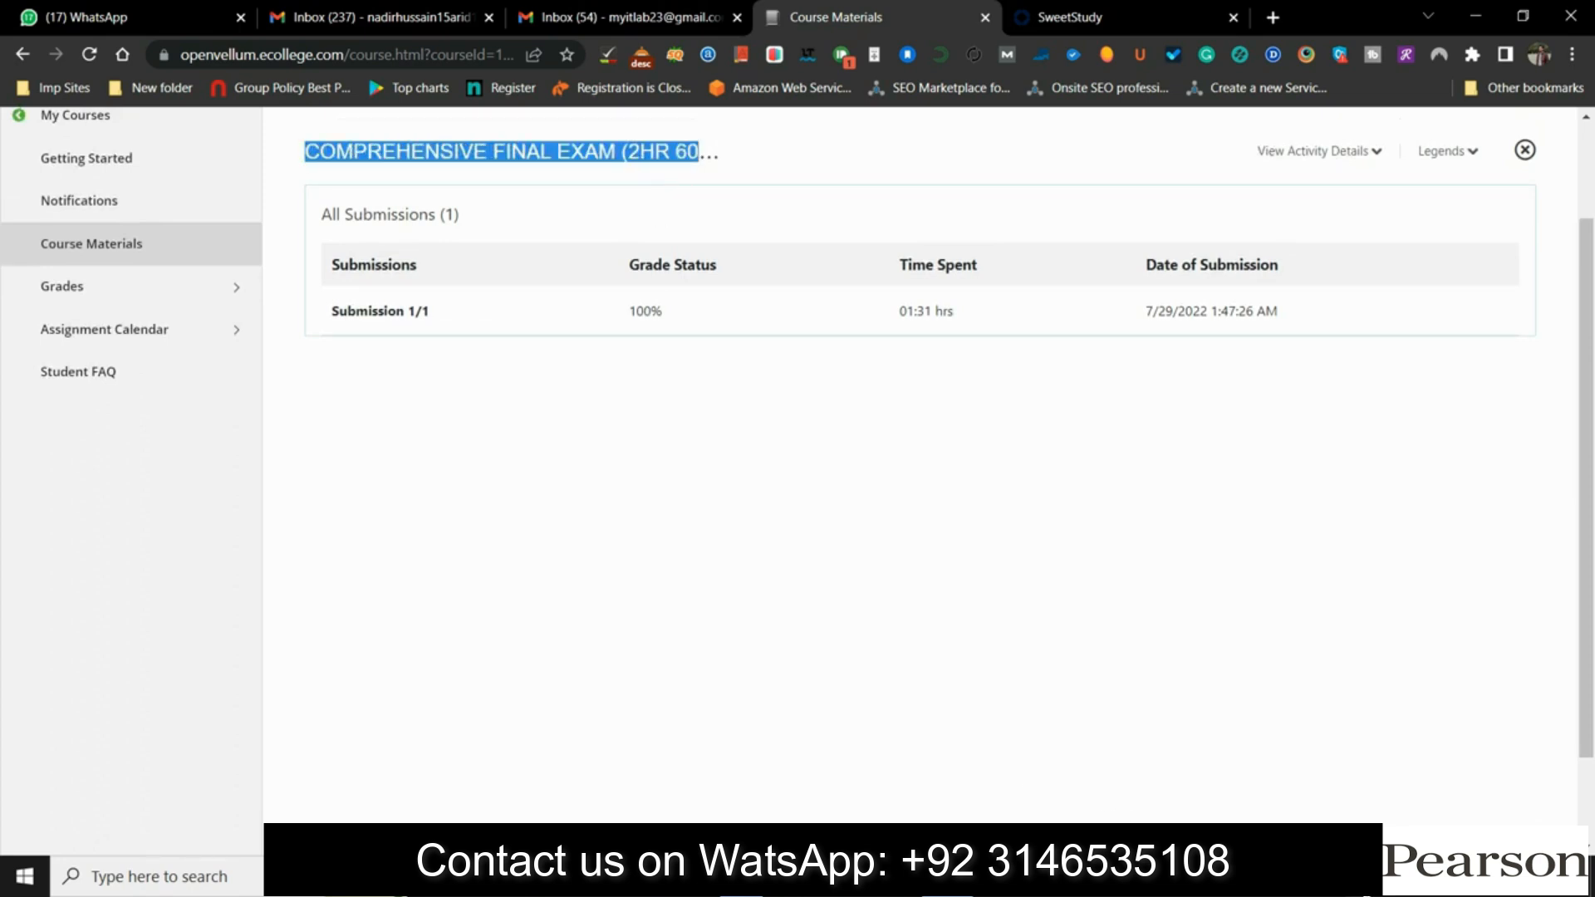
left_click(1364, 880)
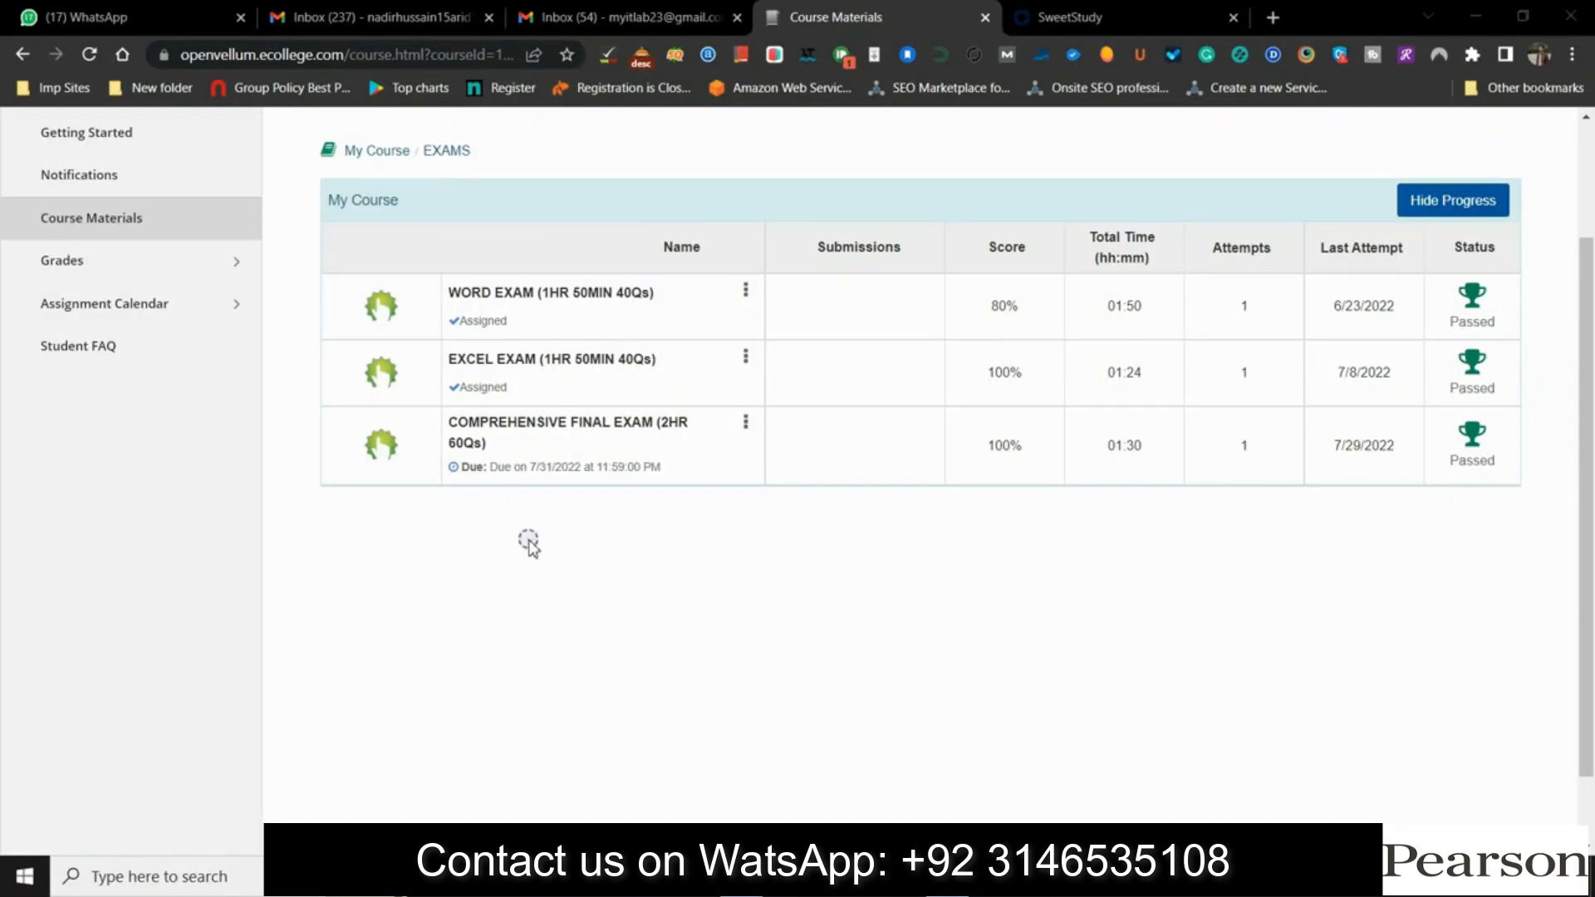
left_click_drag(442, 424, 530, 454)
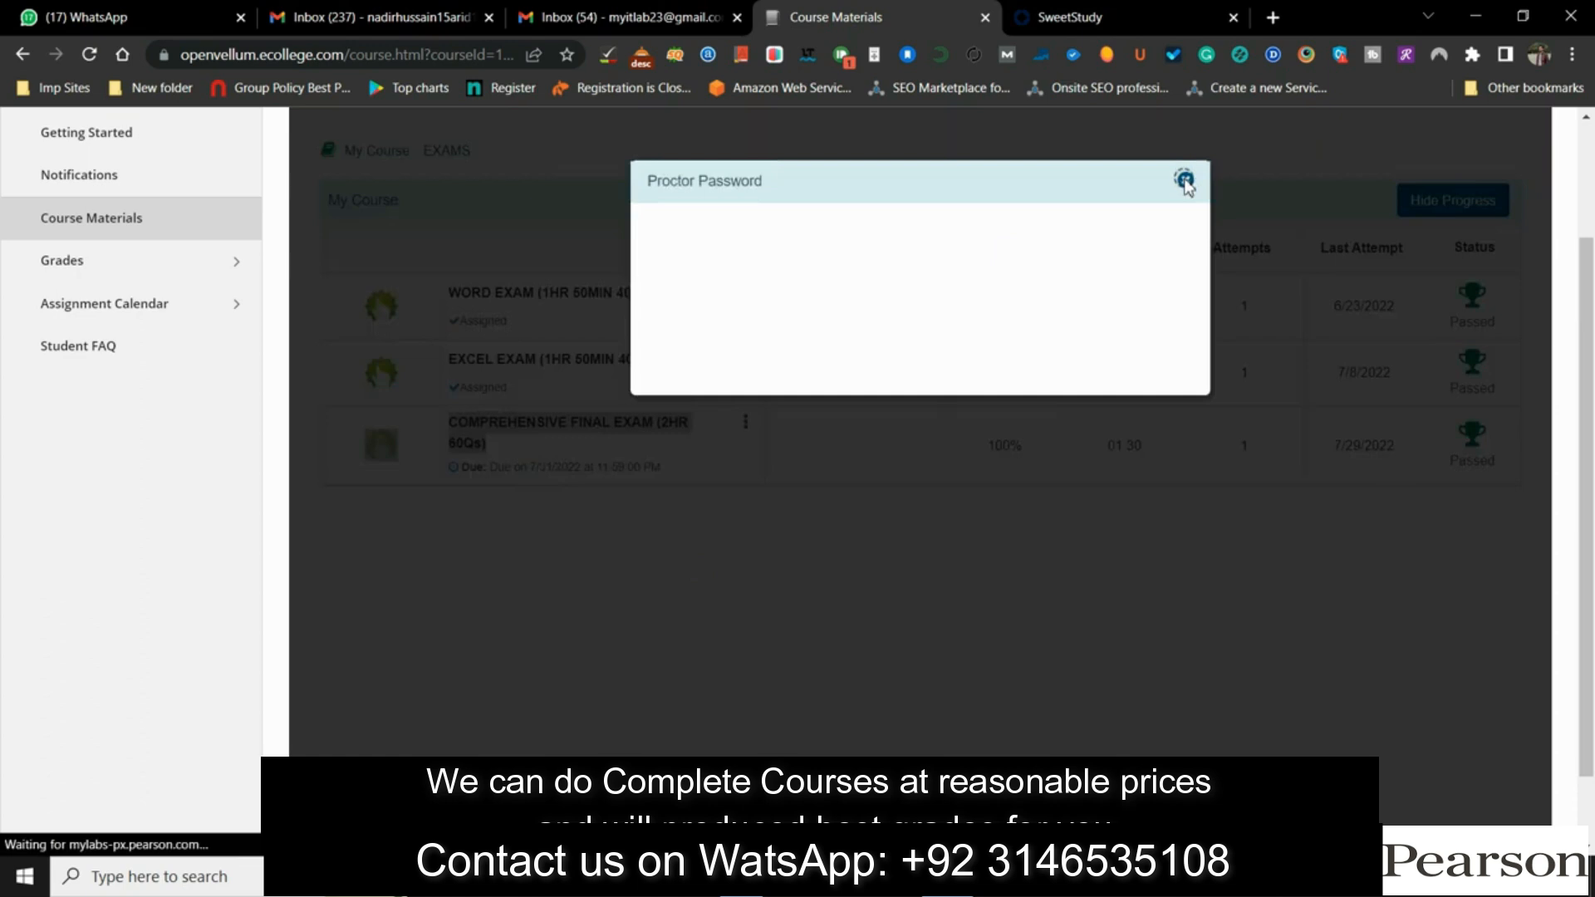
left_click(1183, 180)
left_click(776, 587)
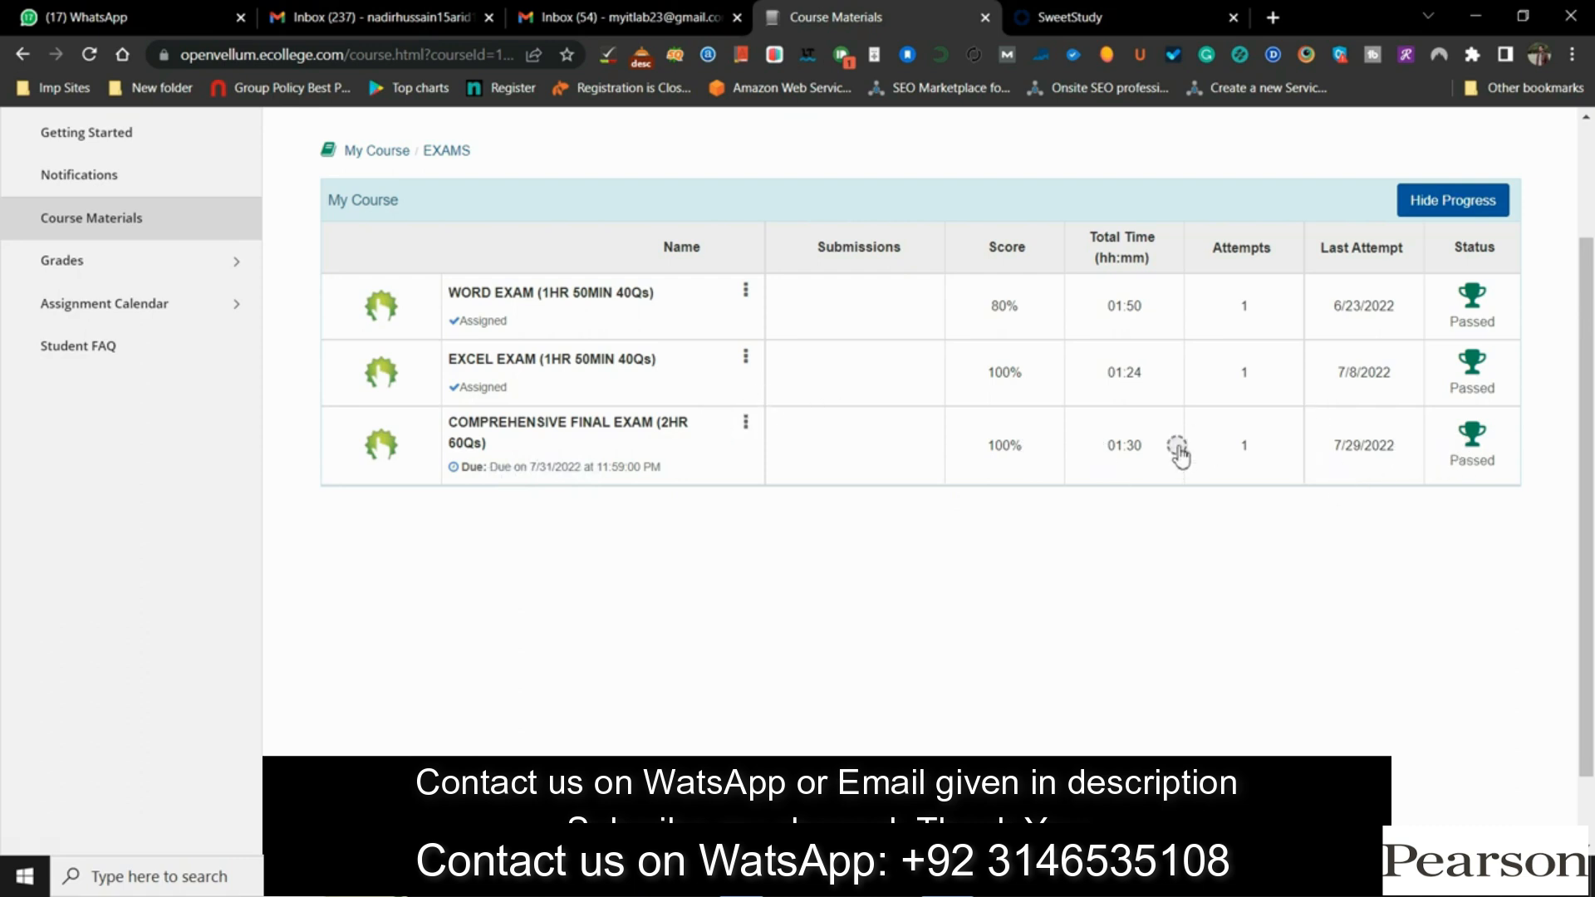
View the submissions of the COMPREHENSIVE FINAL EXAM and open Submission 1/1
left_click(748, 424)
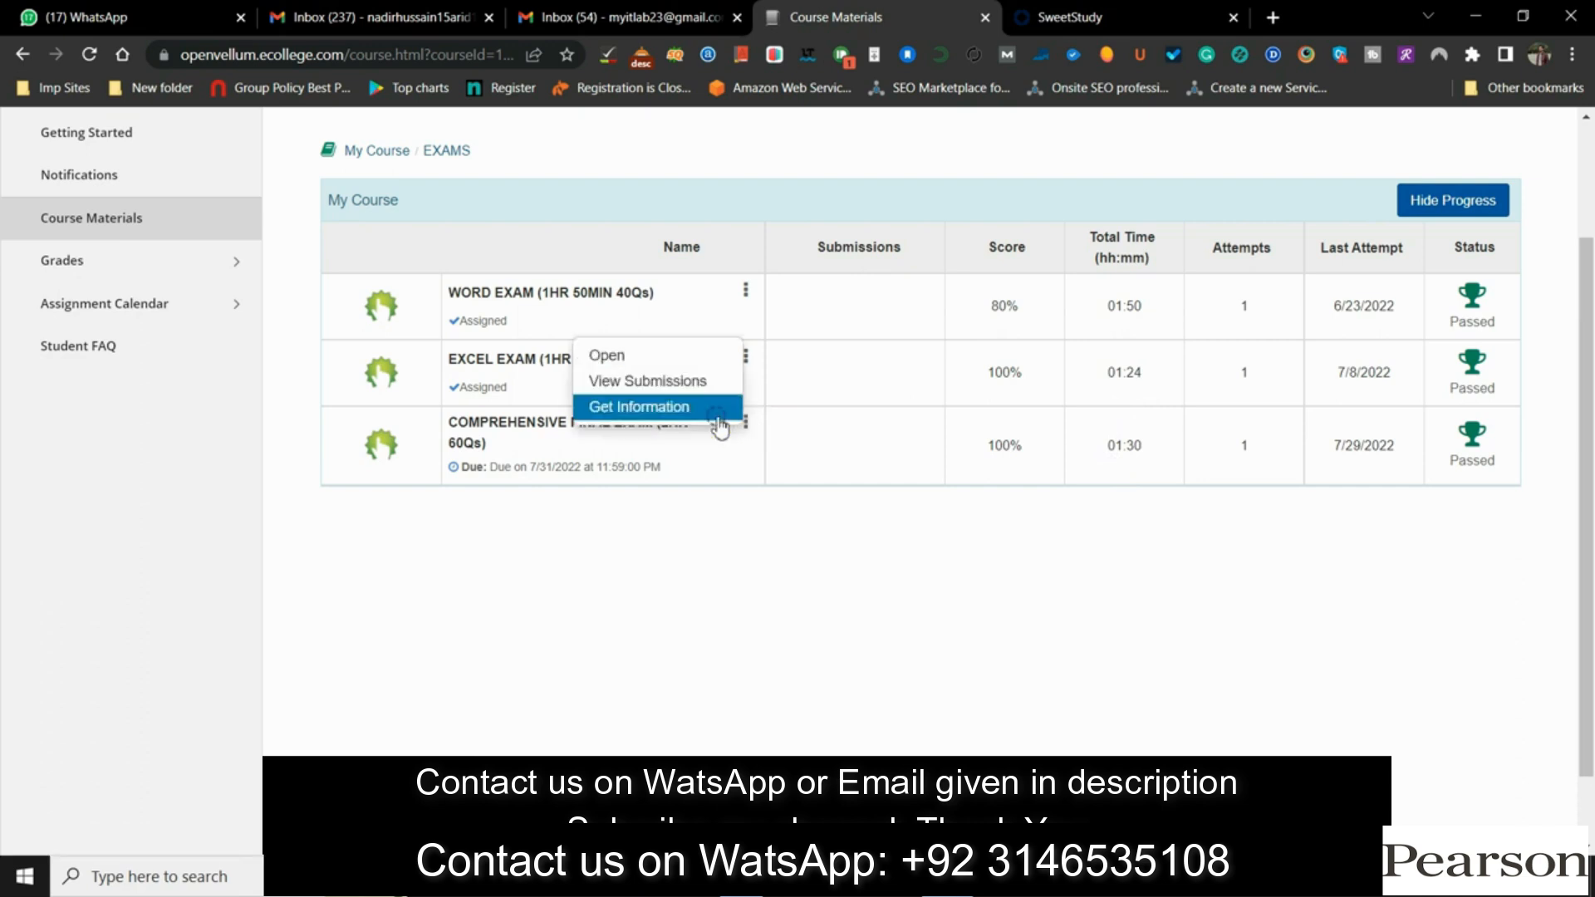
left_click(657, 382)
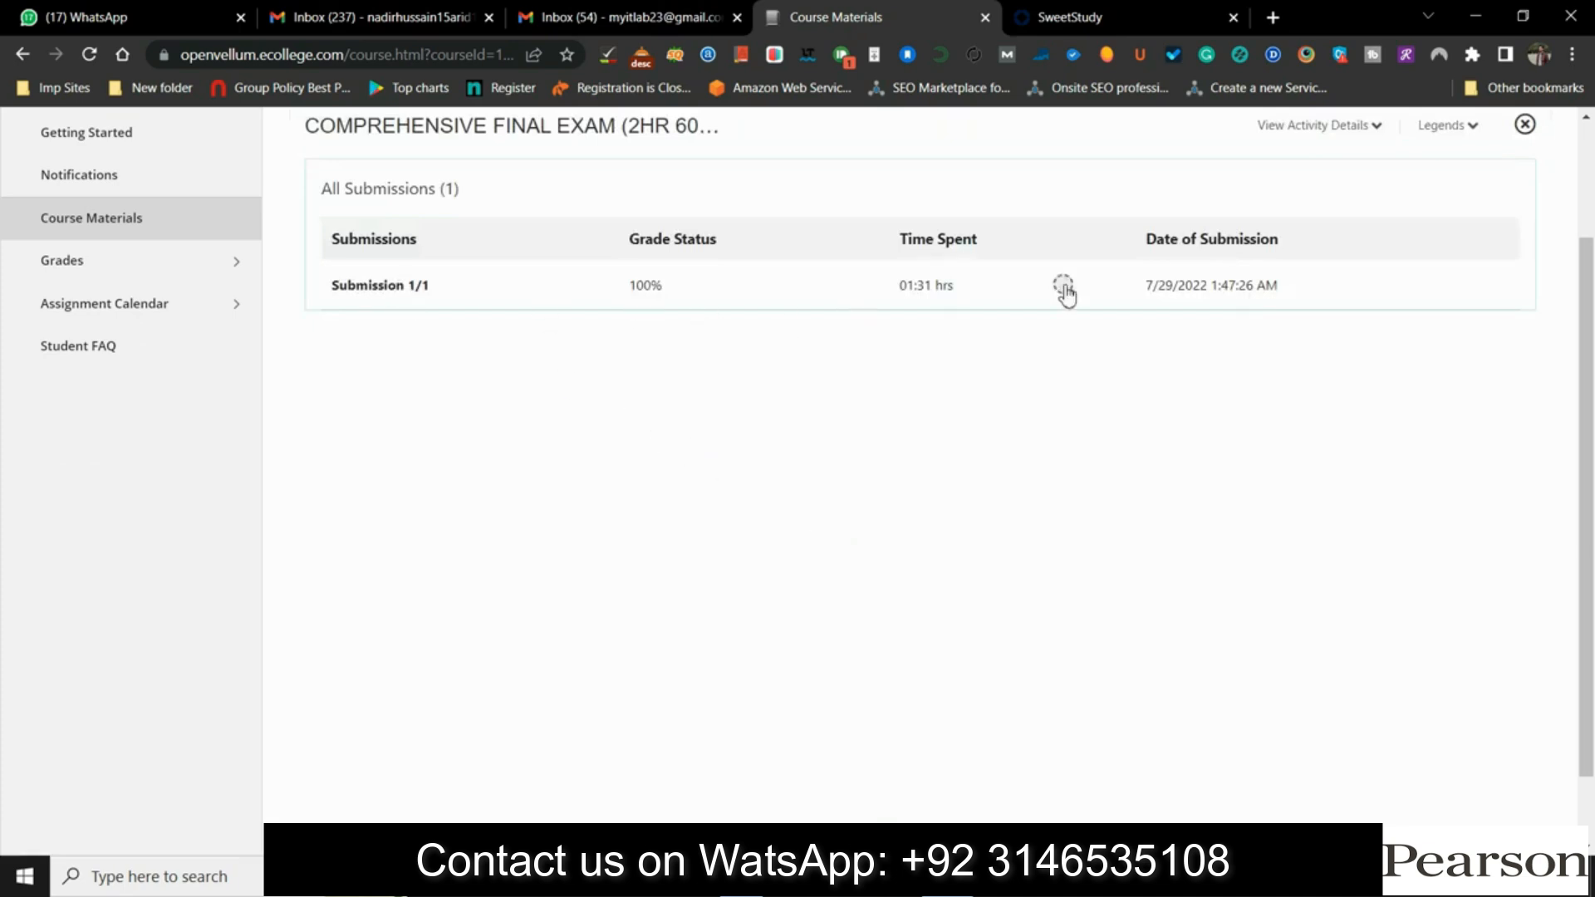
left_click(652, 284)
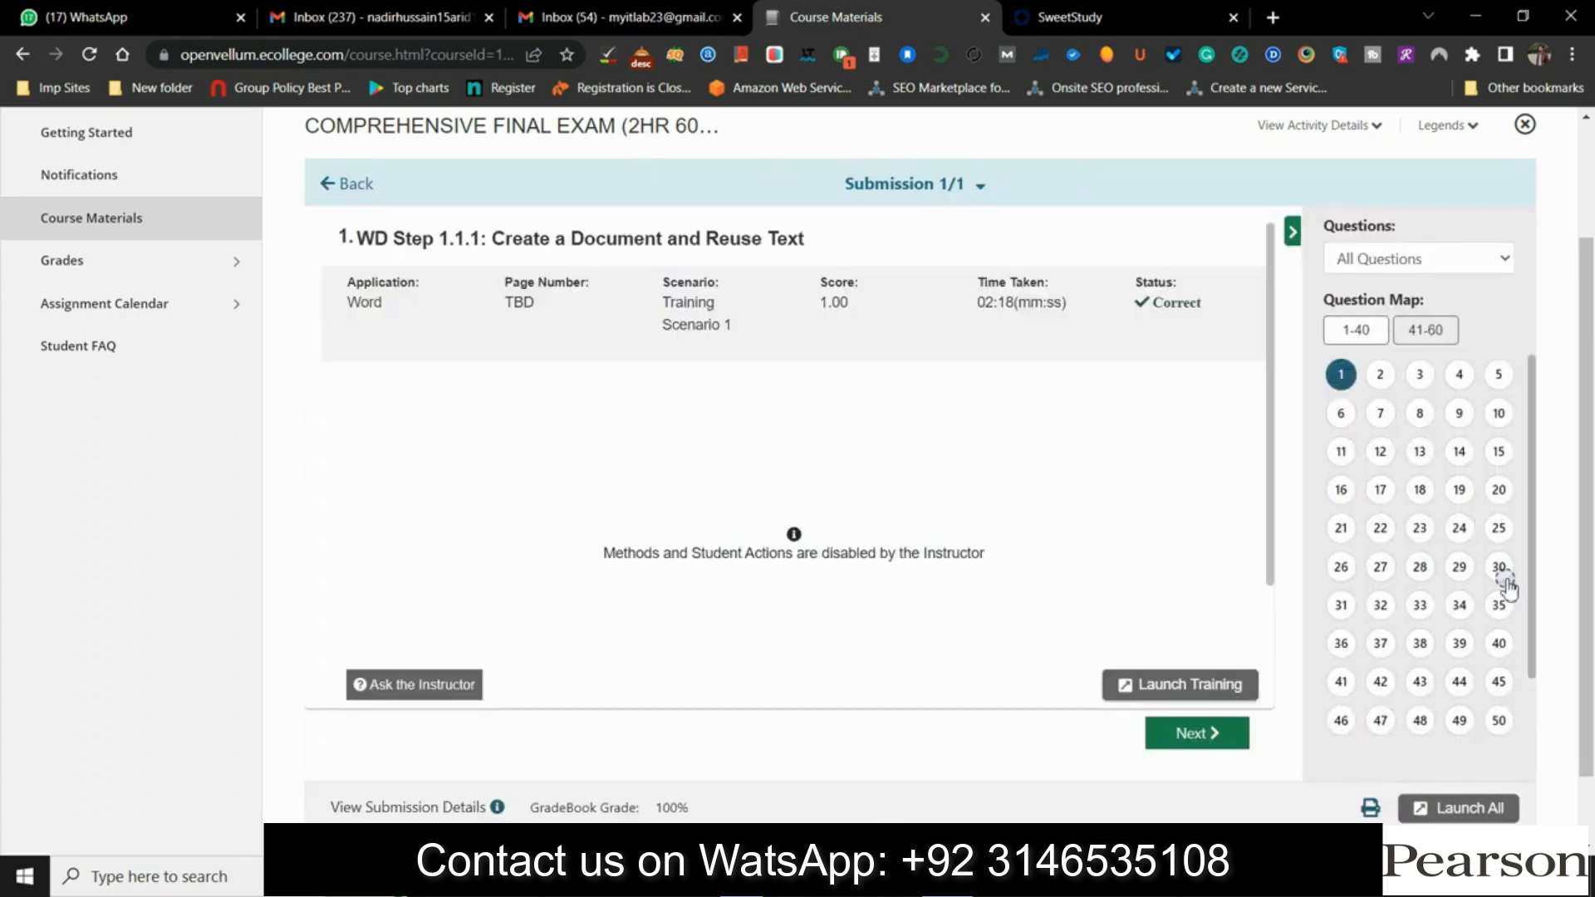
Look at question 60 and go back to question 1 in the submission's question map
left_click_drag(1521, 730, 1510, 771)
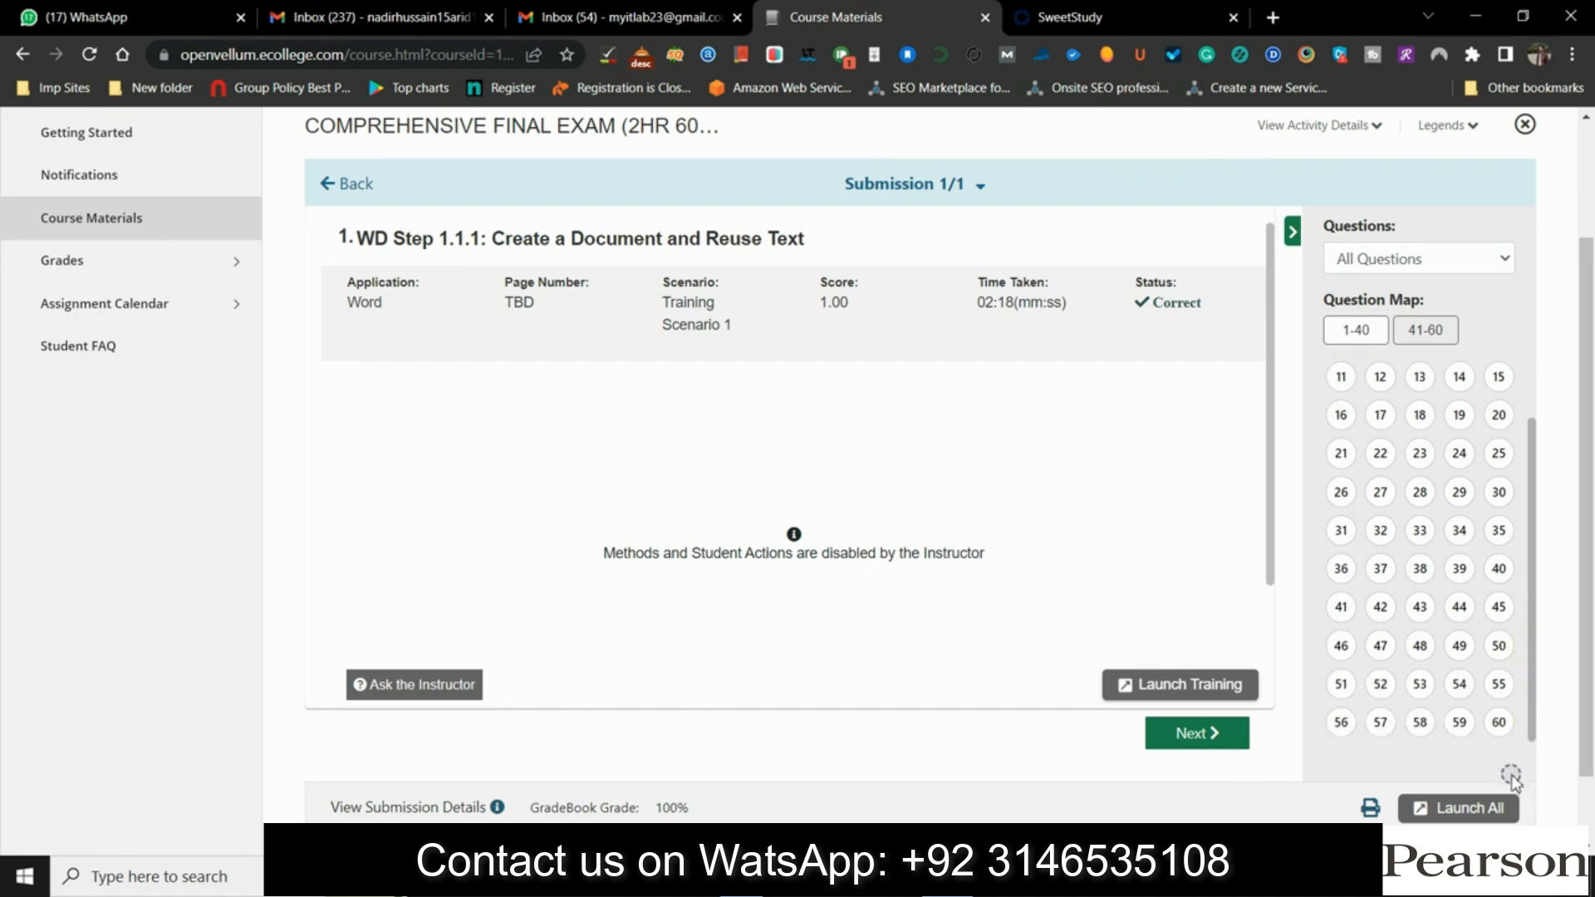
left_click(1498, 721)
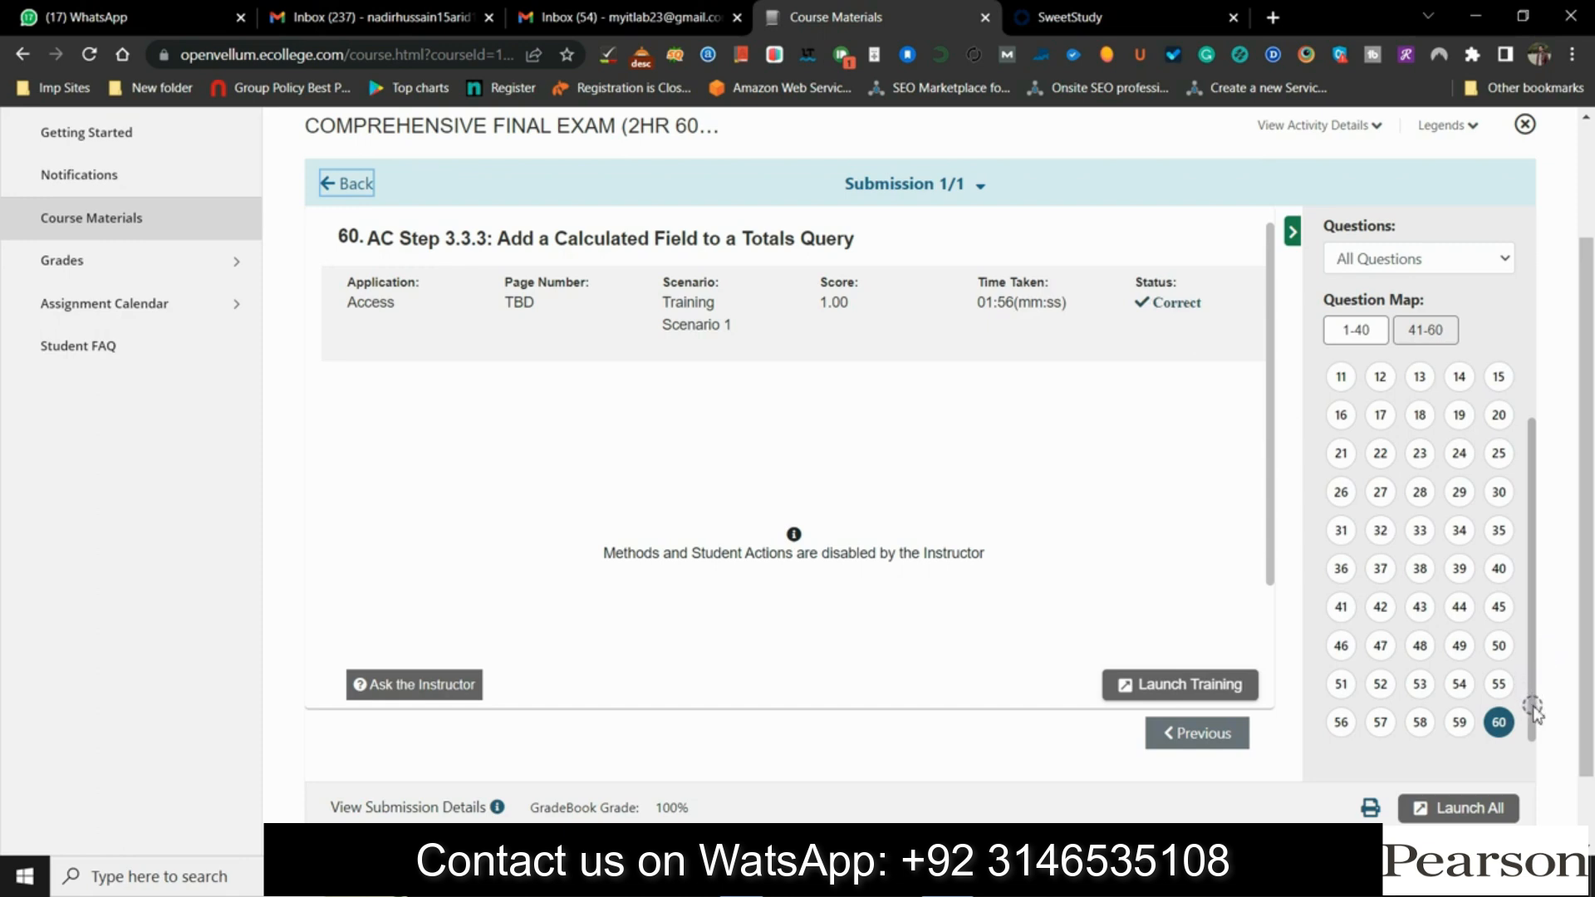
left_click_drag(1532, 710, 1559, 552)
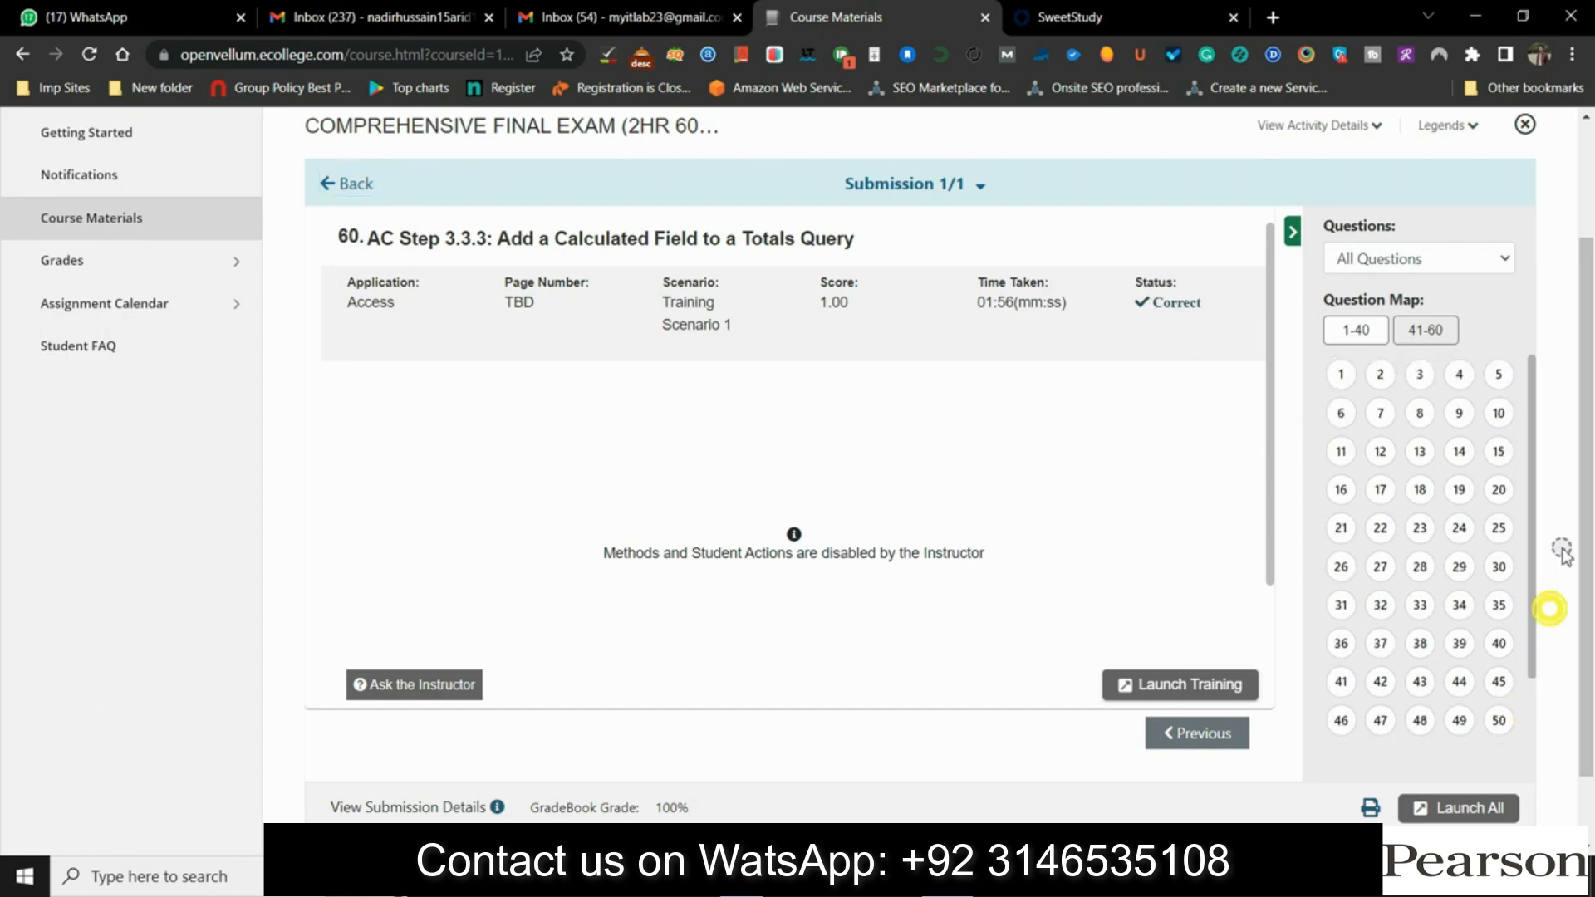
left_click(1341, 375)
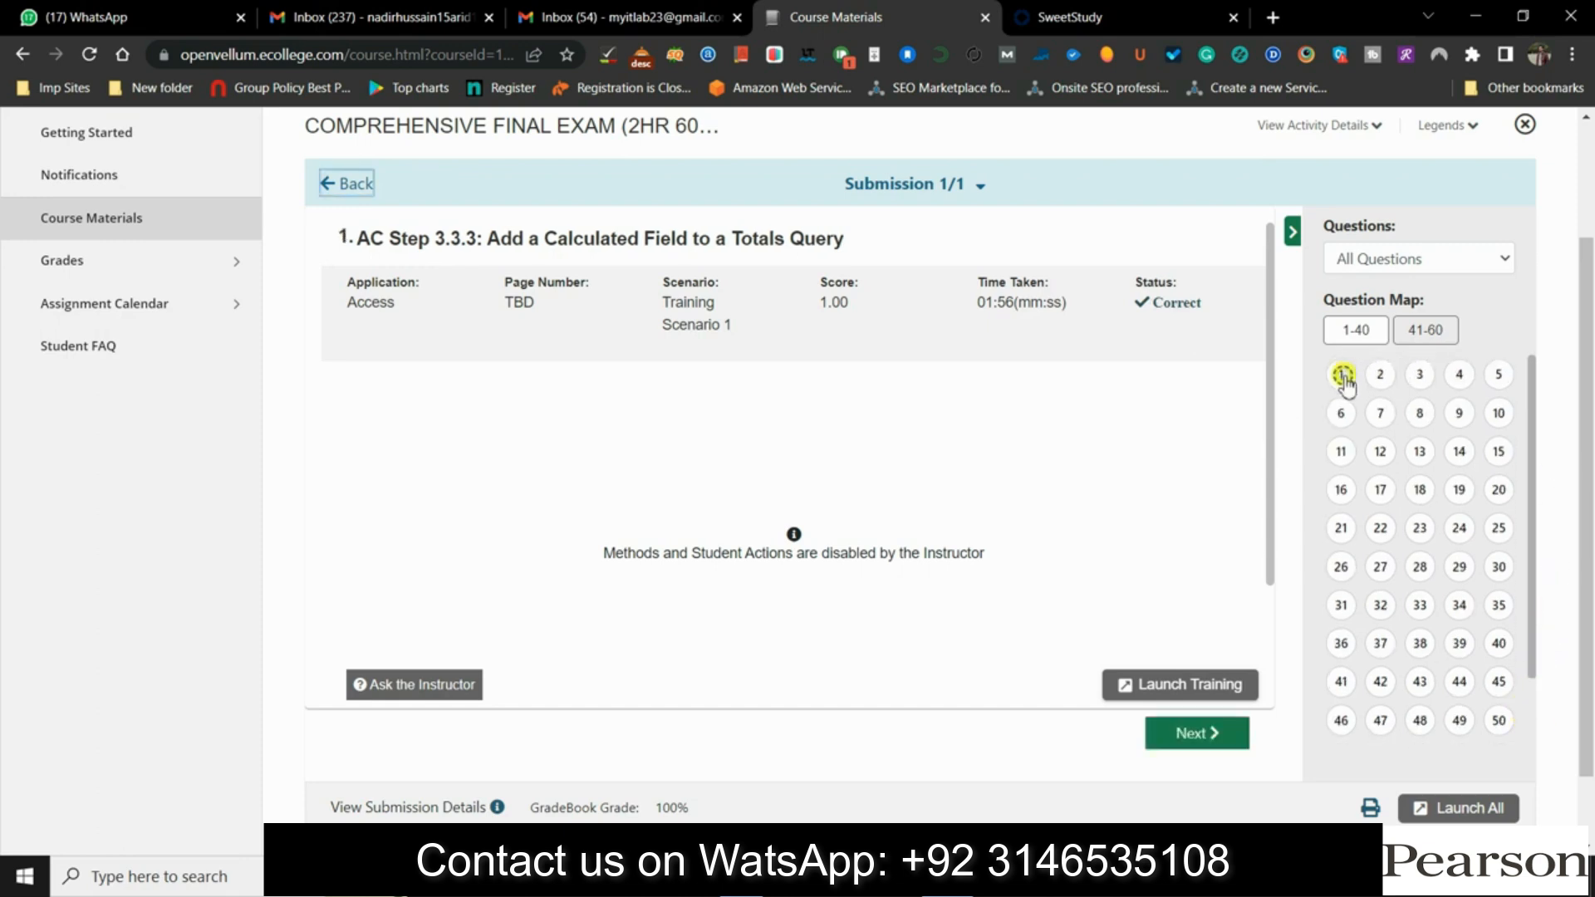
Look at the results of questions 29 and 34 in the submission and return to question 1
left_click(1458, 573)
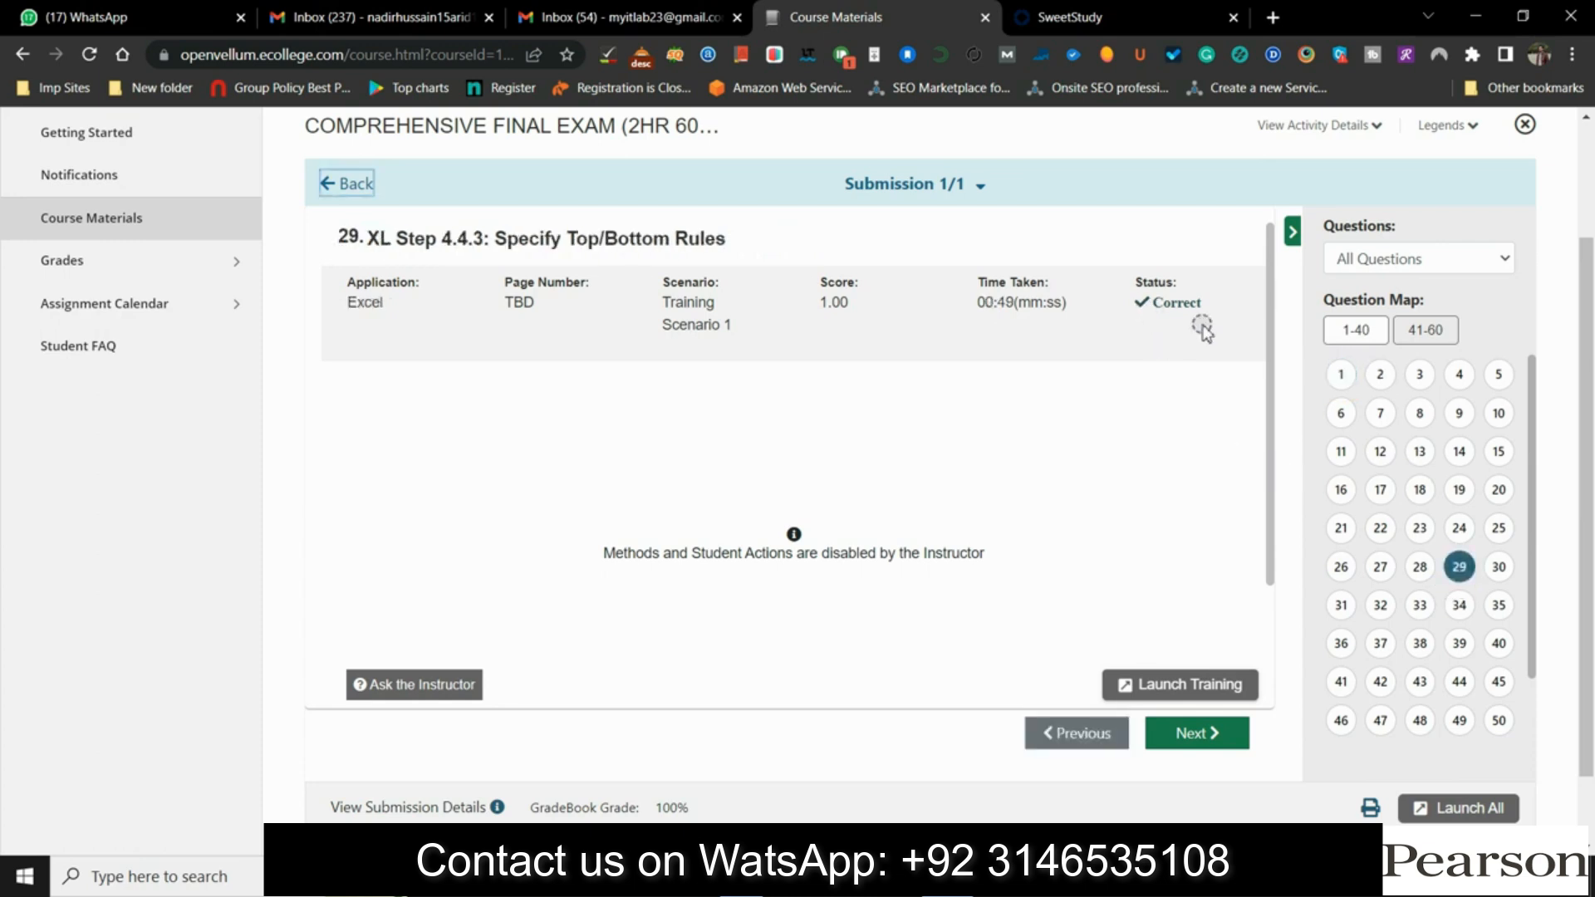
left_click(1456, 606)
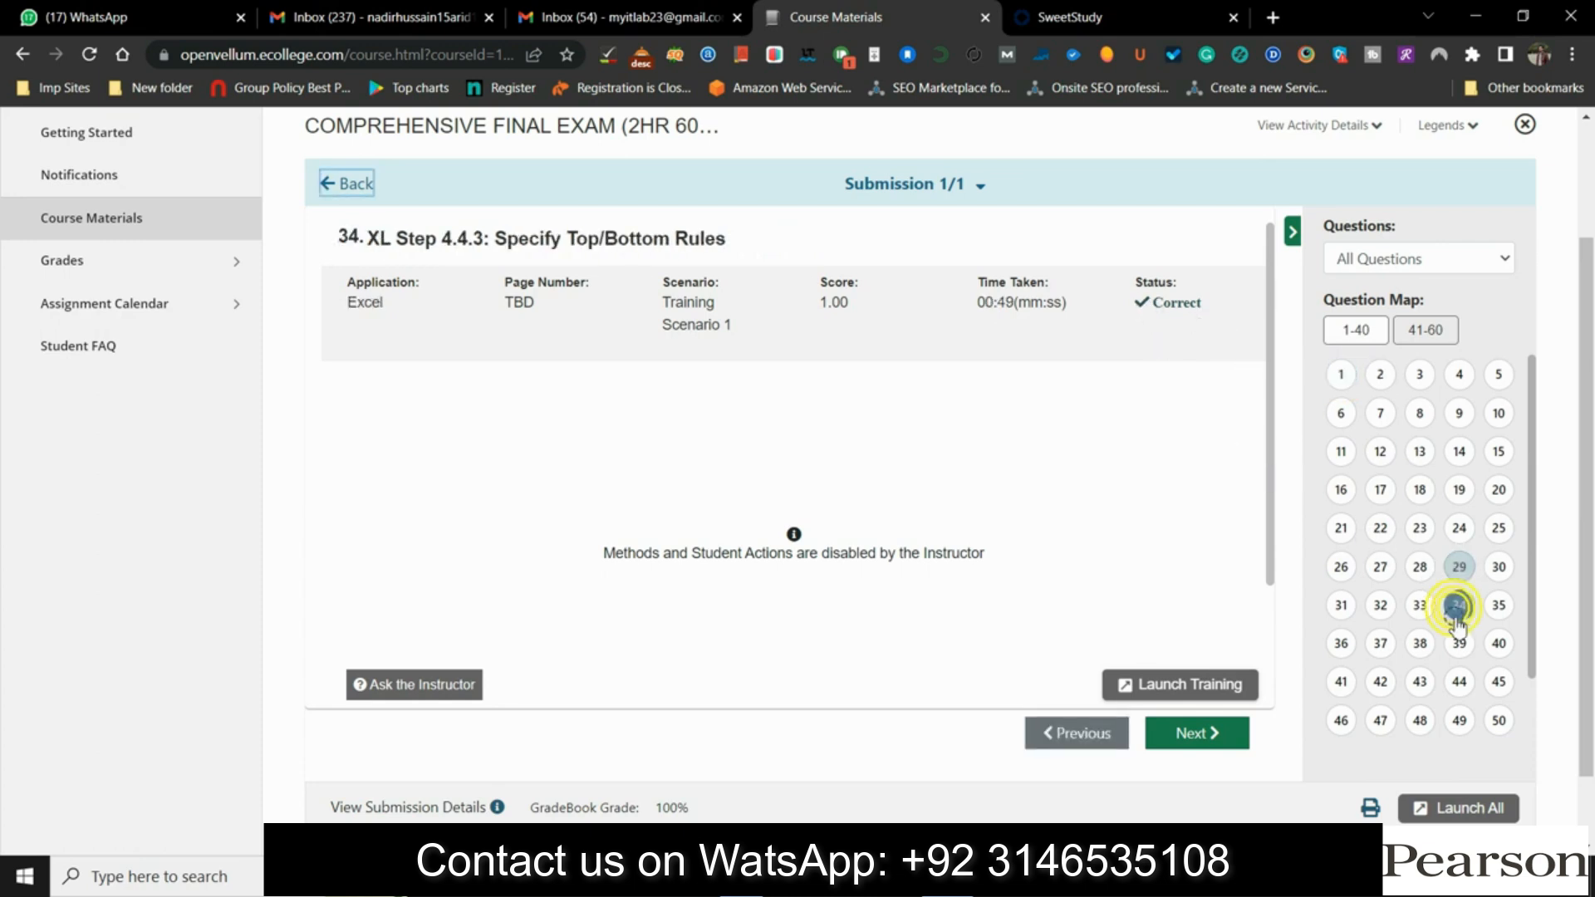
left_click(1340, 375)
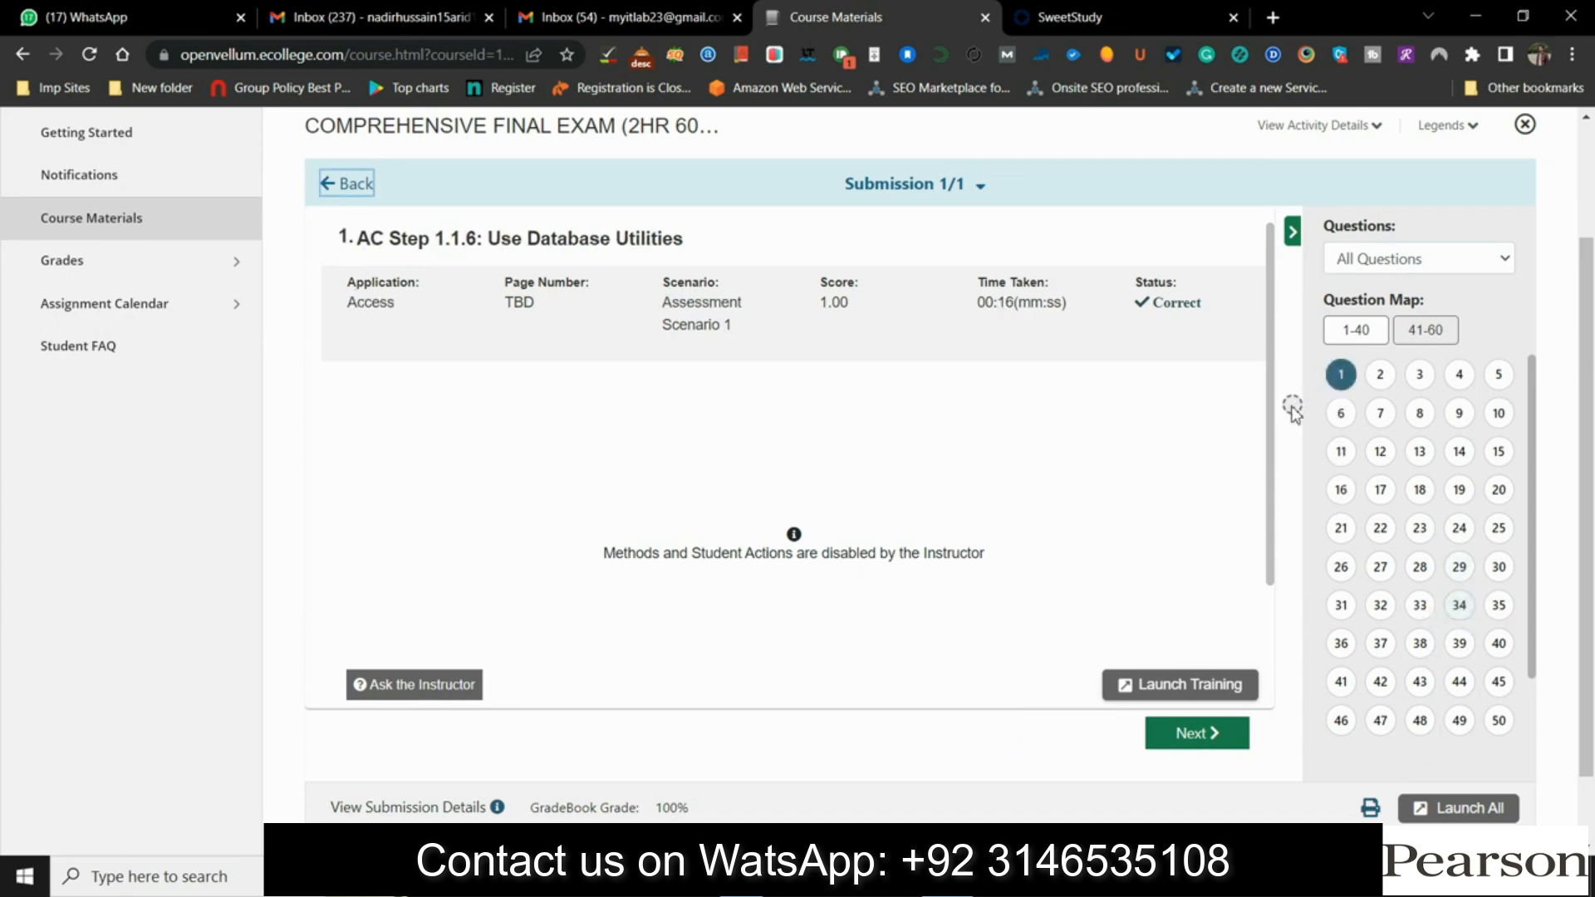
Launch the training for question 1 and start Word with a new blank document
left_click(1185, 687)
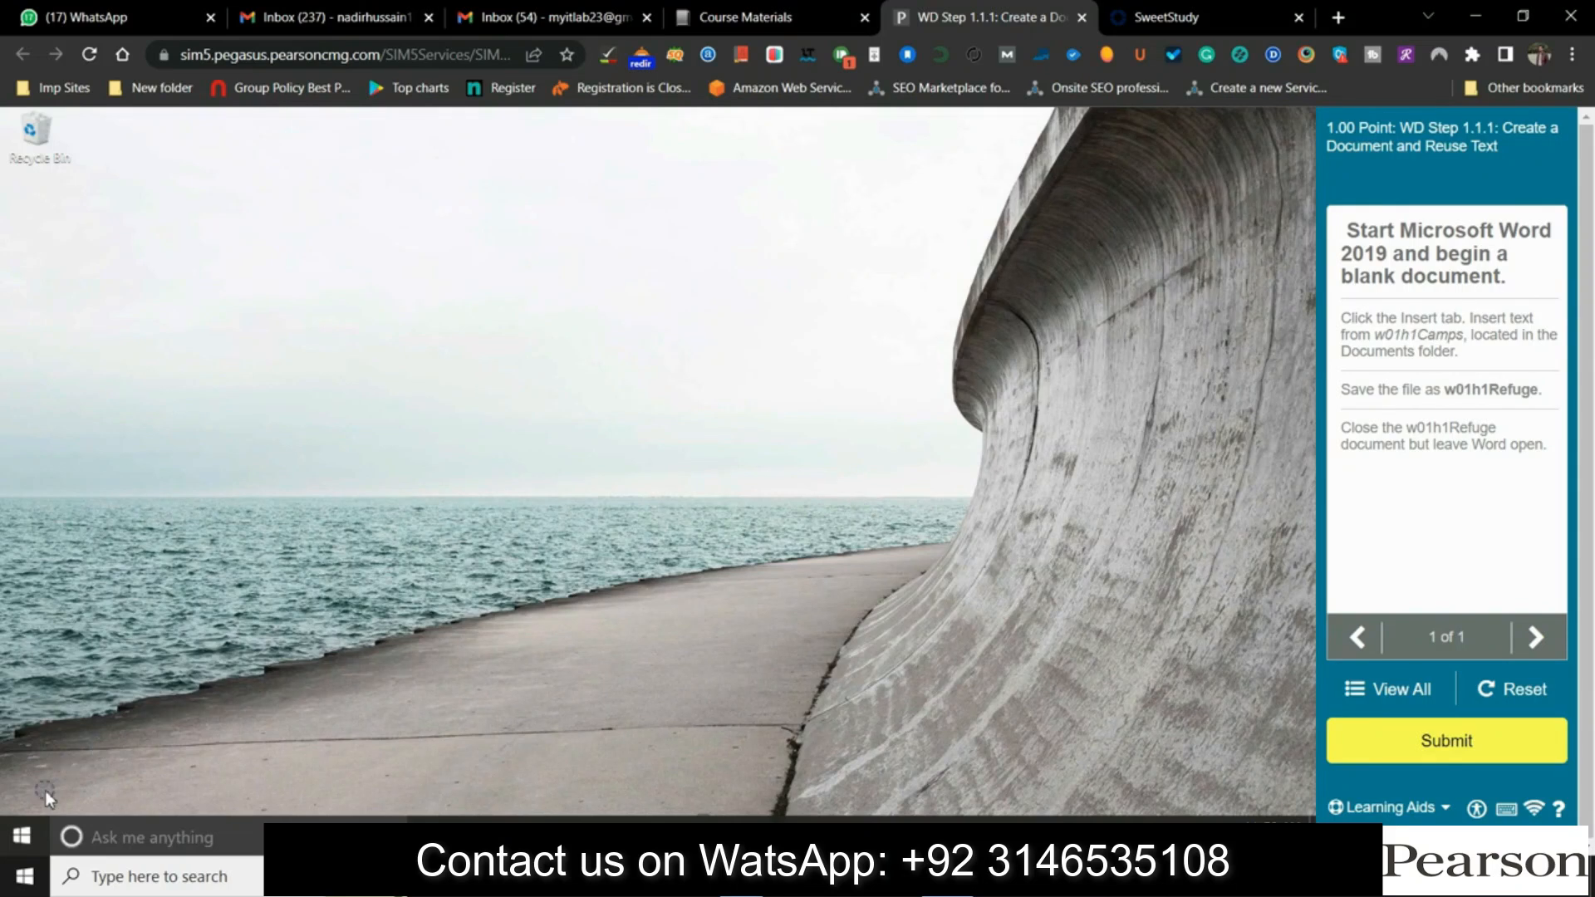
left_click(24, 838)
type("w")
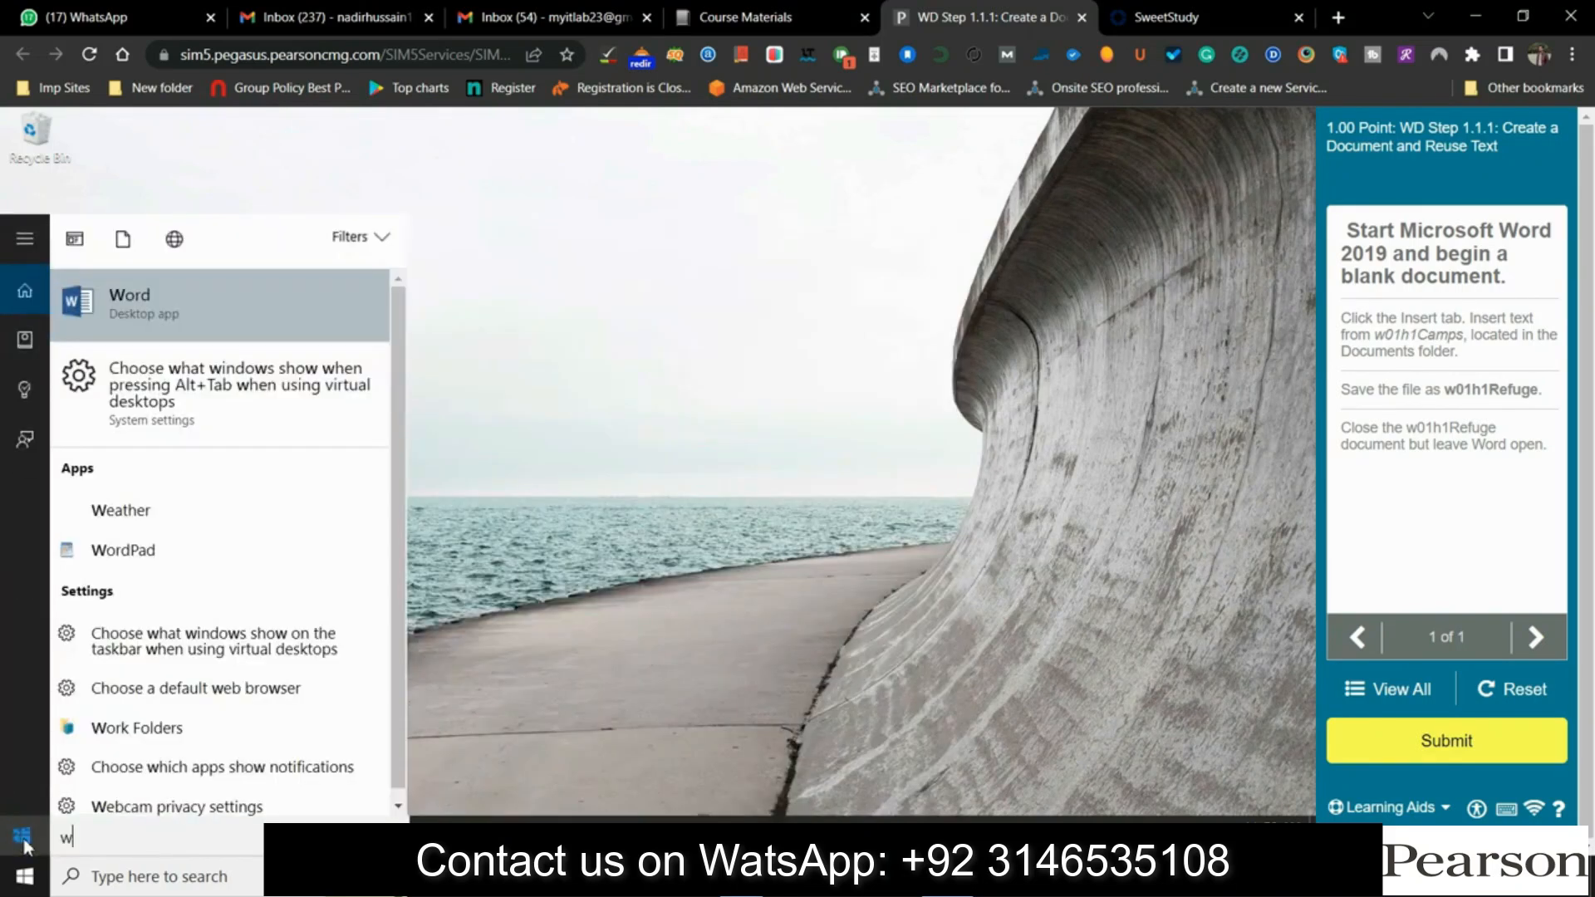
type("ord")
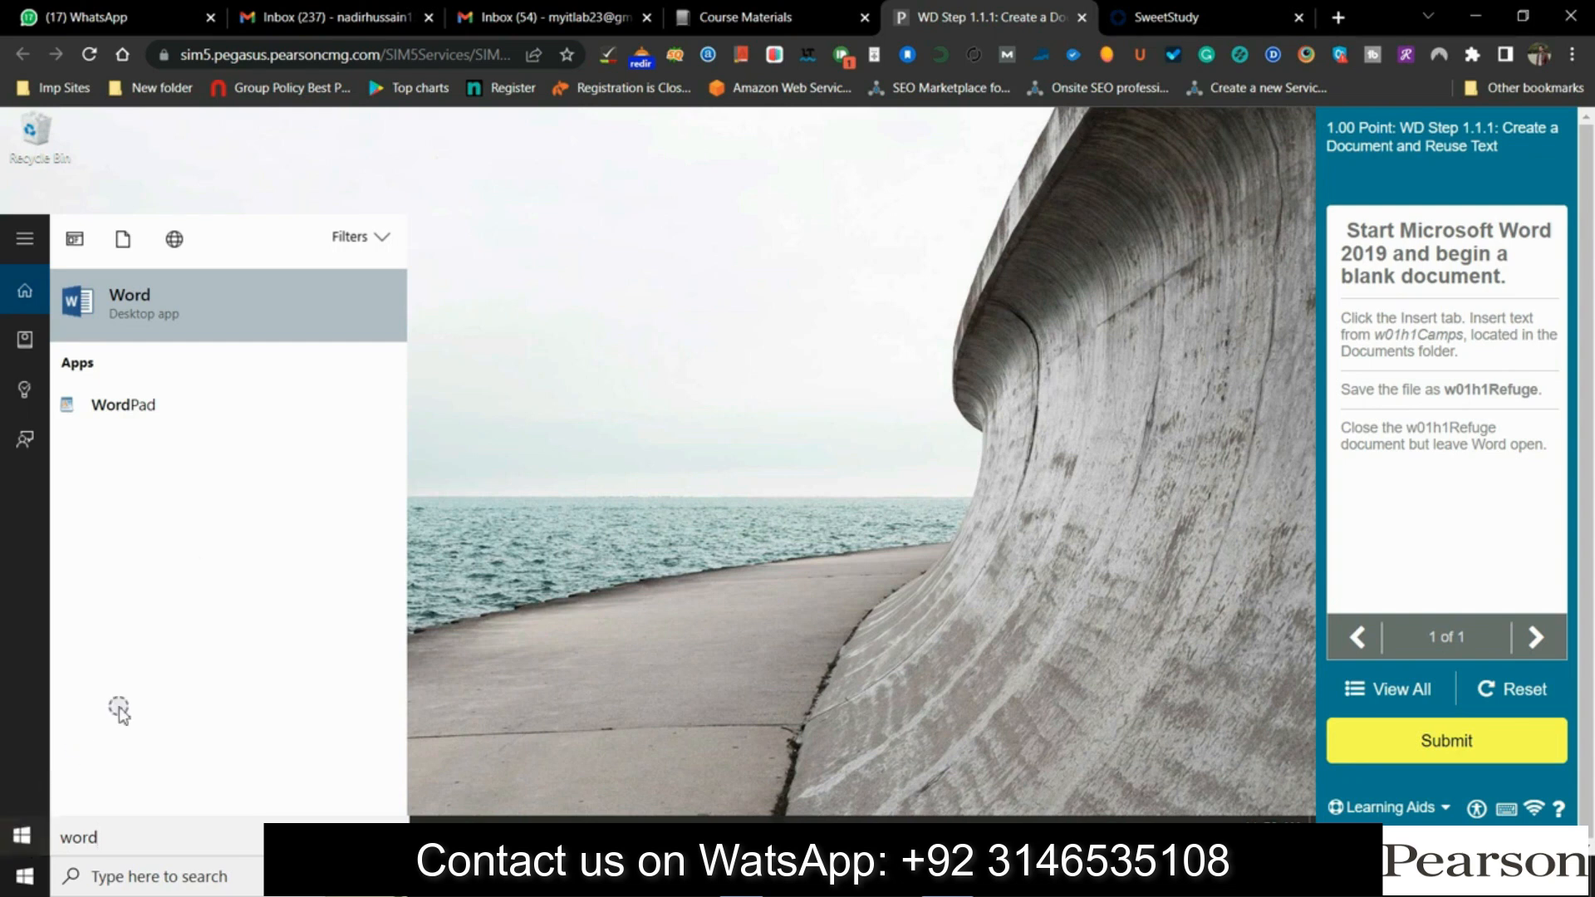
left_click(235, 291)
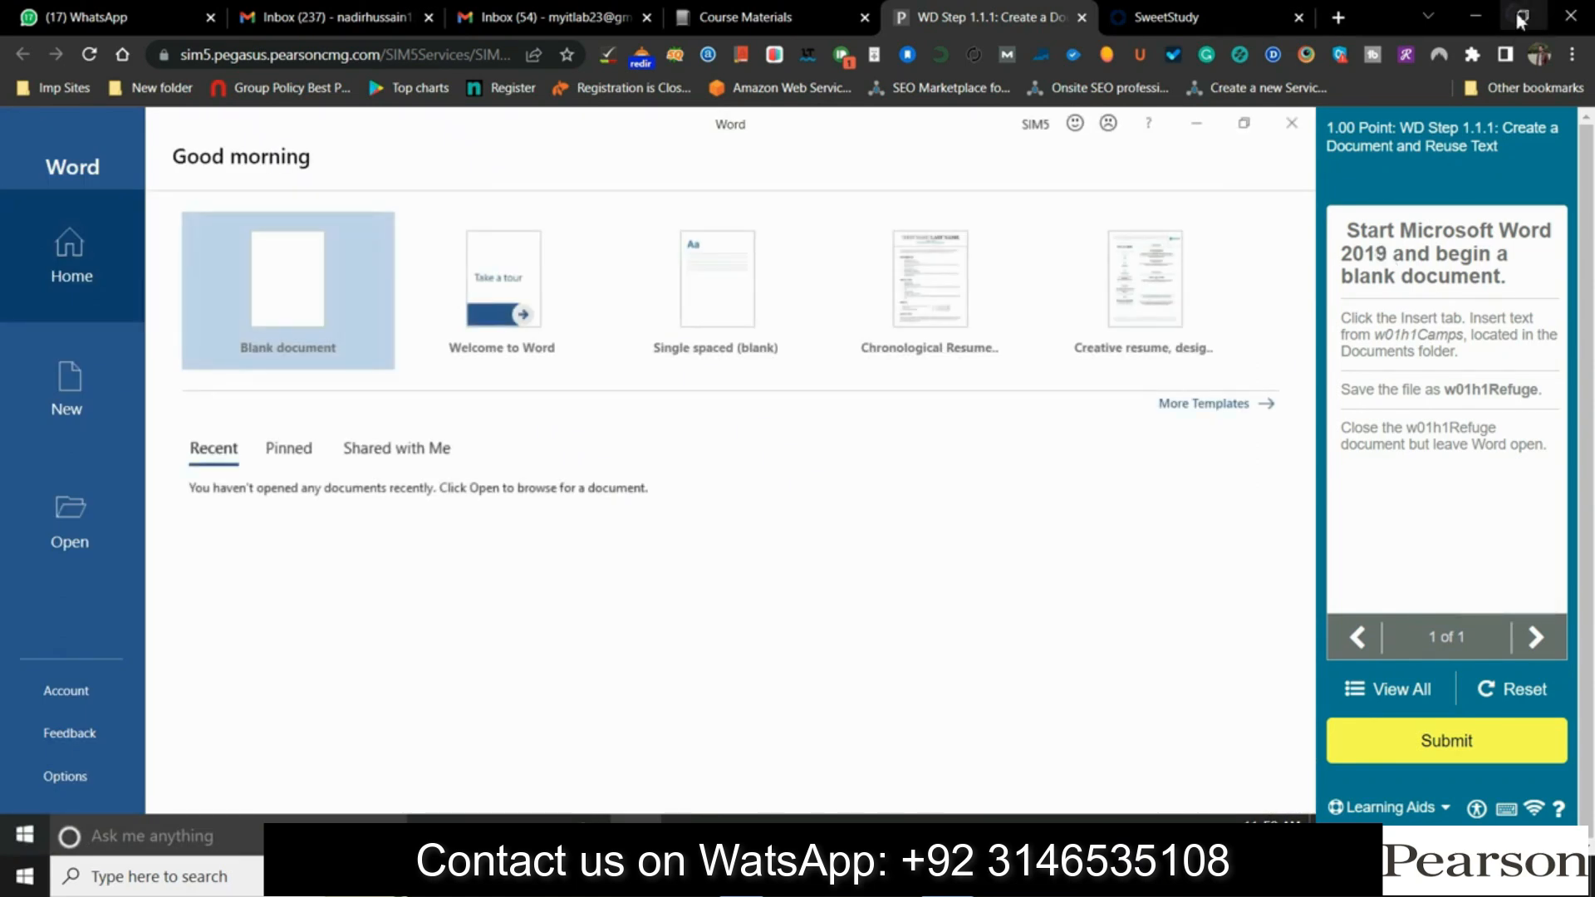
left_click(1519, 21)
left_click(1523, 33)
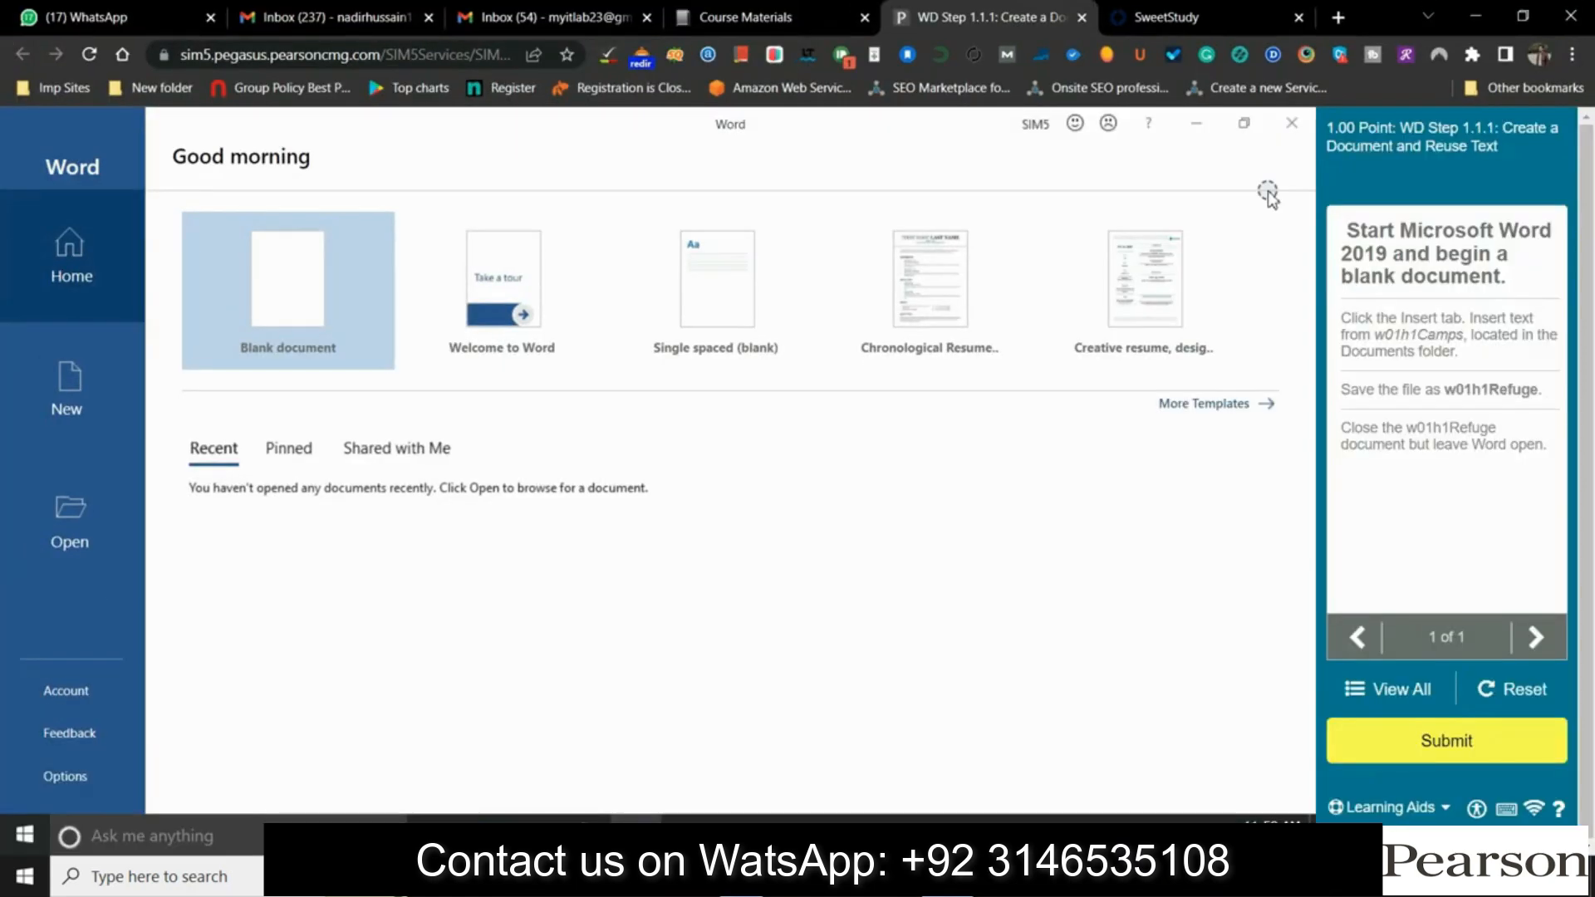
left_click(296, 350)
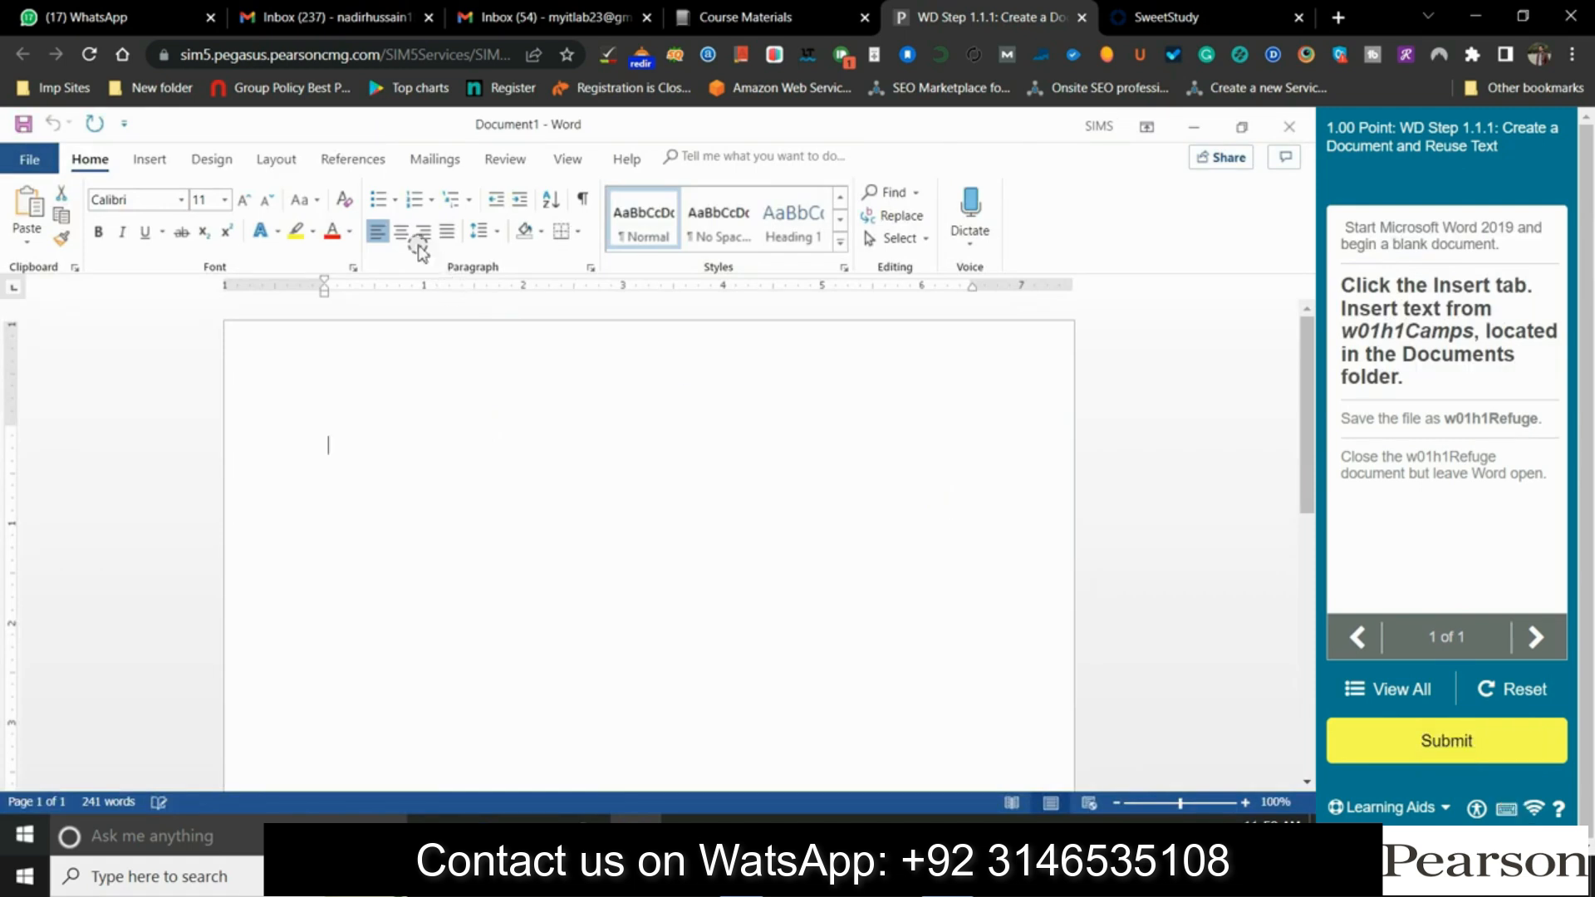
Insert the text from the file w01h1Camps.docx in the Documents folder into the blank document
left_click(154, 160)
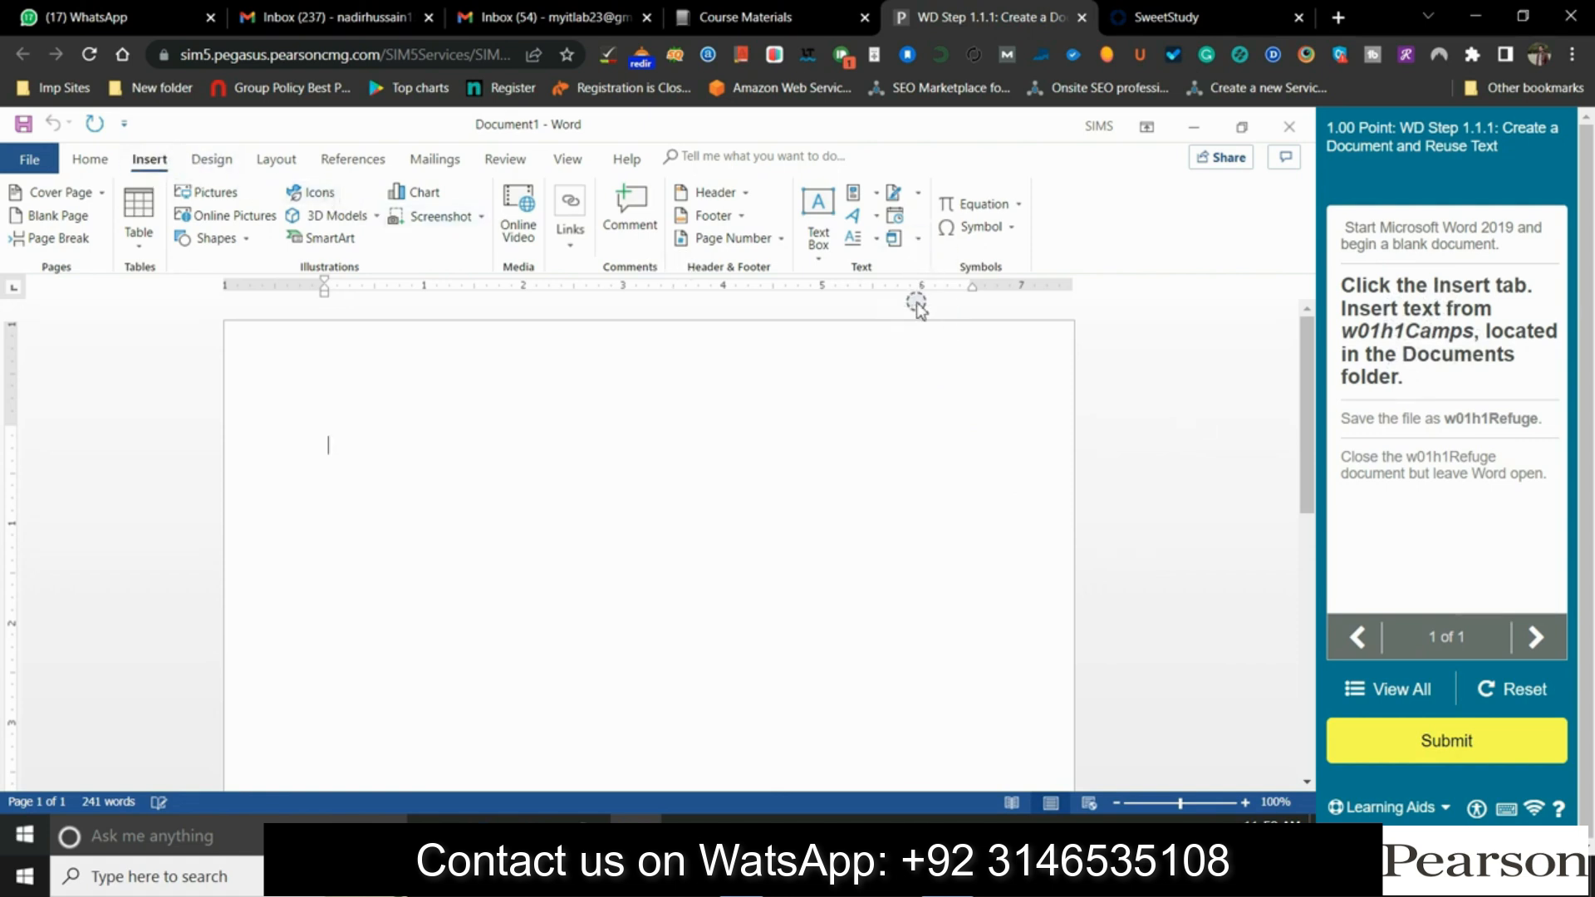
left_click(916, 239)
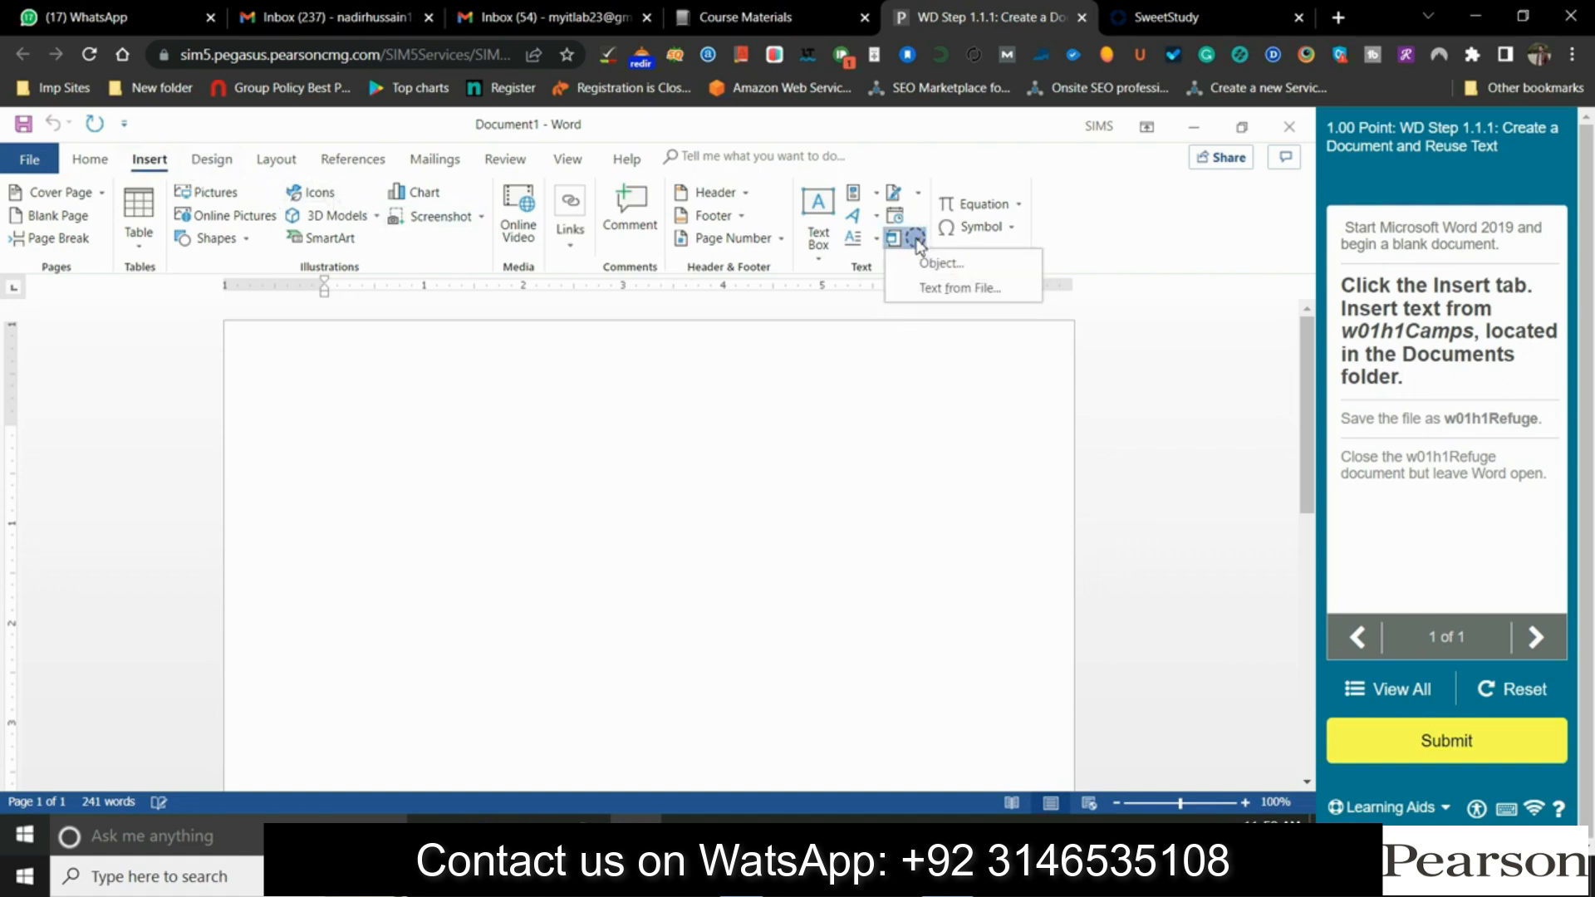
left_click(943, 289)
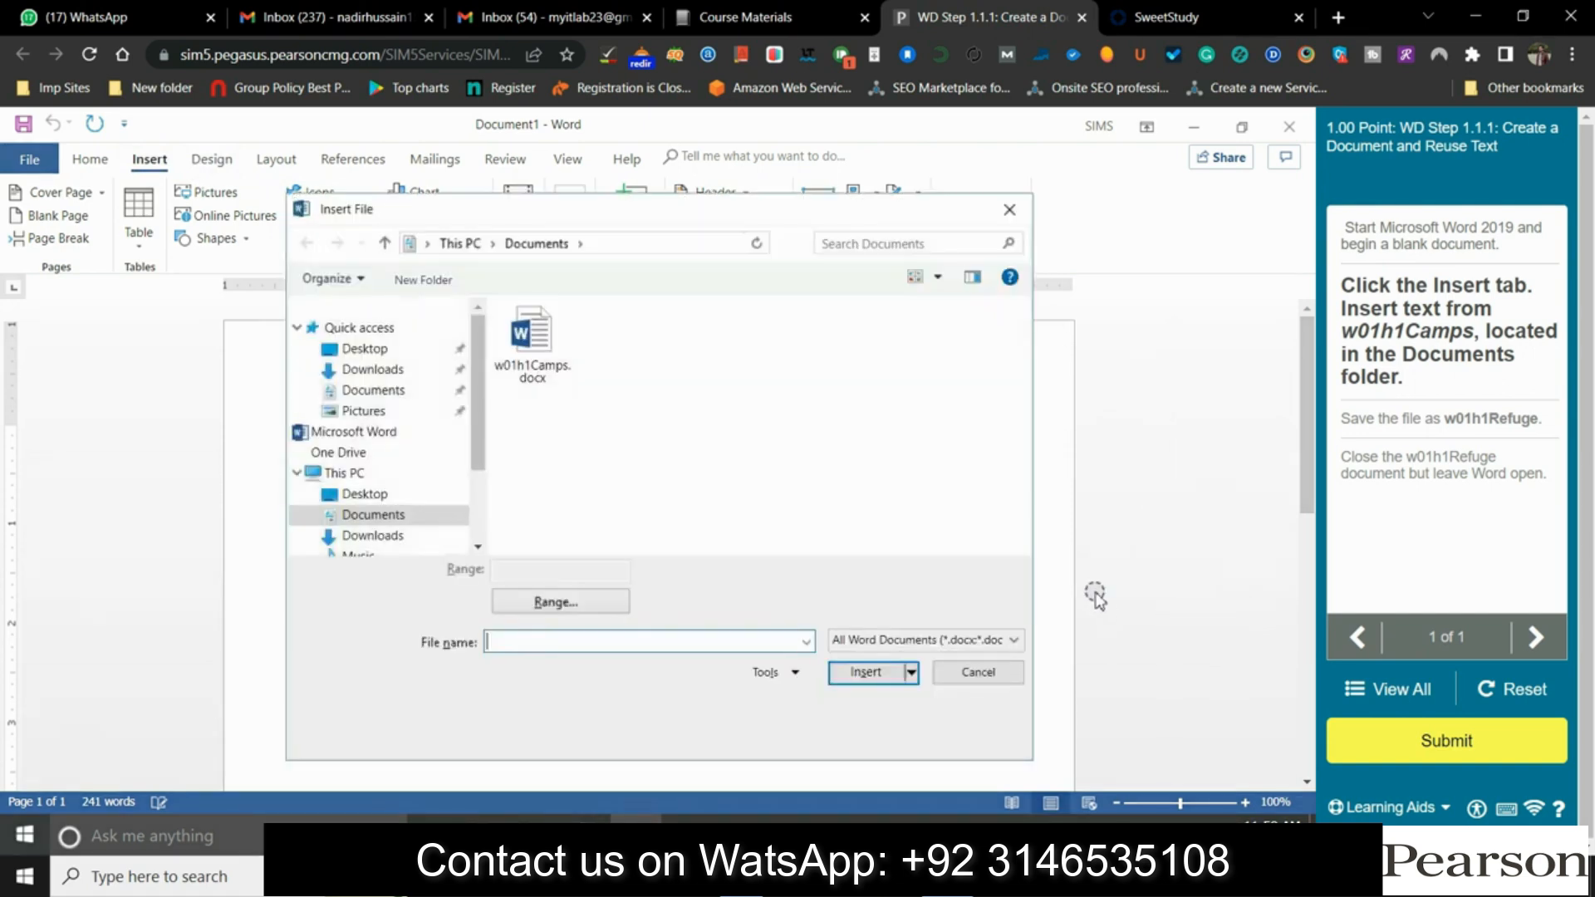
left_click(531, 342)
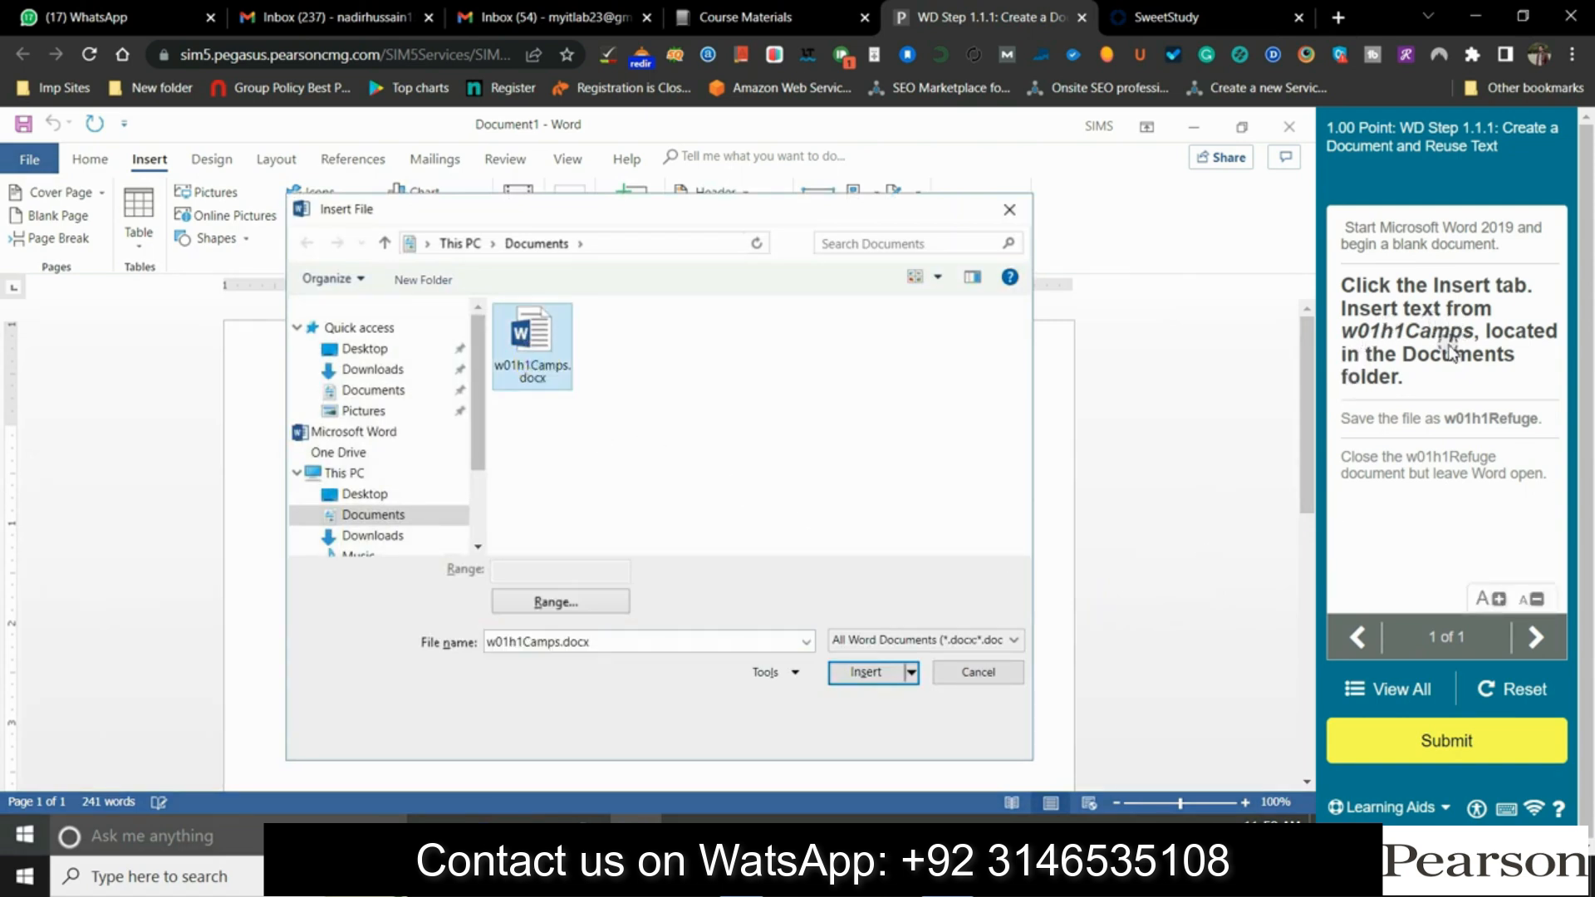
left_click(866, 671)
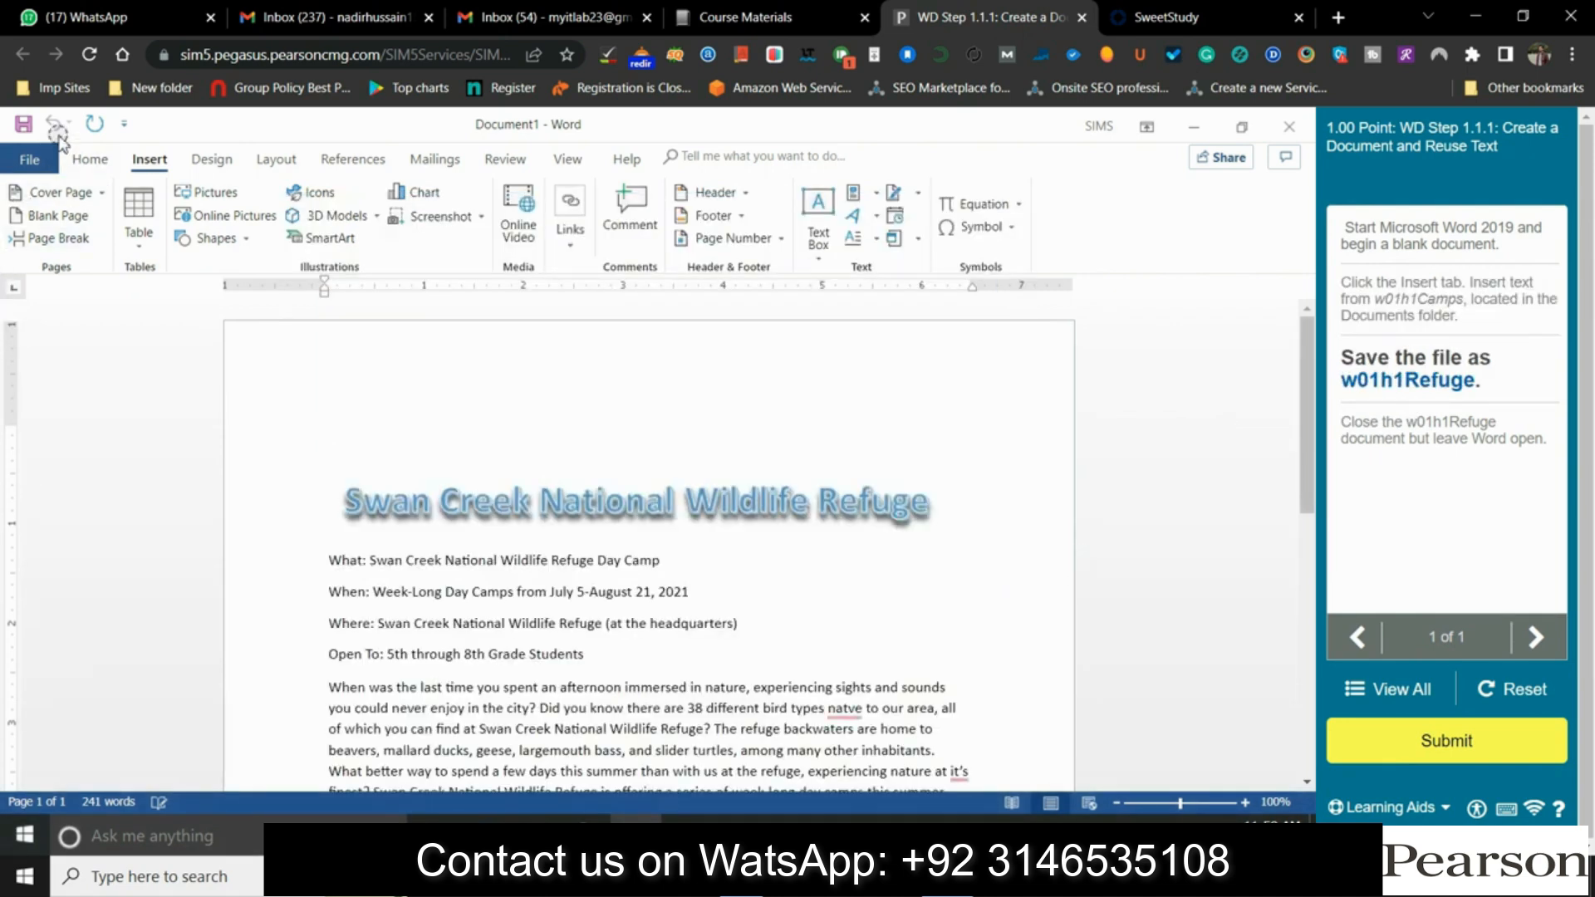
Save the document as w01h1Refuge in the Documents folder
left_click(23, 126)
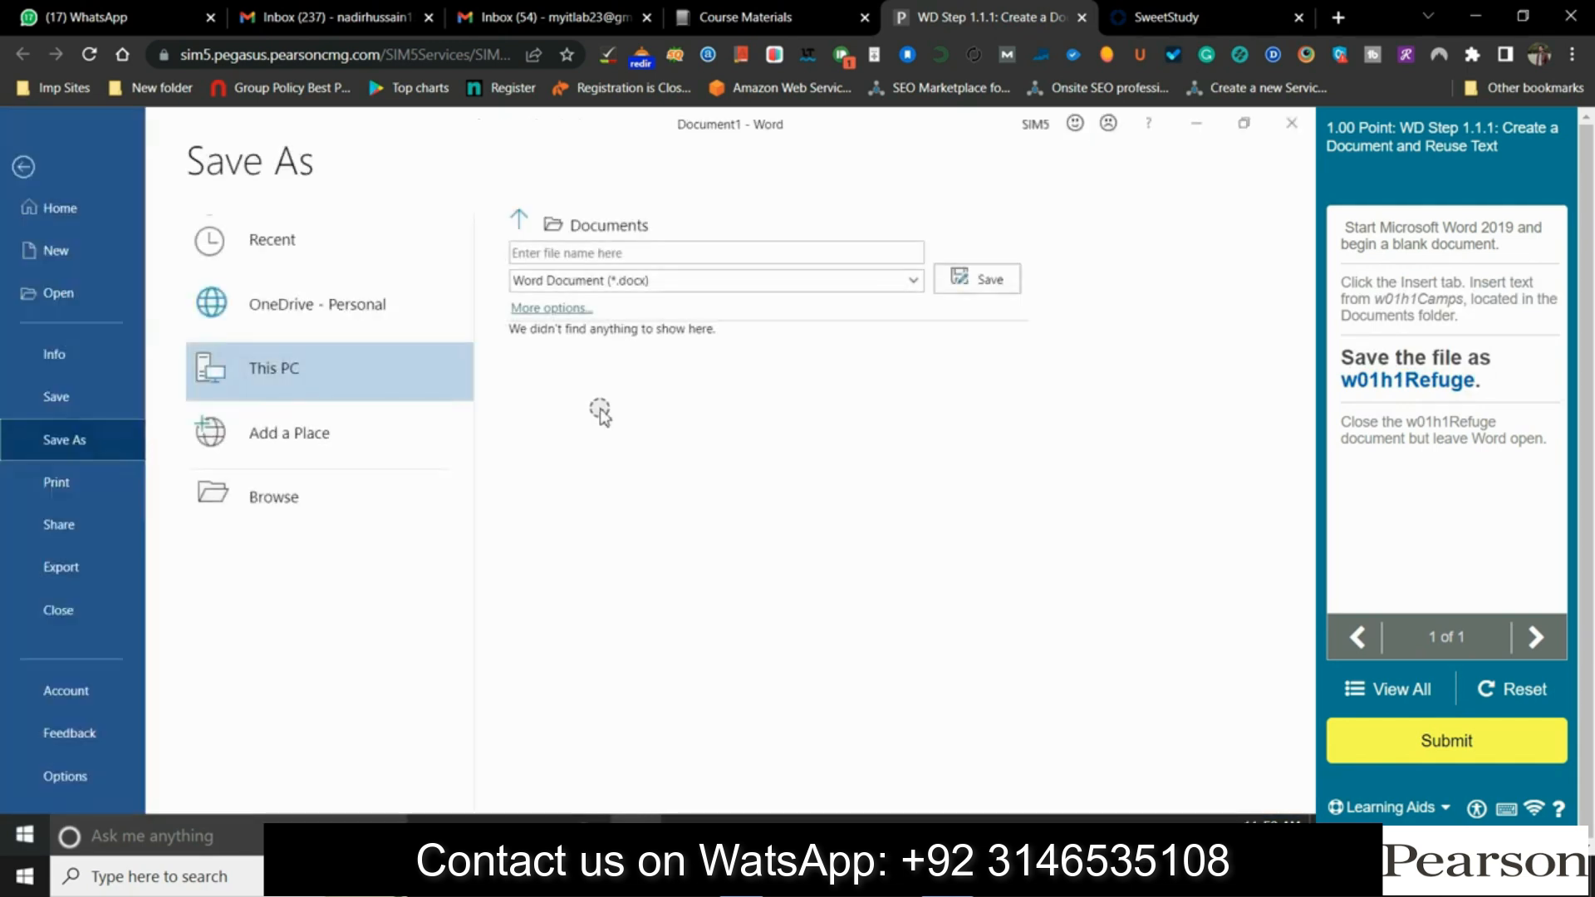
left_click(638, 251)
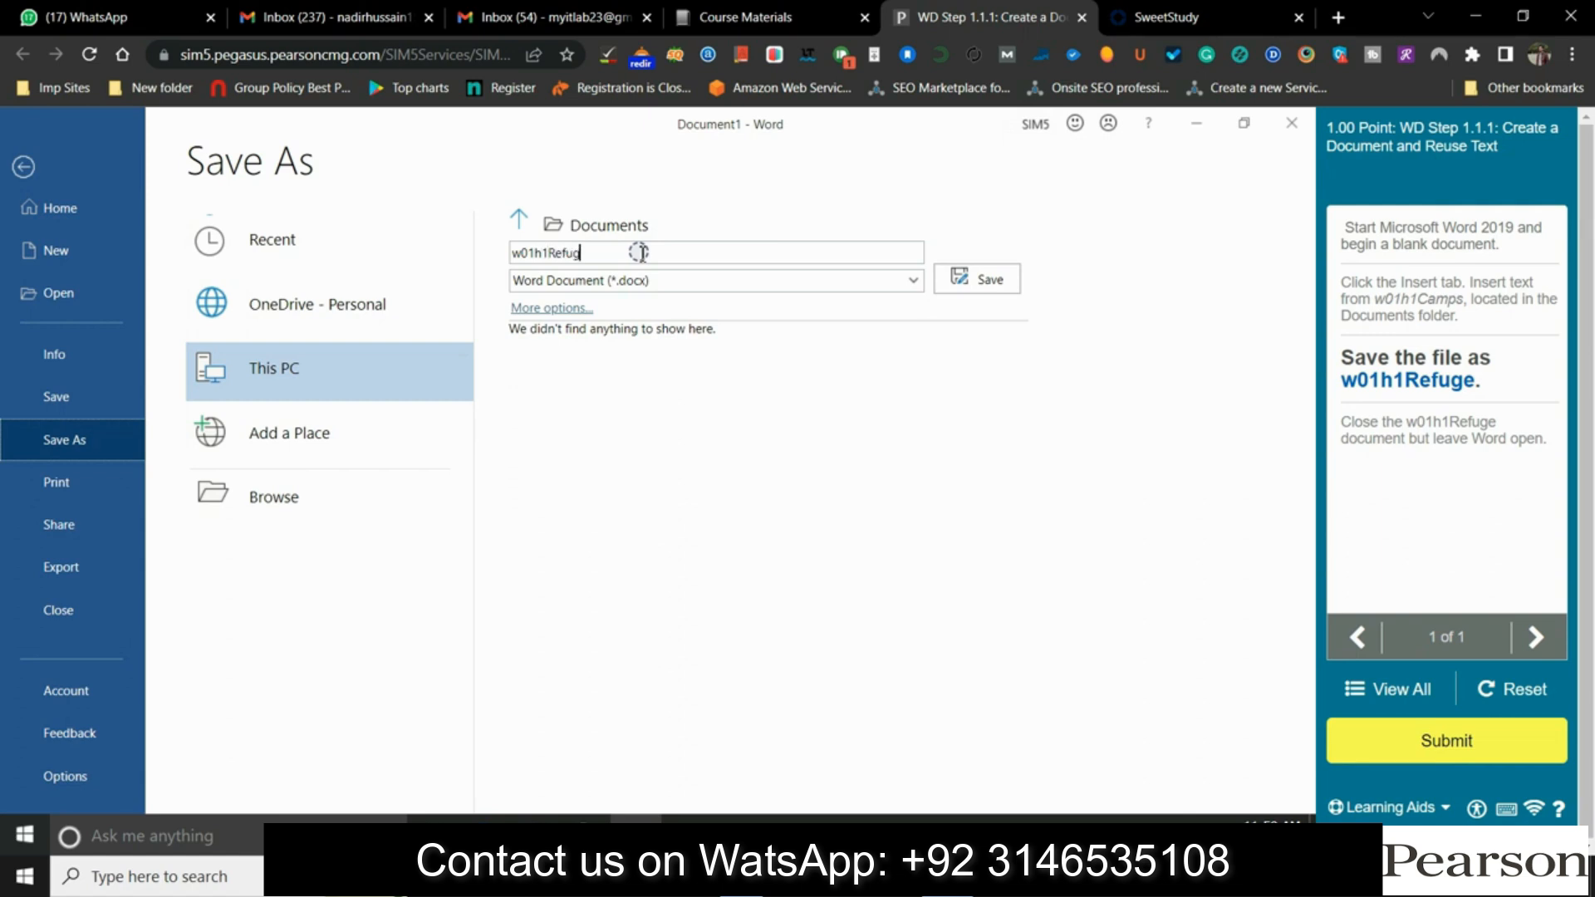
left_click(968, 282)
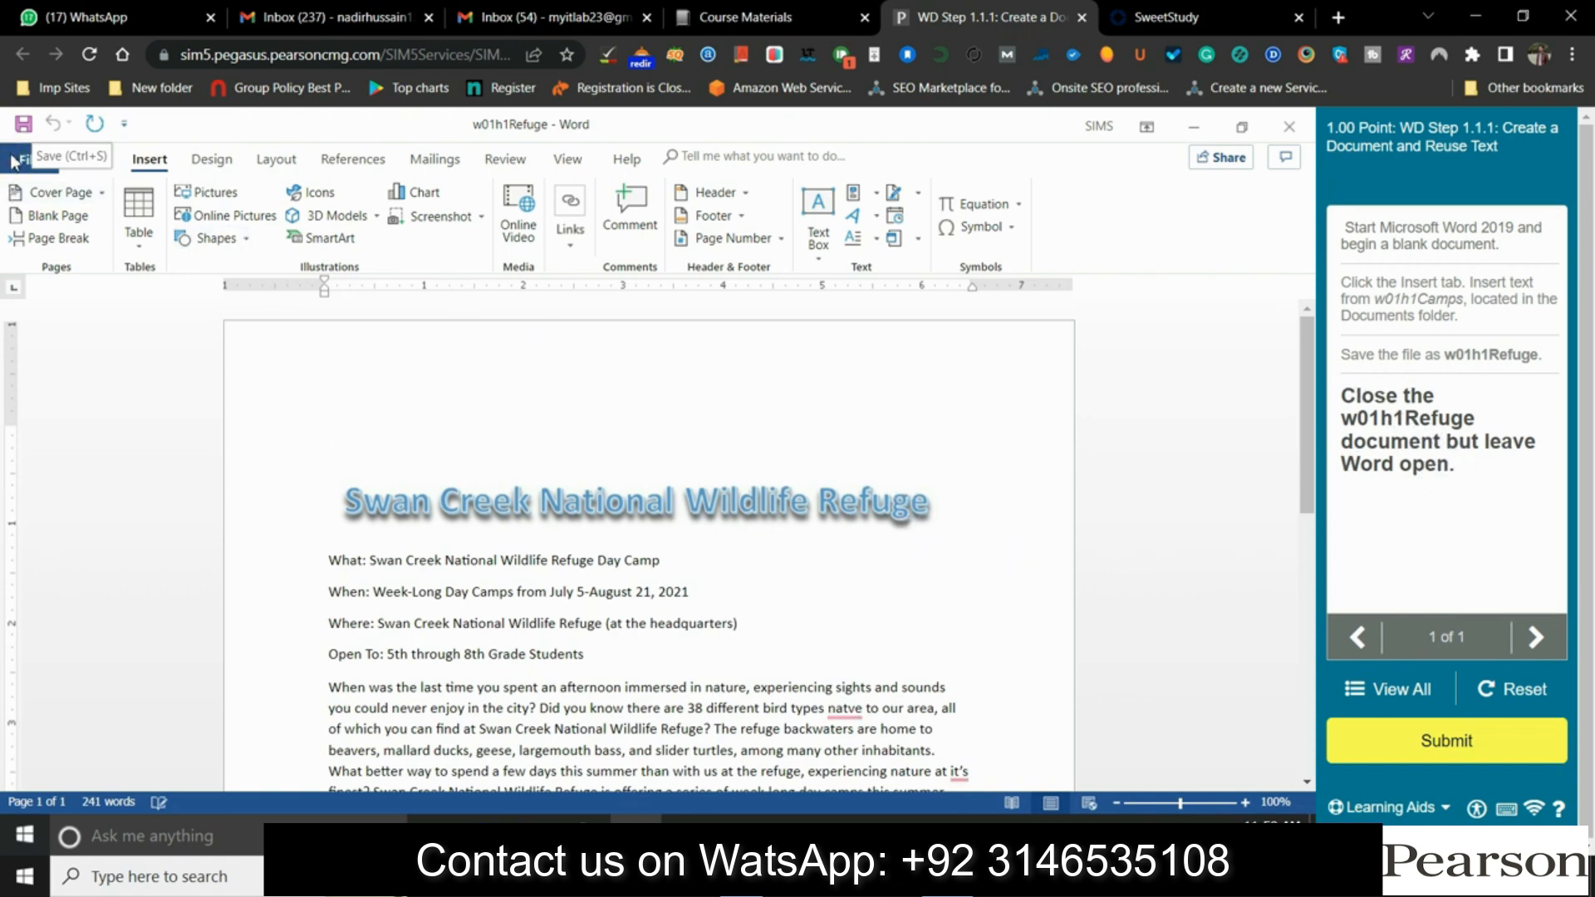
Close the w01h1Refuge document while leaving Word open, and submit the assignment
left_click(14, 162)
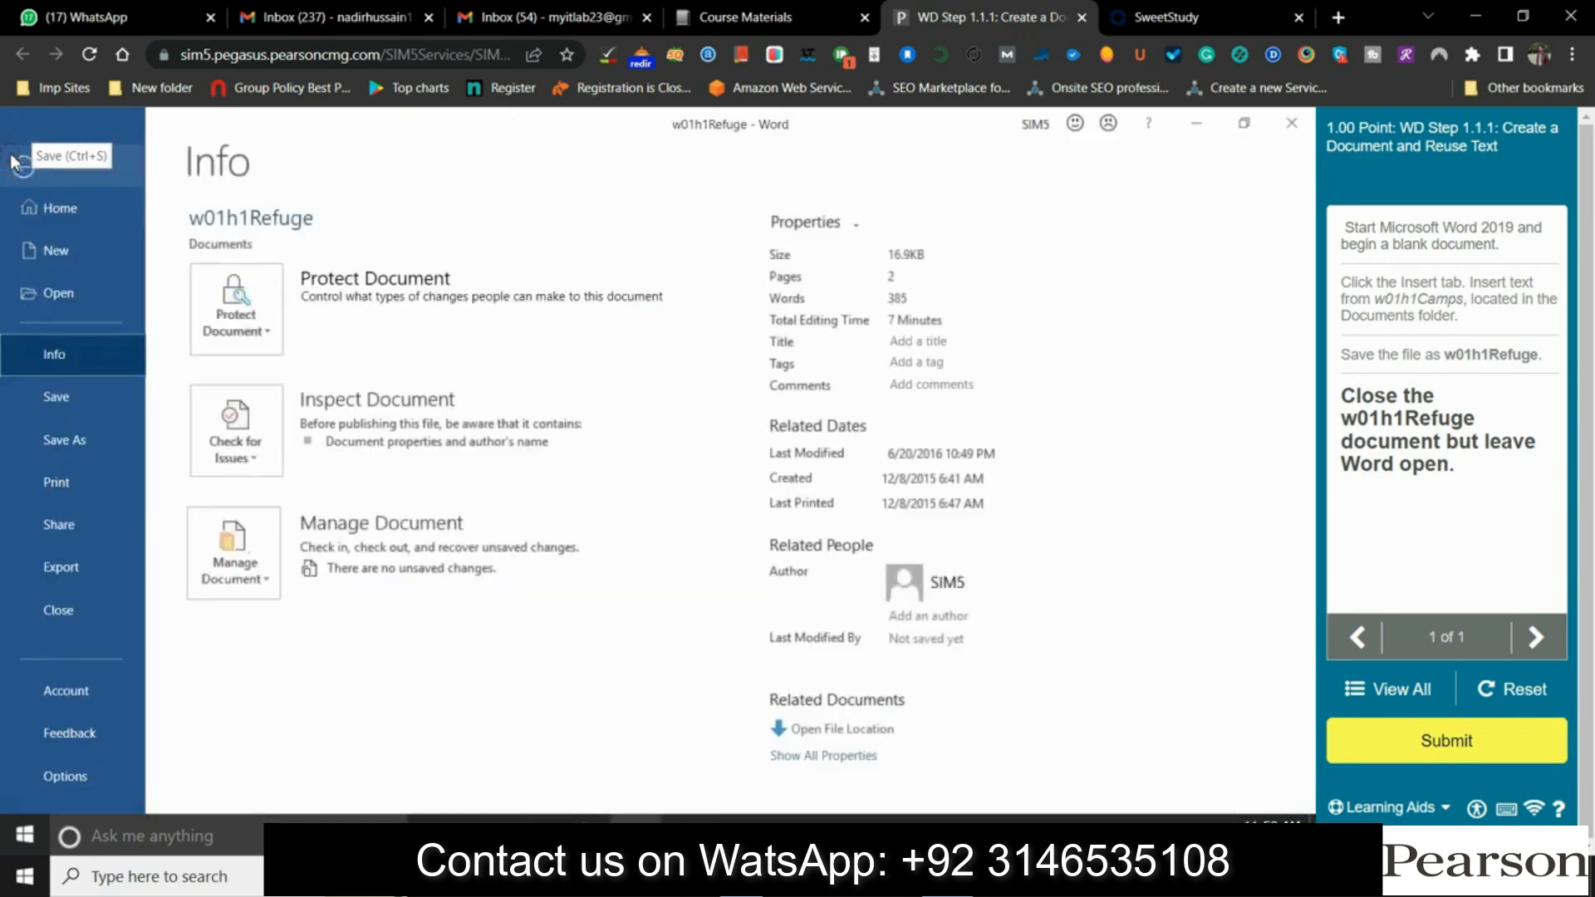
left_click(70, 616)
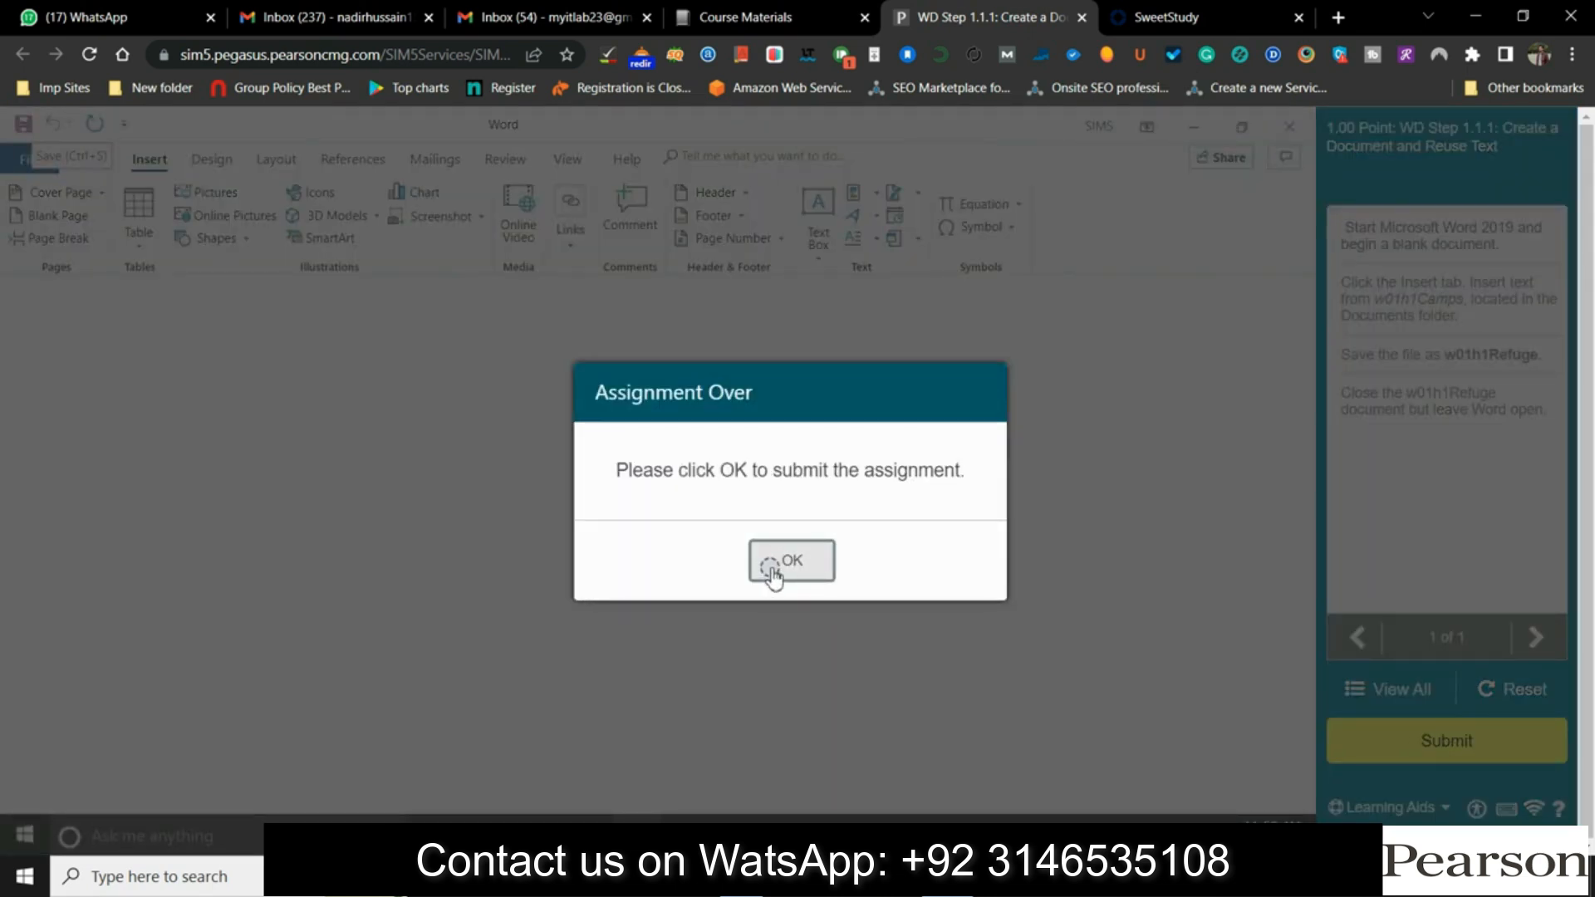
left_click(772, 573)
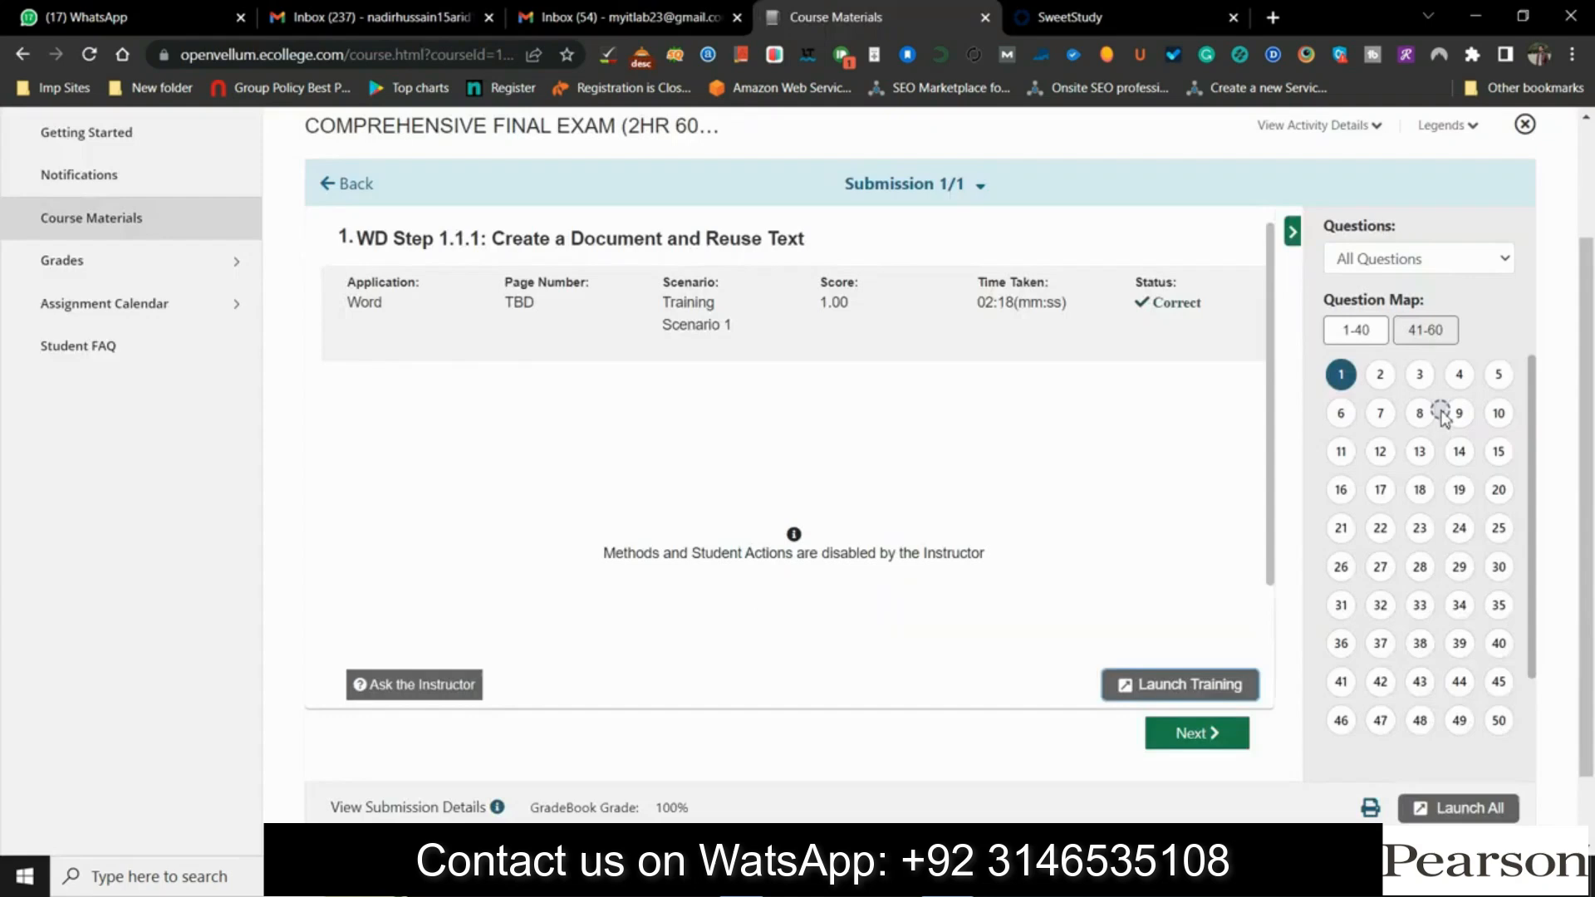
Look at question 2 of the submission, and launch the Excel training for question 16
left_click(1380, 375)
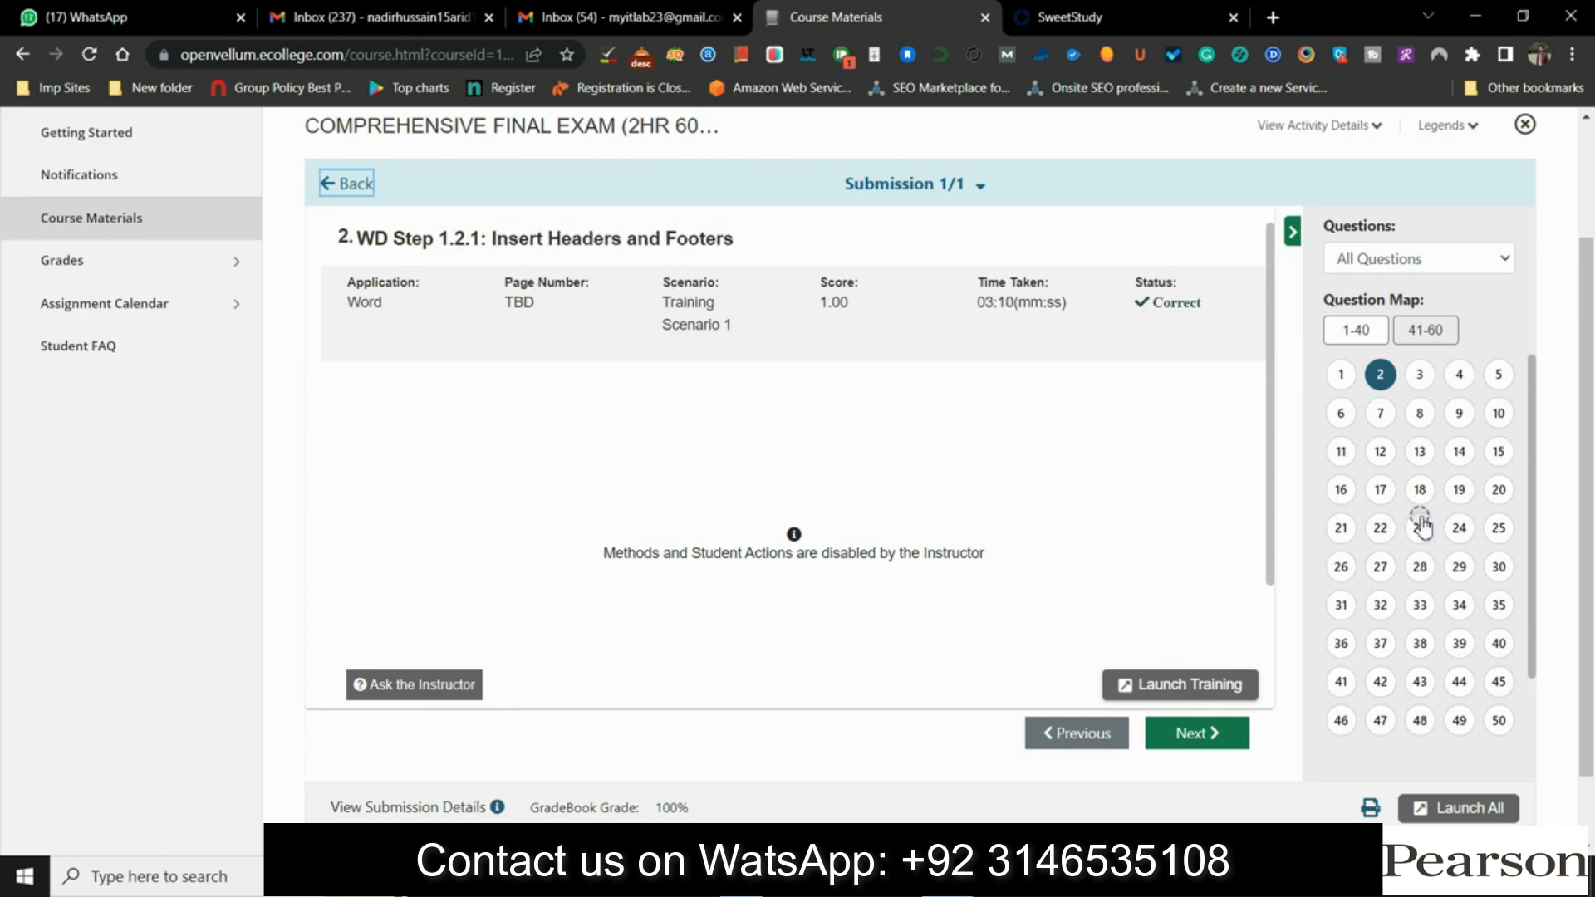
left_click(1341, 492)
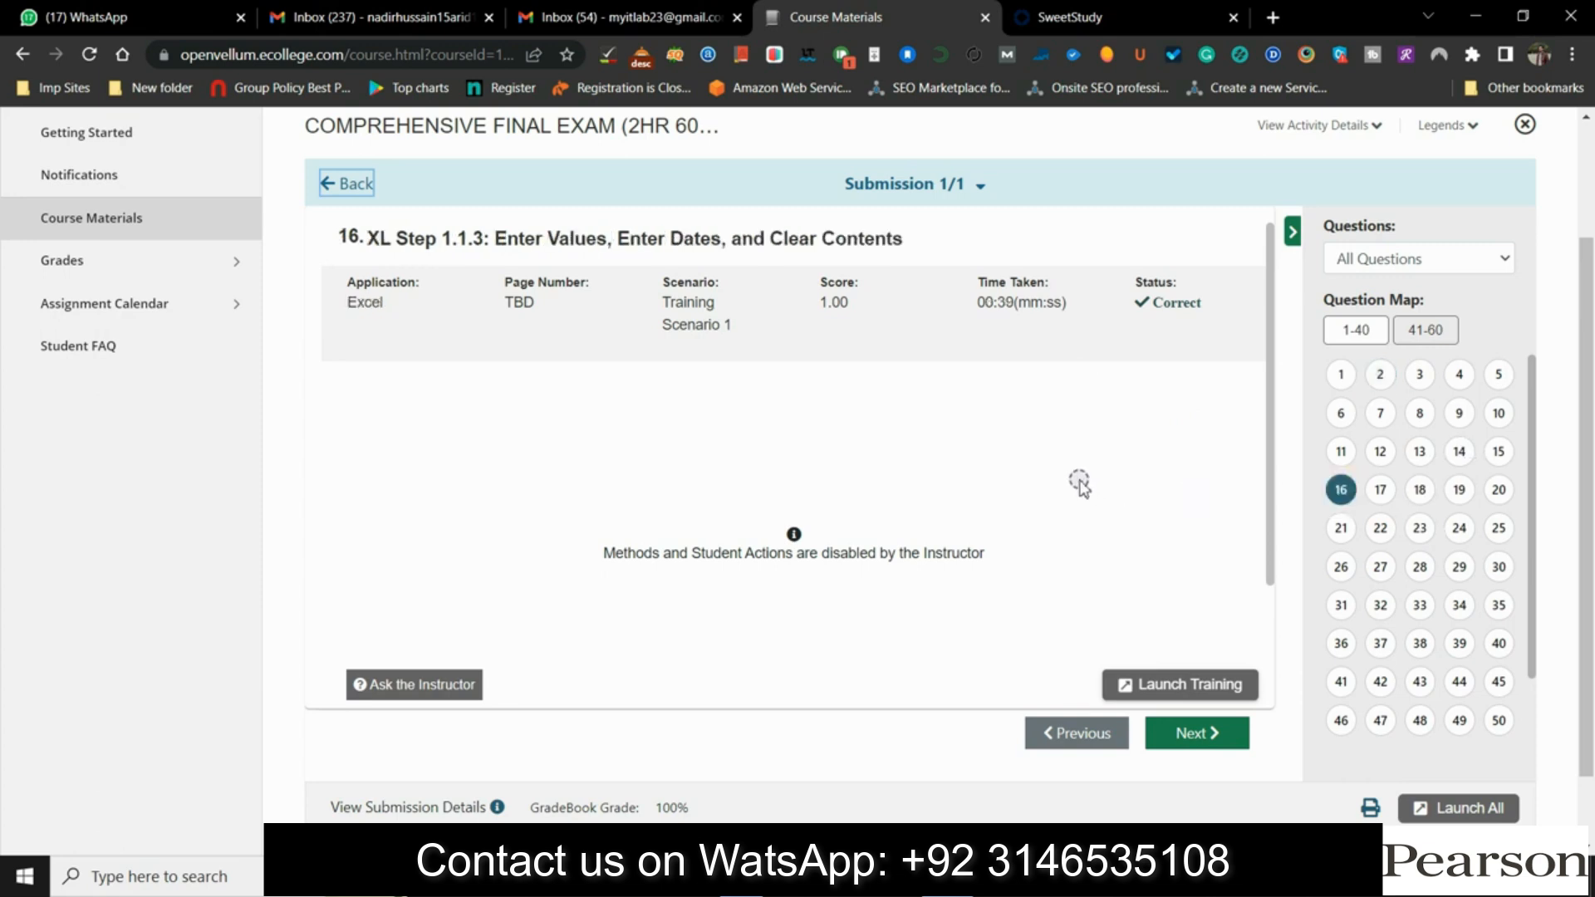
left_click(1186, 685)
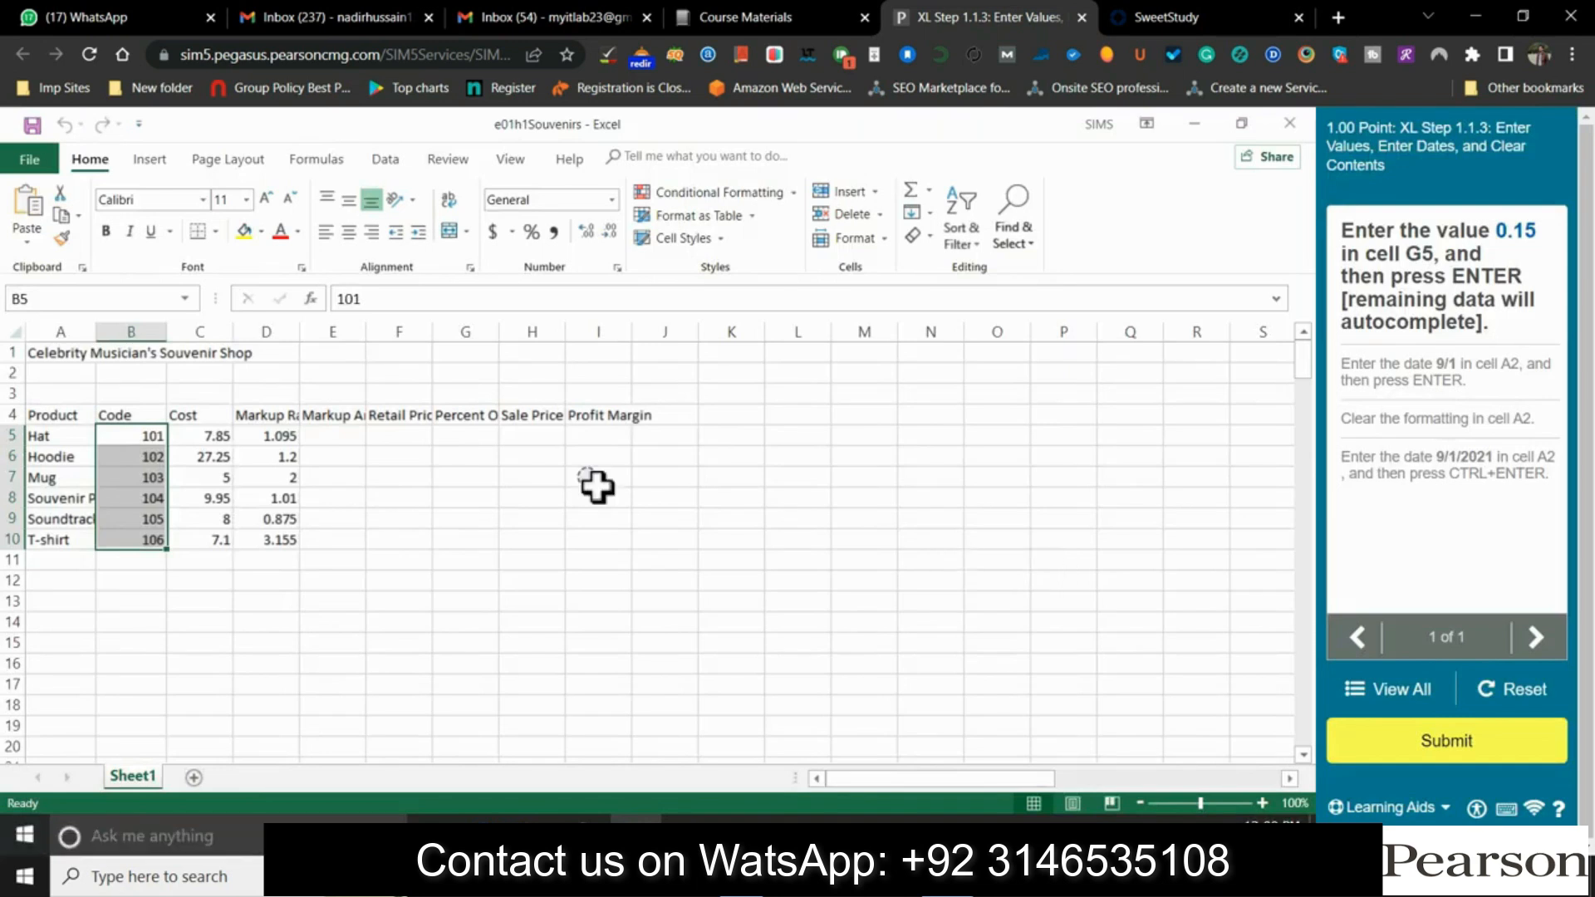
Enter the value 0.15 in cell G5 under the Percent Off heading
left_click(588, 522)
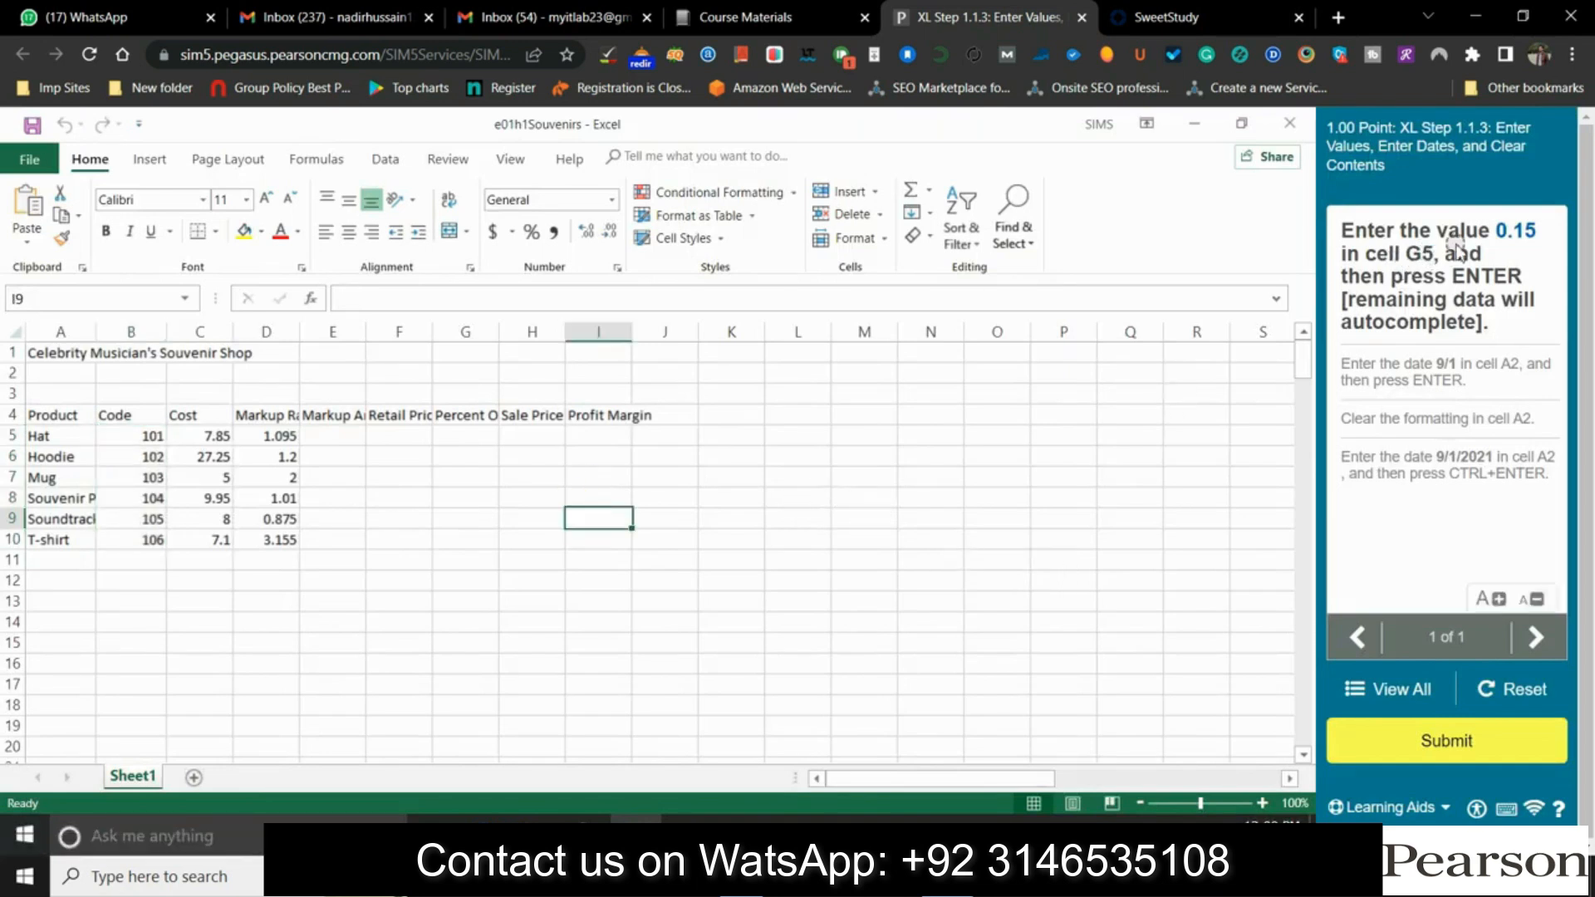
left_click(480, 435)
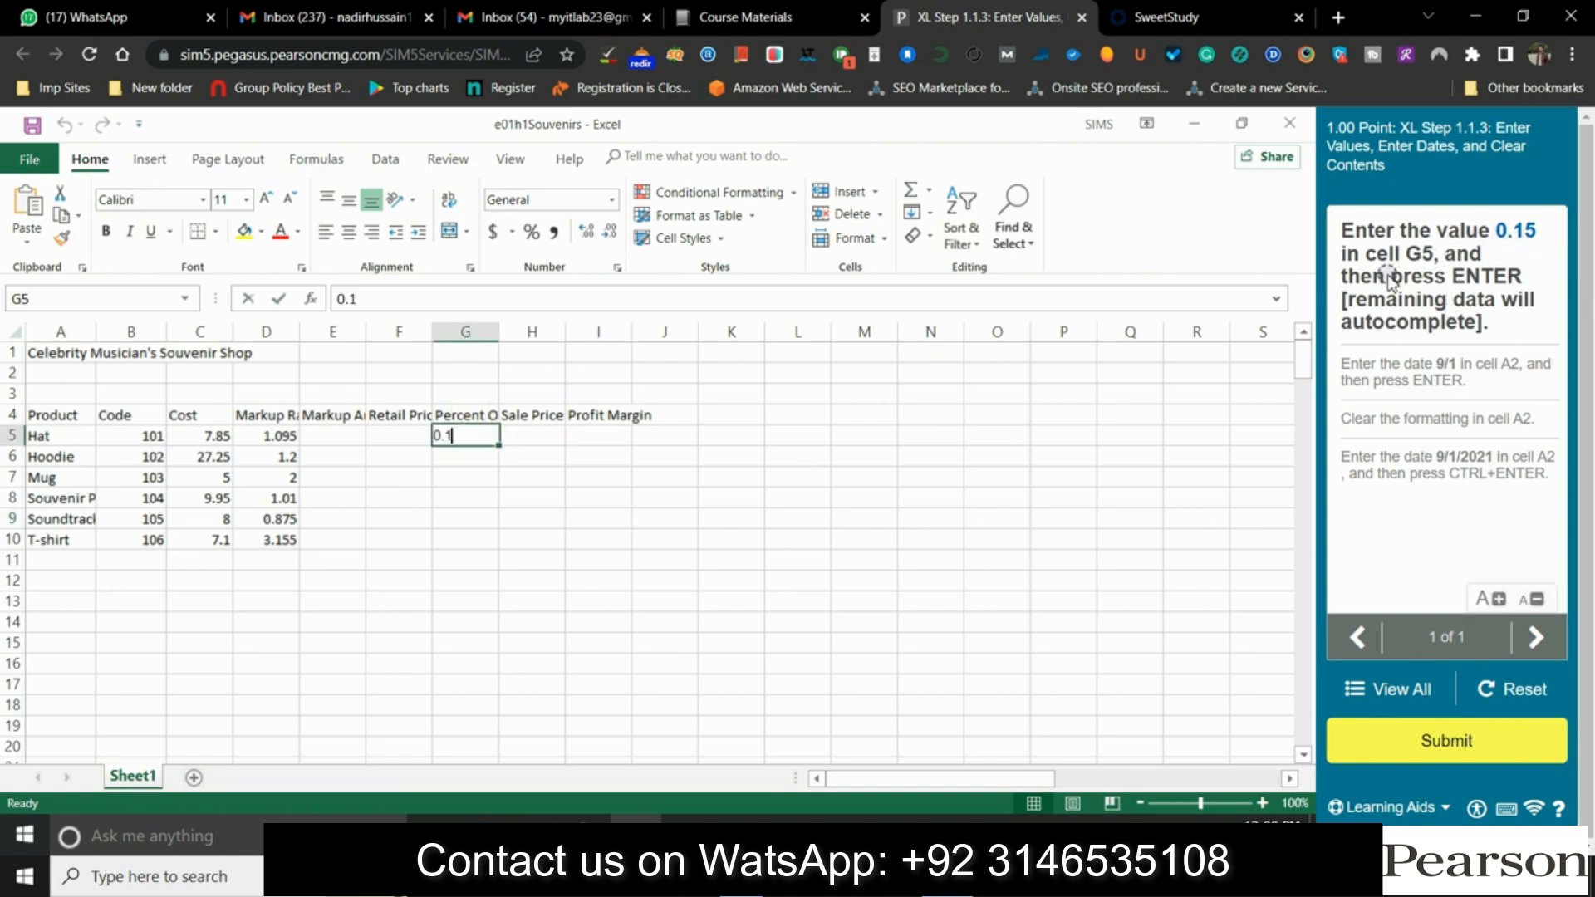
key("Return")
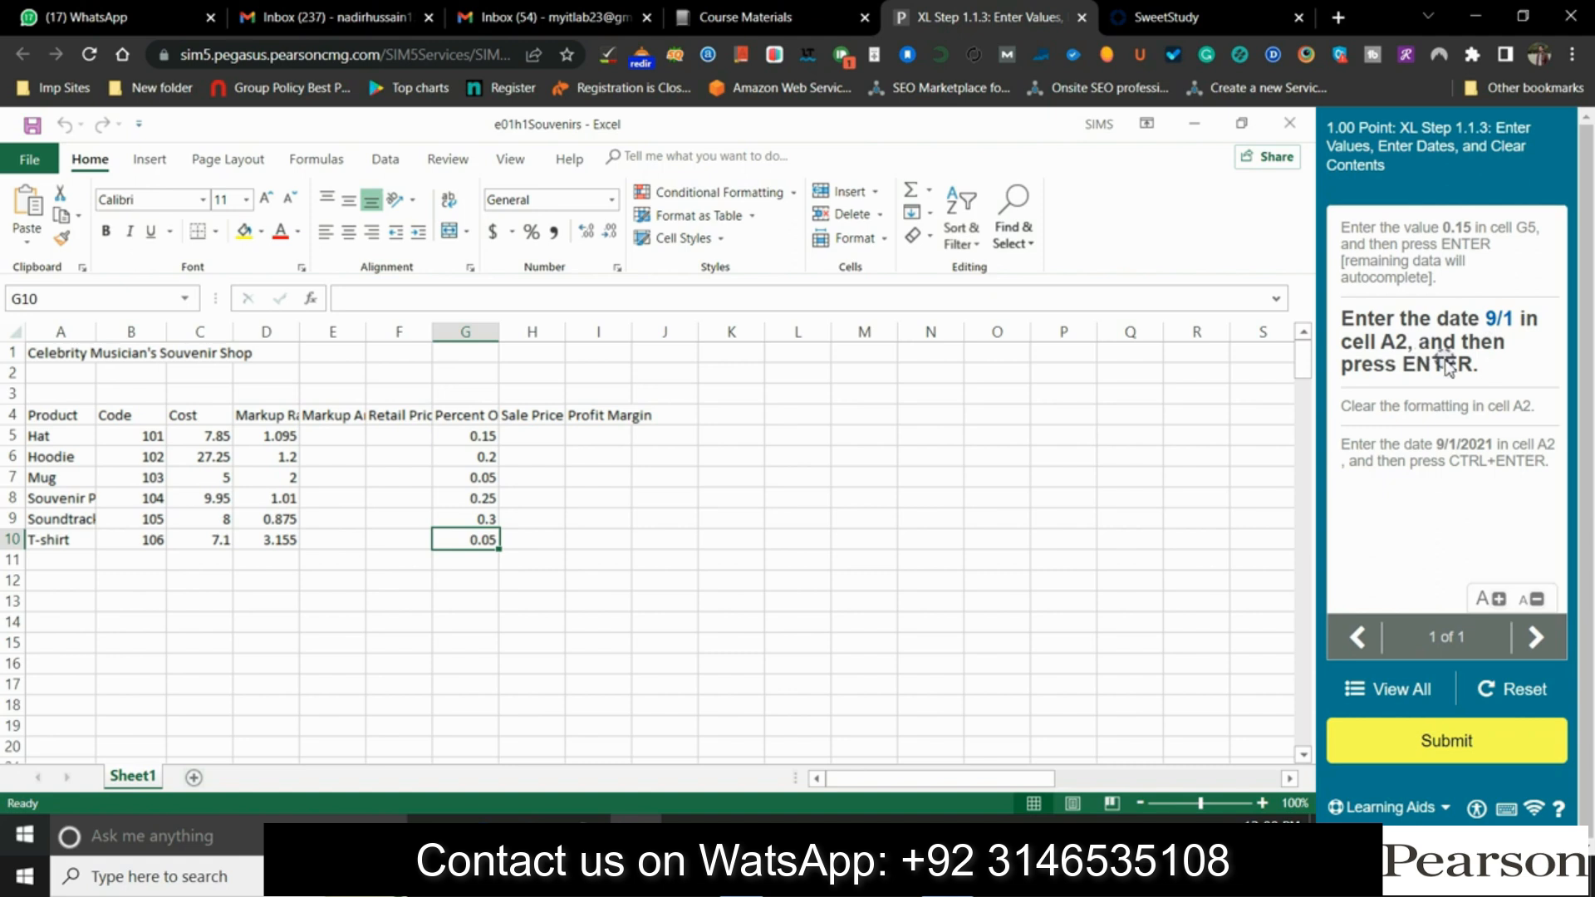
Enter the date 9/1 in cell A2 below the shop title
left_click(81, 381)
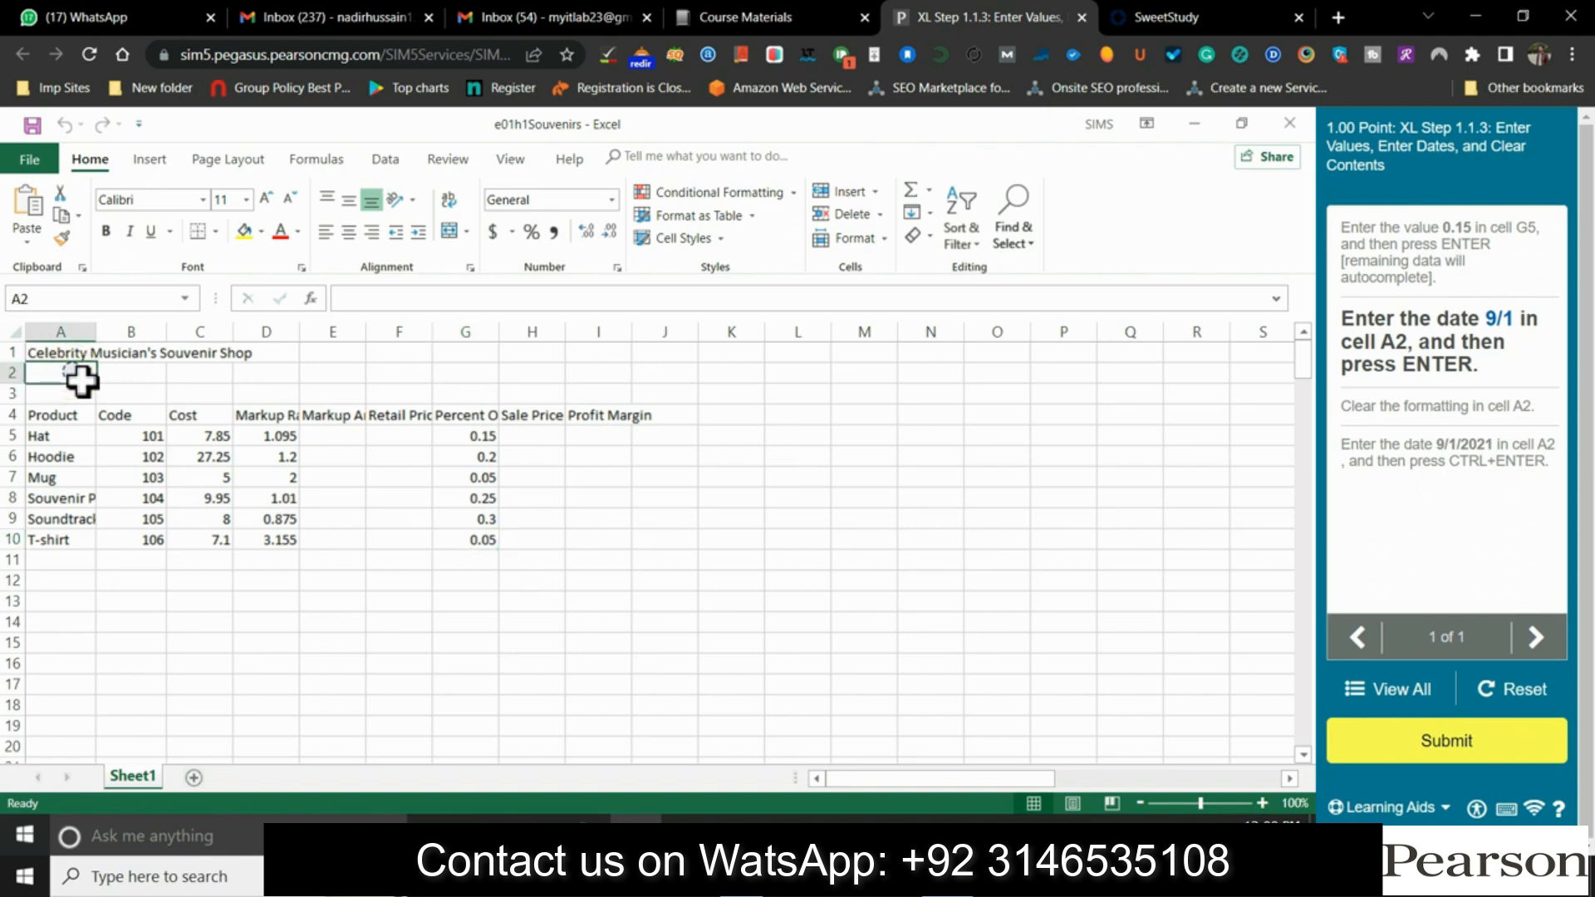
type("9/1")
key("Return")
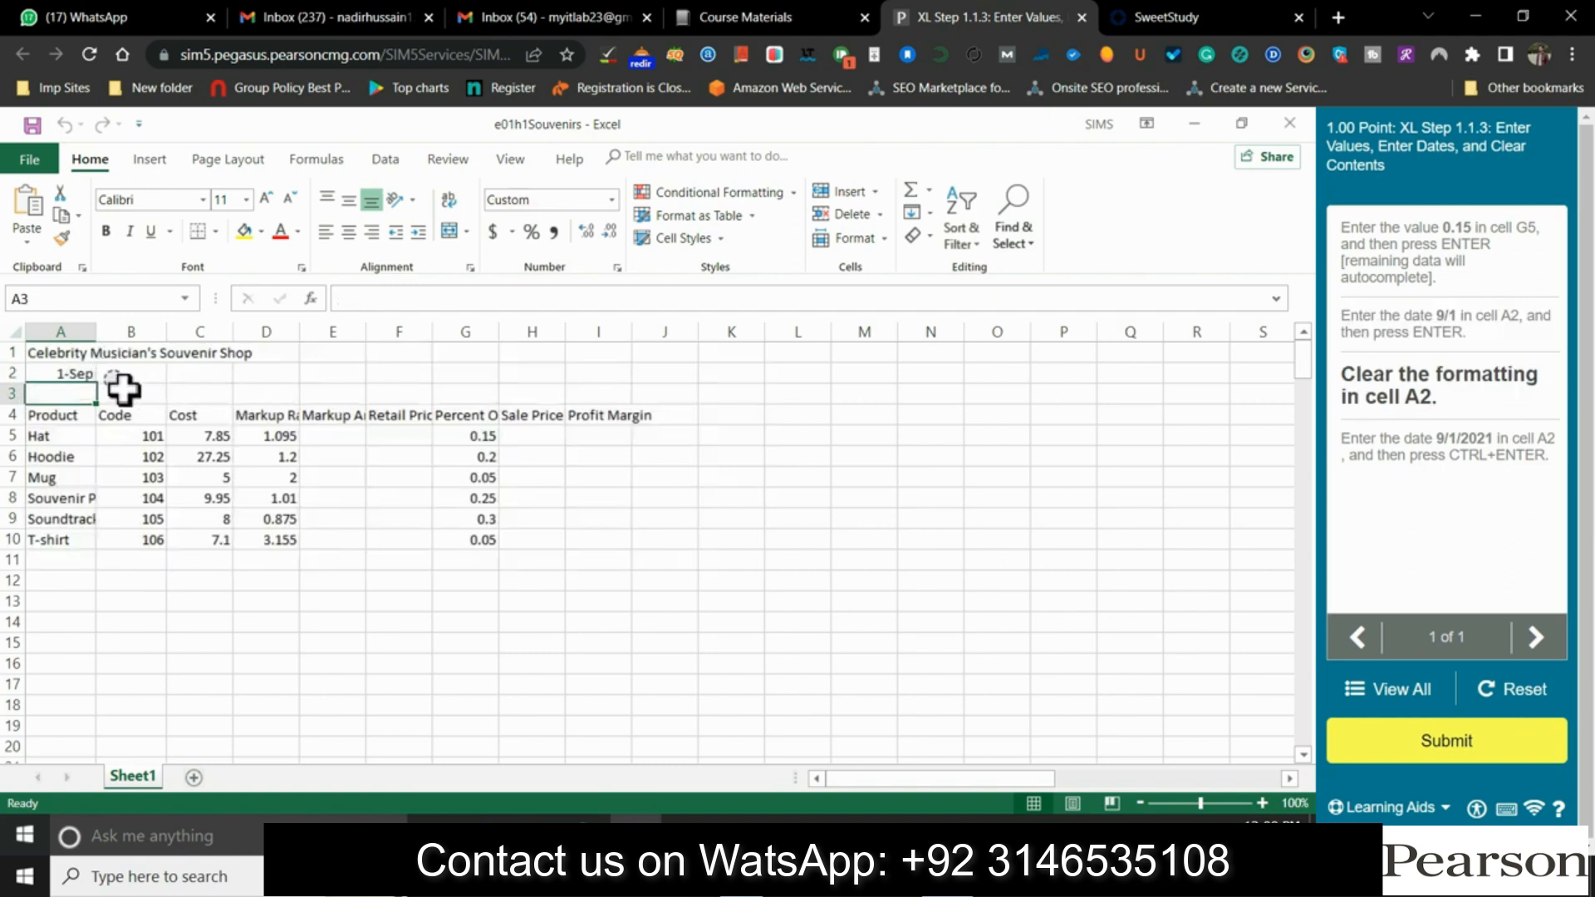
Clear only the formatting of cell A2, keeping its contents
left_click(87, 375)
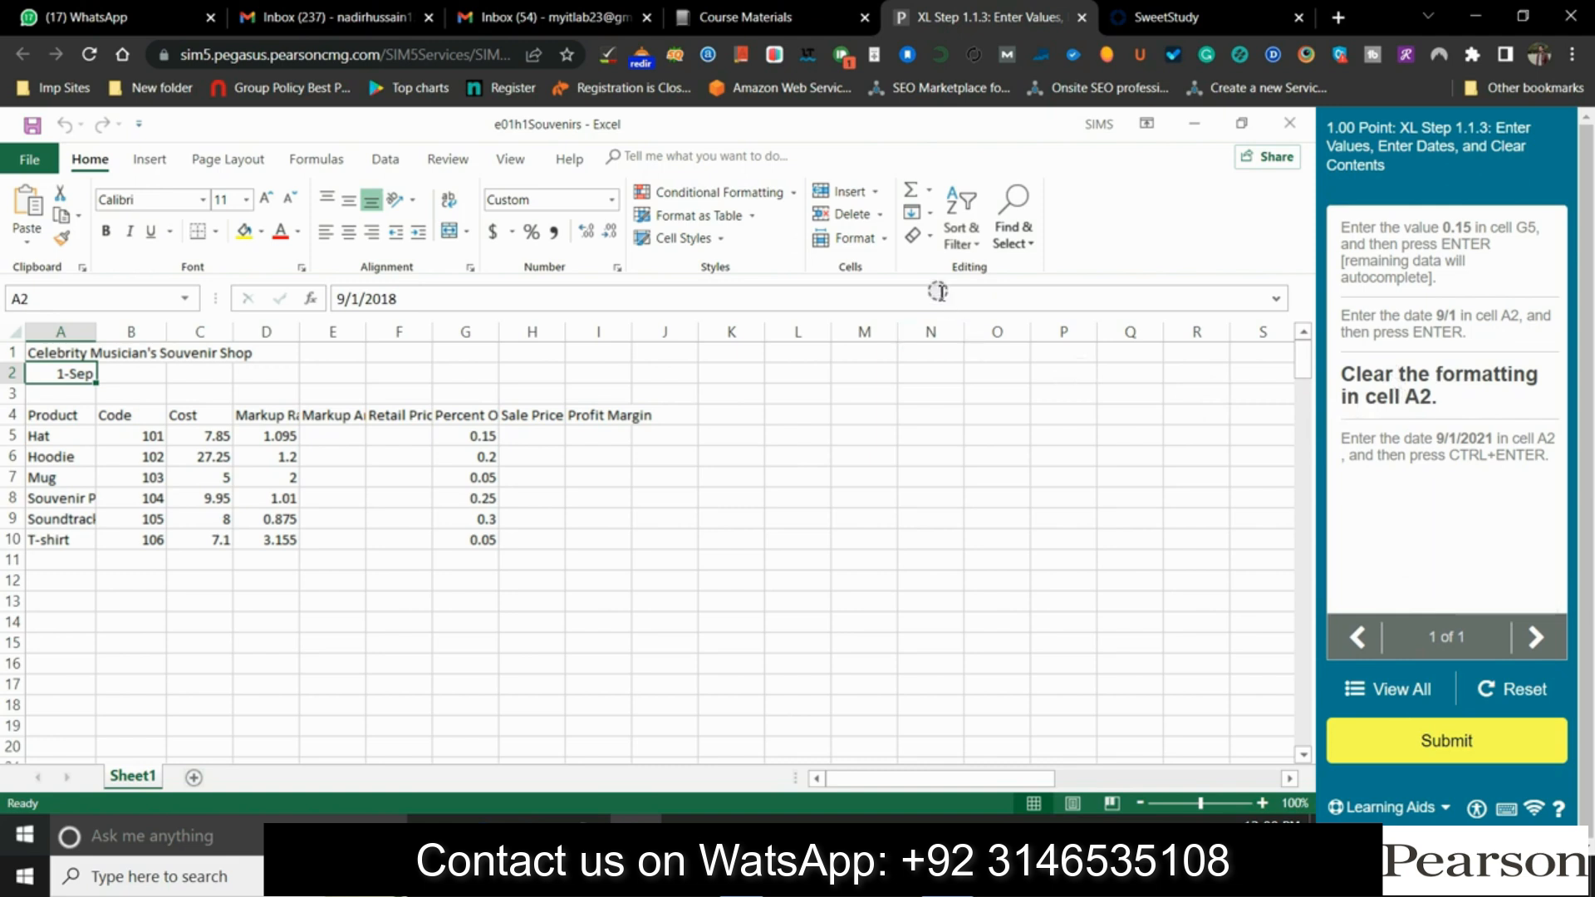
left_click(930, 240)
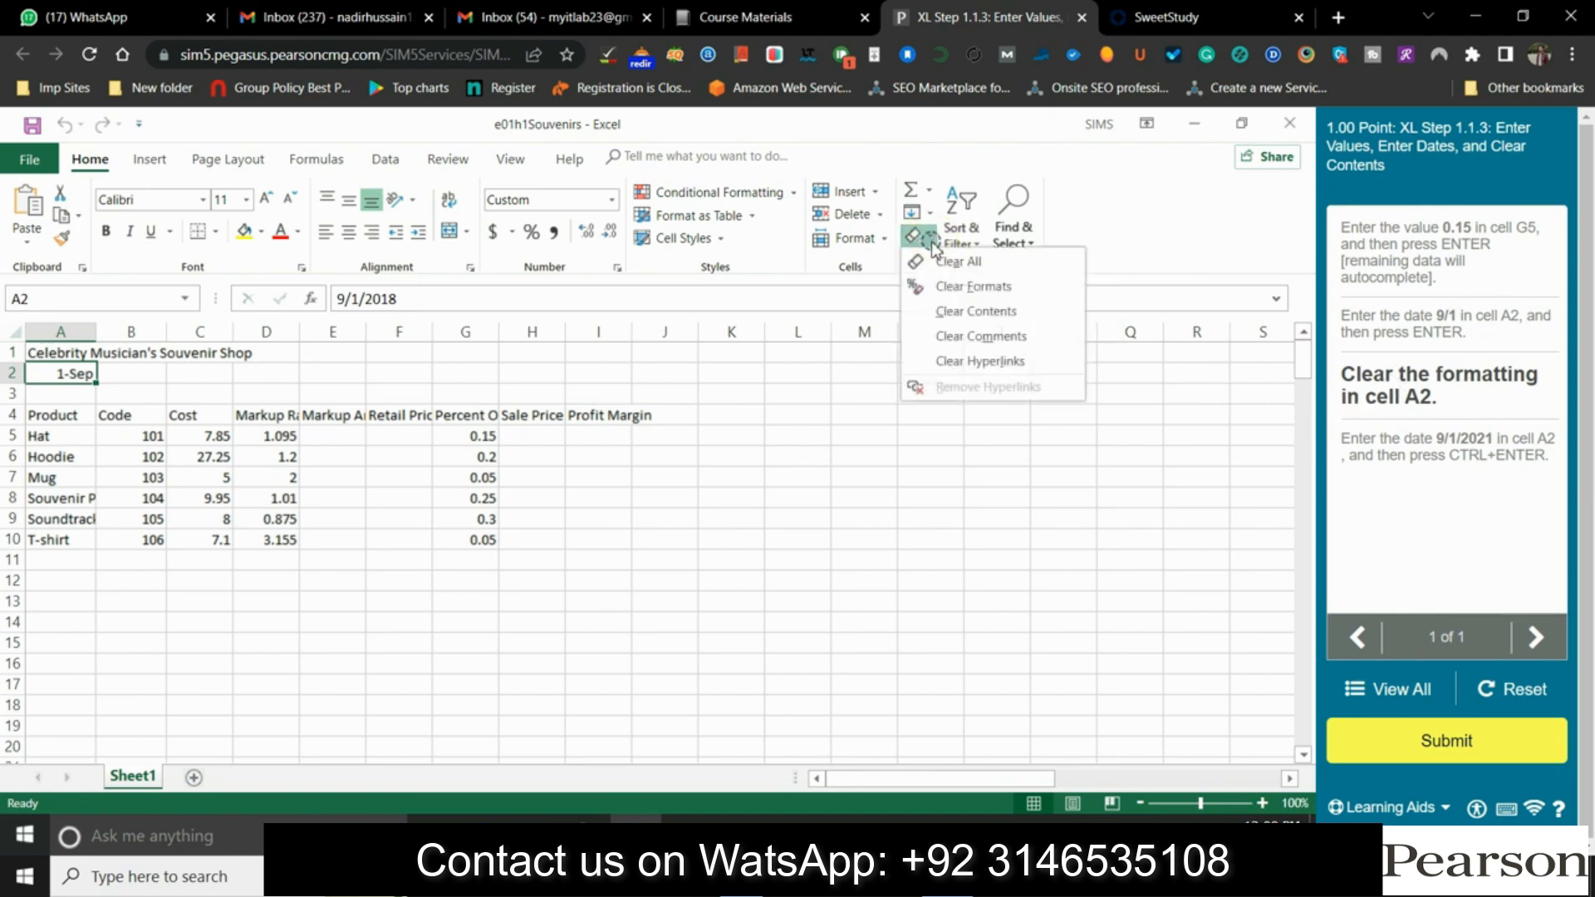
left_click(945, 289)
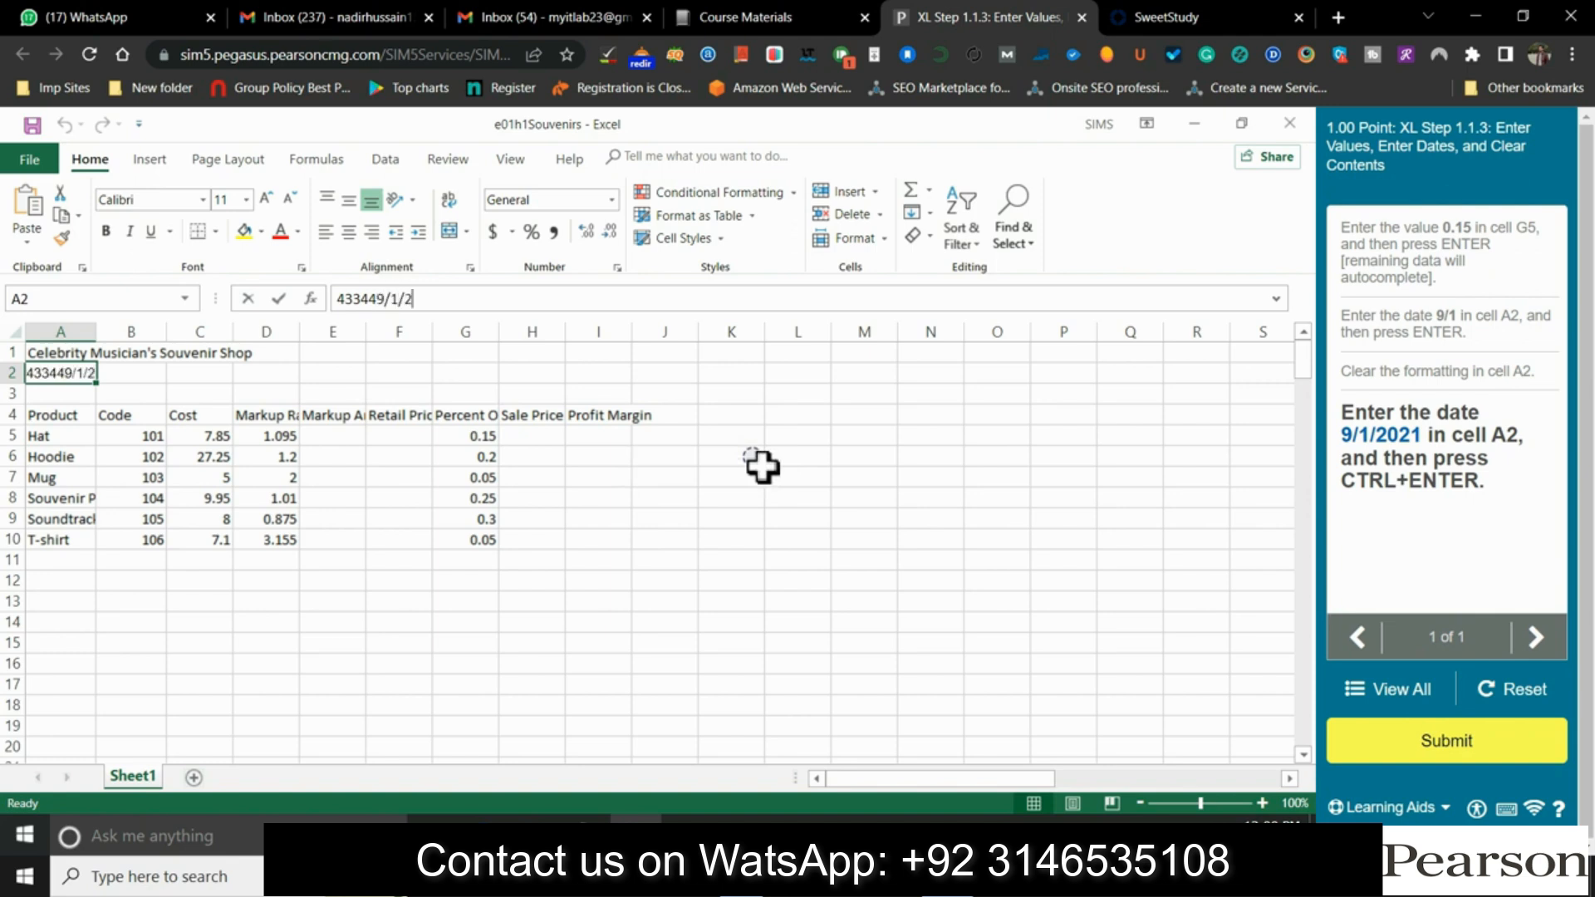
Replace the contents of cell A2 with the date 9/1/2021
key("Return")
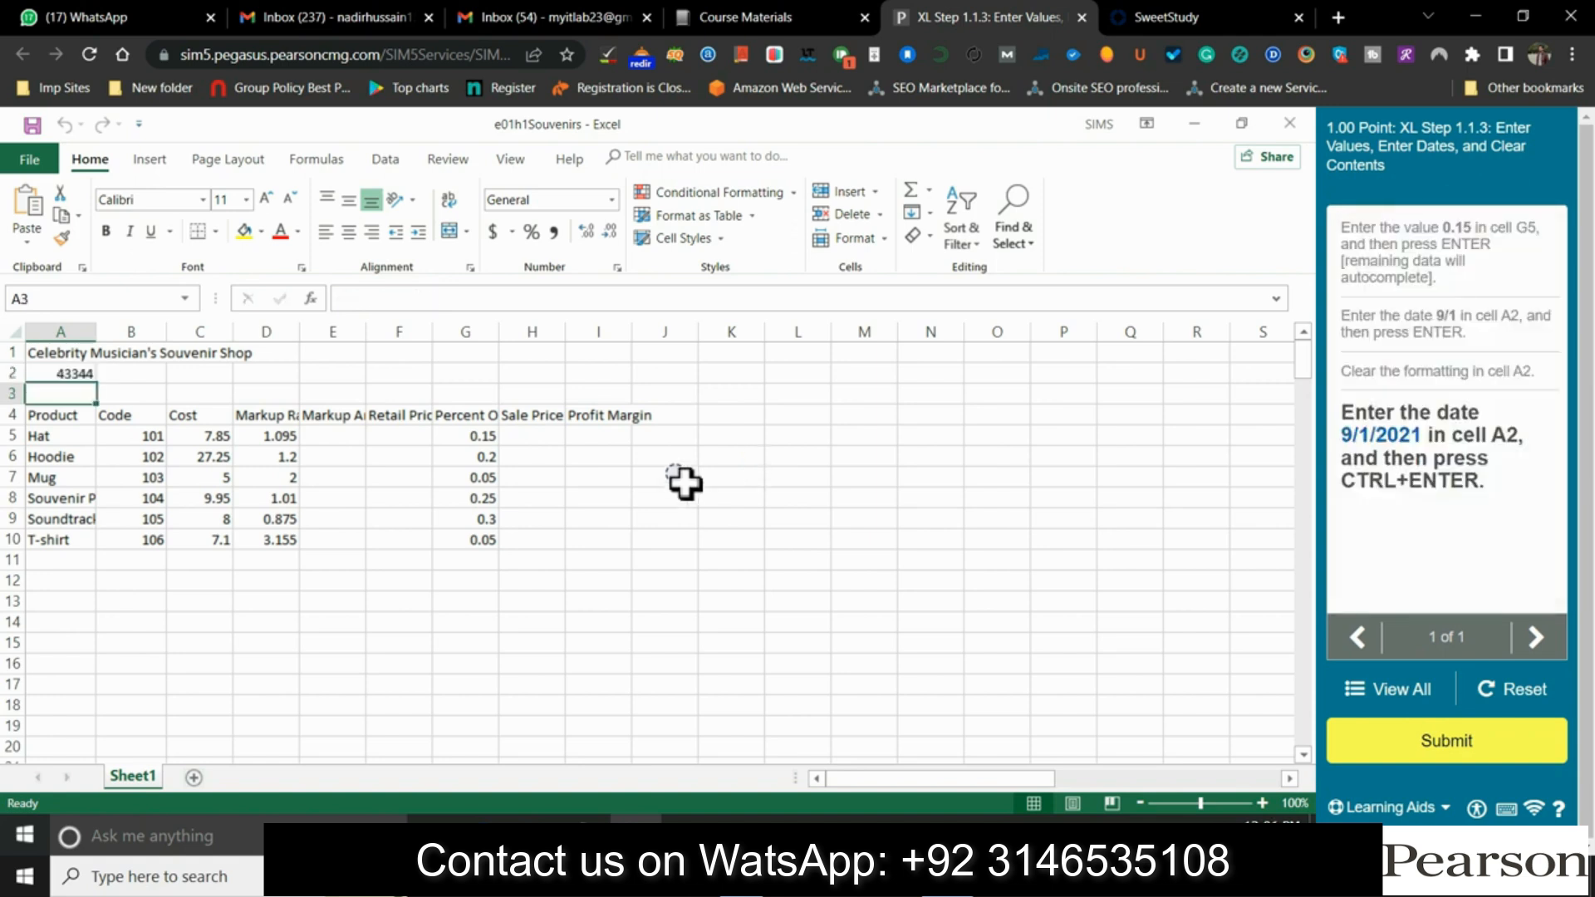
left_click(79, 373)
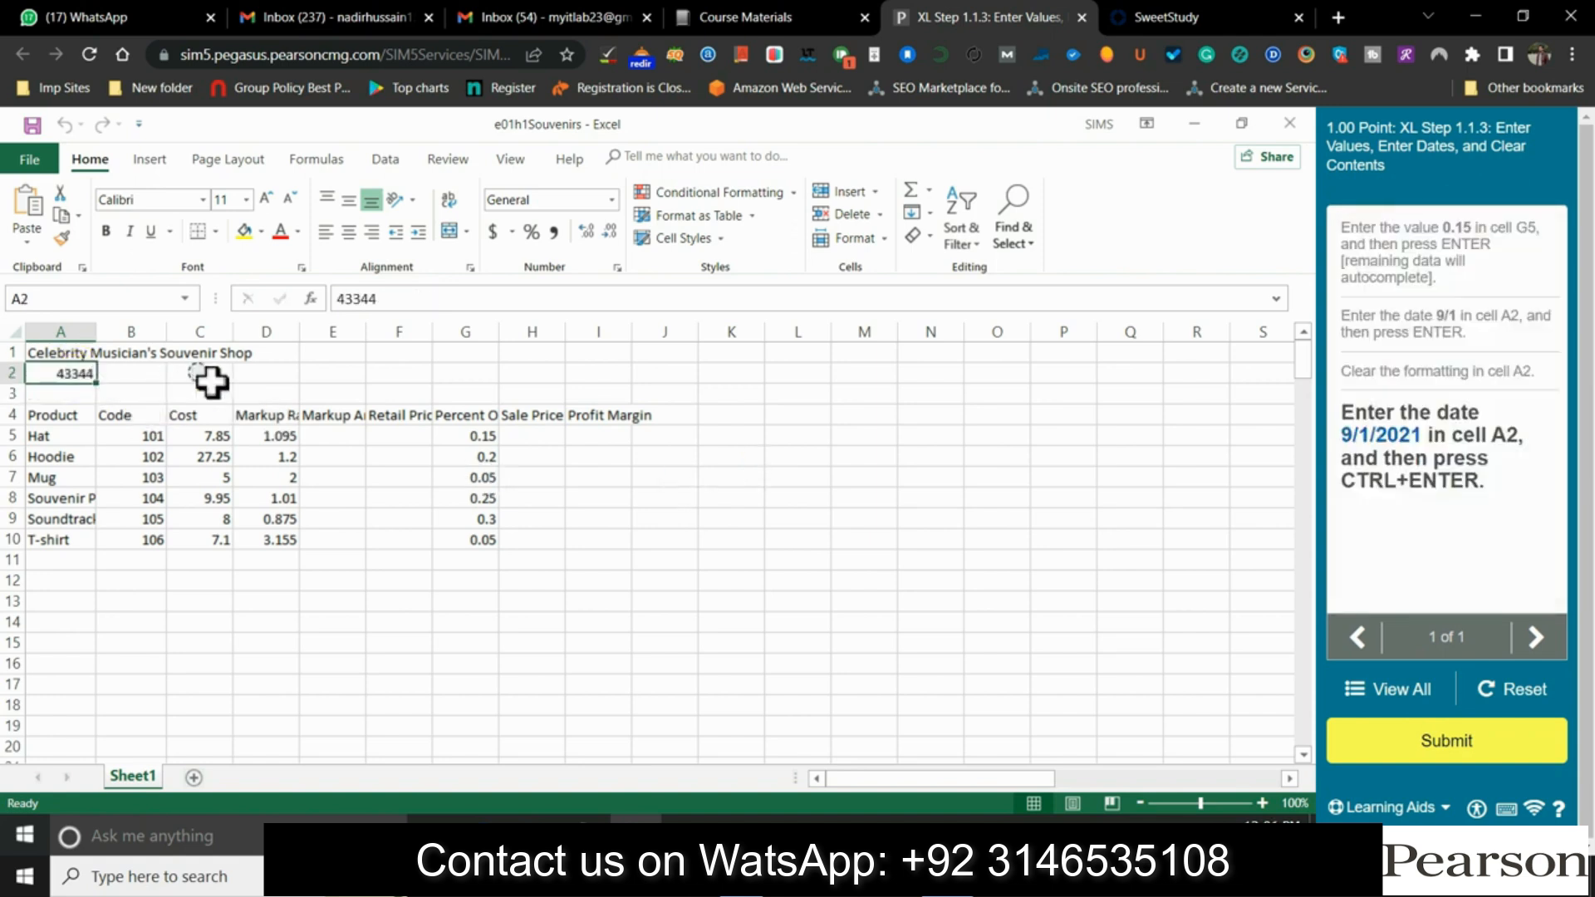
type("9/1/2021")
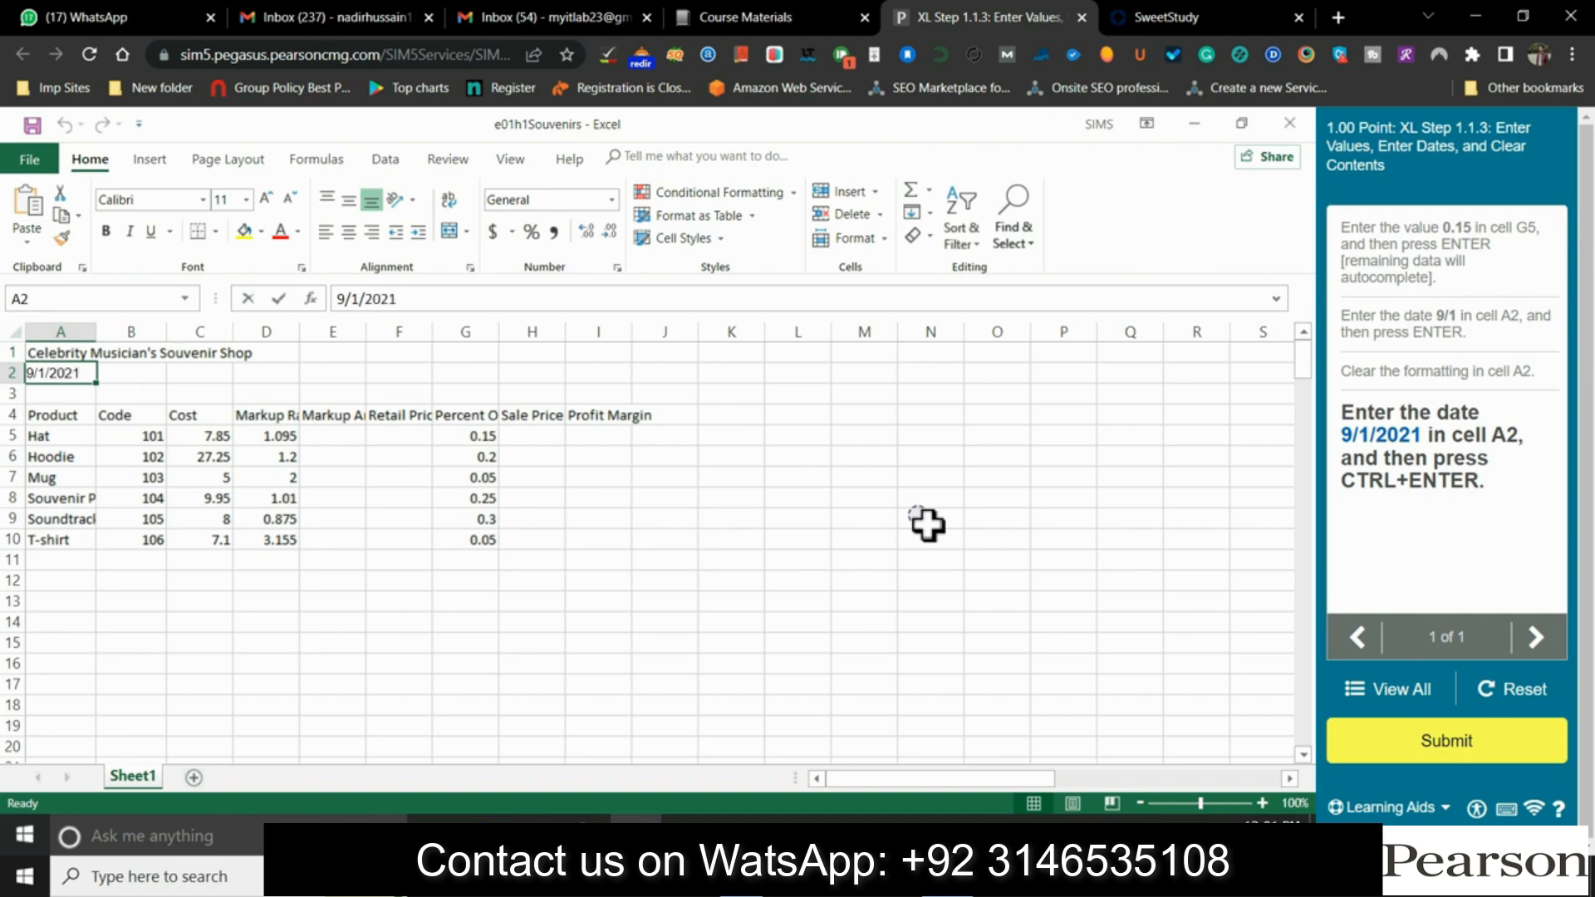
key("Return")
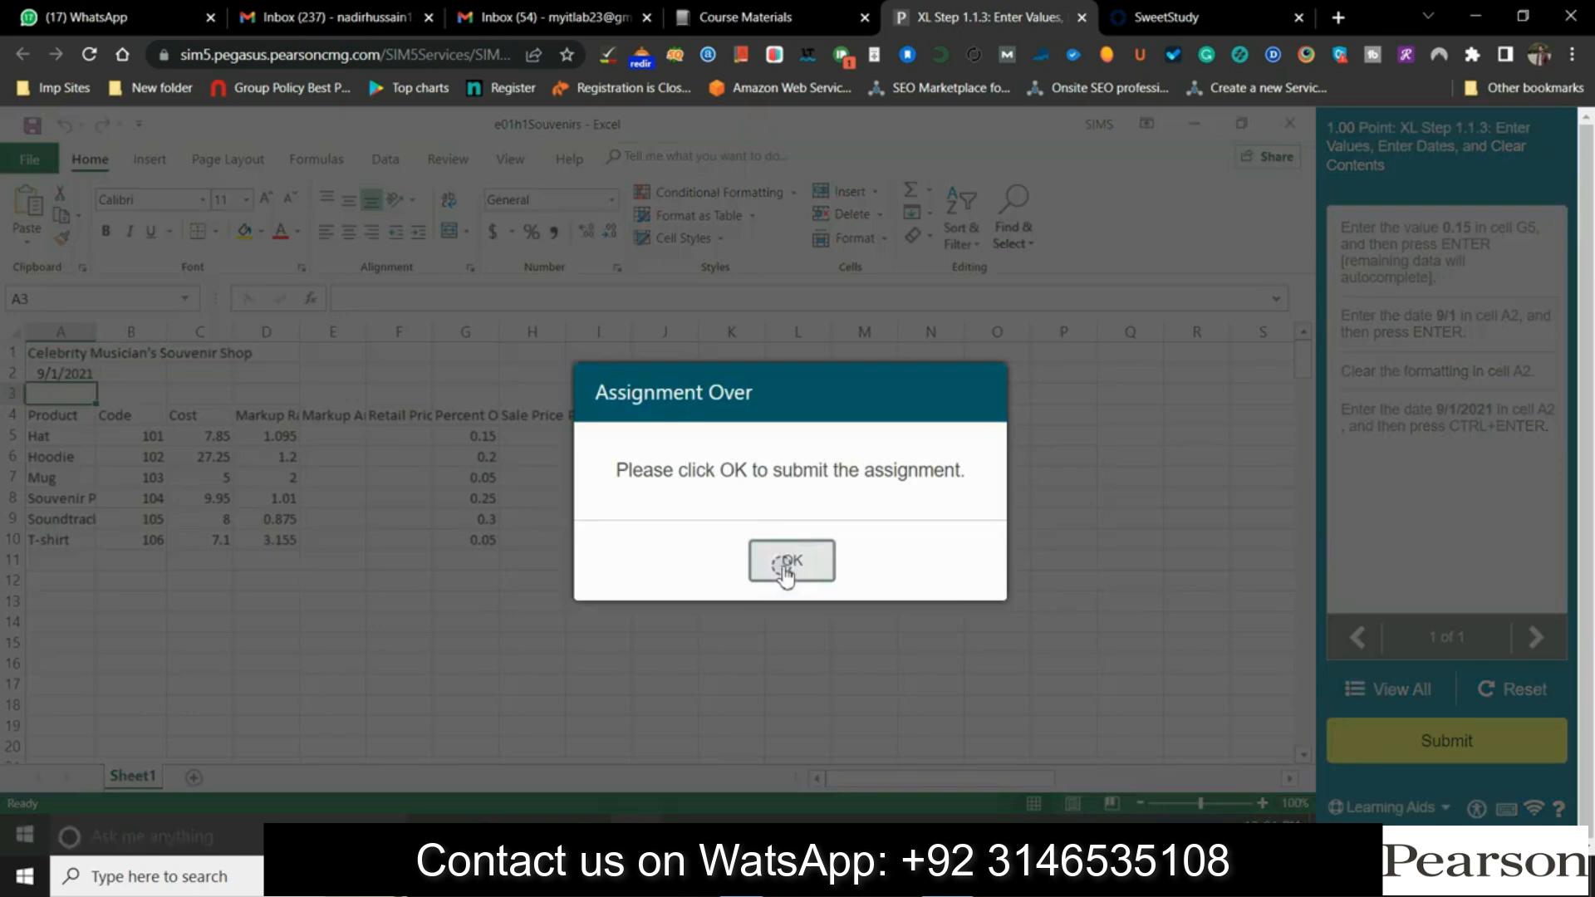
Submit the finished Excel training, open question 31 of the exam submission and launch its training
left_click(791, 561)
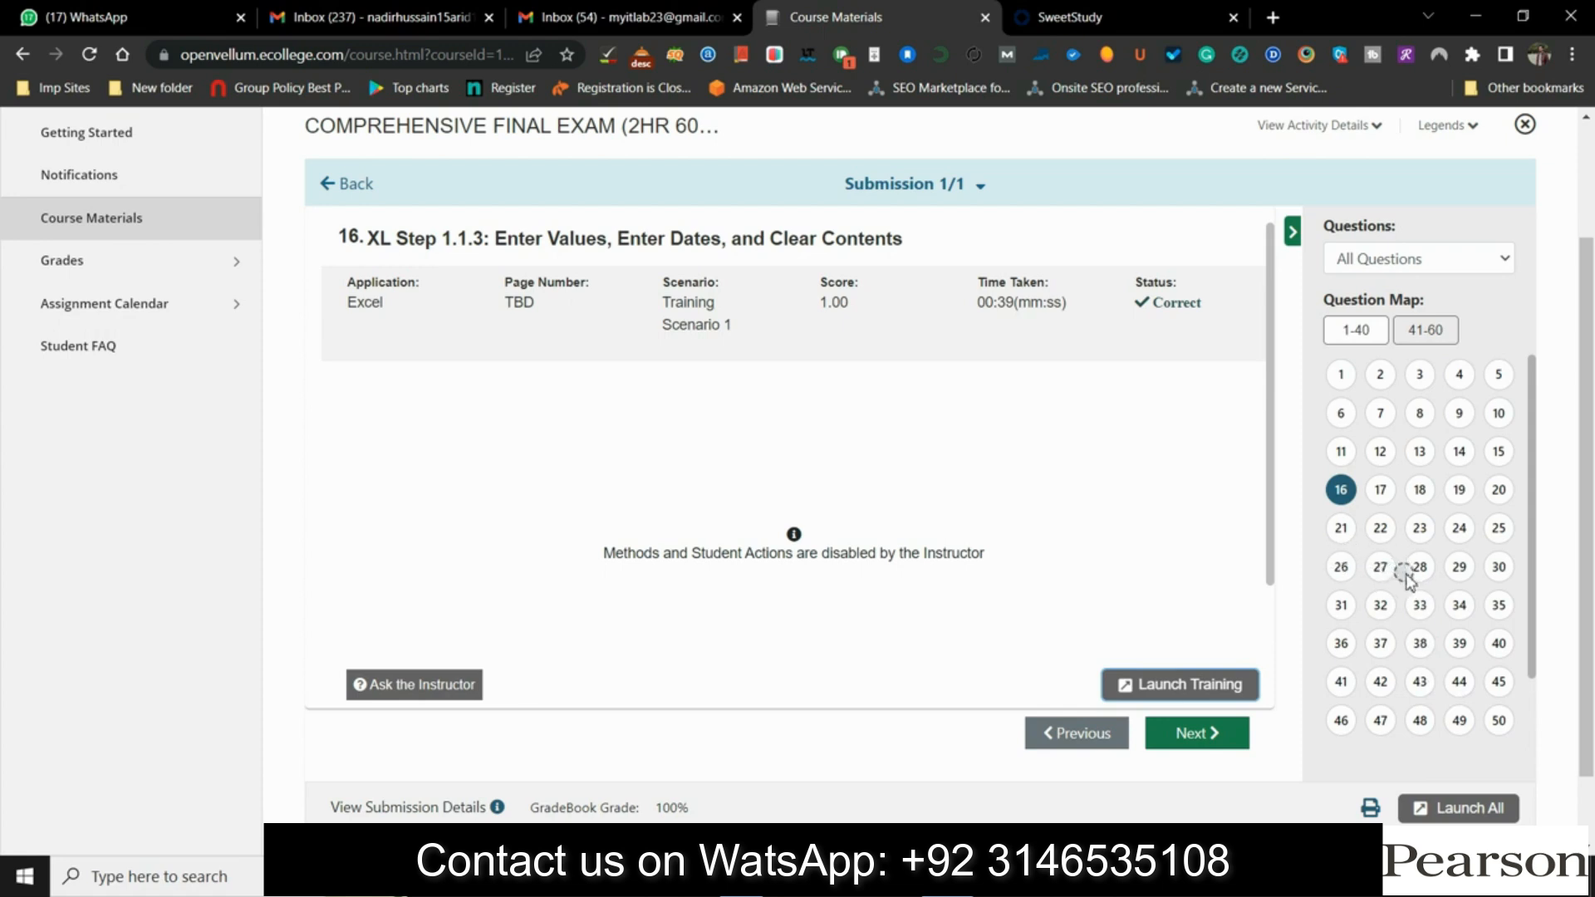
left_click(1341, 604)
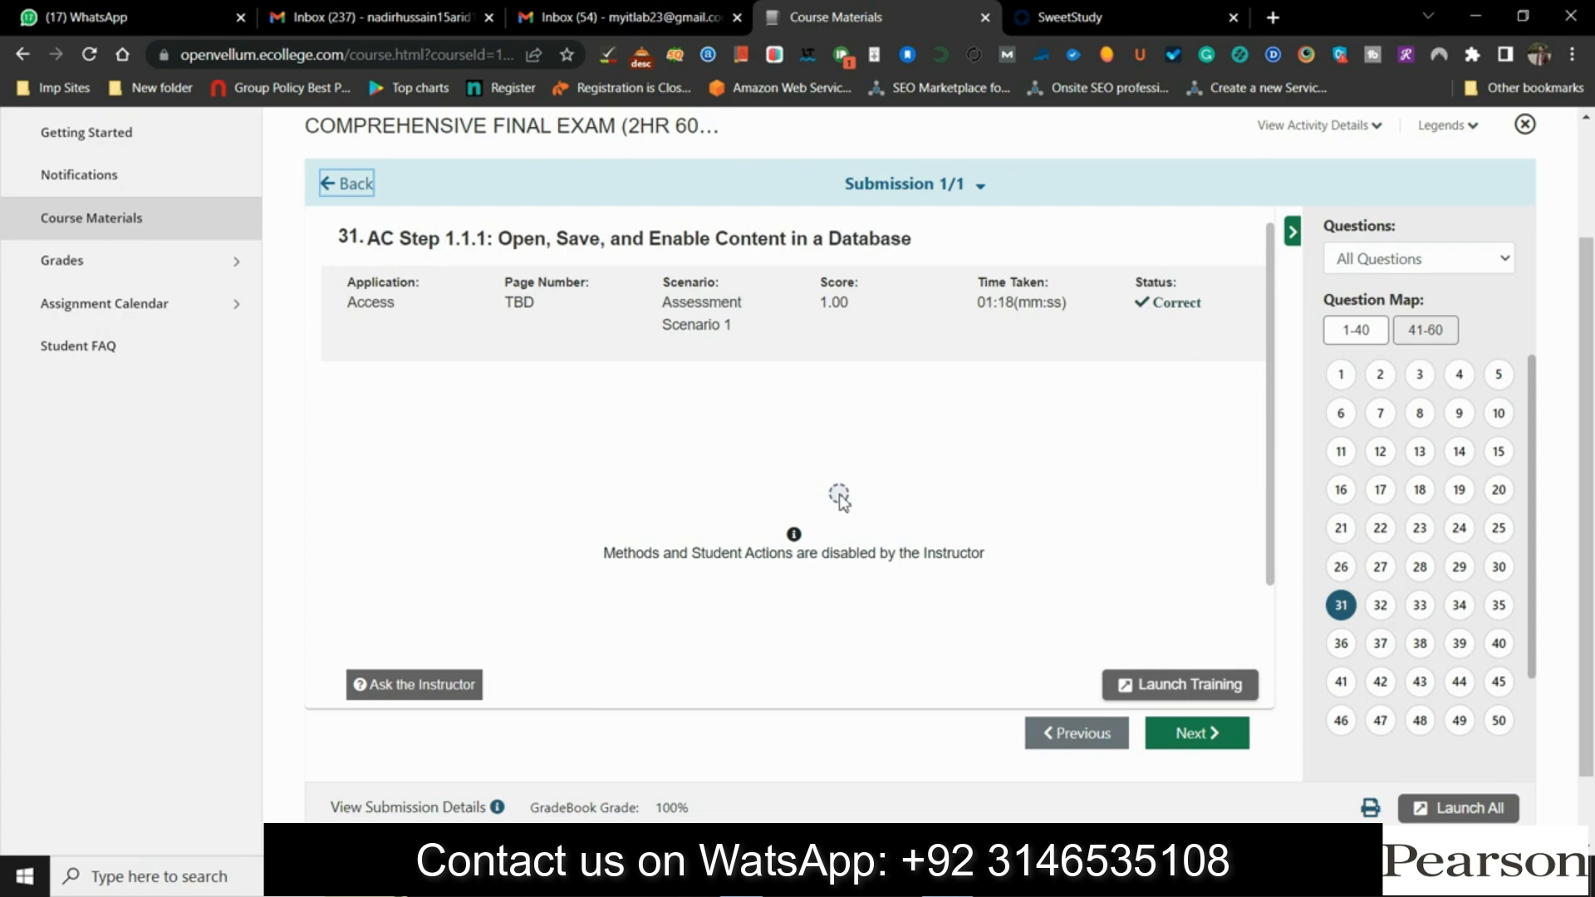
left_click(1179, 684)
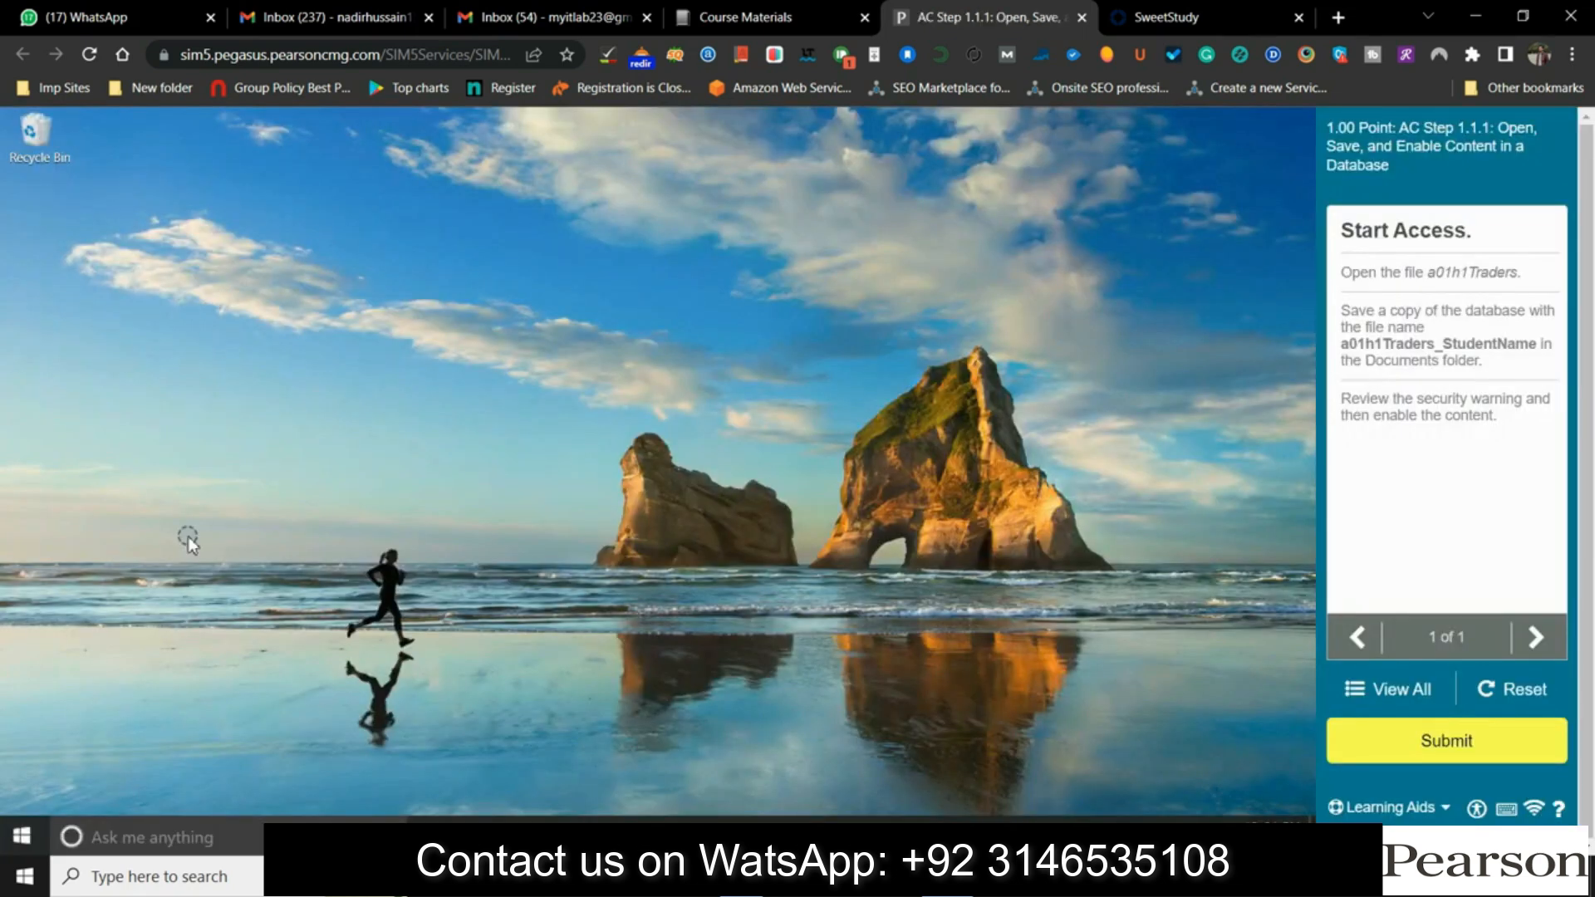
Start Access on the simulated desktop and open the a01h1Traders database from the Documents folder
left_click(23, 836)
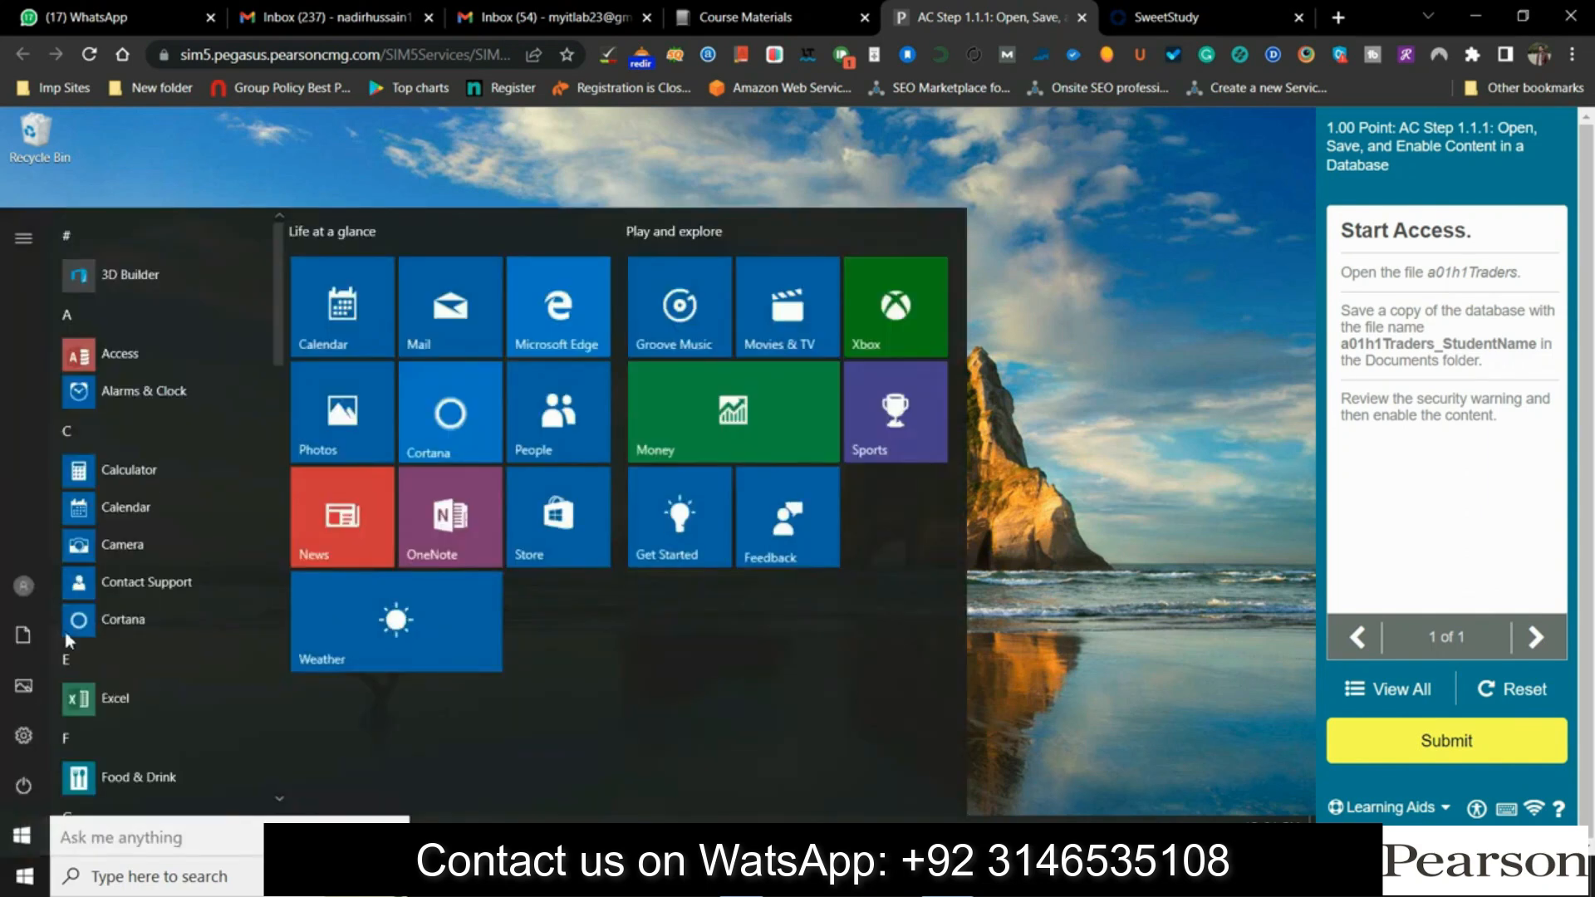
left_click(128, 357)
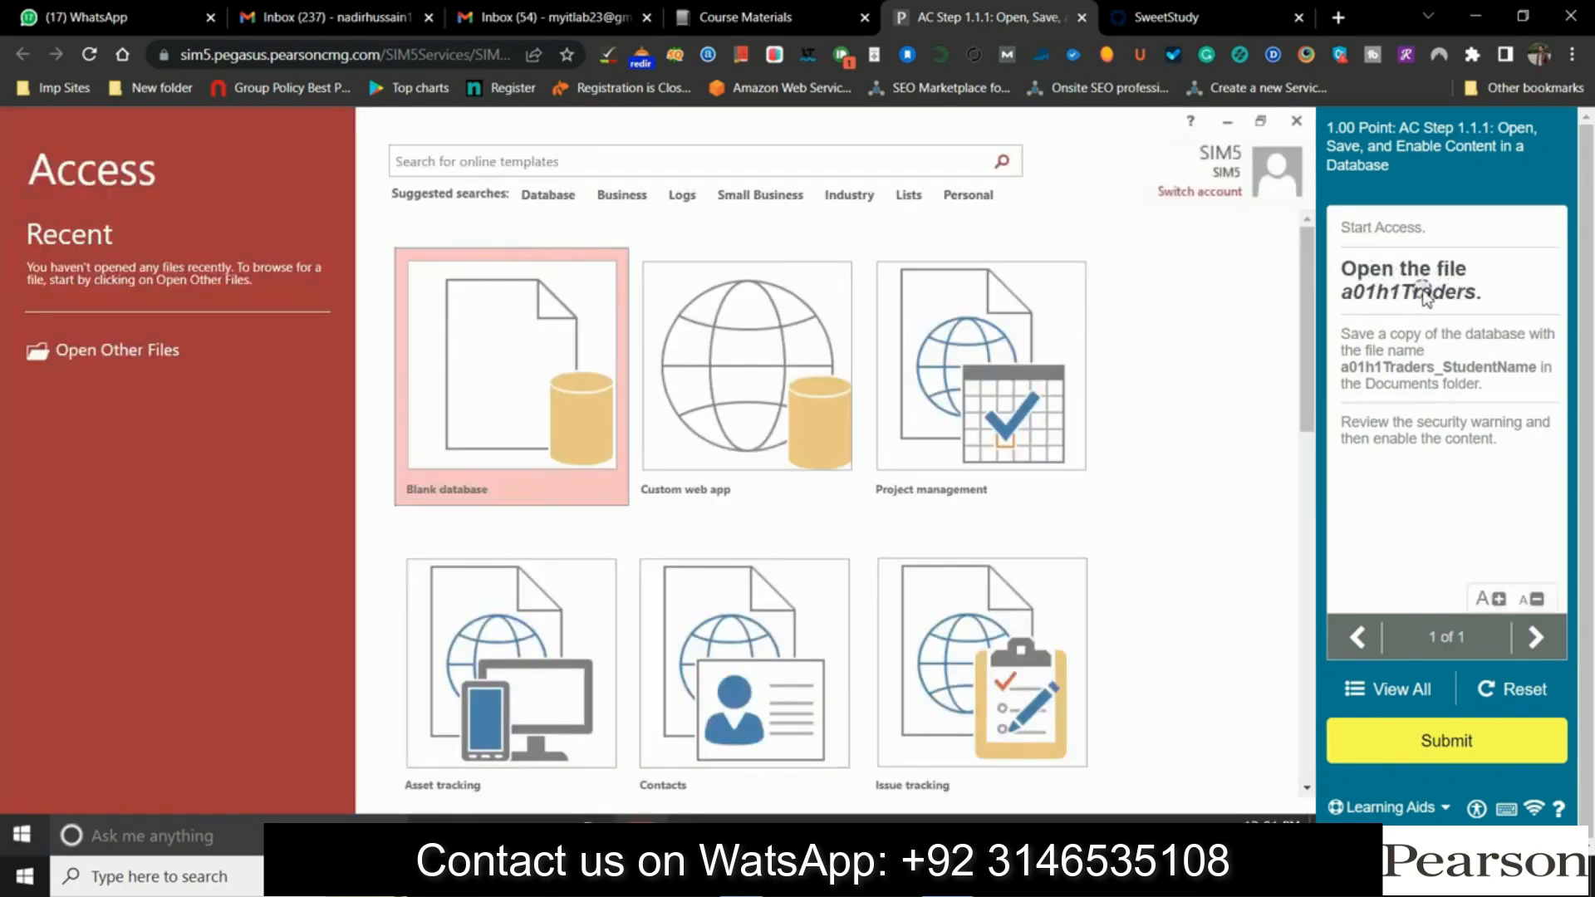
left_click(92, 355)
left_click(253, 481)
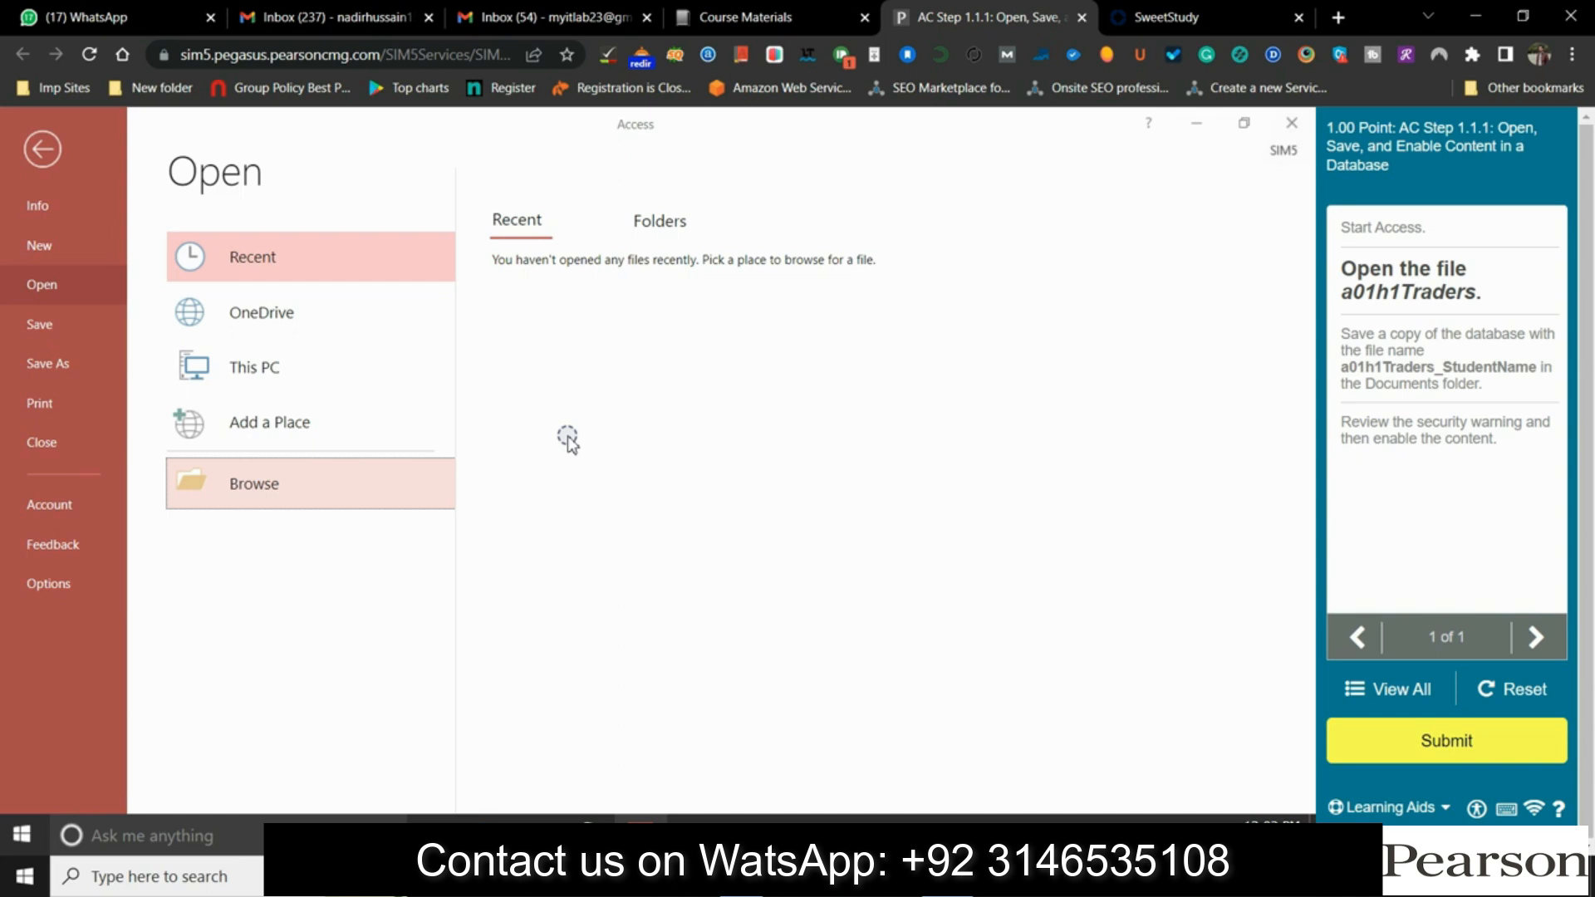
left_click(529, 410)
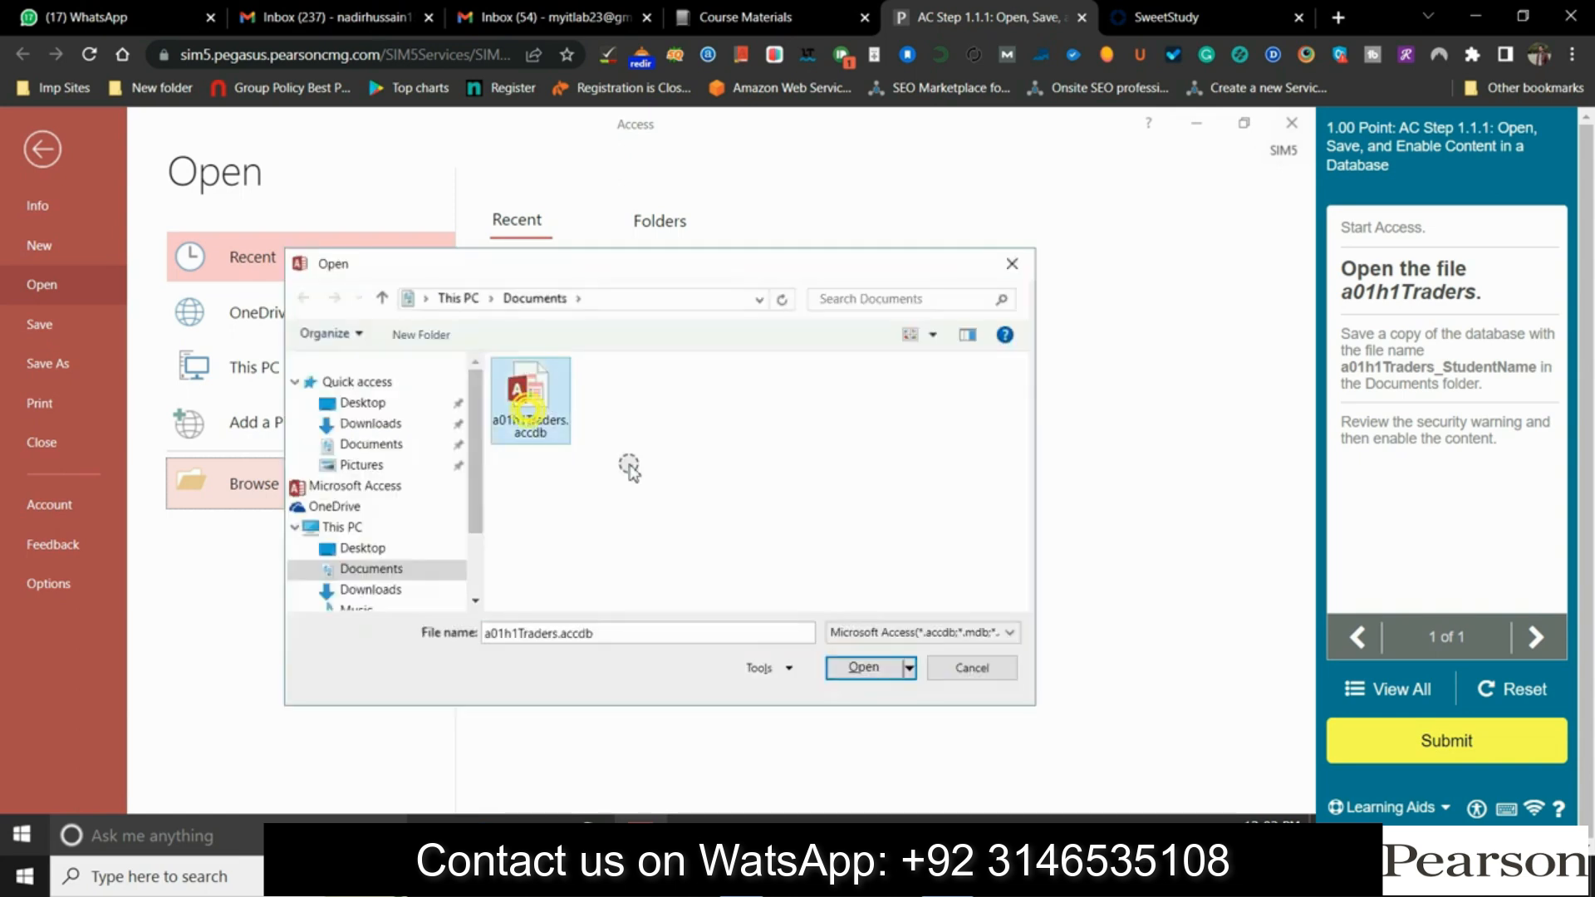
left_click(863, 667)
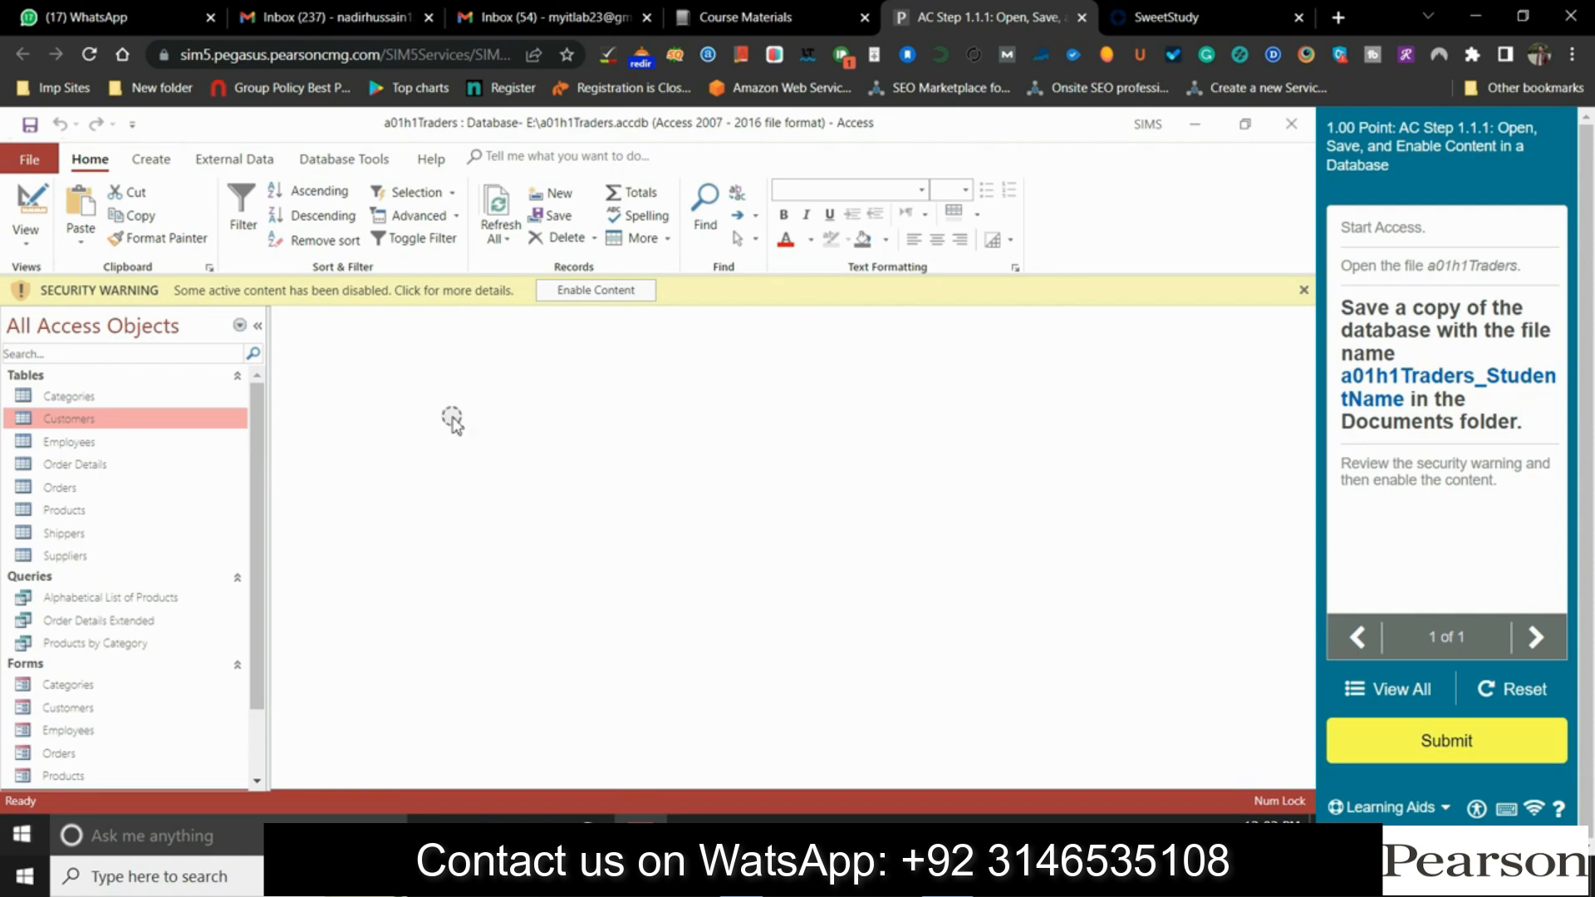
Save a copy of the database as a01h1Traders_StudentName in the Documents folder
left_click(28, 128)
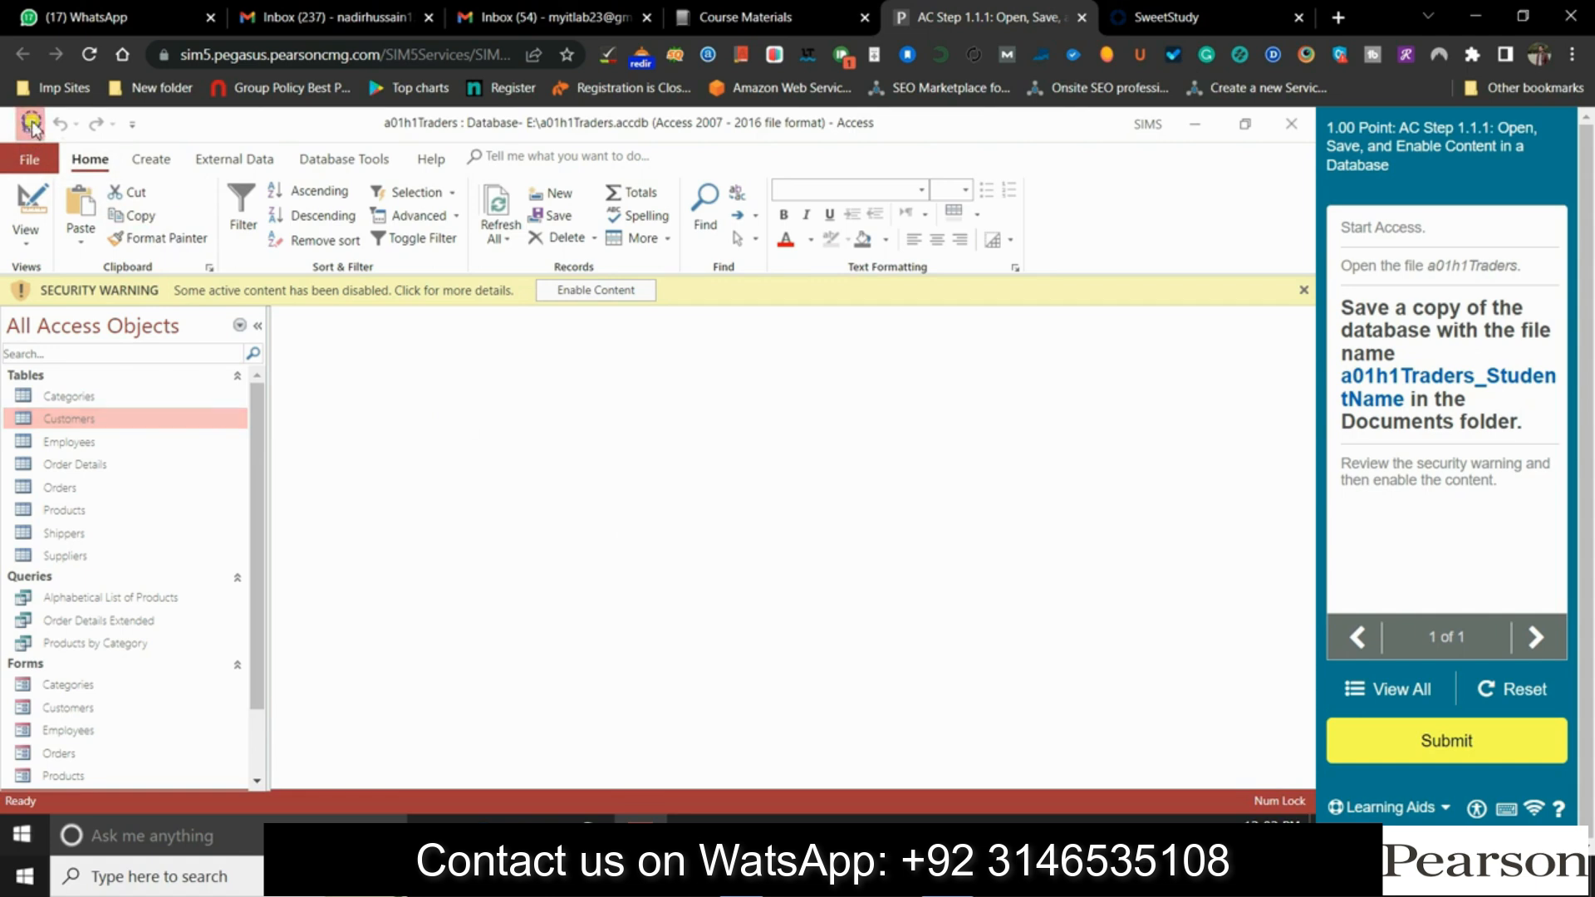
left_click(34, 156)
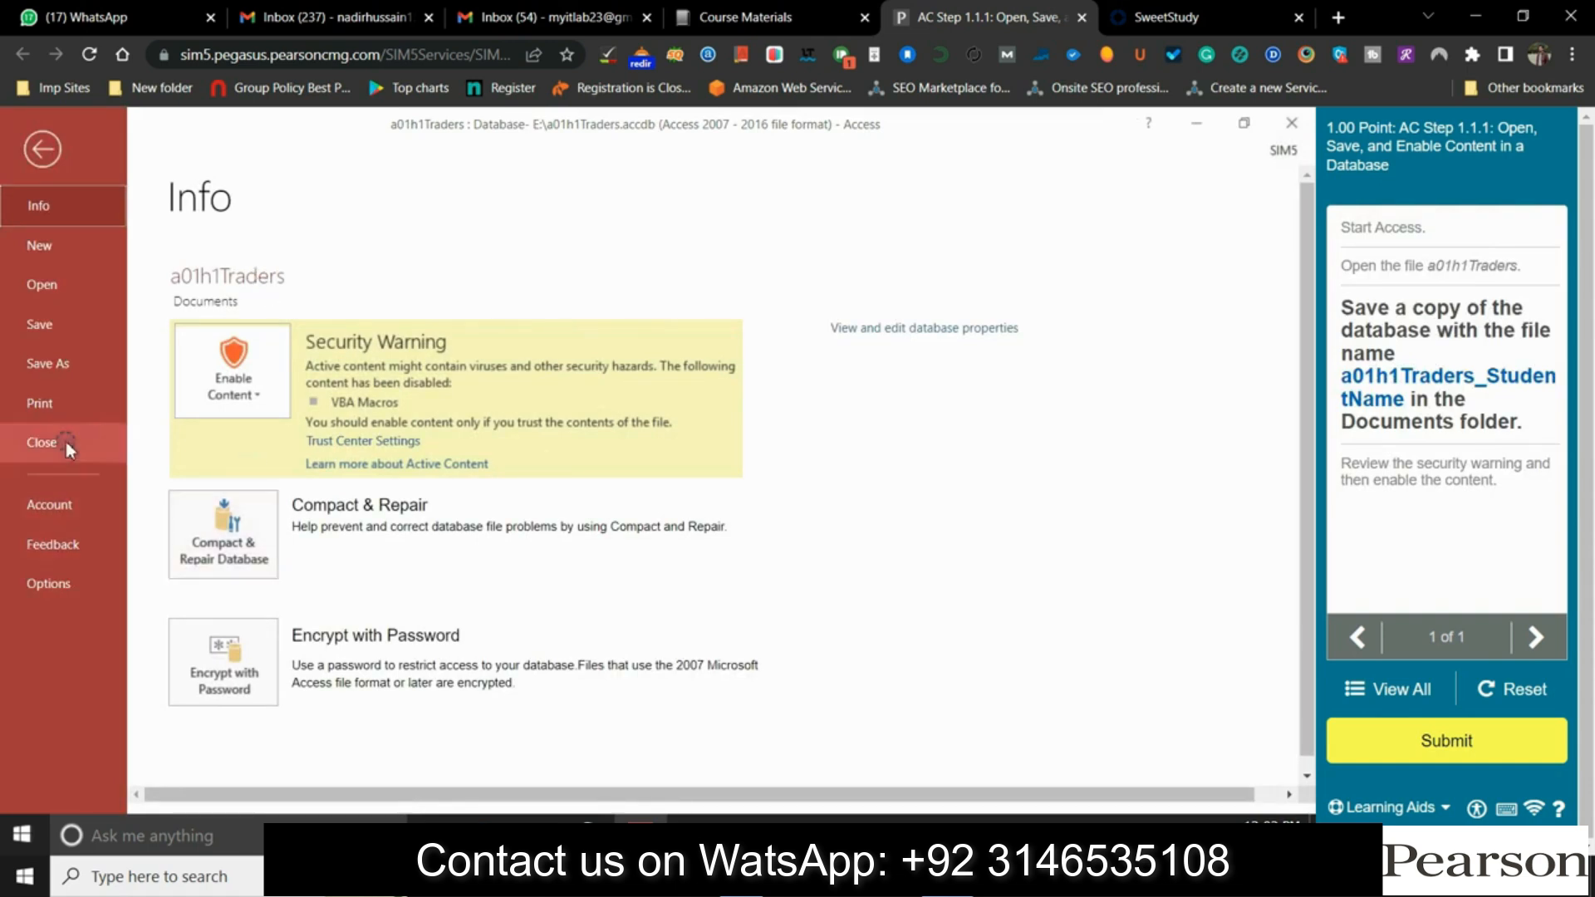
left_click(50, 359)
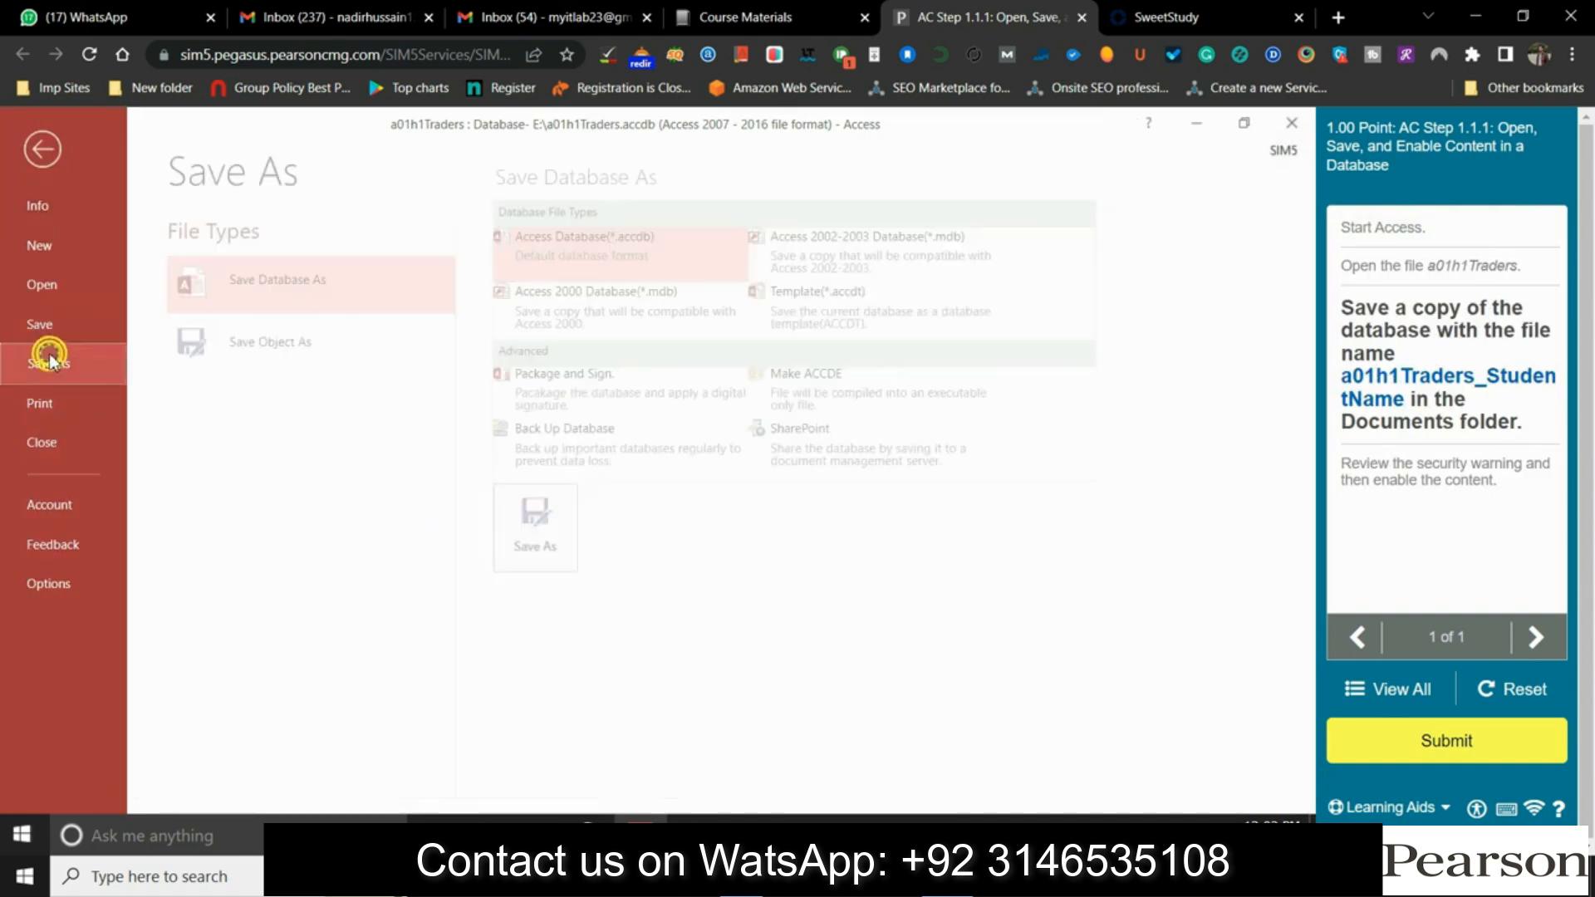
left_click(517, 529)
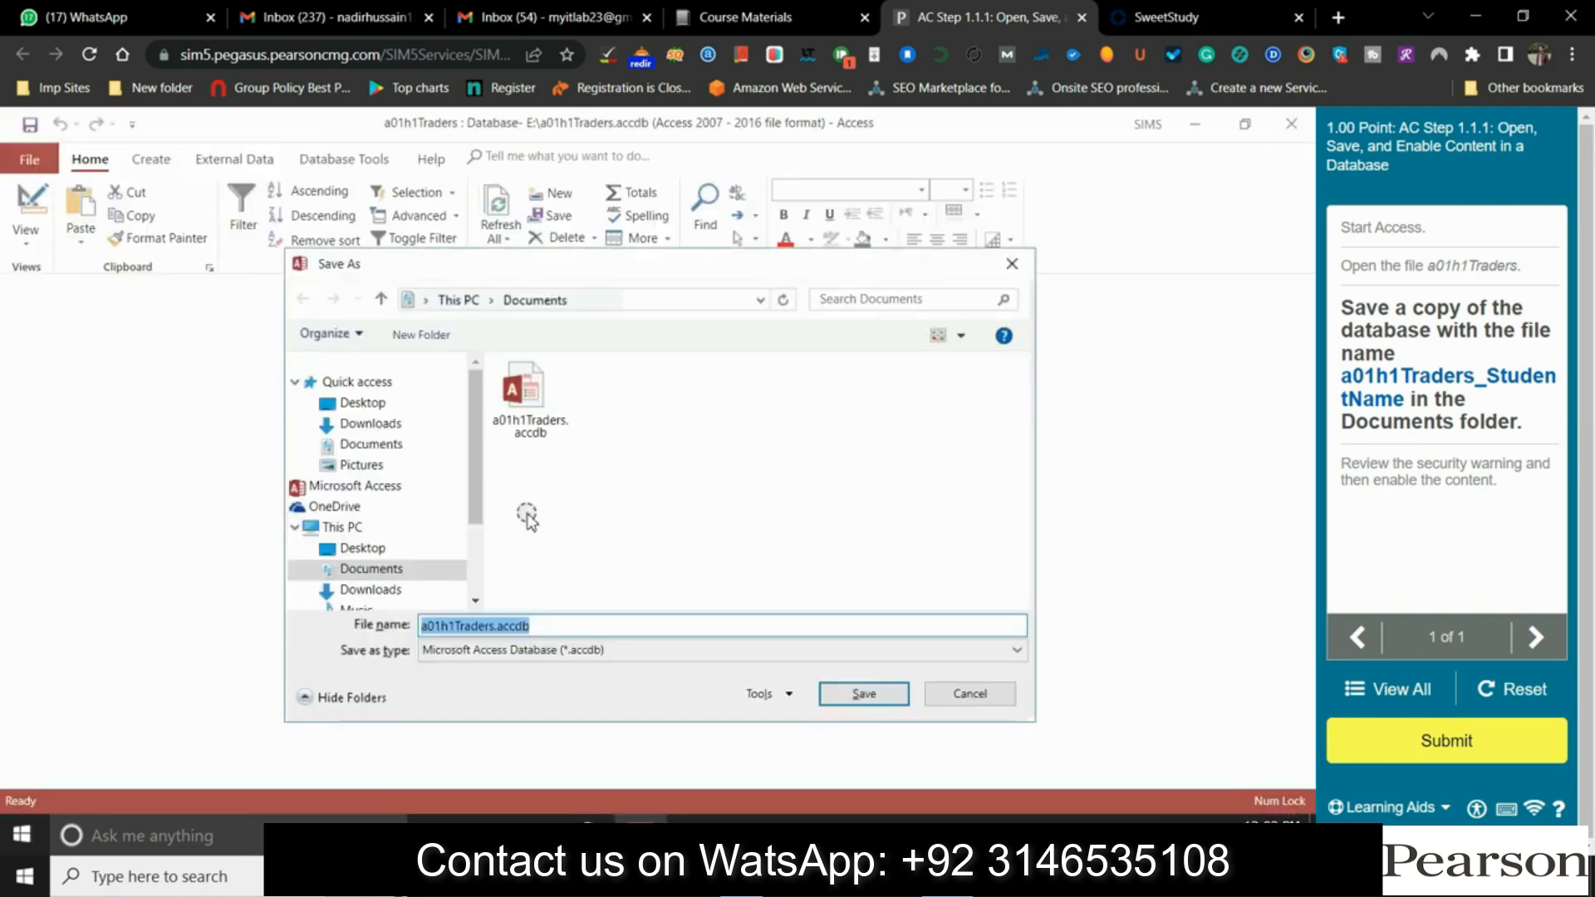
left_click(490, 625)
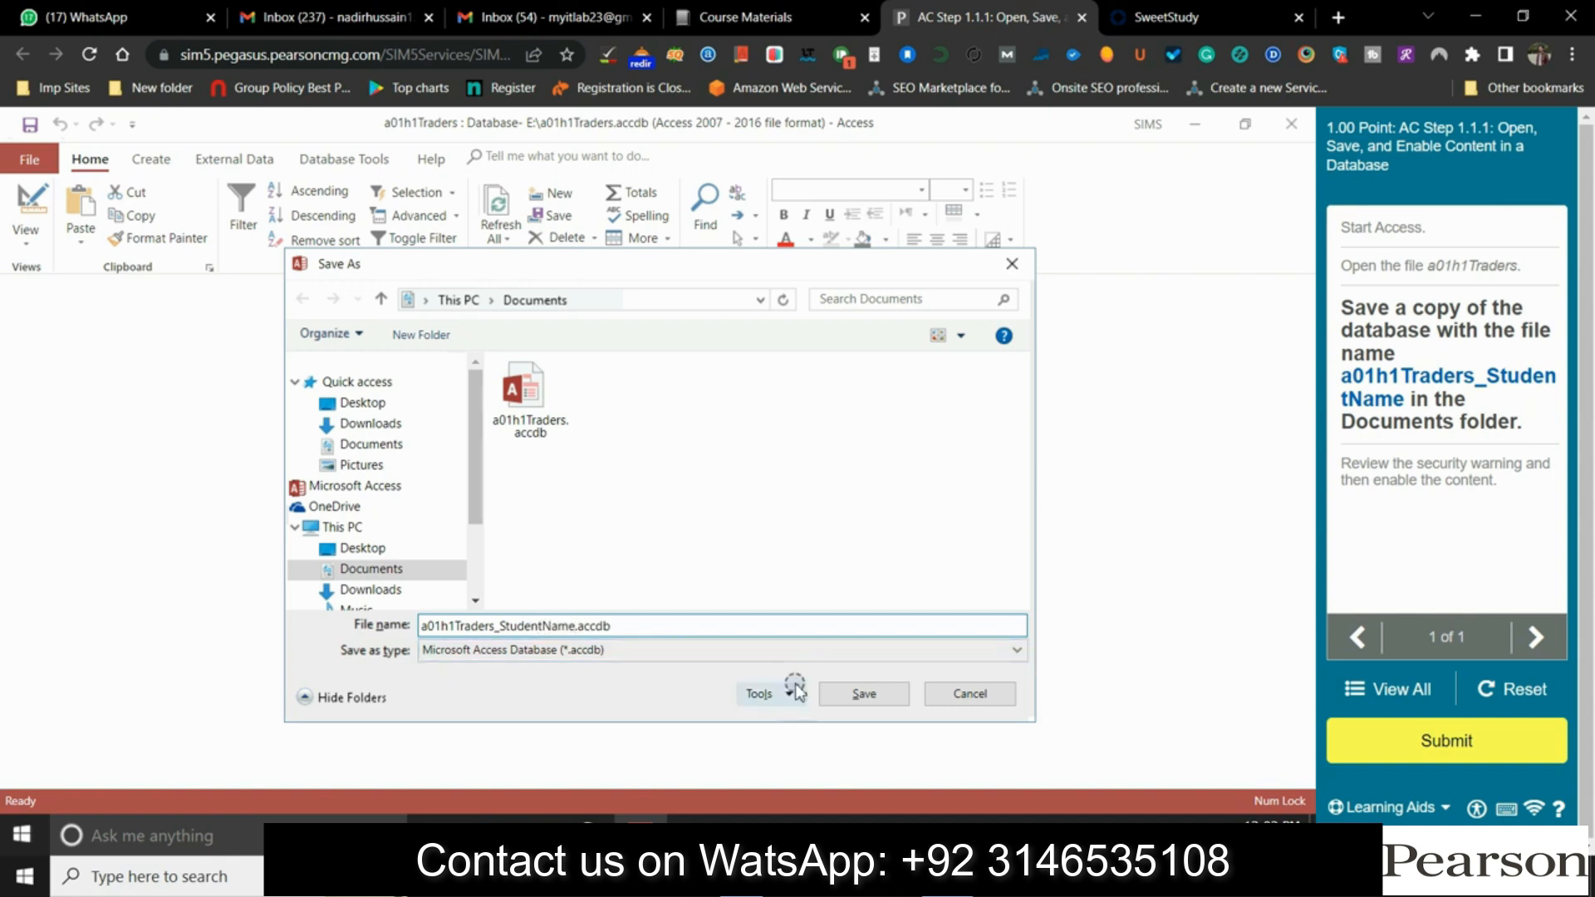
left_click(864, 693)
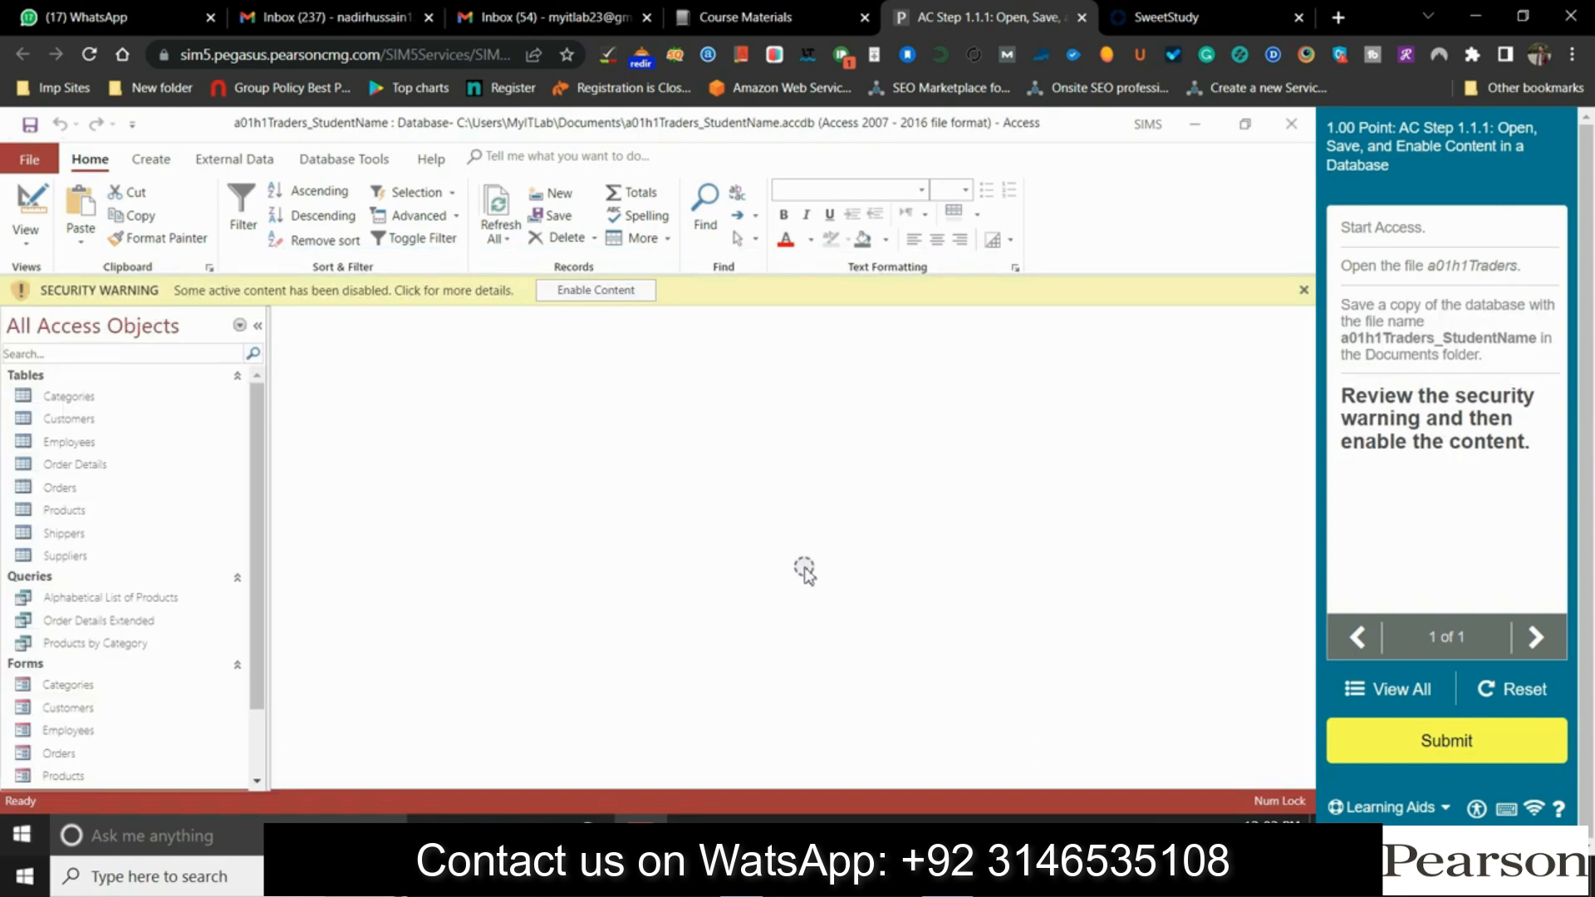
Enable the database's blocked content from the security warning and submit the training
left_click(623, 291)
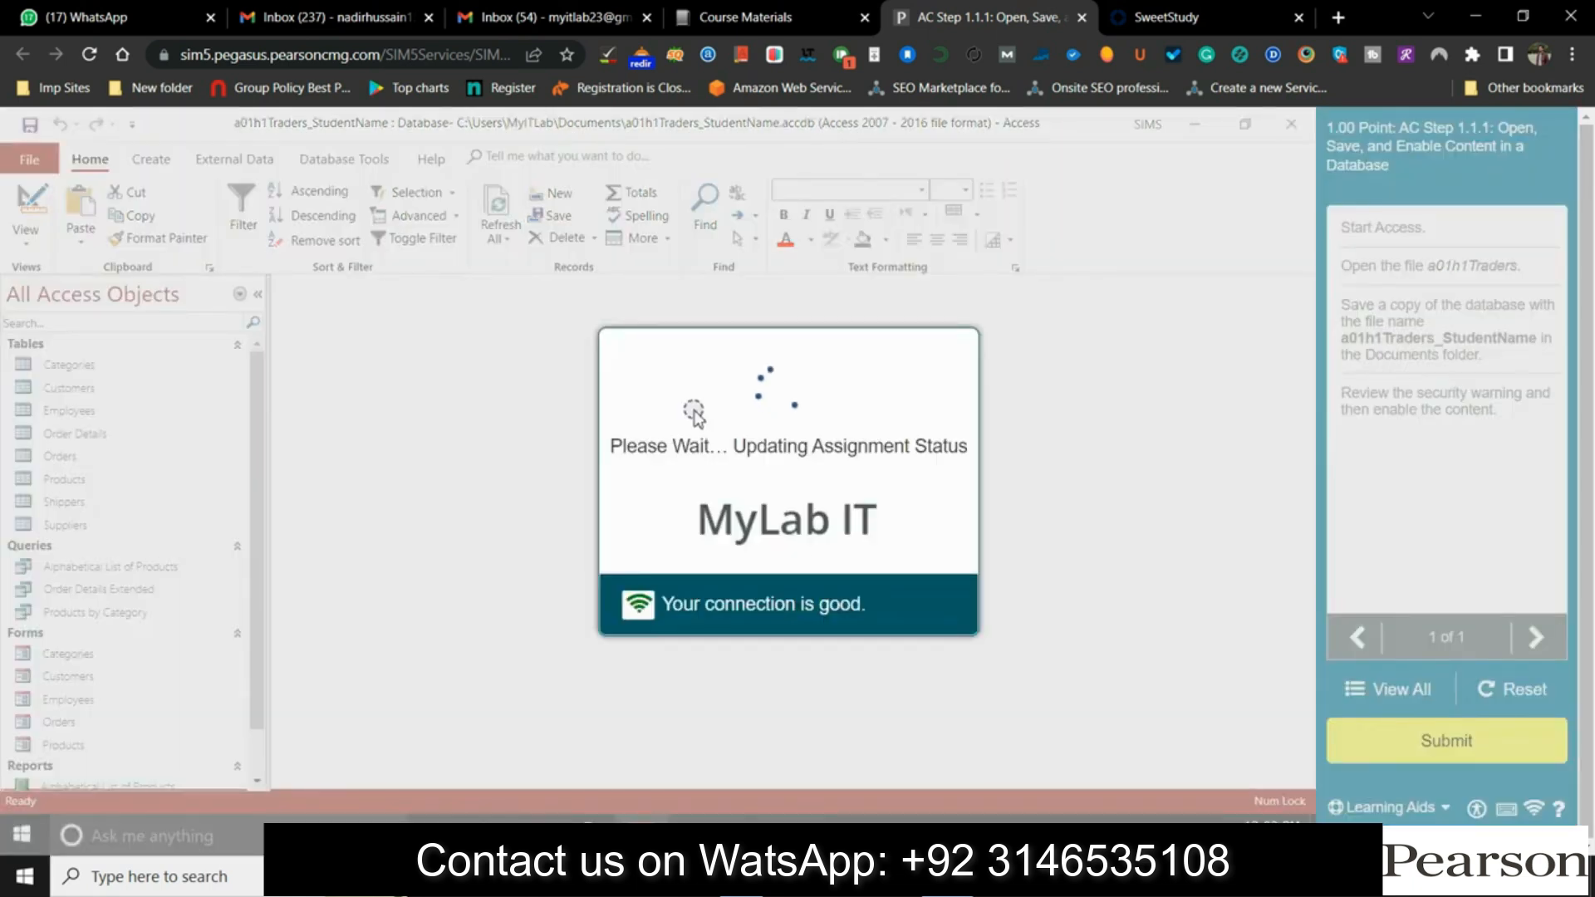
left_click(792, 560)
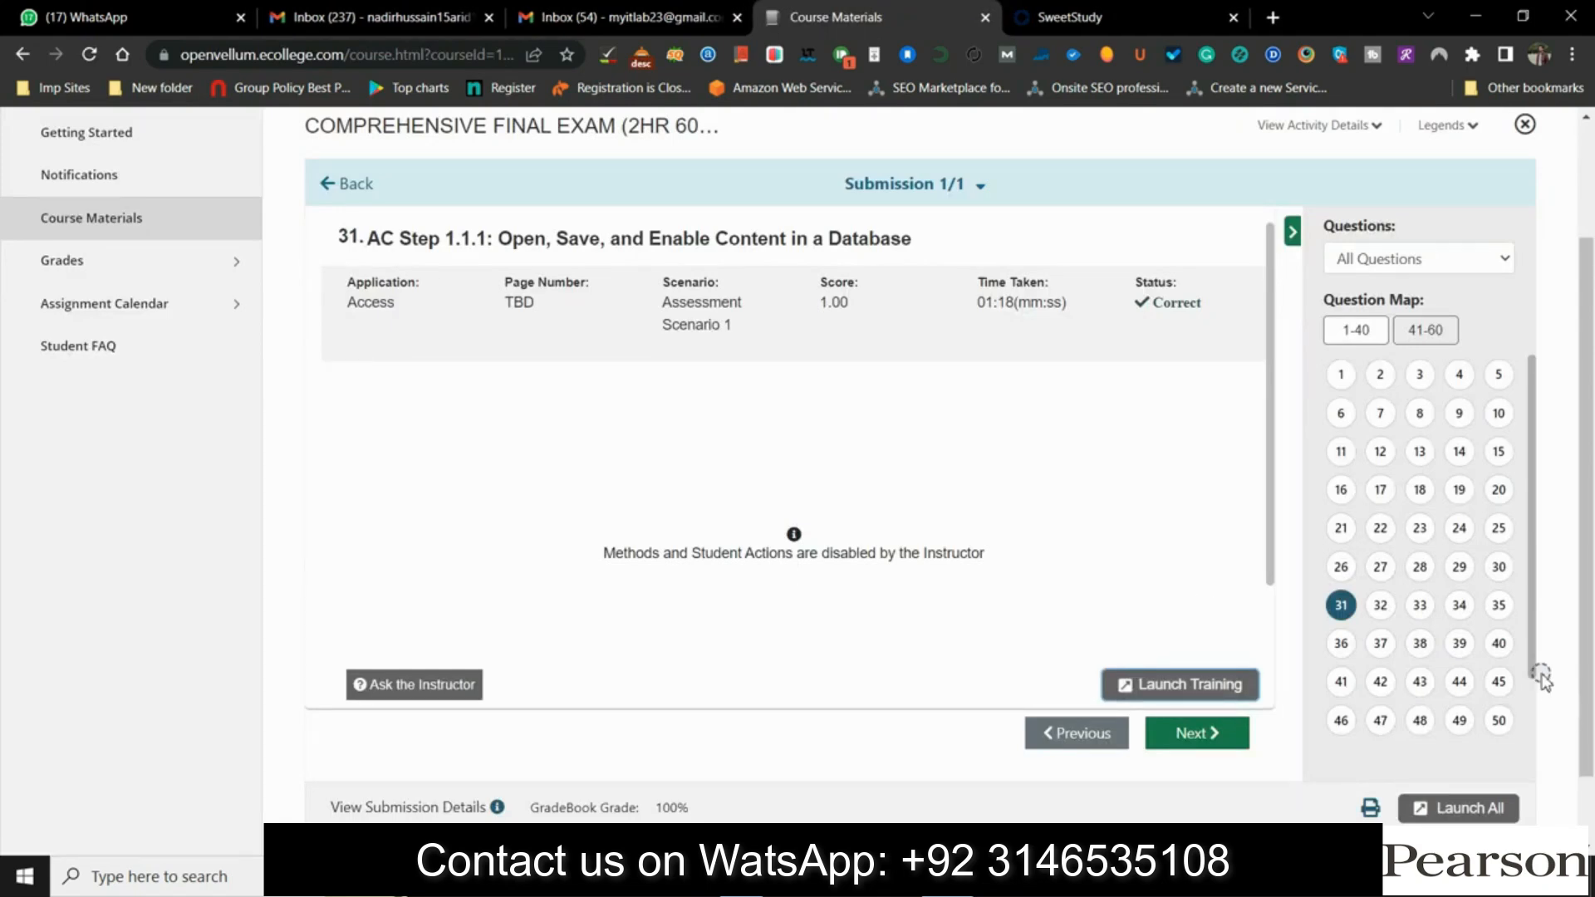
Check the result of question 60 in the exam submission and return to the list of submissions
scroll(1527, 675, "down", 3)
left_click(1498, 722)
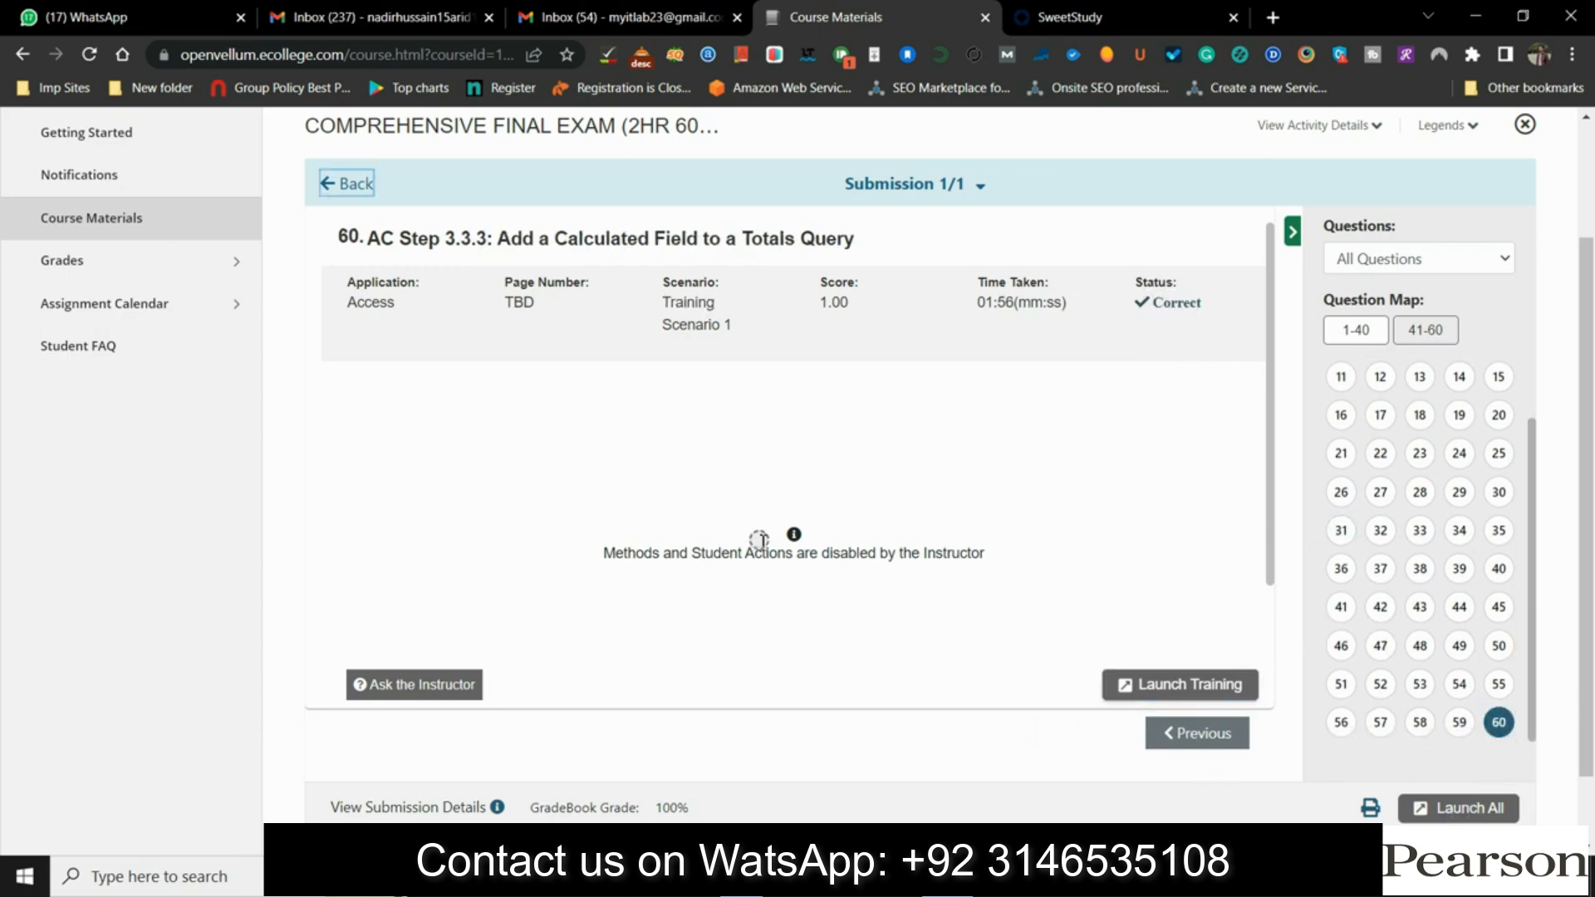
left_click(340, 183)
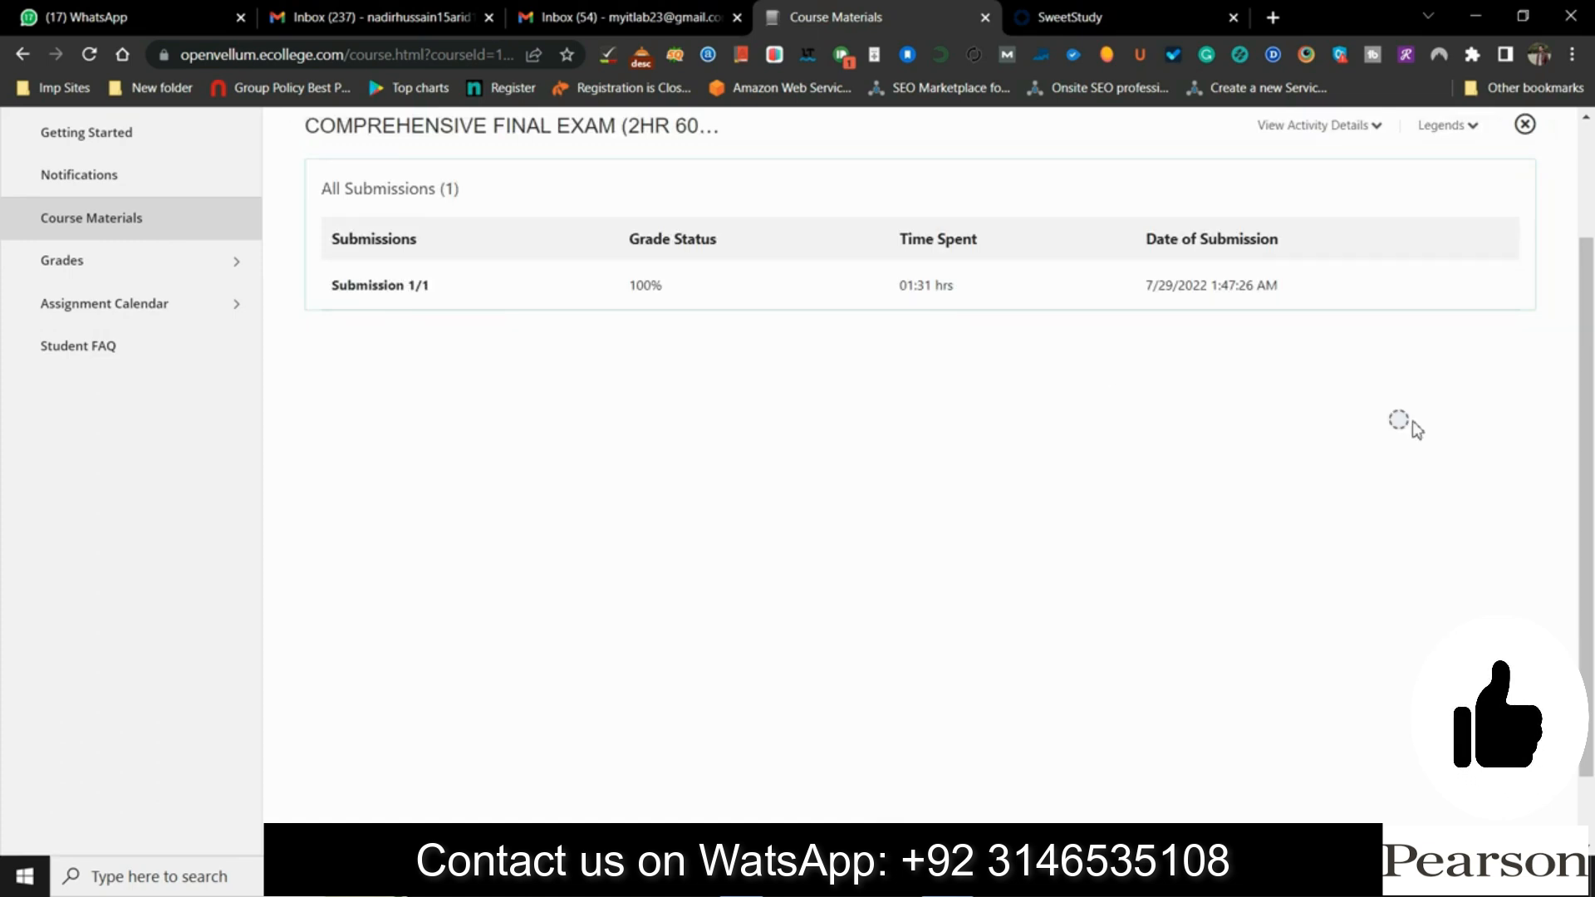
left_click_drag(1585, 510, 1584, 490)
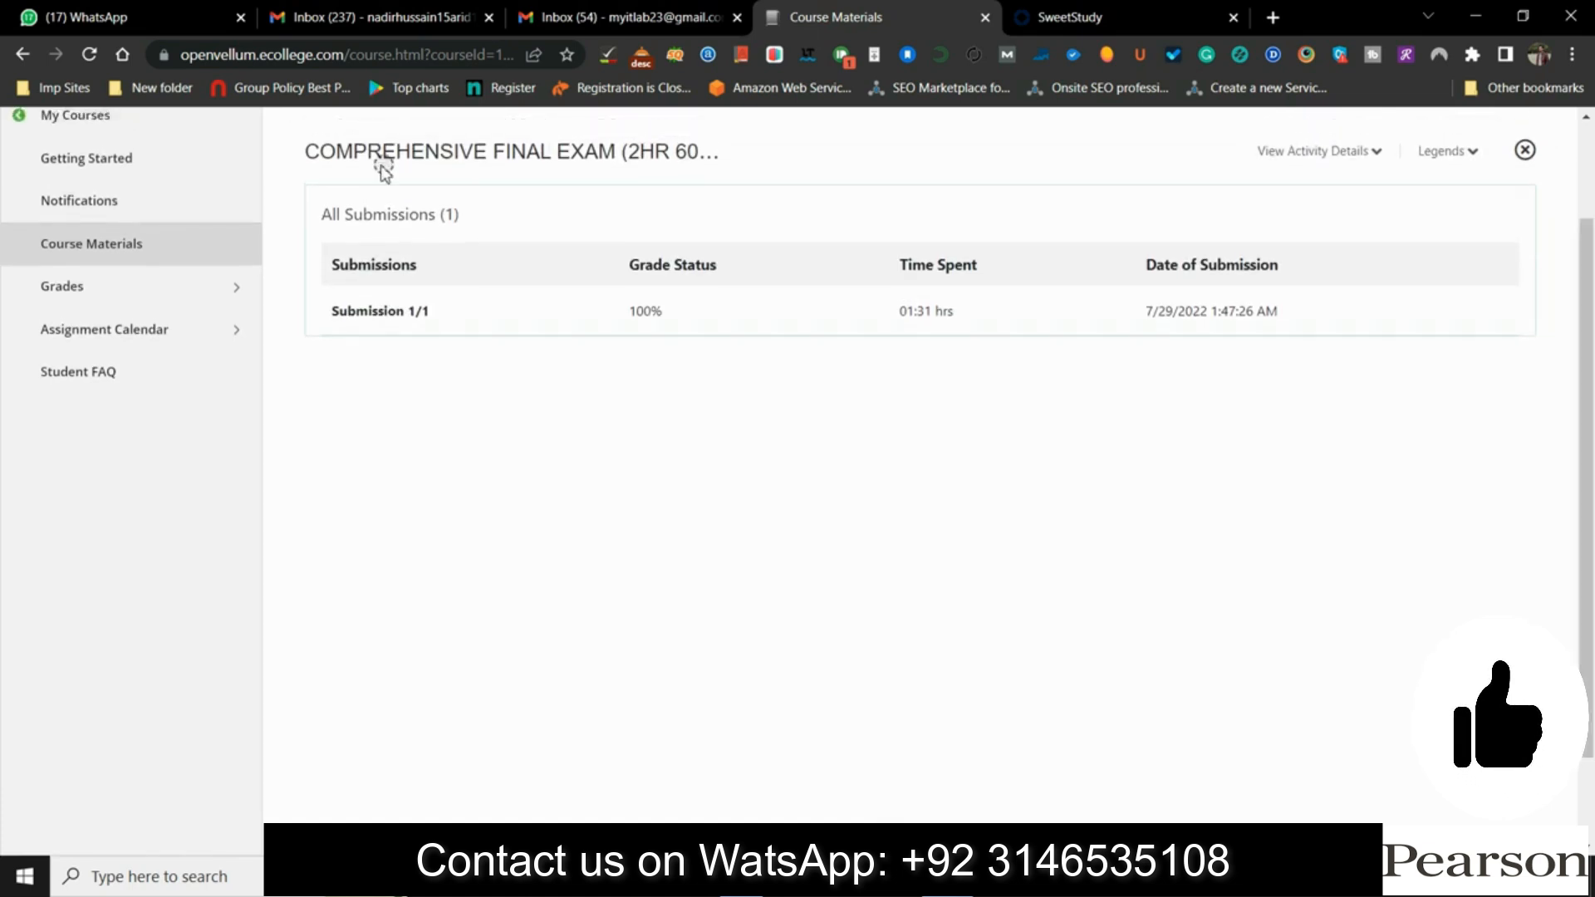
left_click_drag(368, 154, 556, 176)
left_click_drag(304, 150, 609, 172)
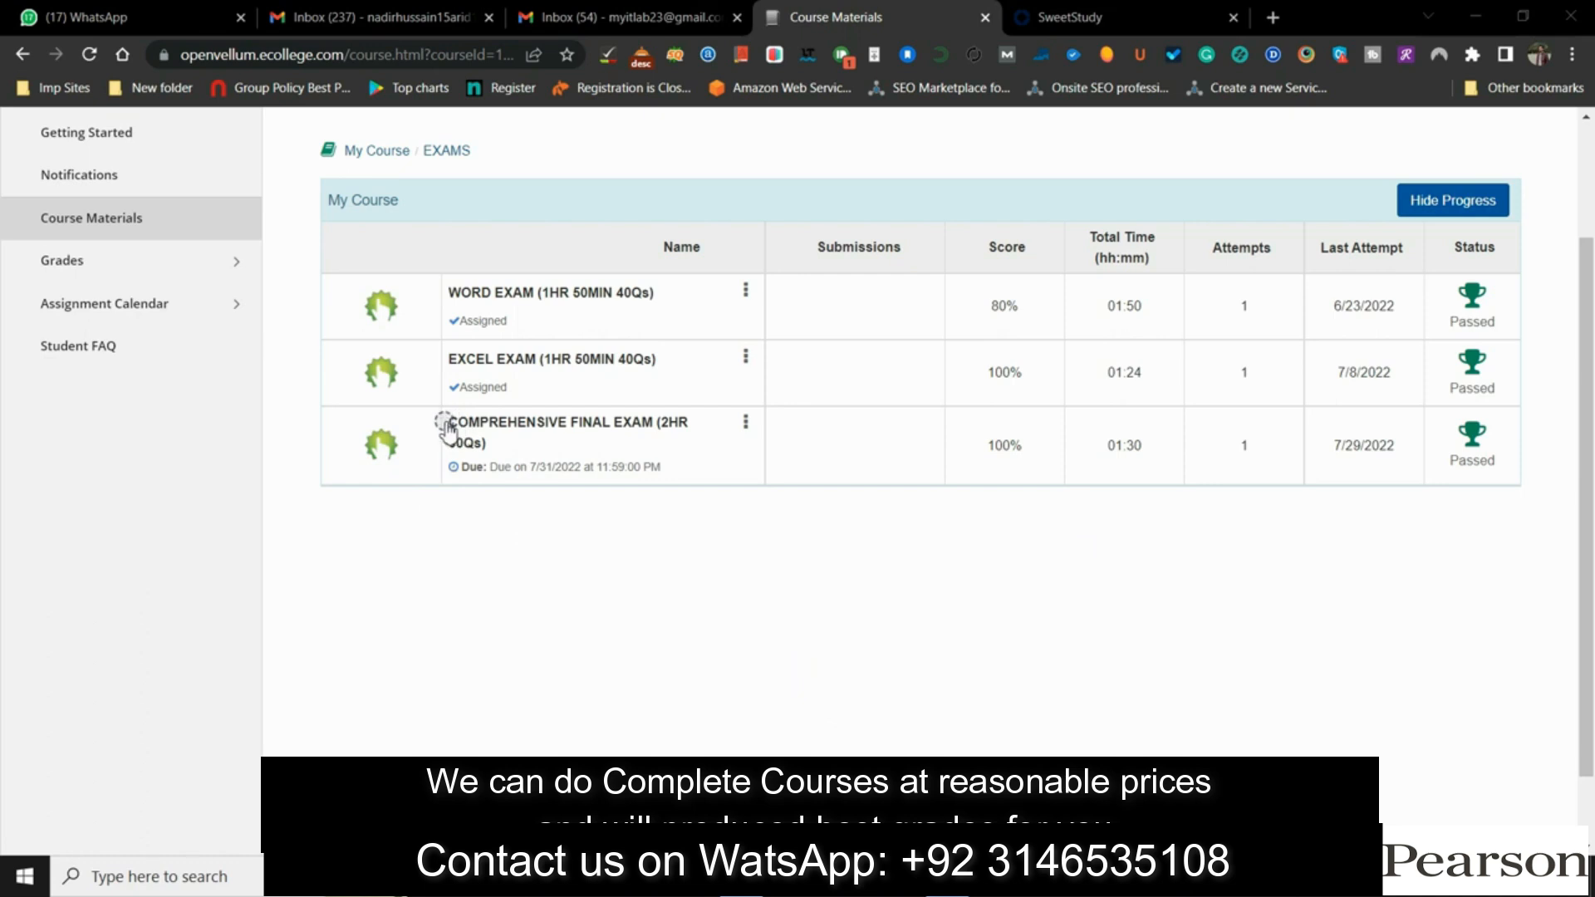
left_click_drag(446, 423, 551, 453)
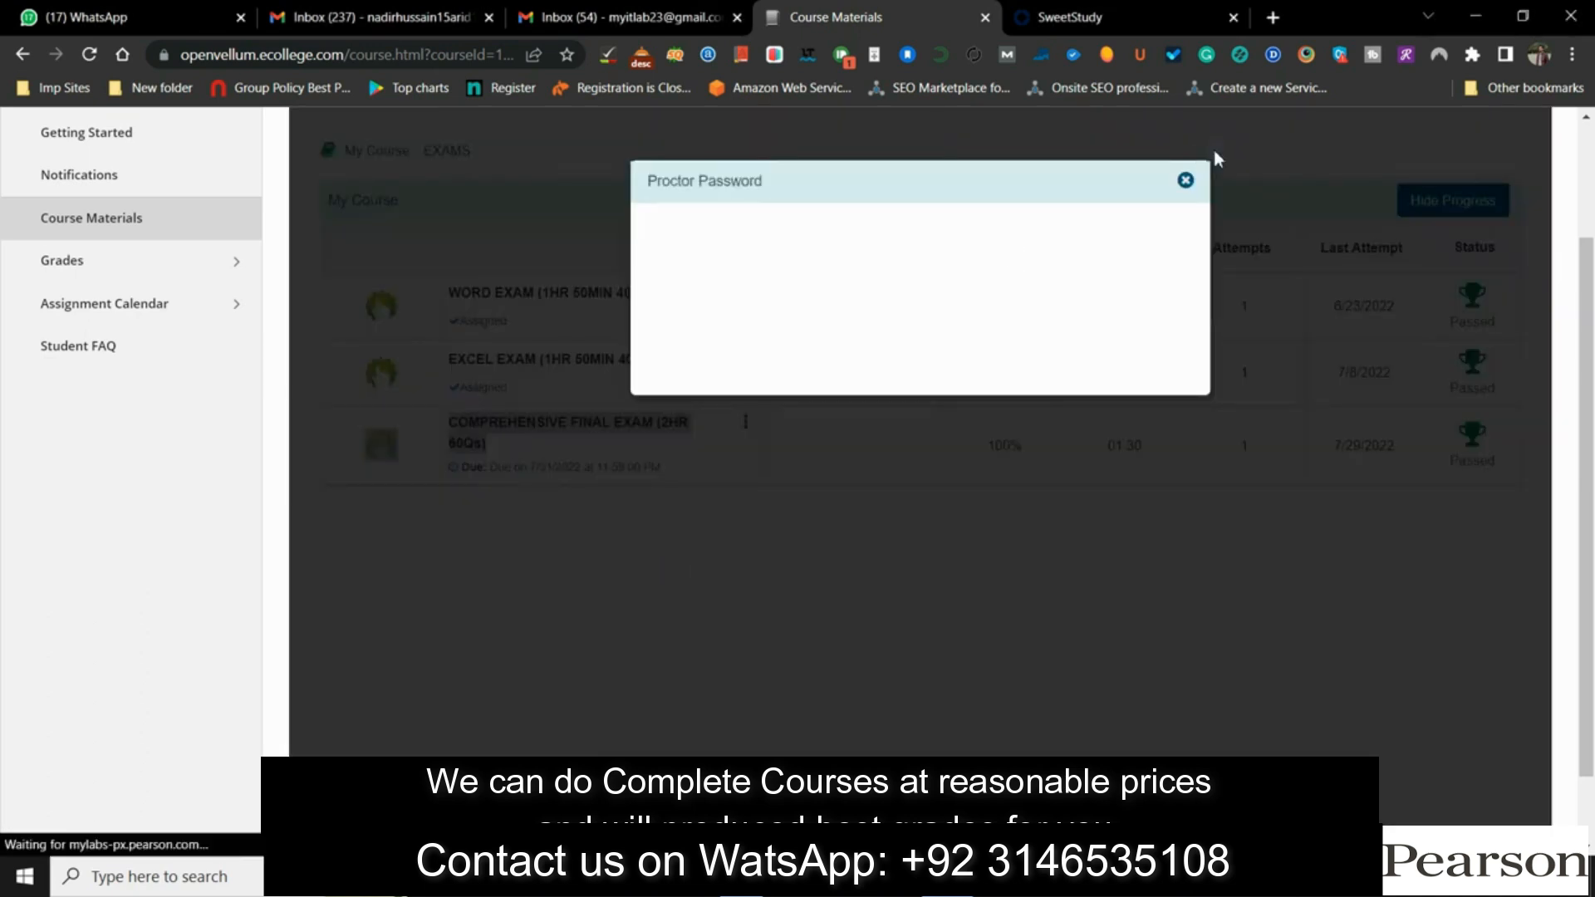
left_click(1184, 180)
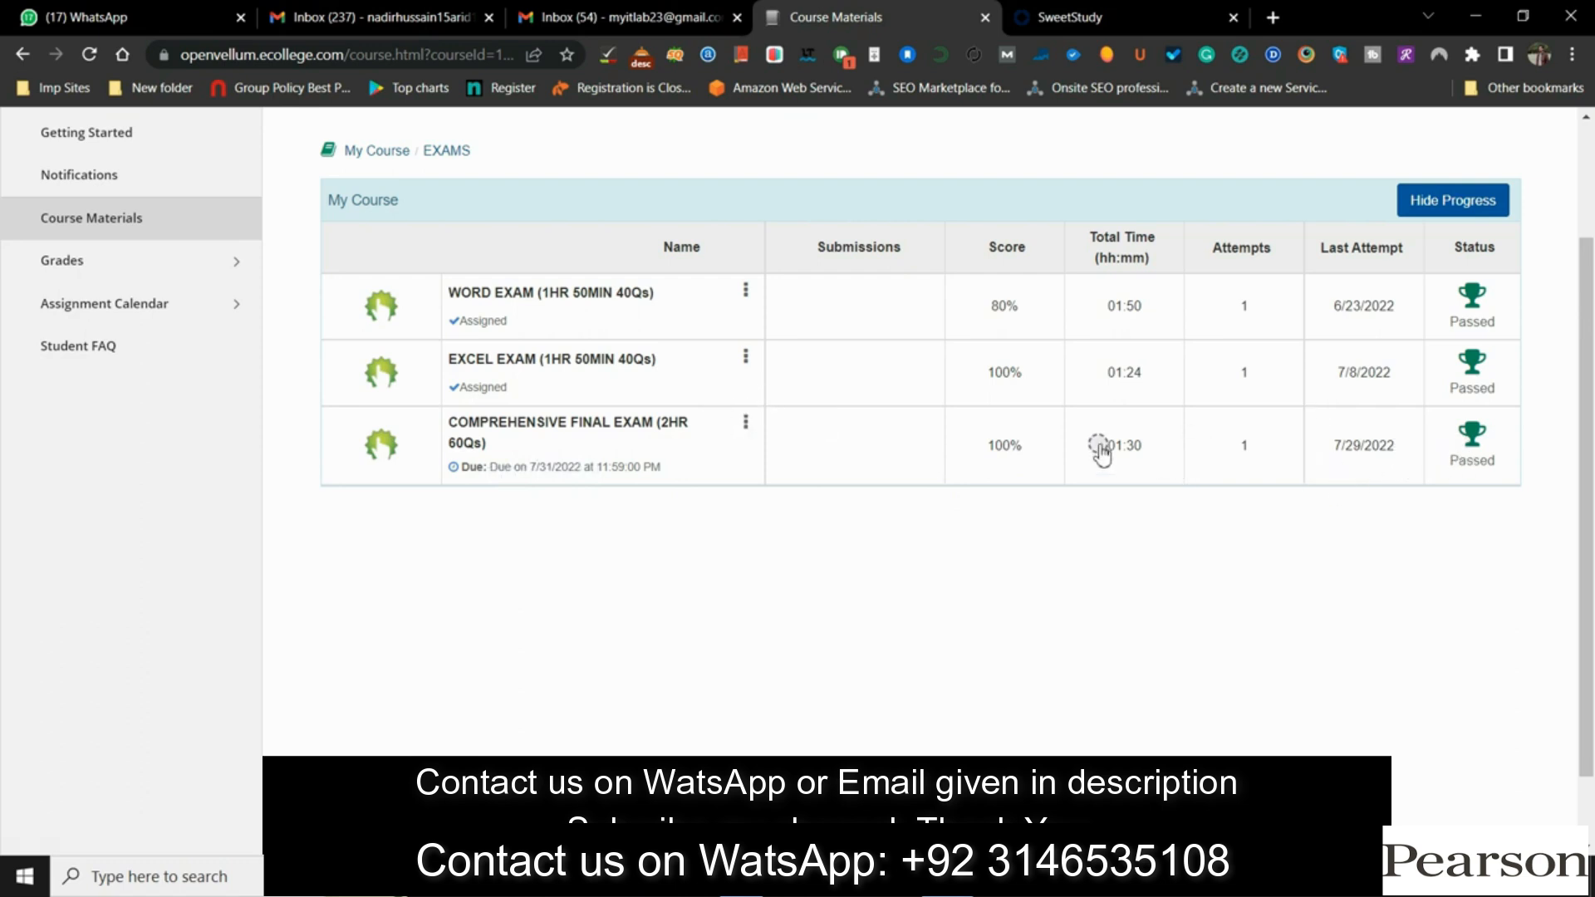
View the submissions of the Comprehensive Final Exam and open Submission 1/1
left_click(747, 423)
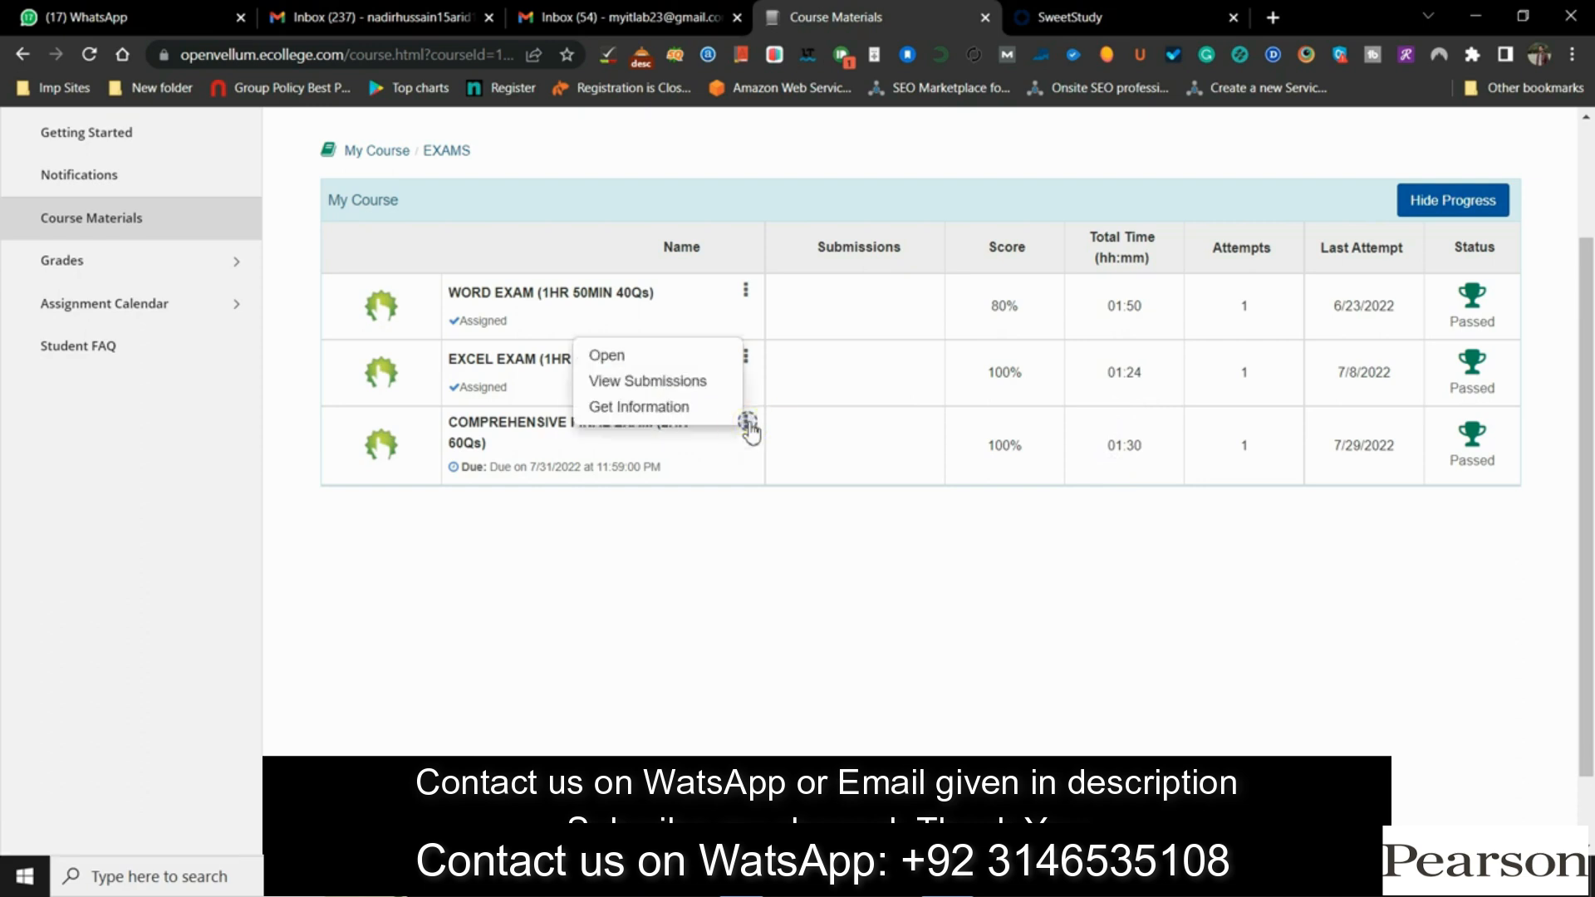
left_click(659, 388)
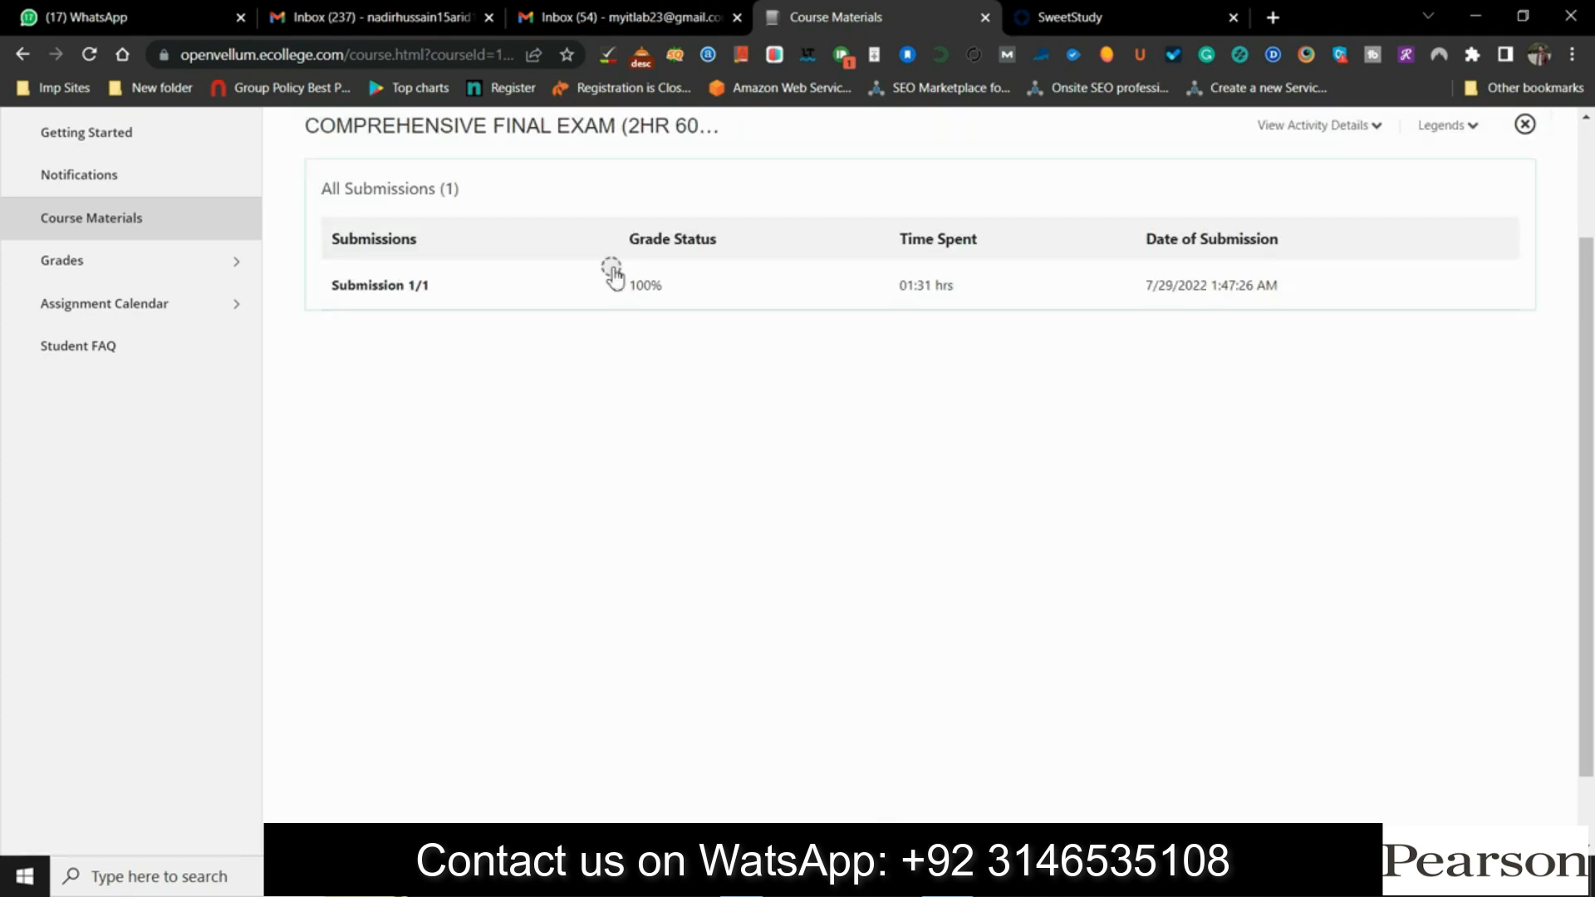
left_click(651, 287)
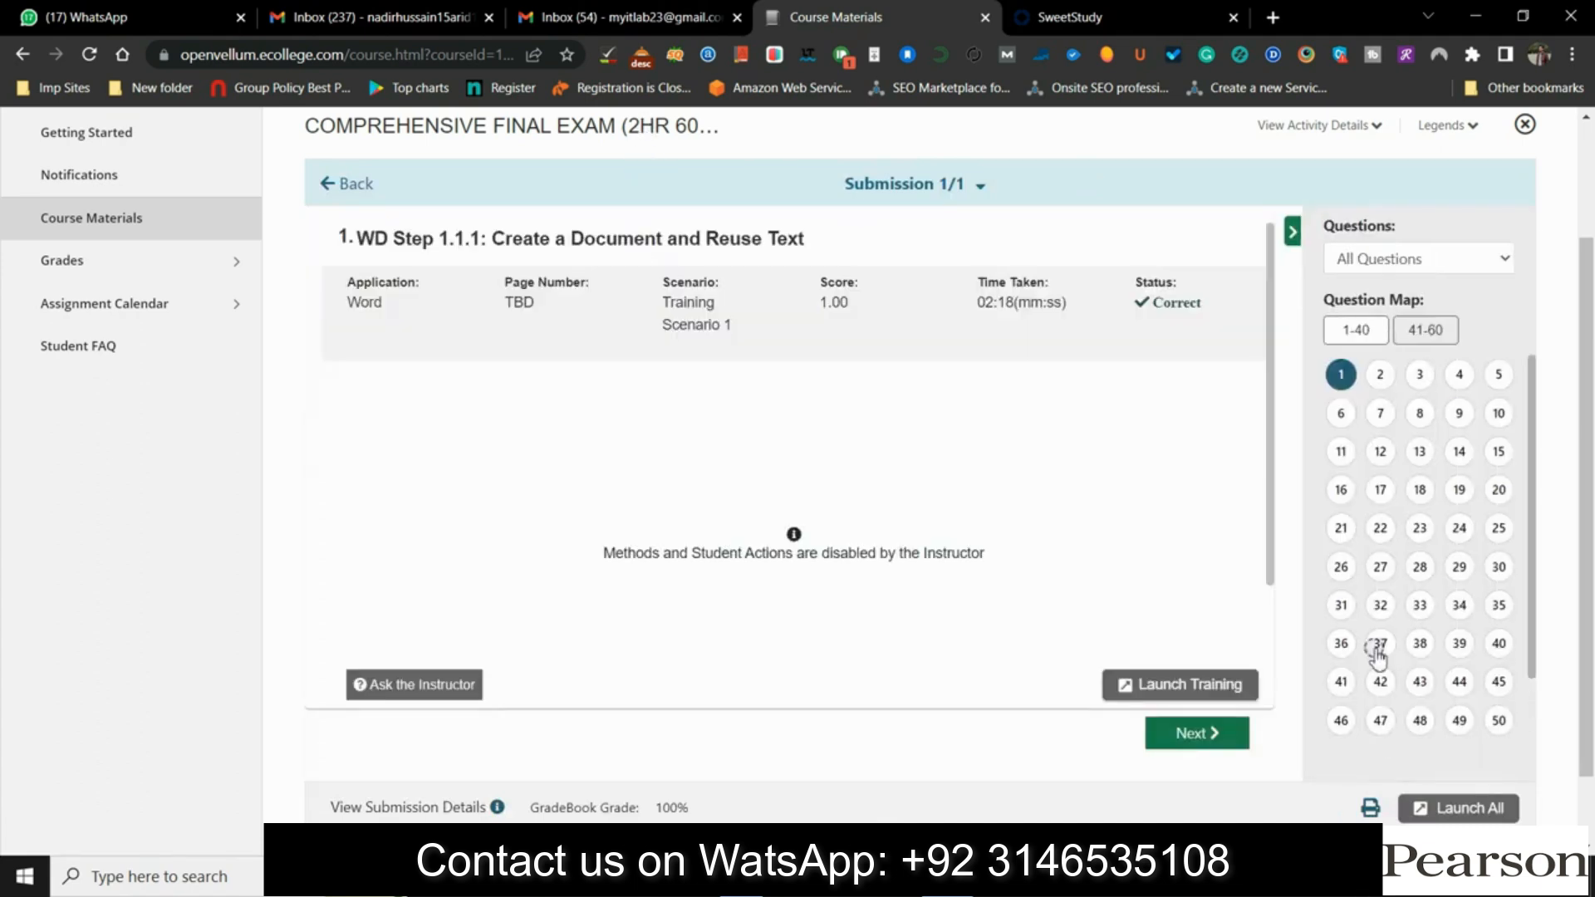
Review questions 60, 1, 29 and 34 of the submission and return to question 1
scroll(1531, 650, "down", 2)
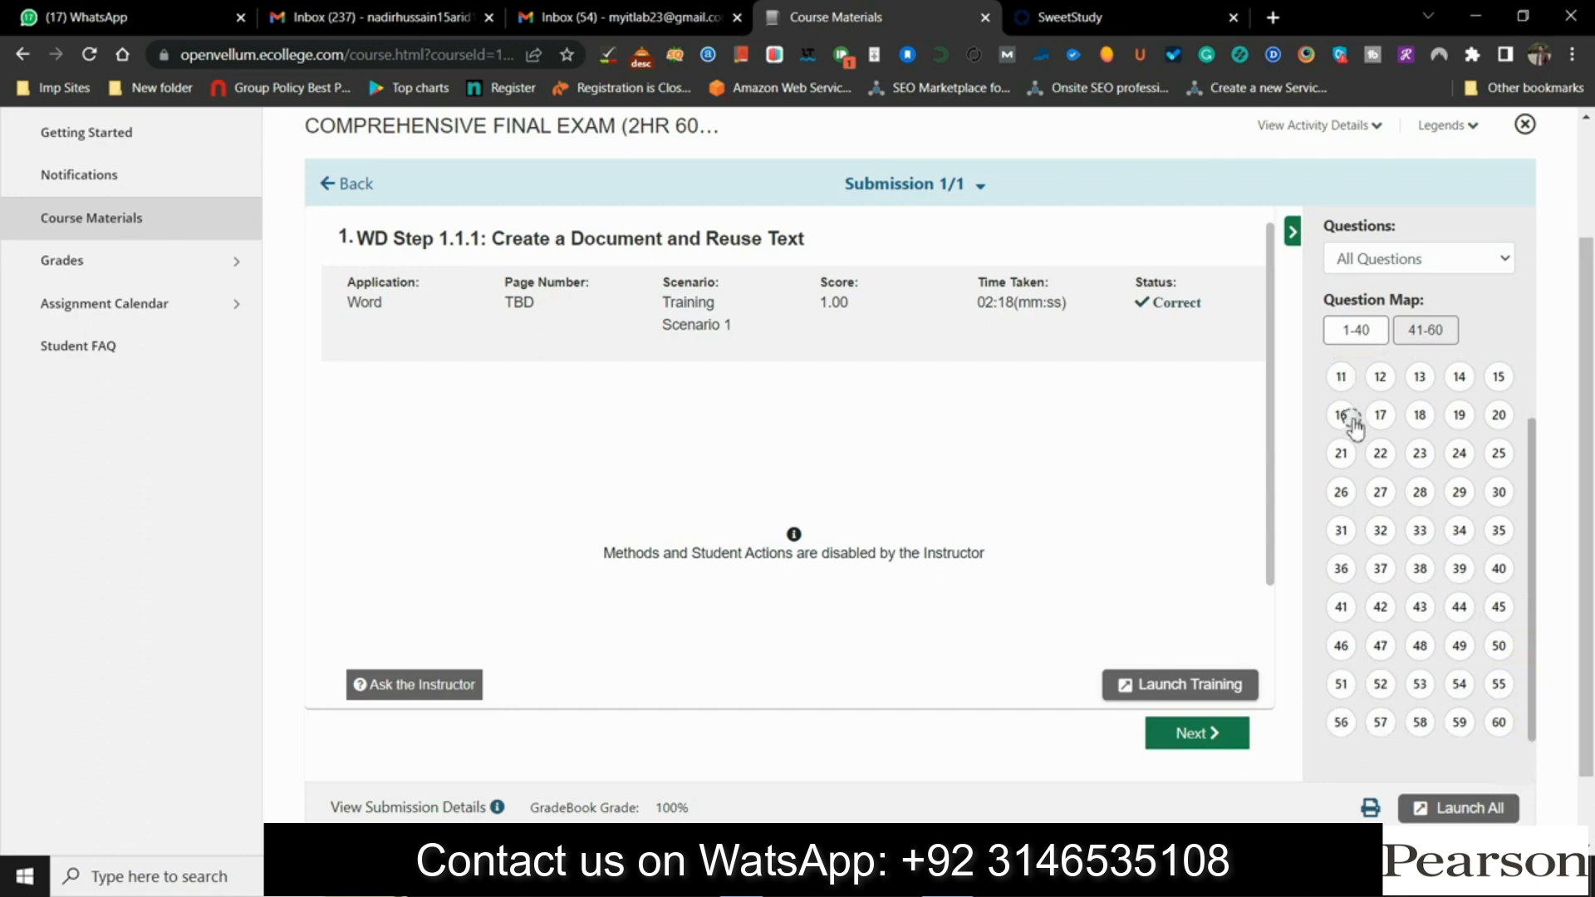
left_click(1498, 722)
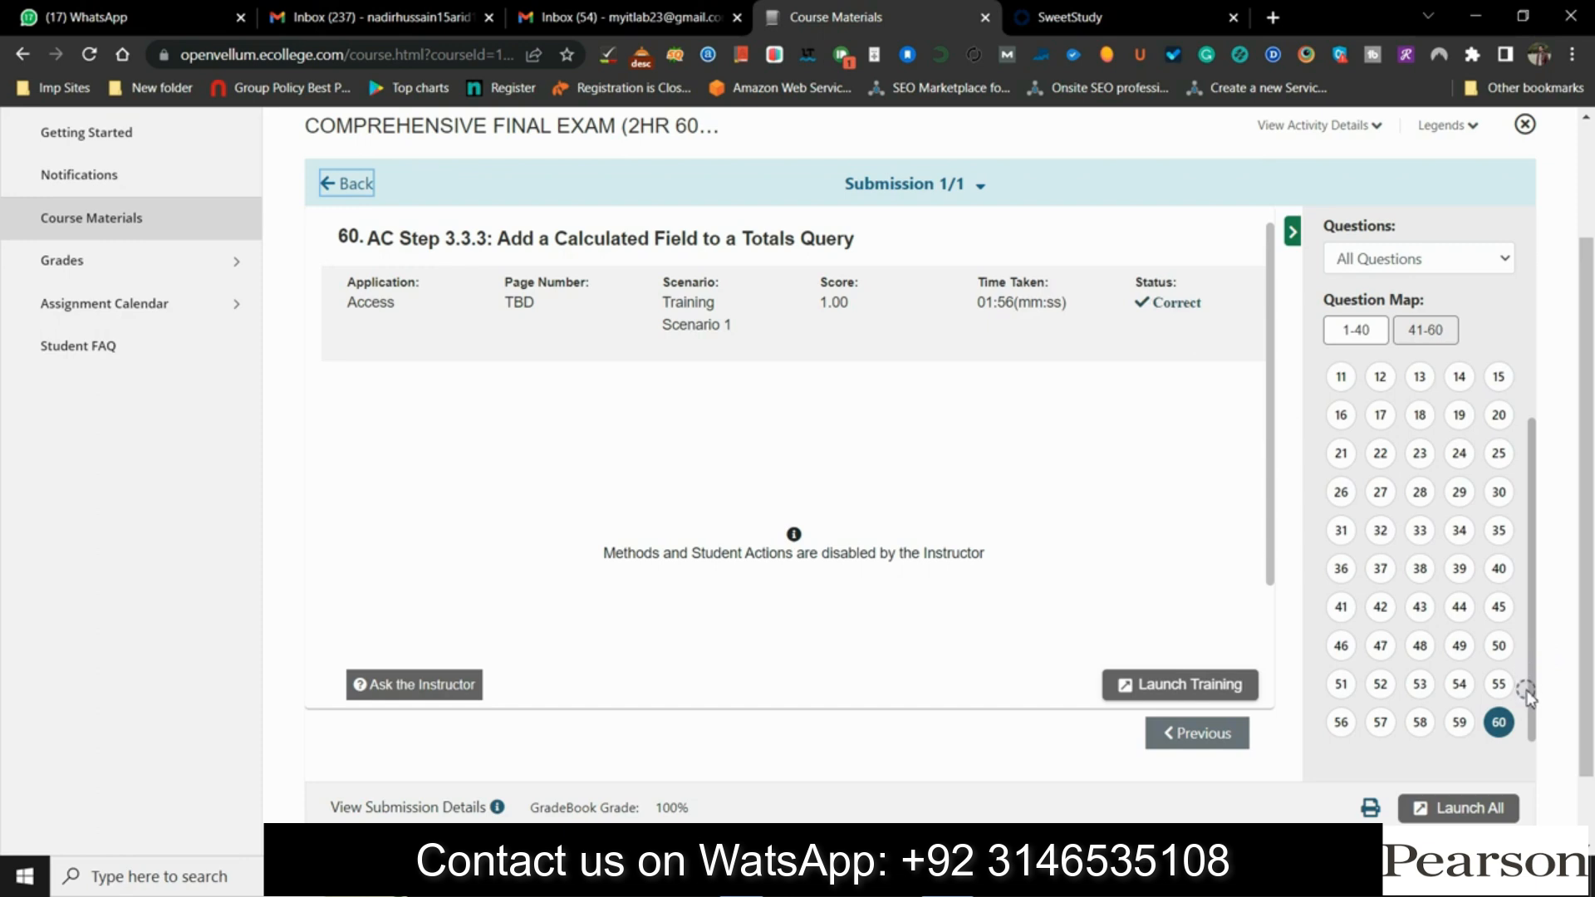
scroll(1532, 710, "up", 2)
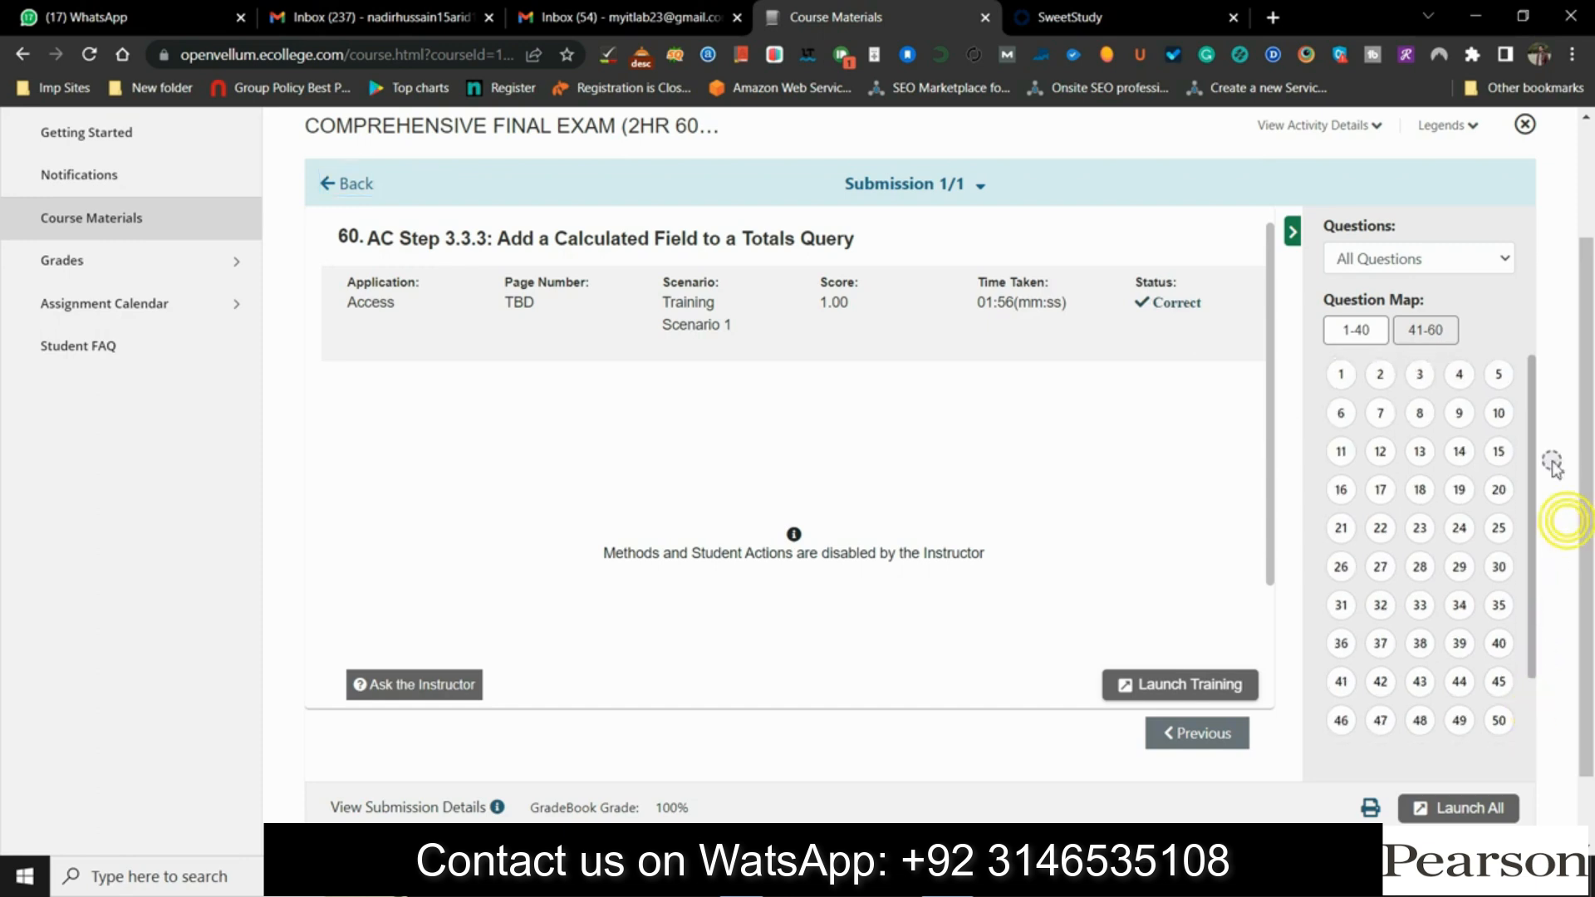
left_click(1341, 374)
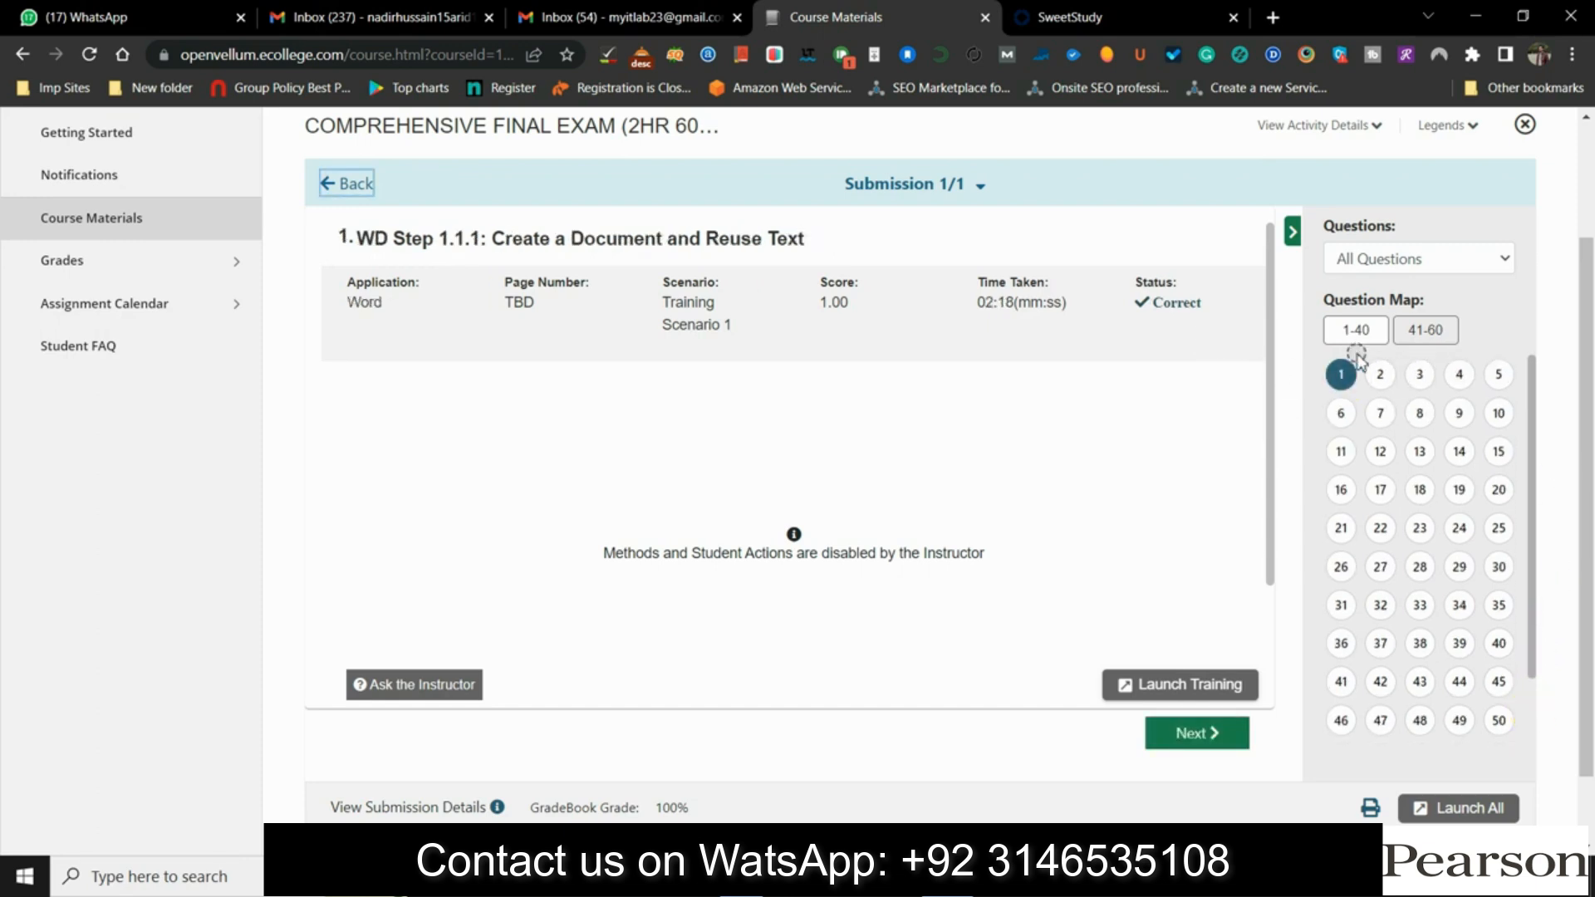
left_click(1458, 565)
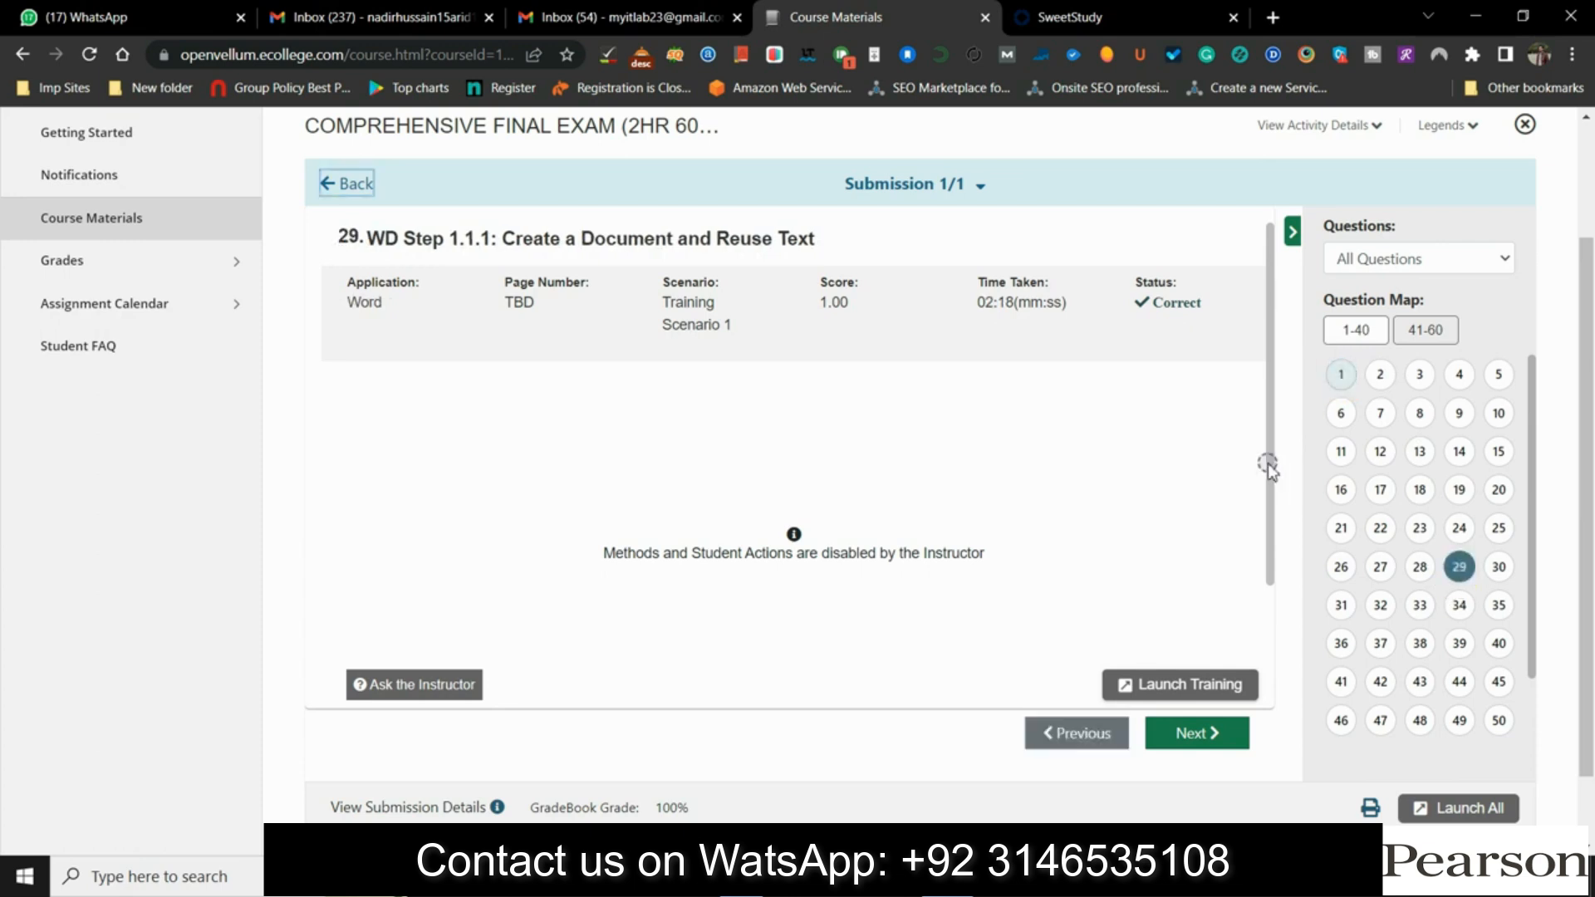
left_click(1456, 611)
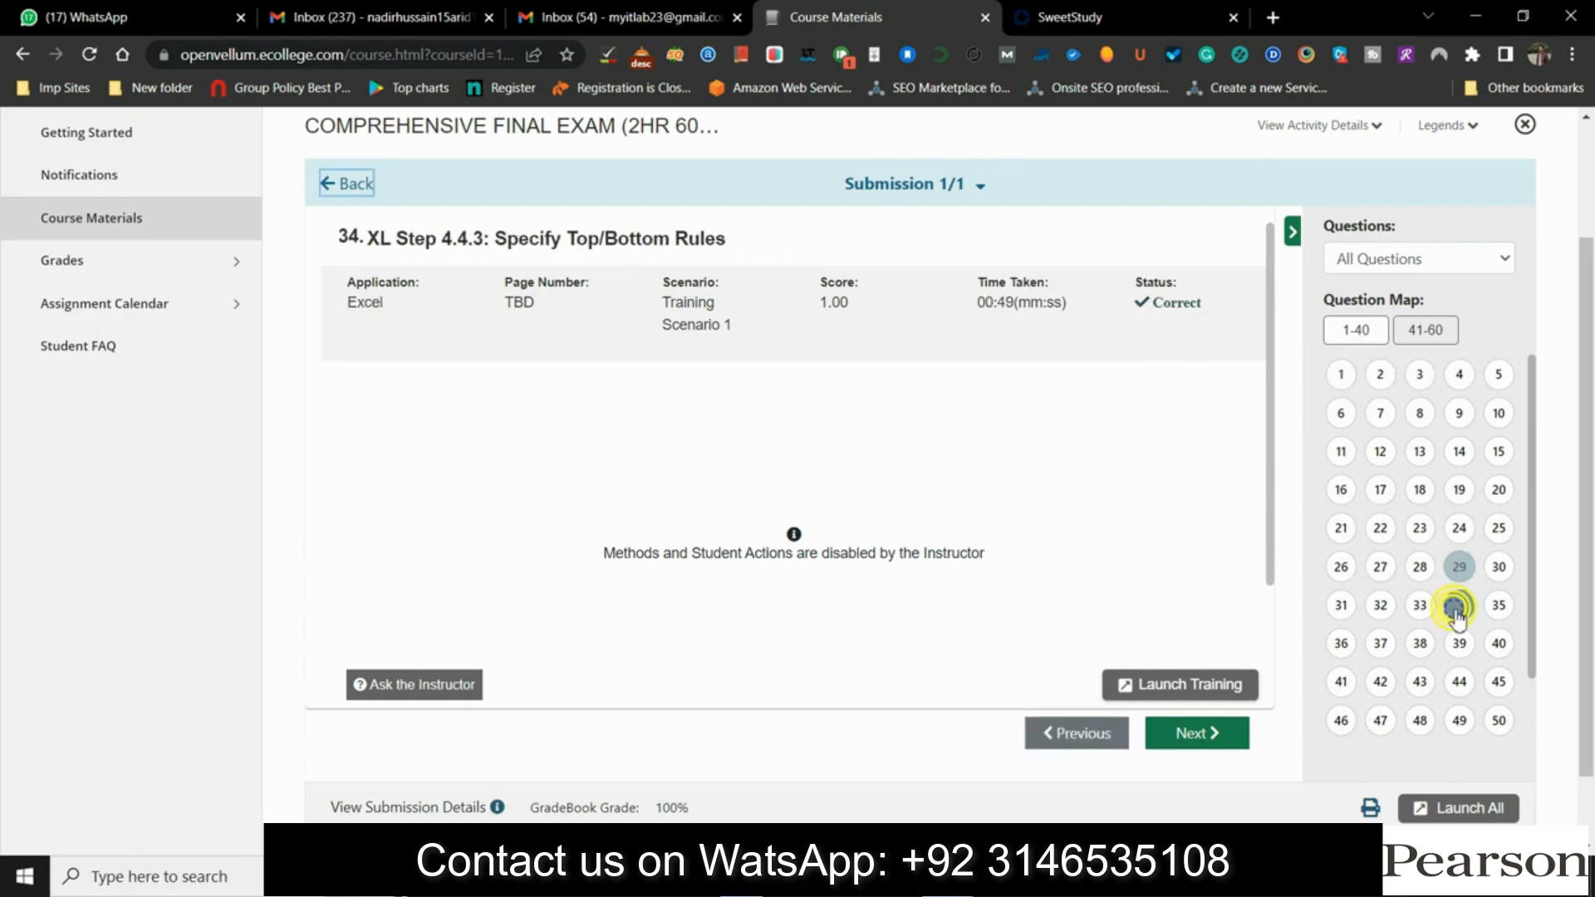
left_click(1341, 376)
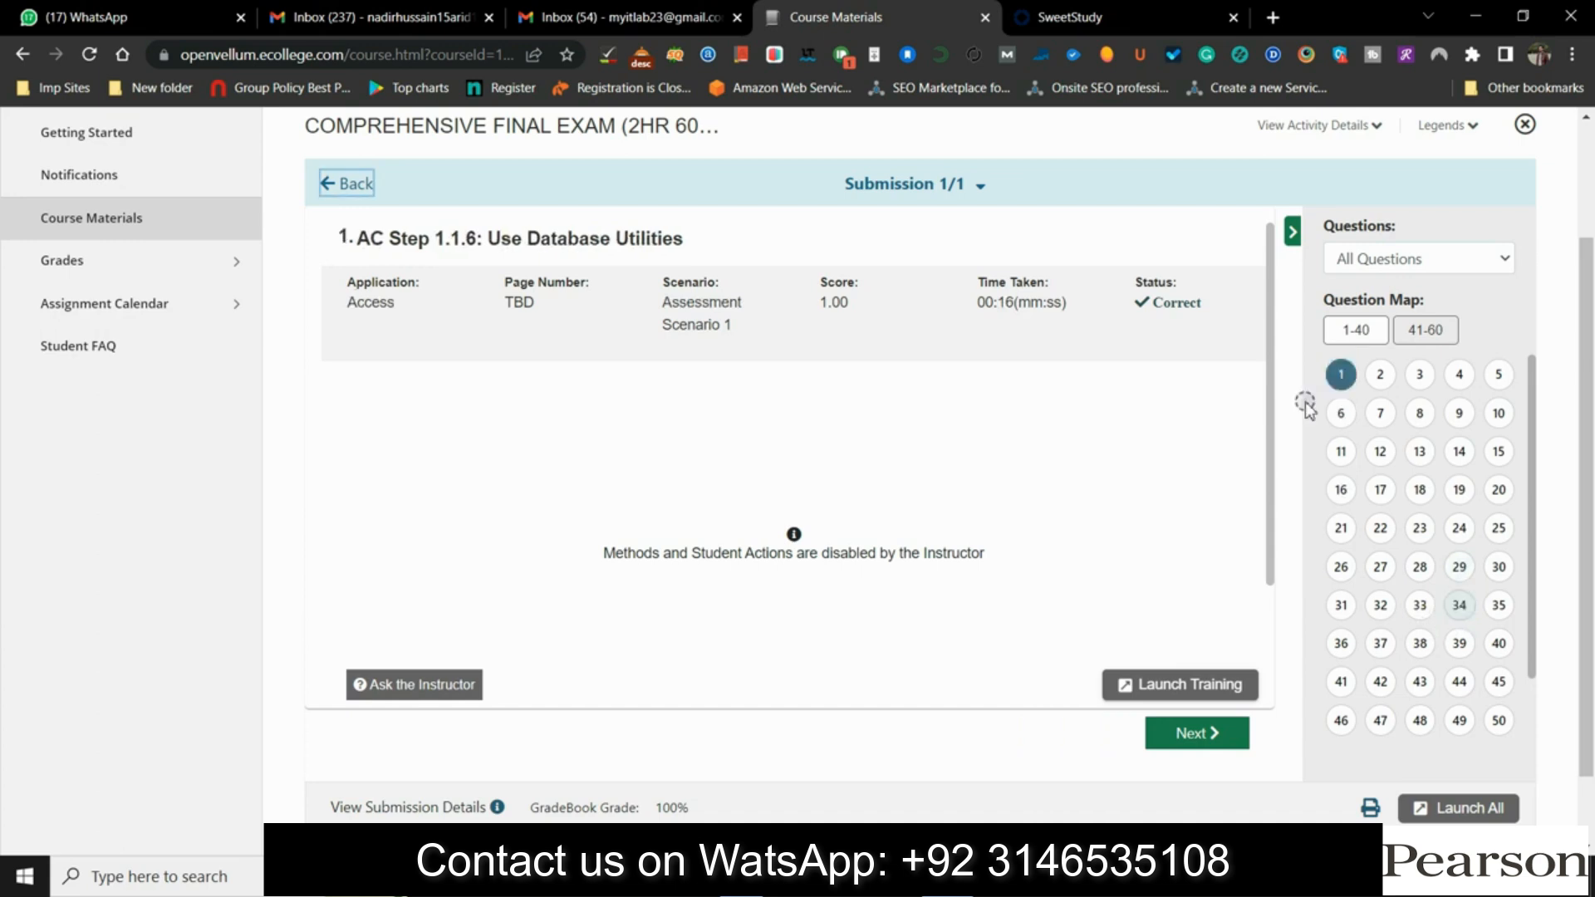
Launch the training for question 1, start Word and begin a blank document
left_click(1185, 686)
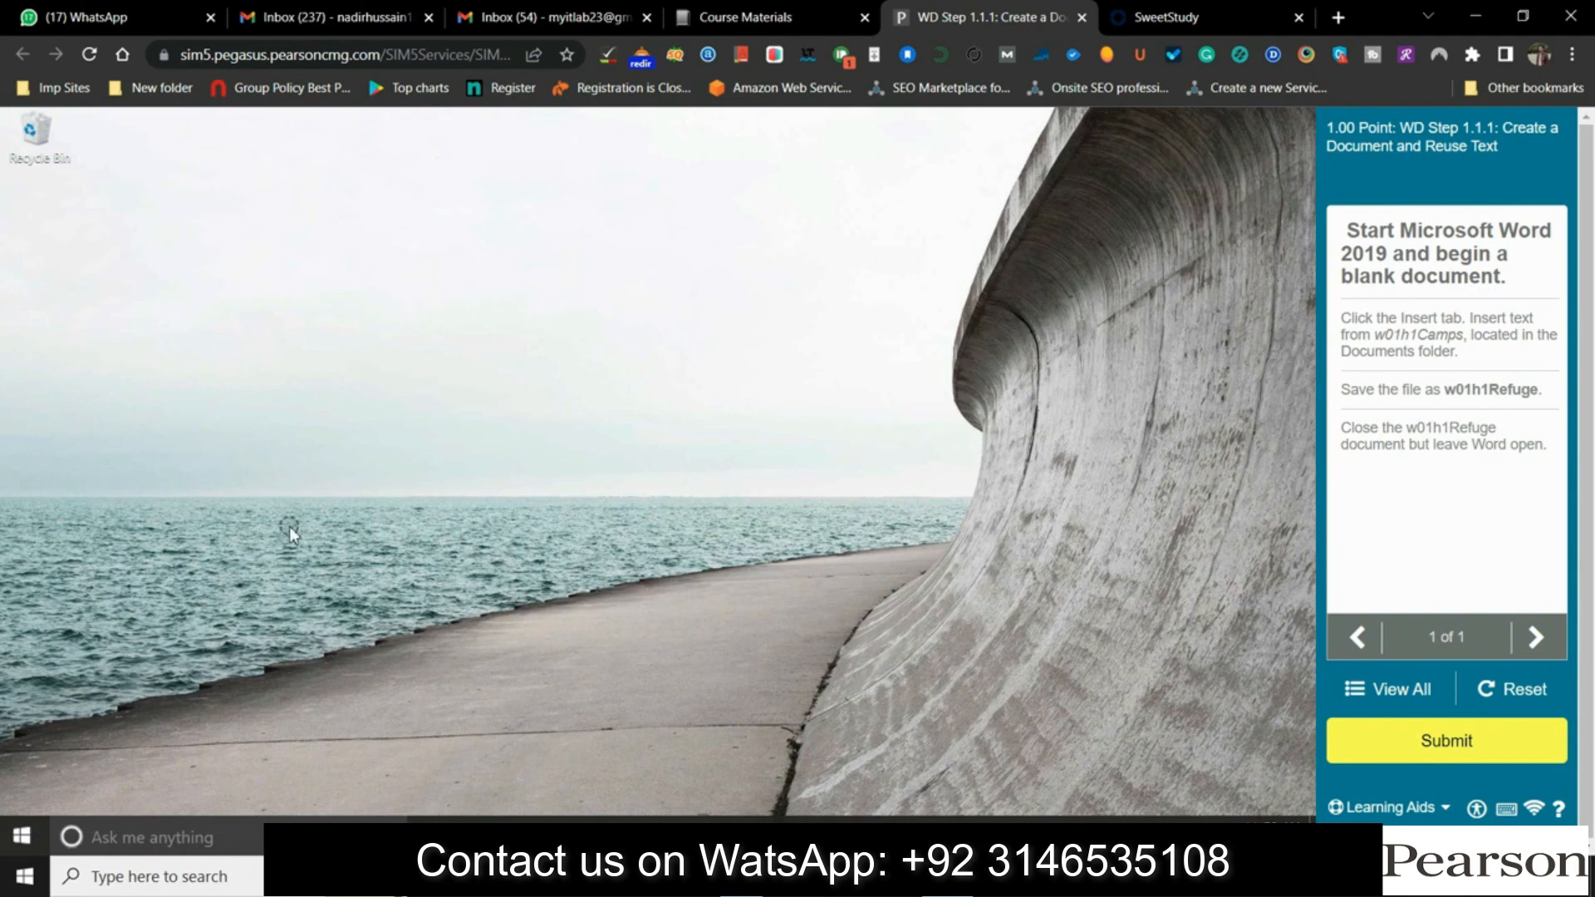
left_click(22, 837)
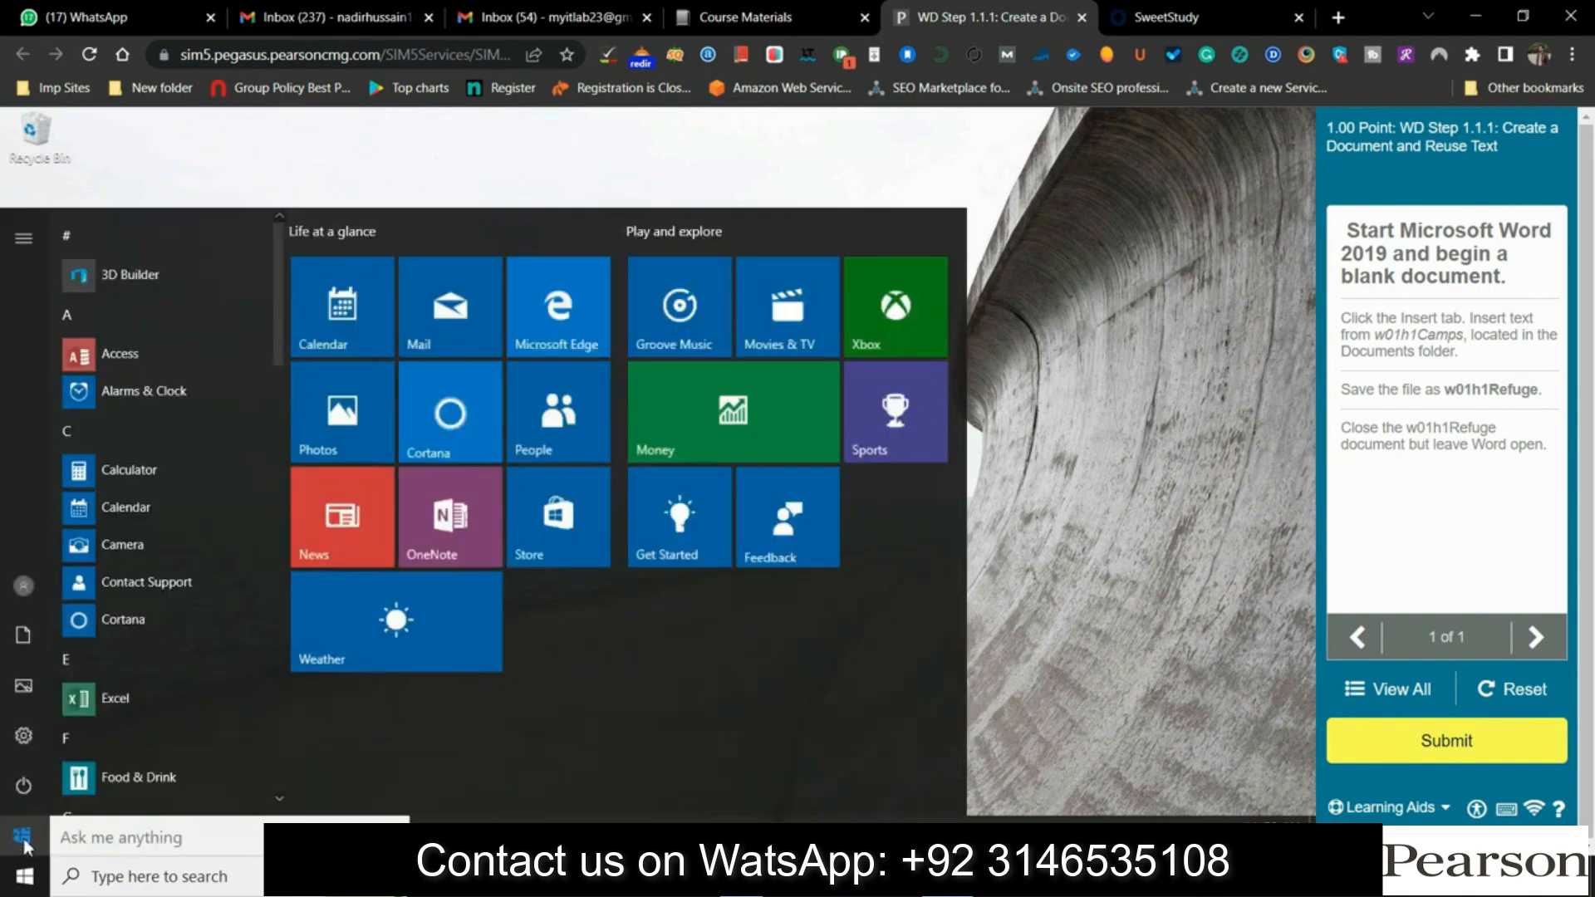
type("word")
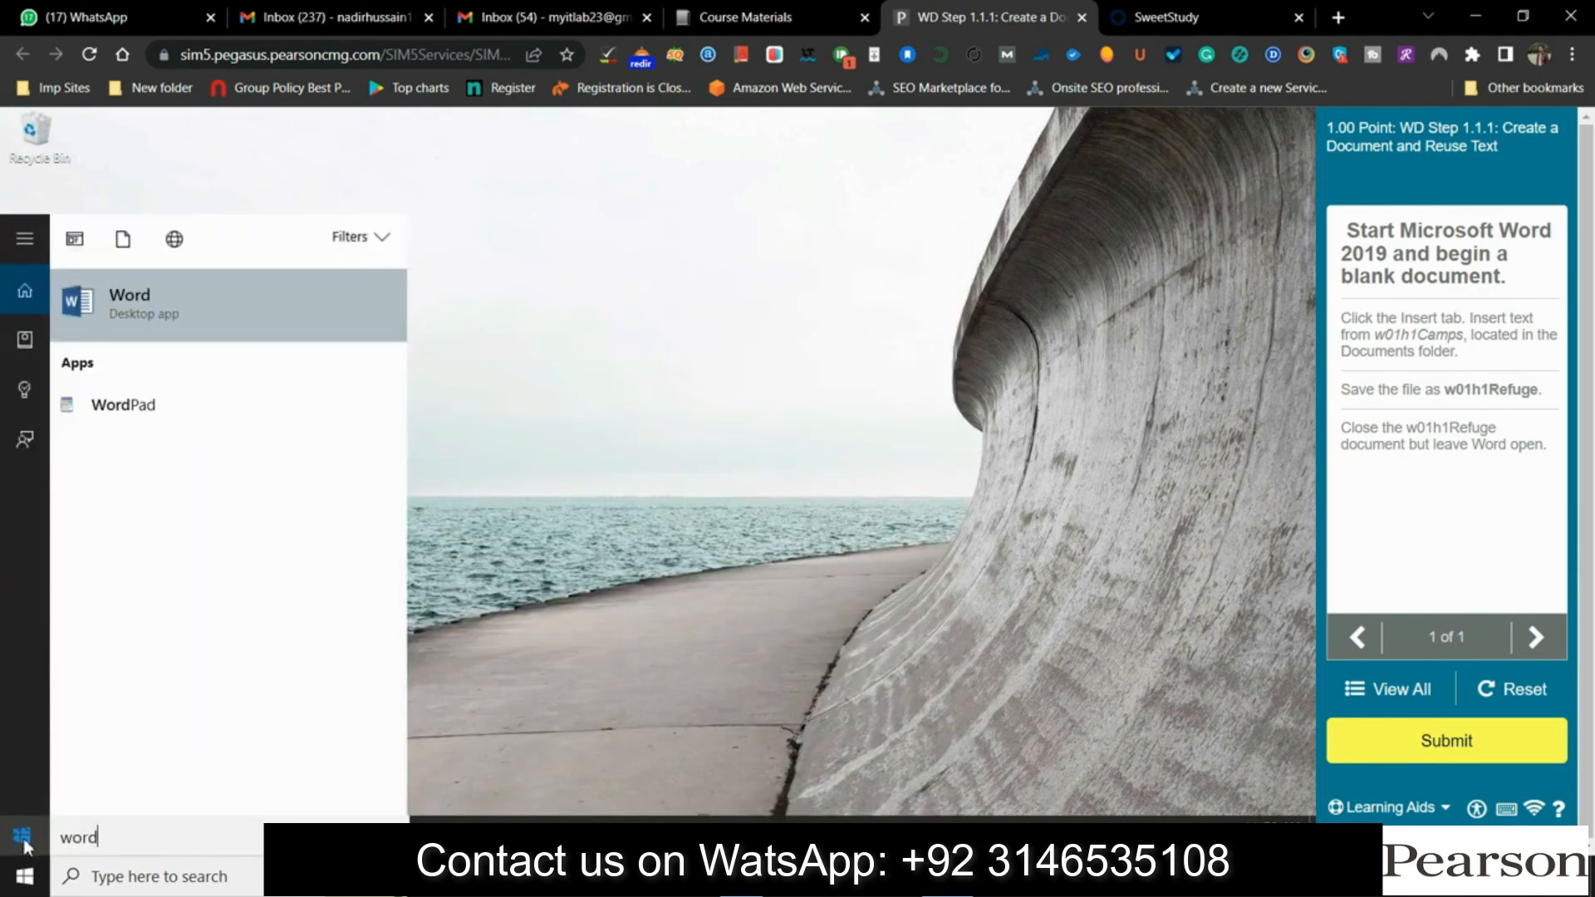
left_click(233, 289)
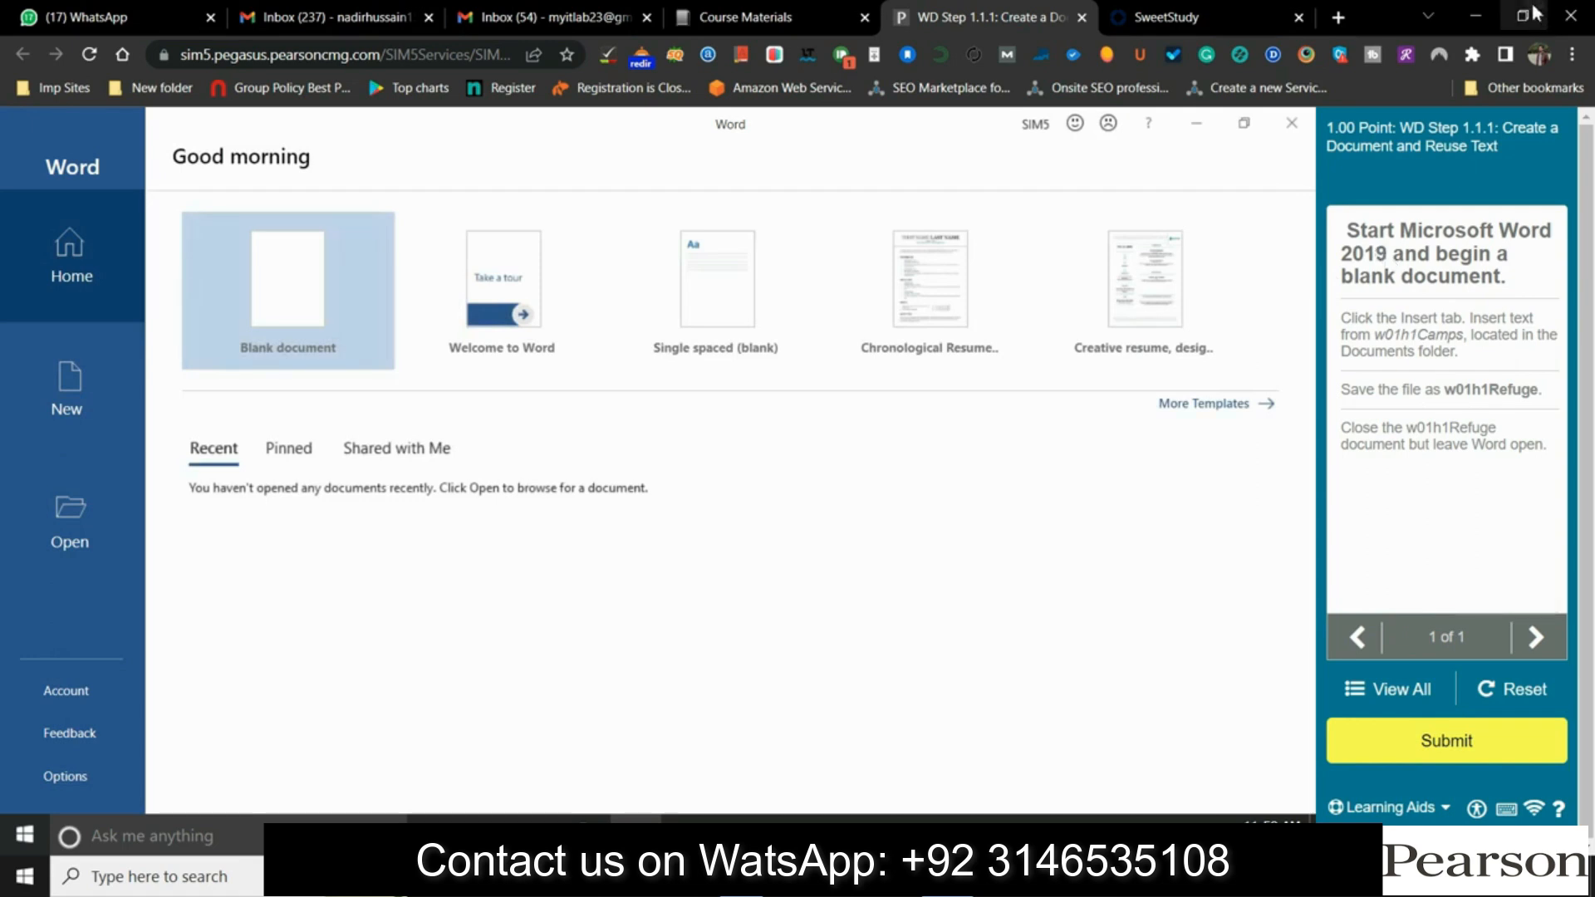
left_click(1521, 16)
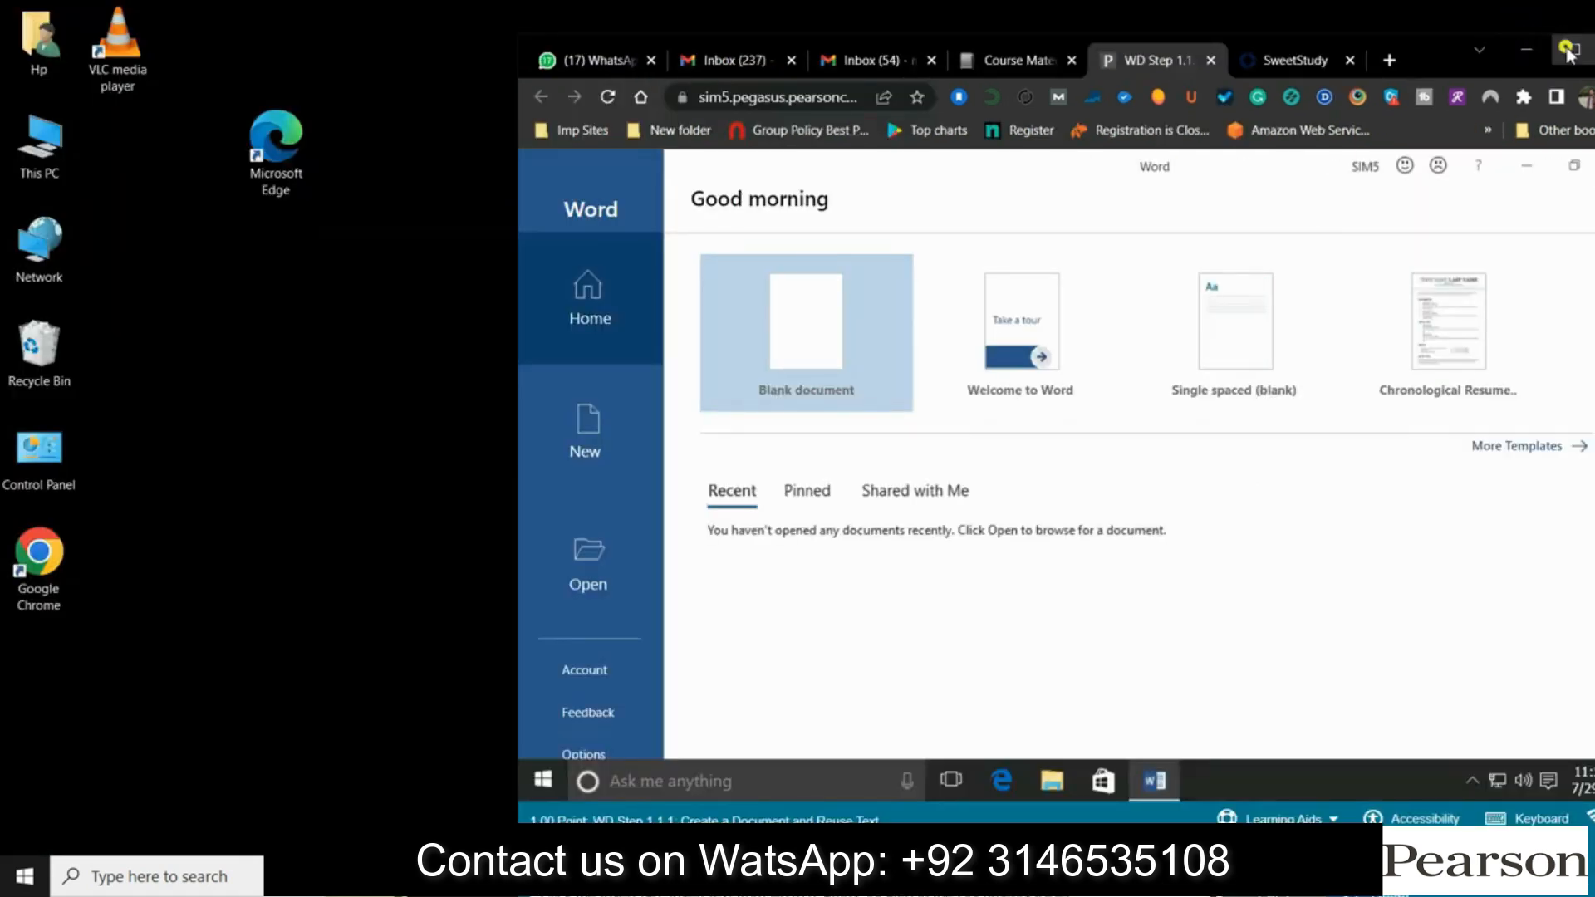
left_click(1522, 48)
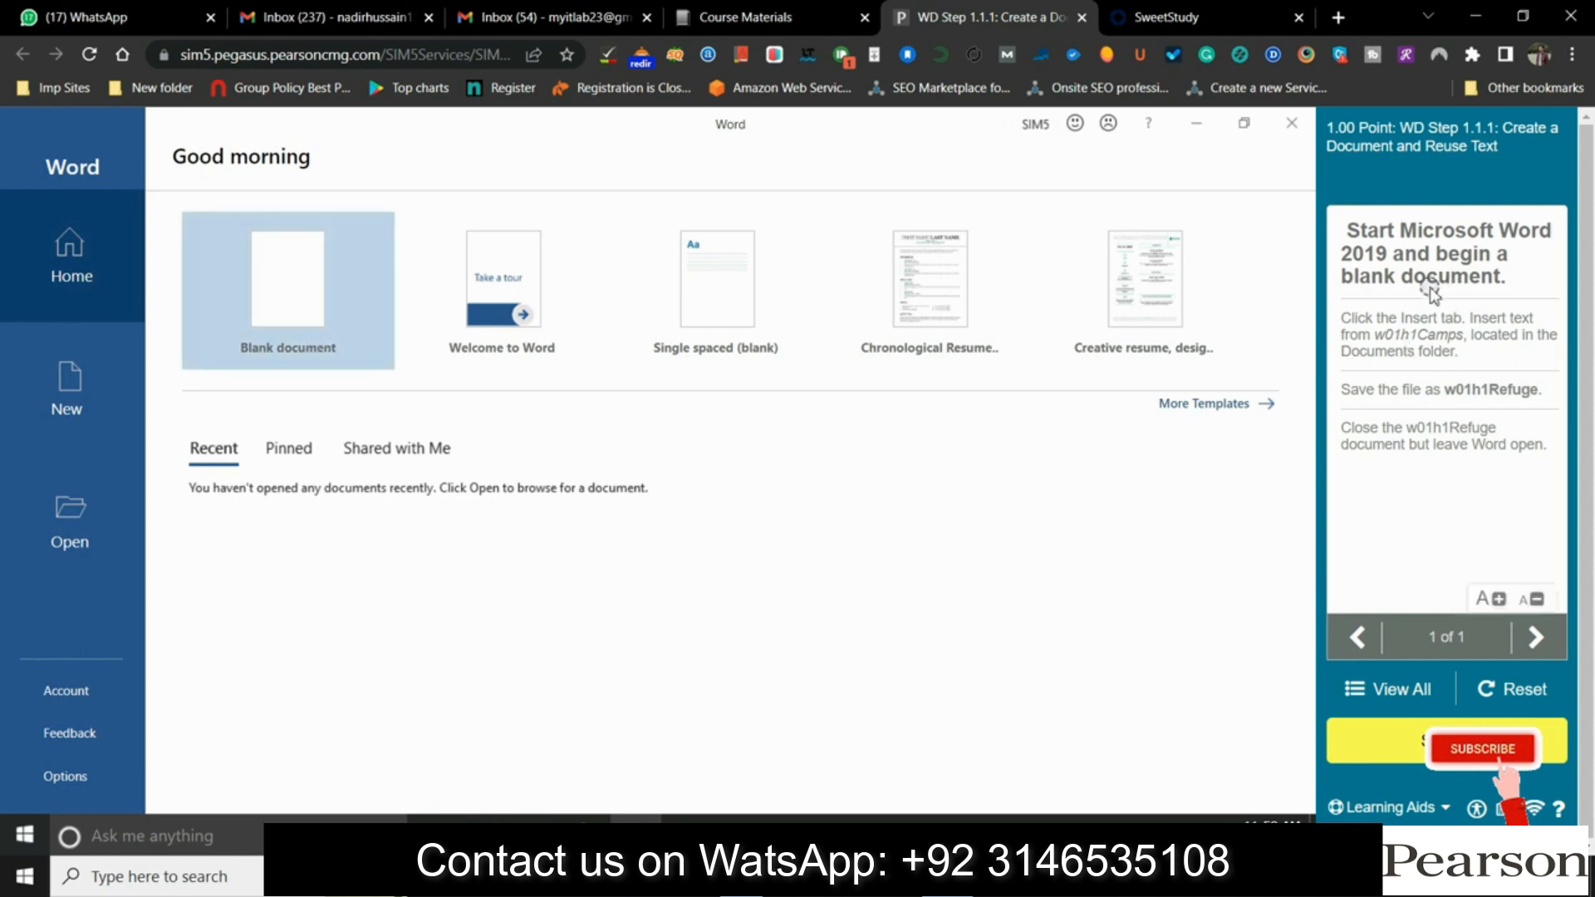
left_click(303, 304)
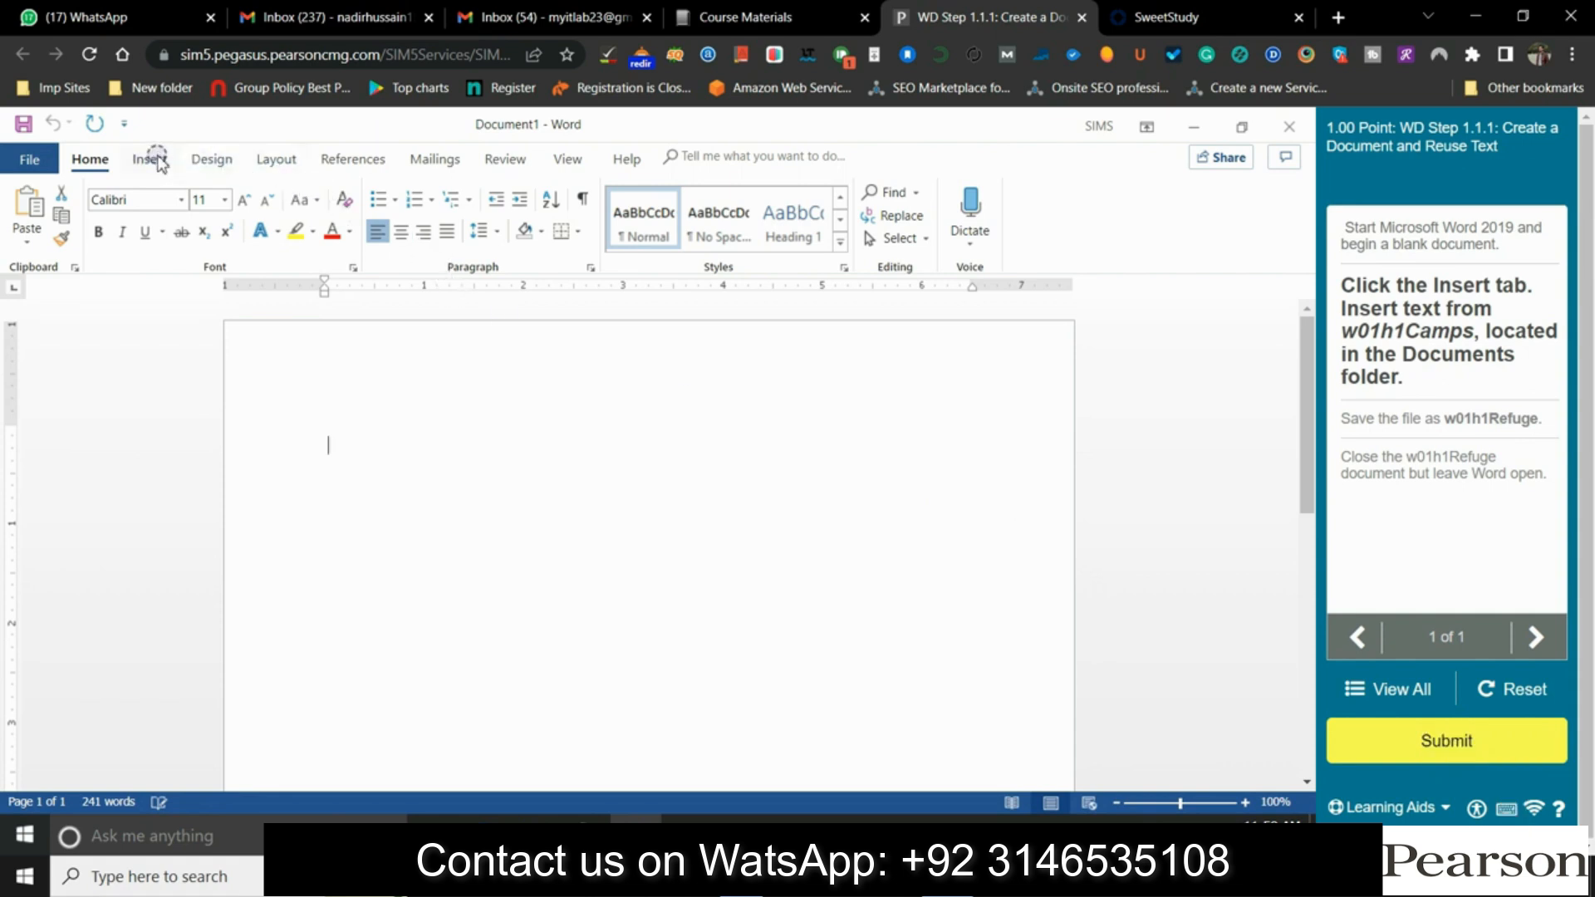
Insert the text from the file w01h1Camps, located in the Documents folder, into the blank document
left_click(152, 159)
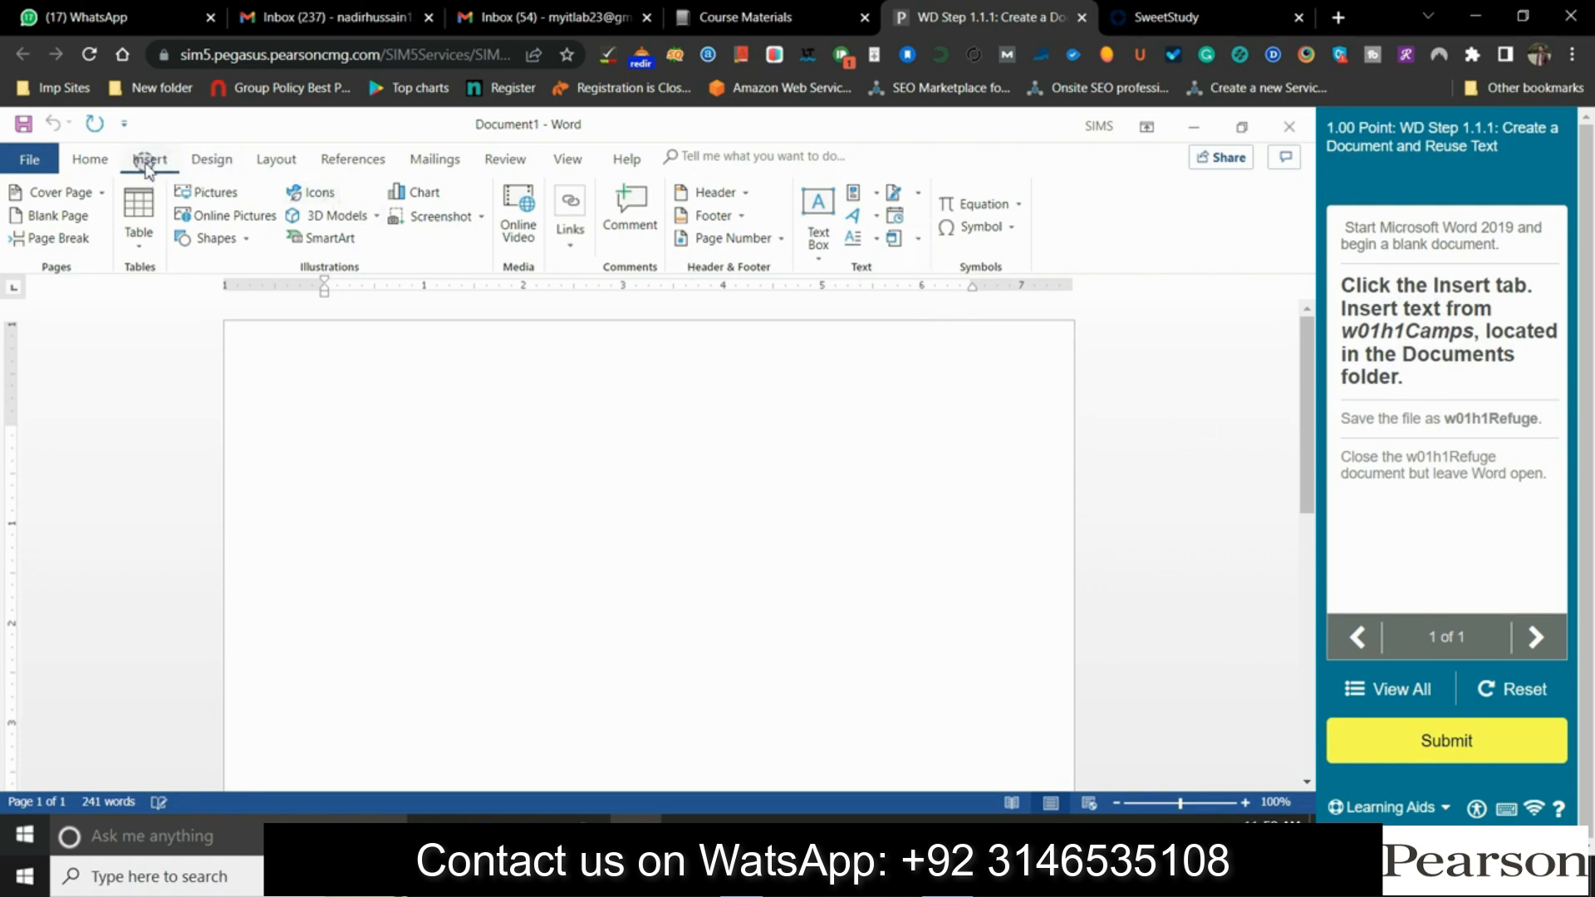
left_click(916, 240)
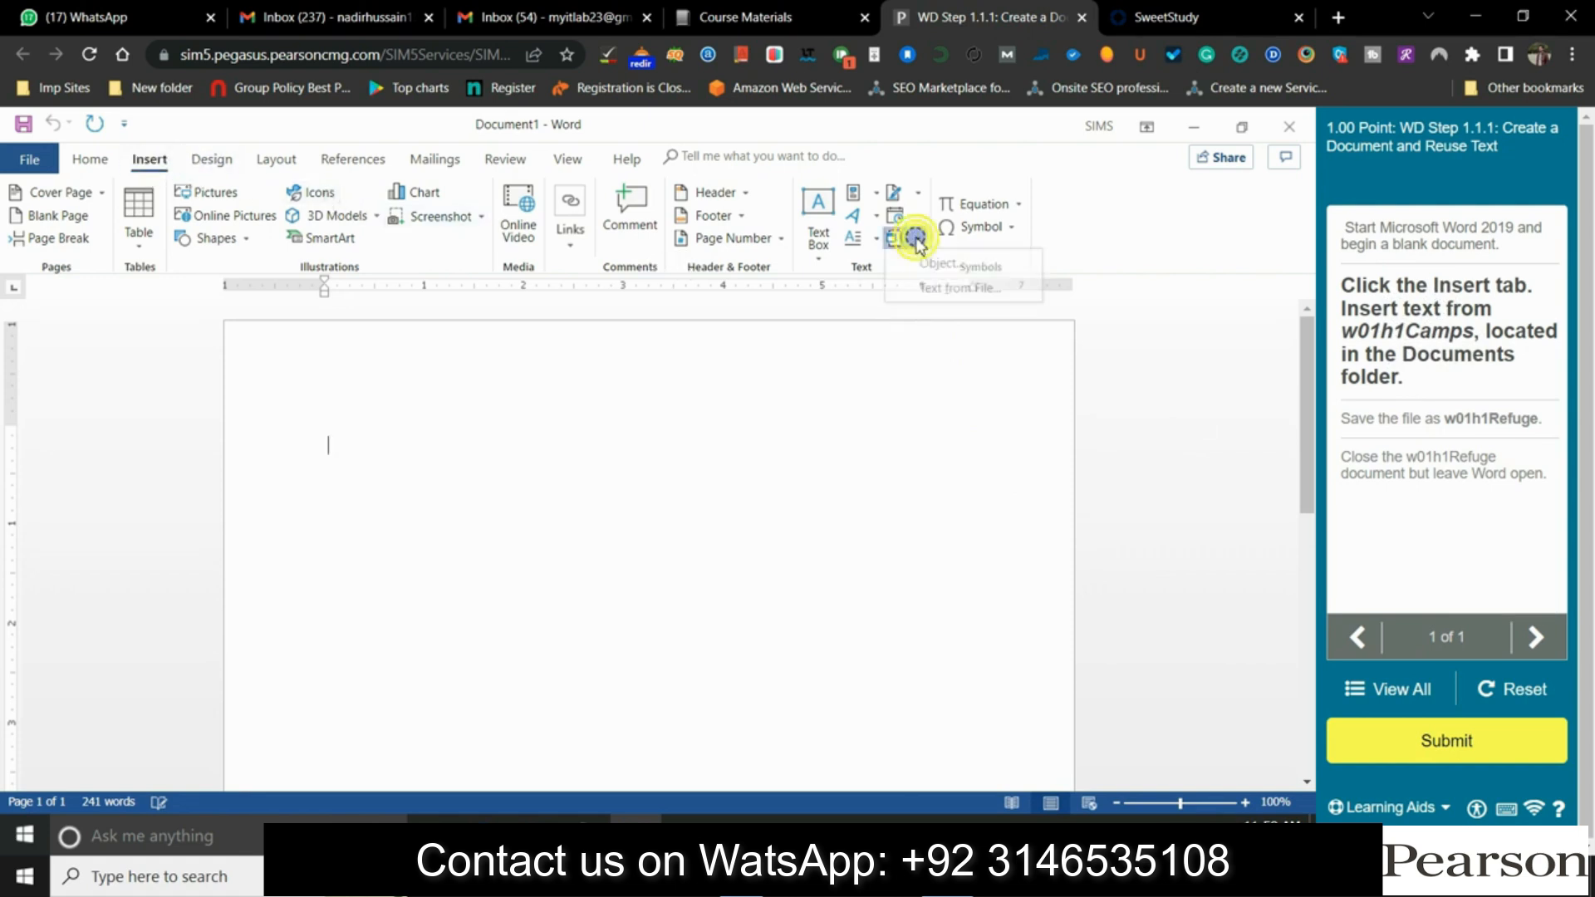
left_click(941, 288)
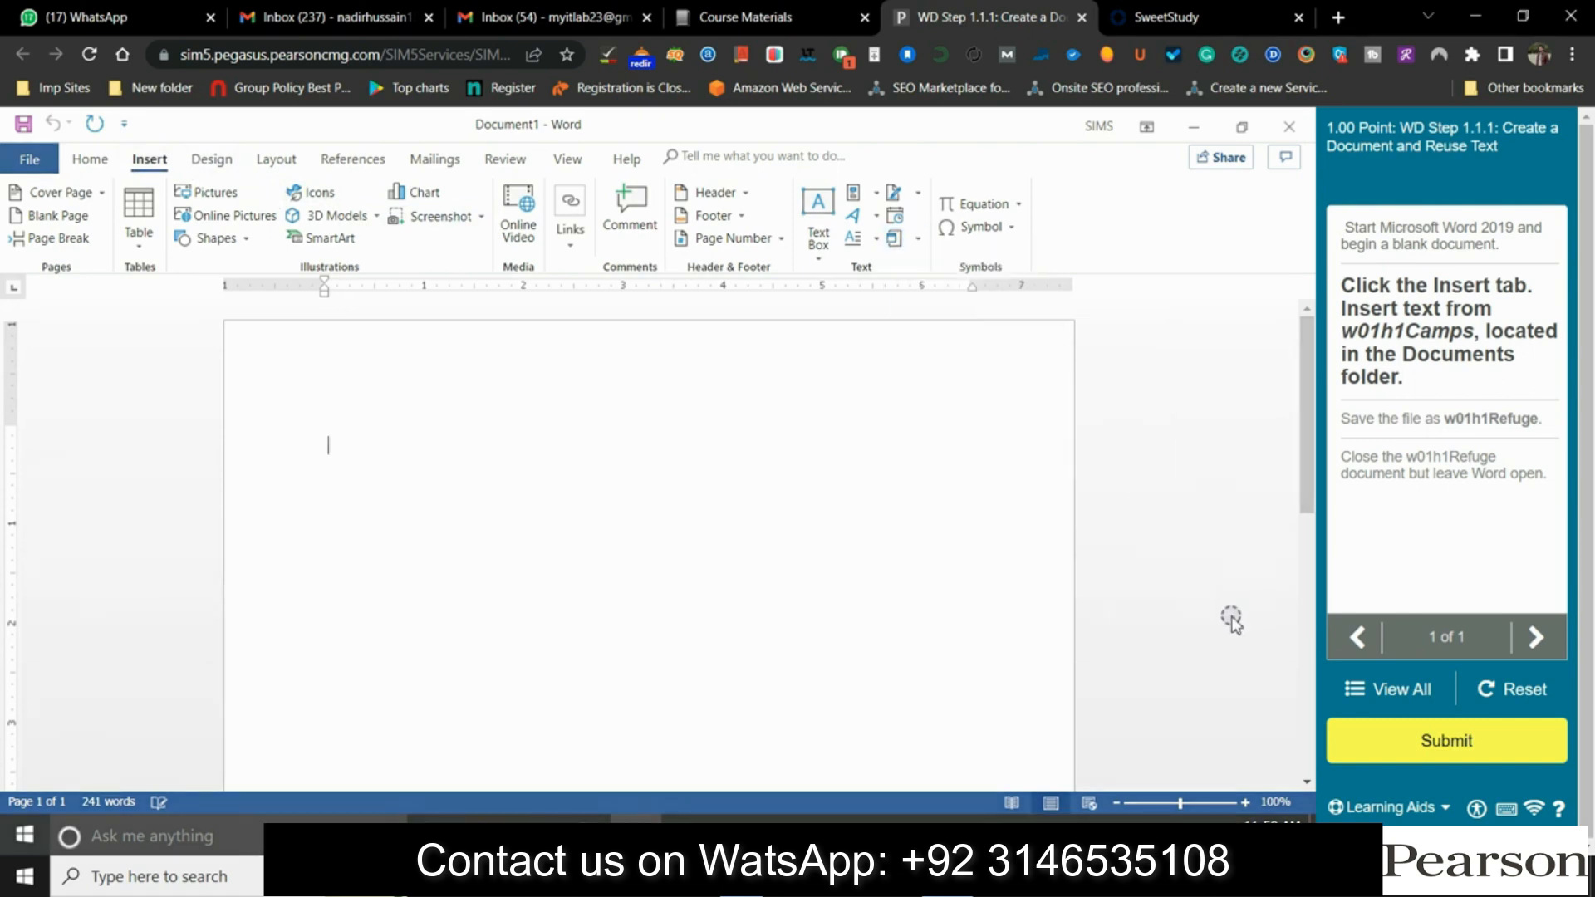
left_click(532, 359)
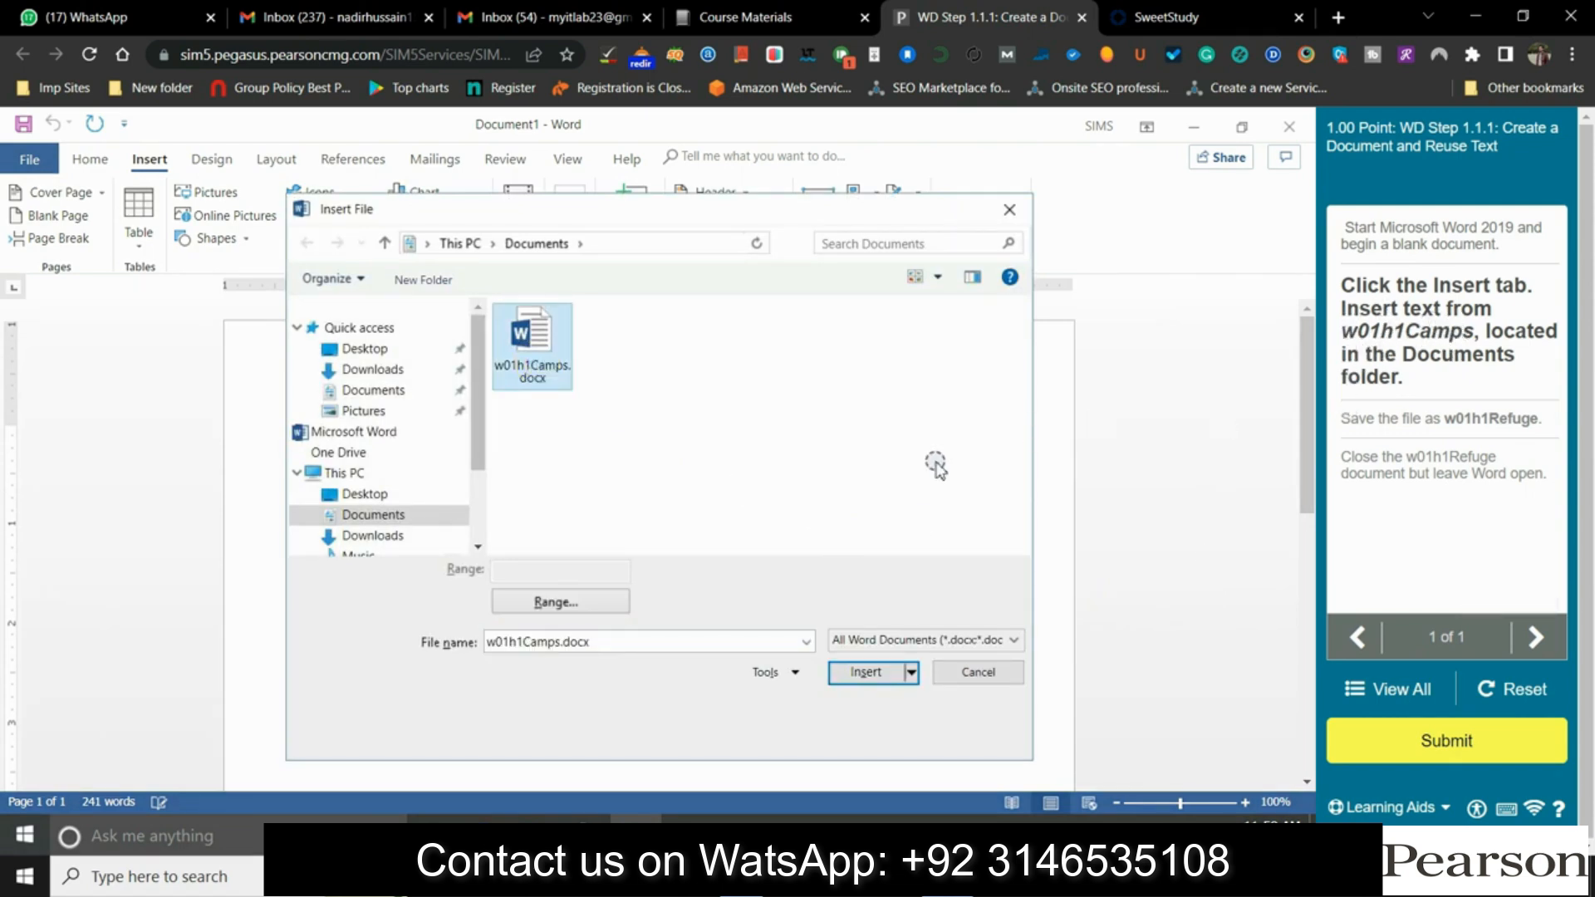
left_click(866, 673)
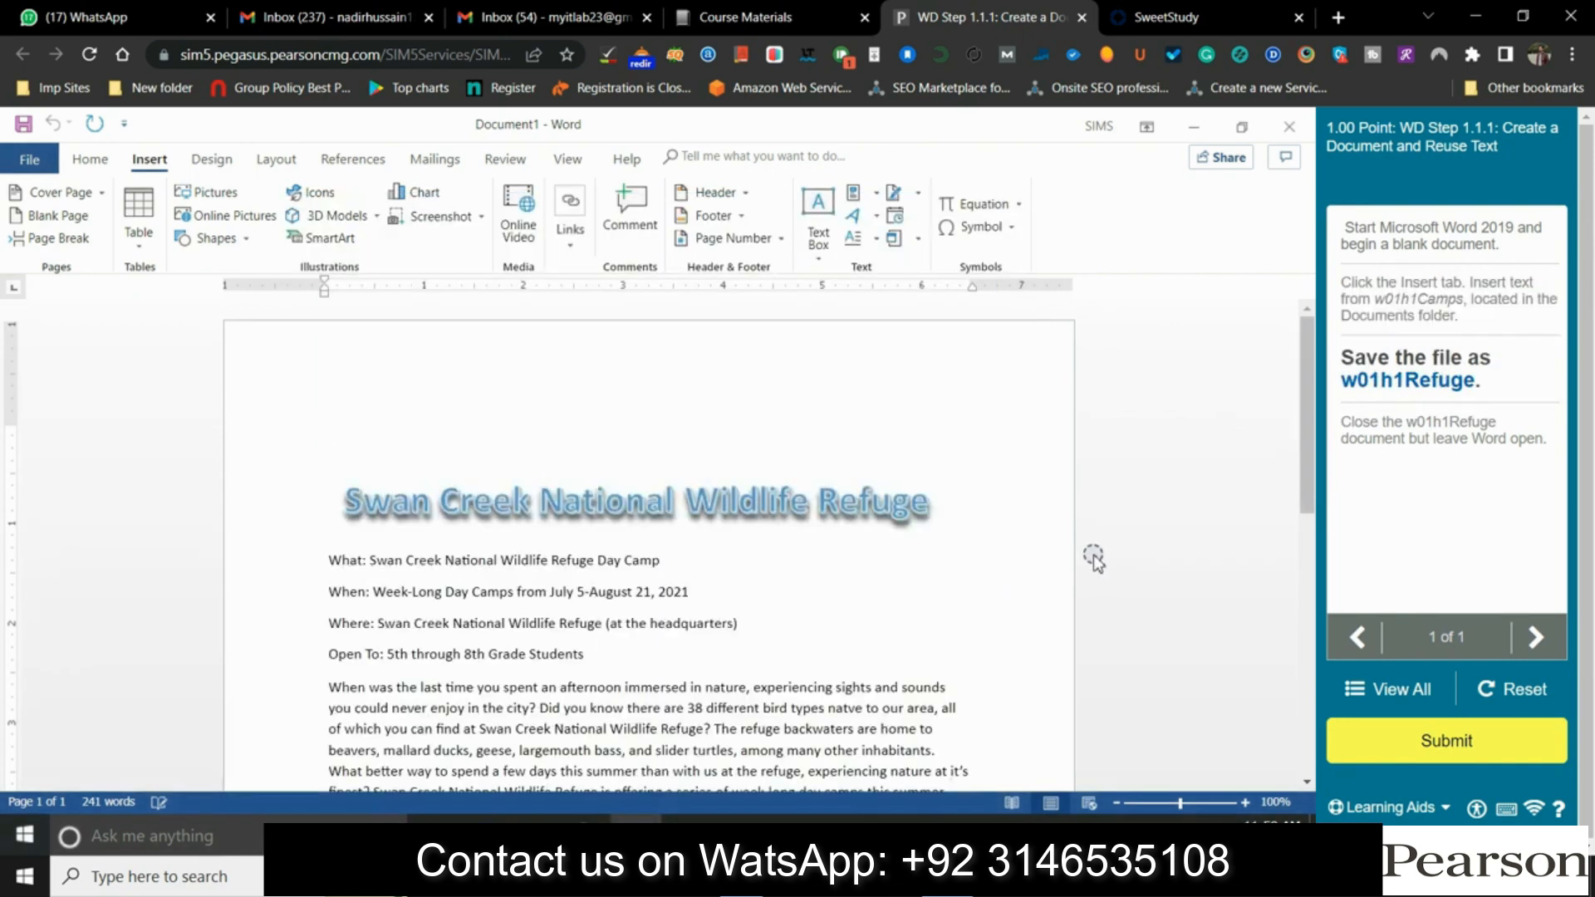
Save the document as w01h1Refuge in the Documents folder
left_click(22, 124)
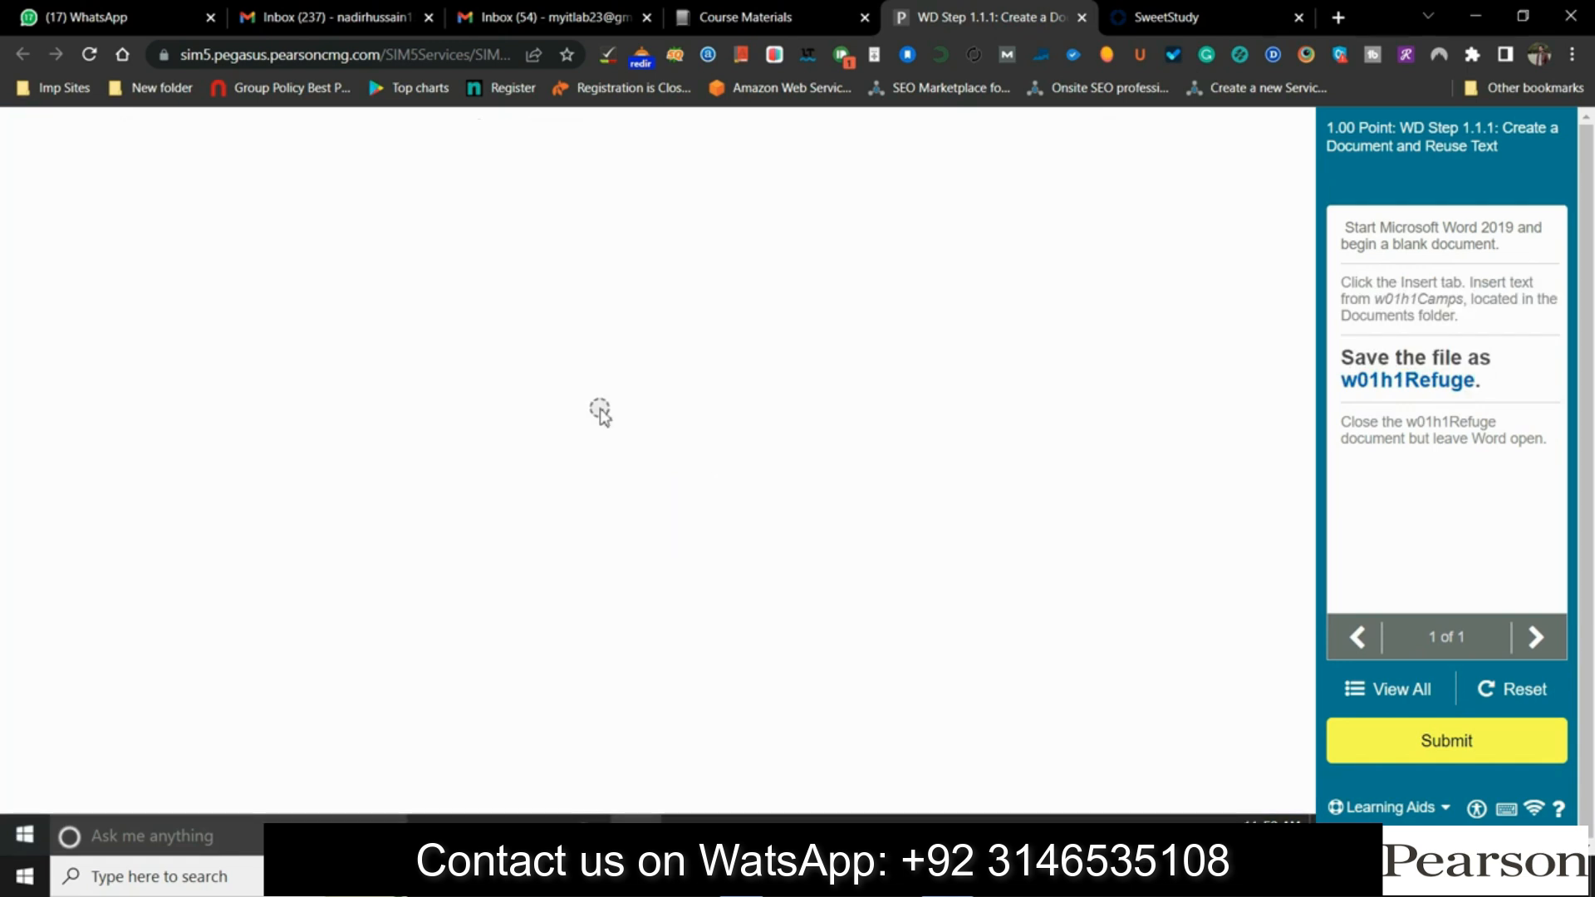
left_click(638, 252)
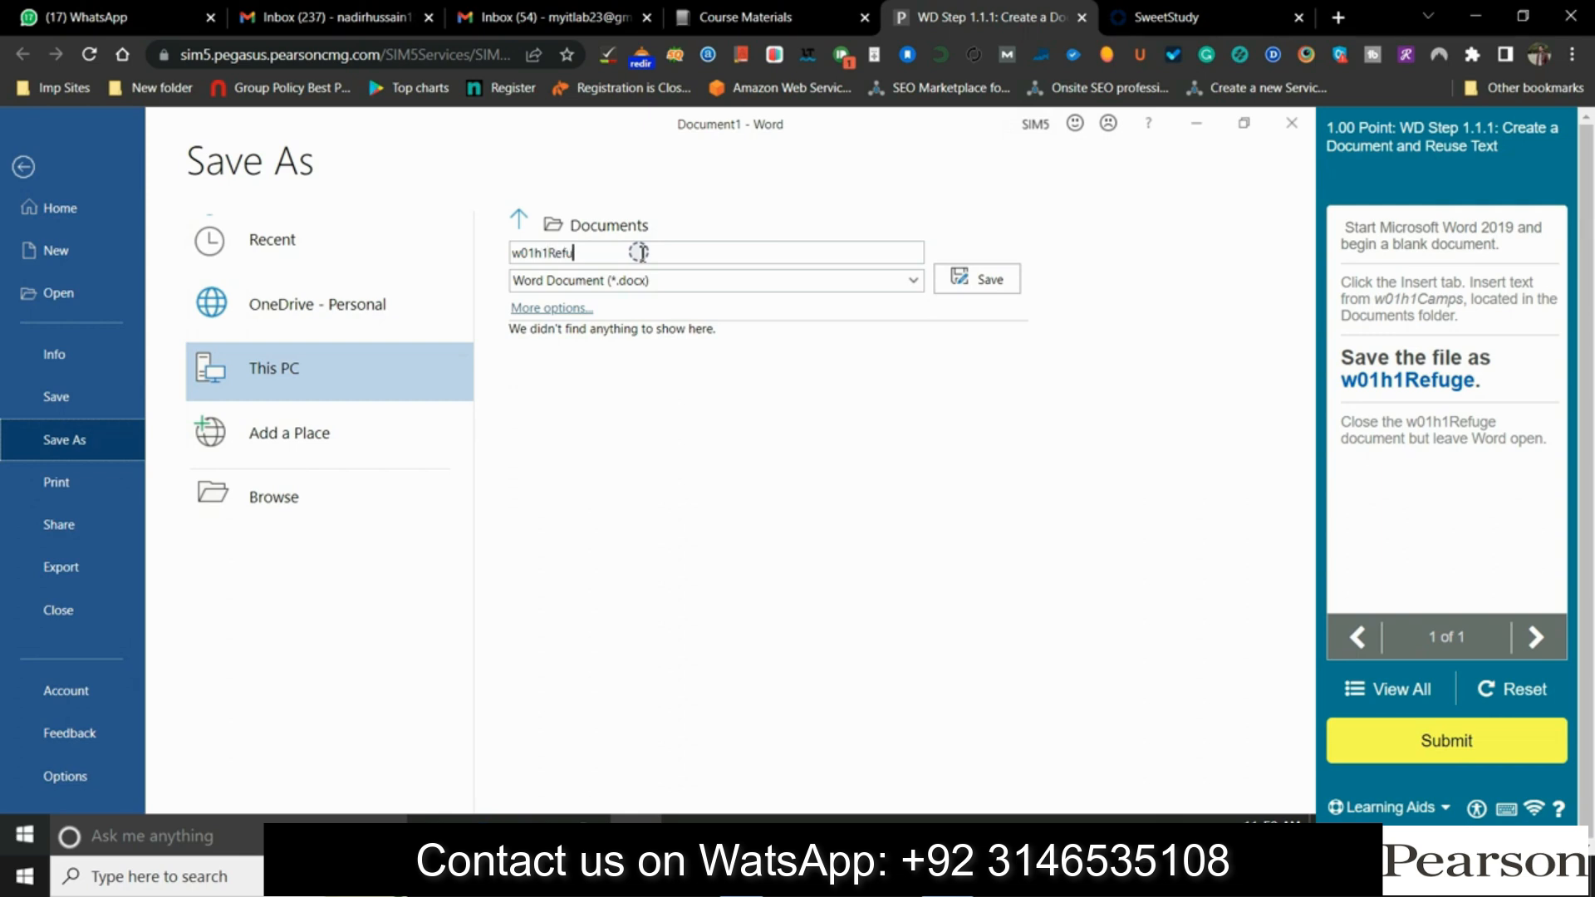
left_click(966, 285)
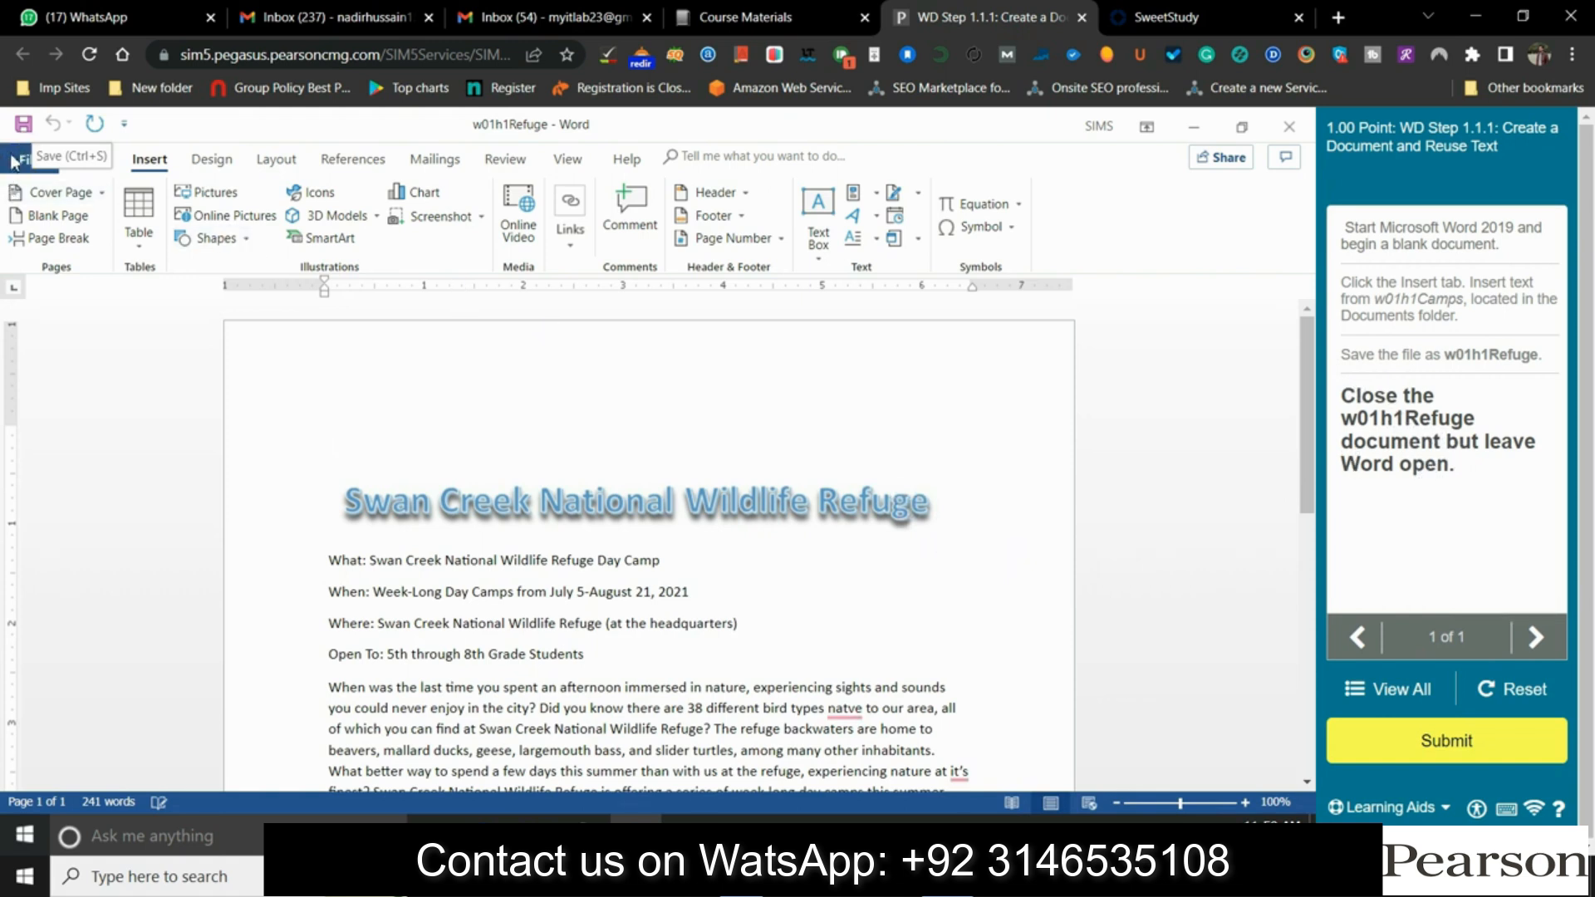
Close the w01h1Refuge document while leaving Word open, and submit the training
left_click(14, 160)
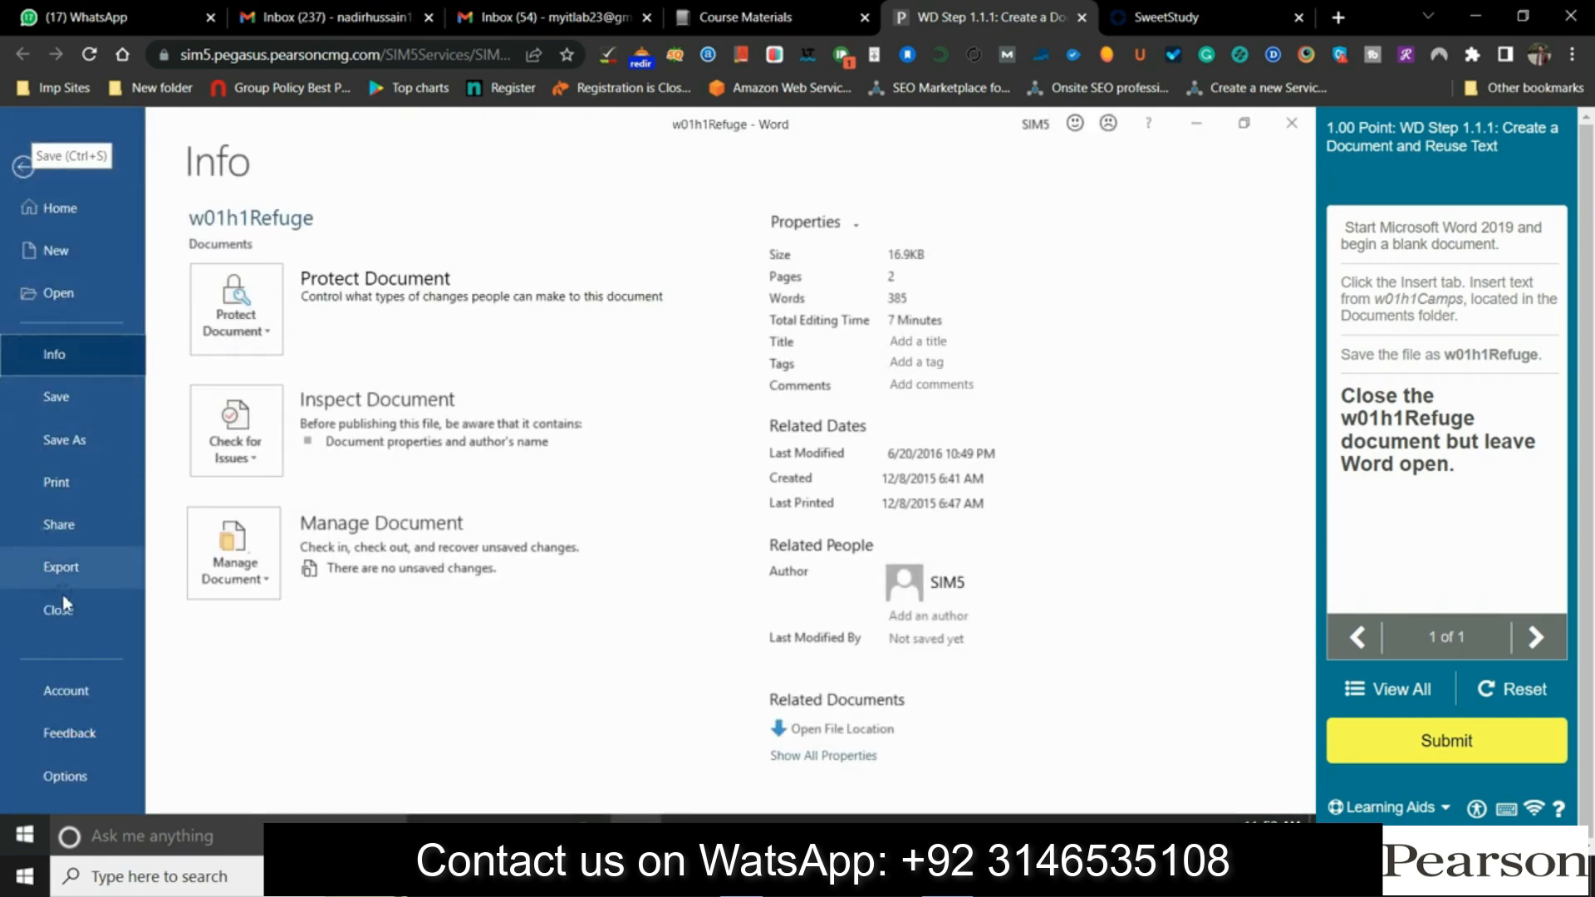
left_click(69, 616)
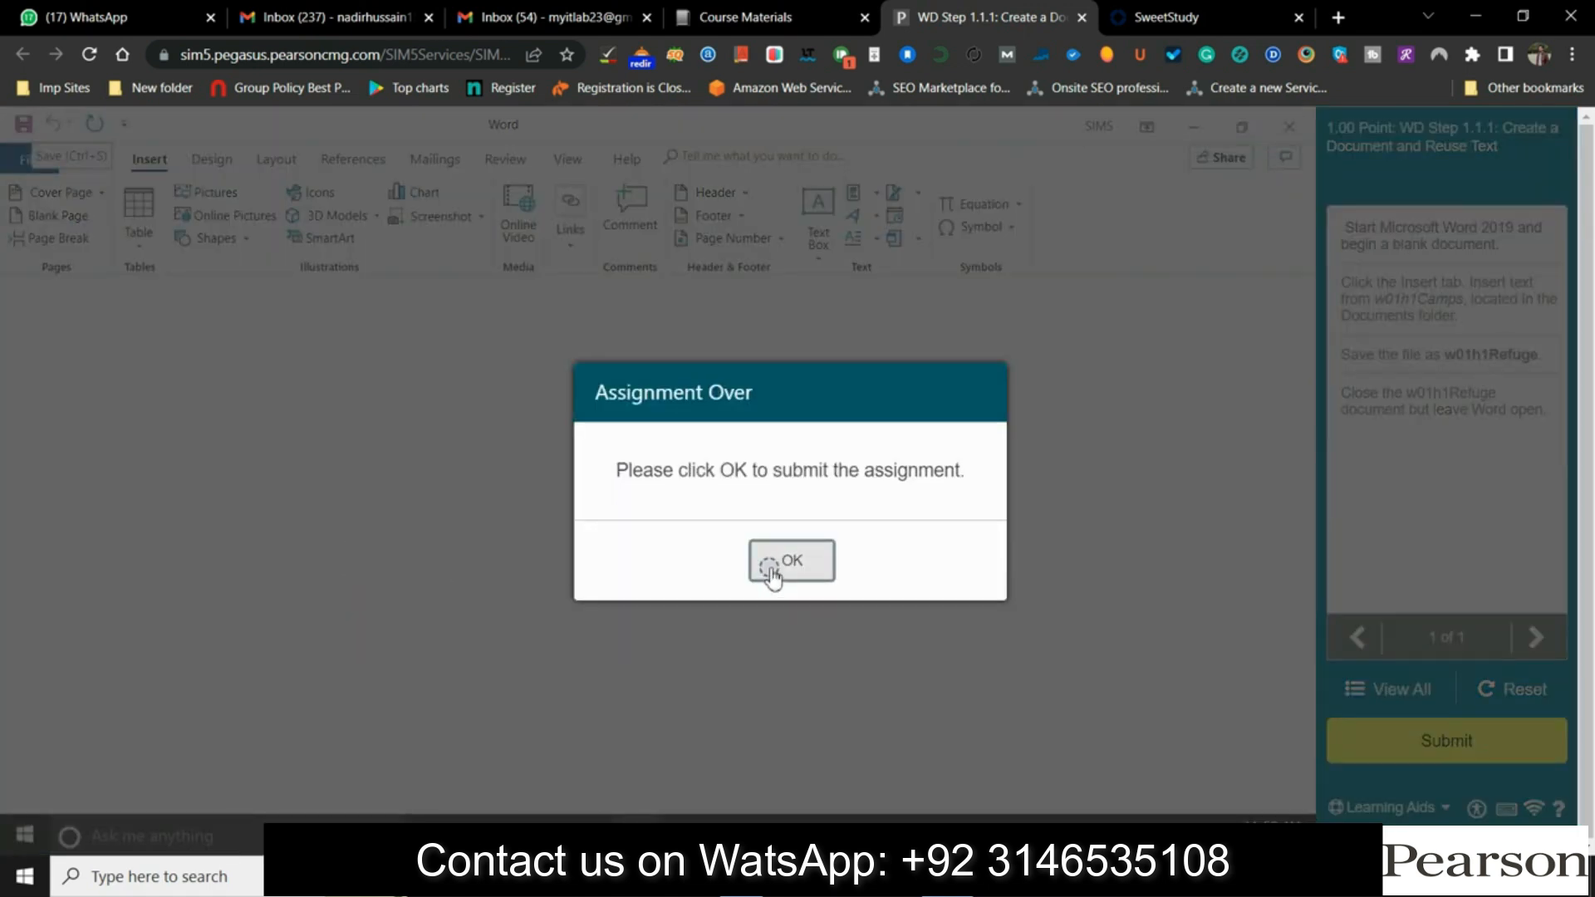
left_click(772, 571)
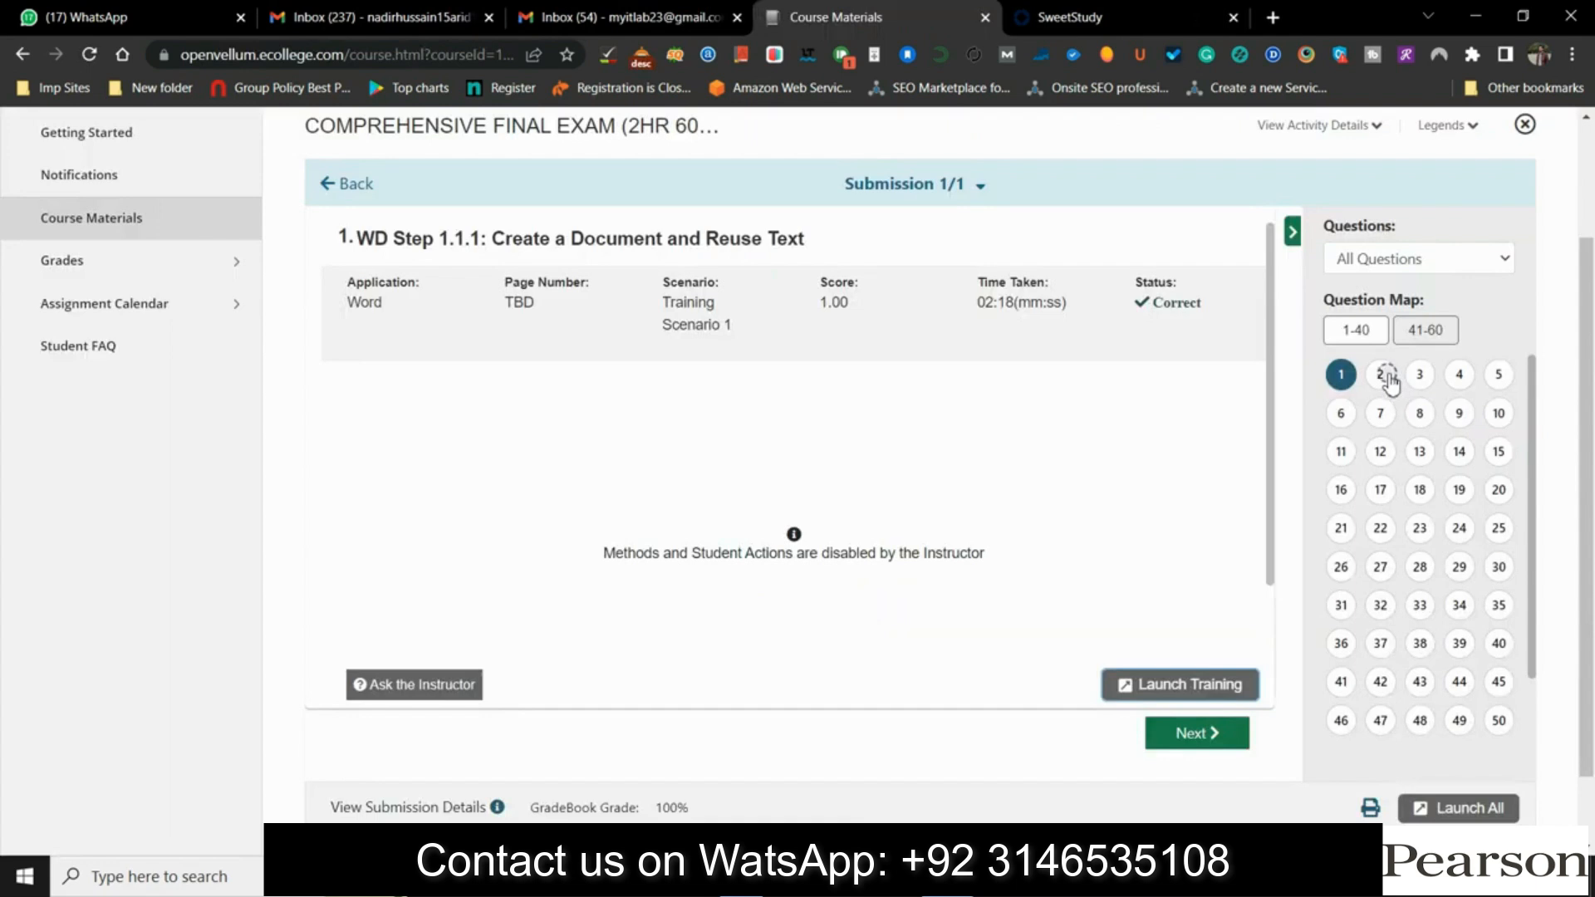
Check question 2 of the submission and launch the training for question 16
left_click(1380, 375)
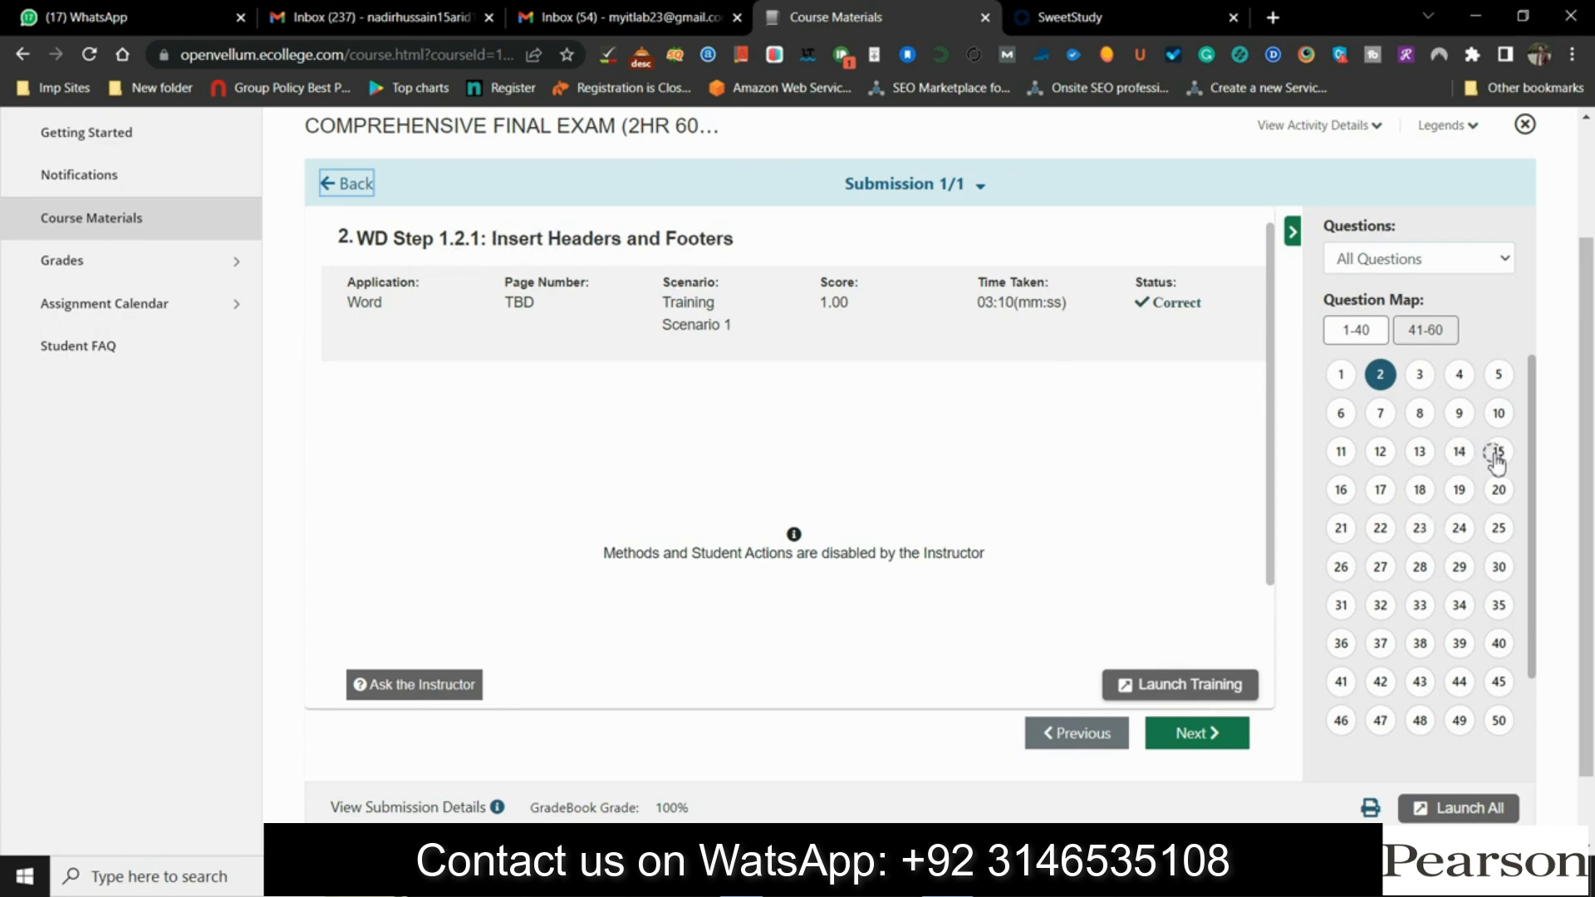
left_click(1341, 490)
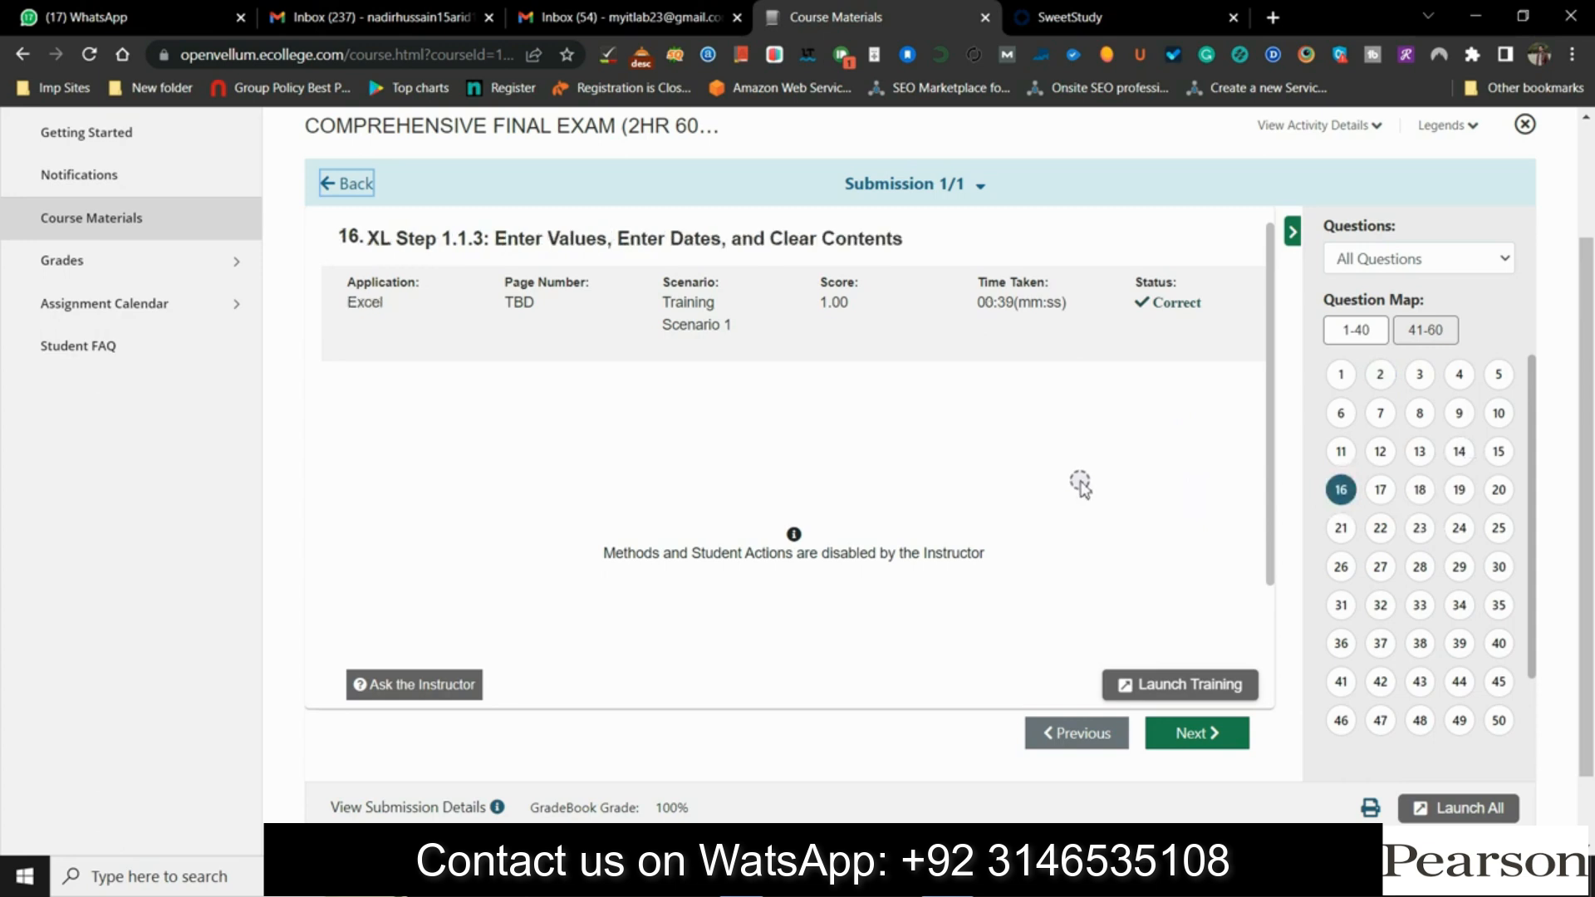
left_click(1188, 686)
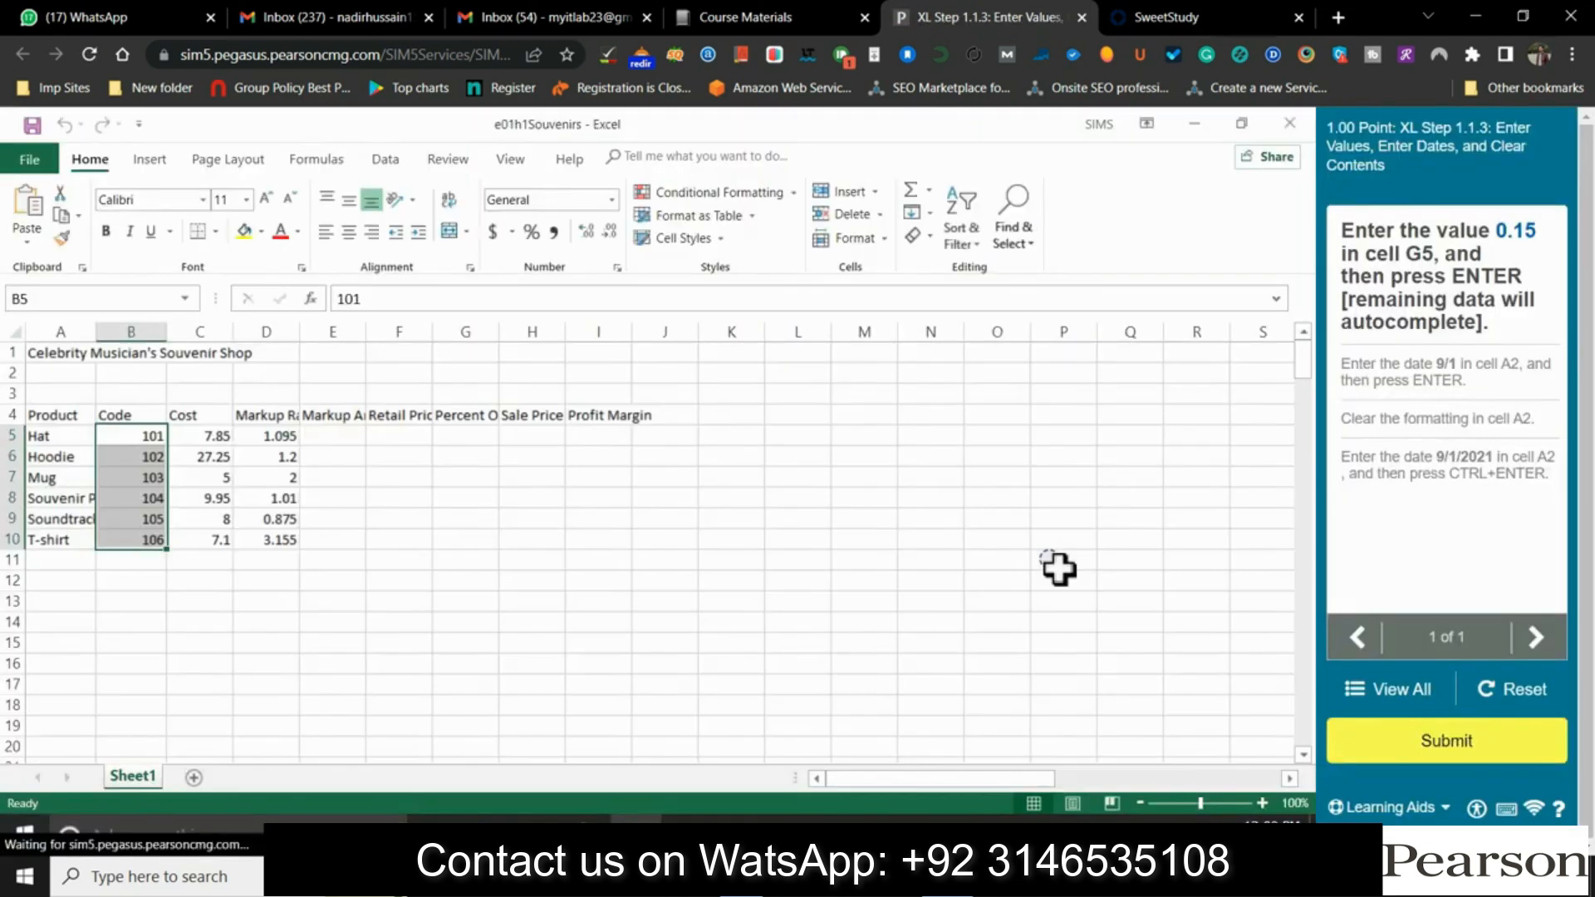
Enter the value 0.15 in cell G5, under the Percent Off heading
left_click(587, 523)
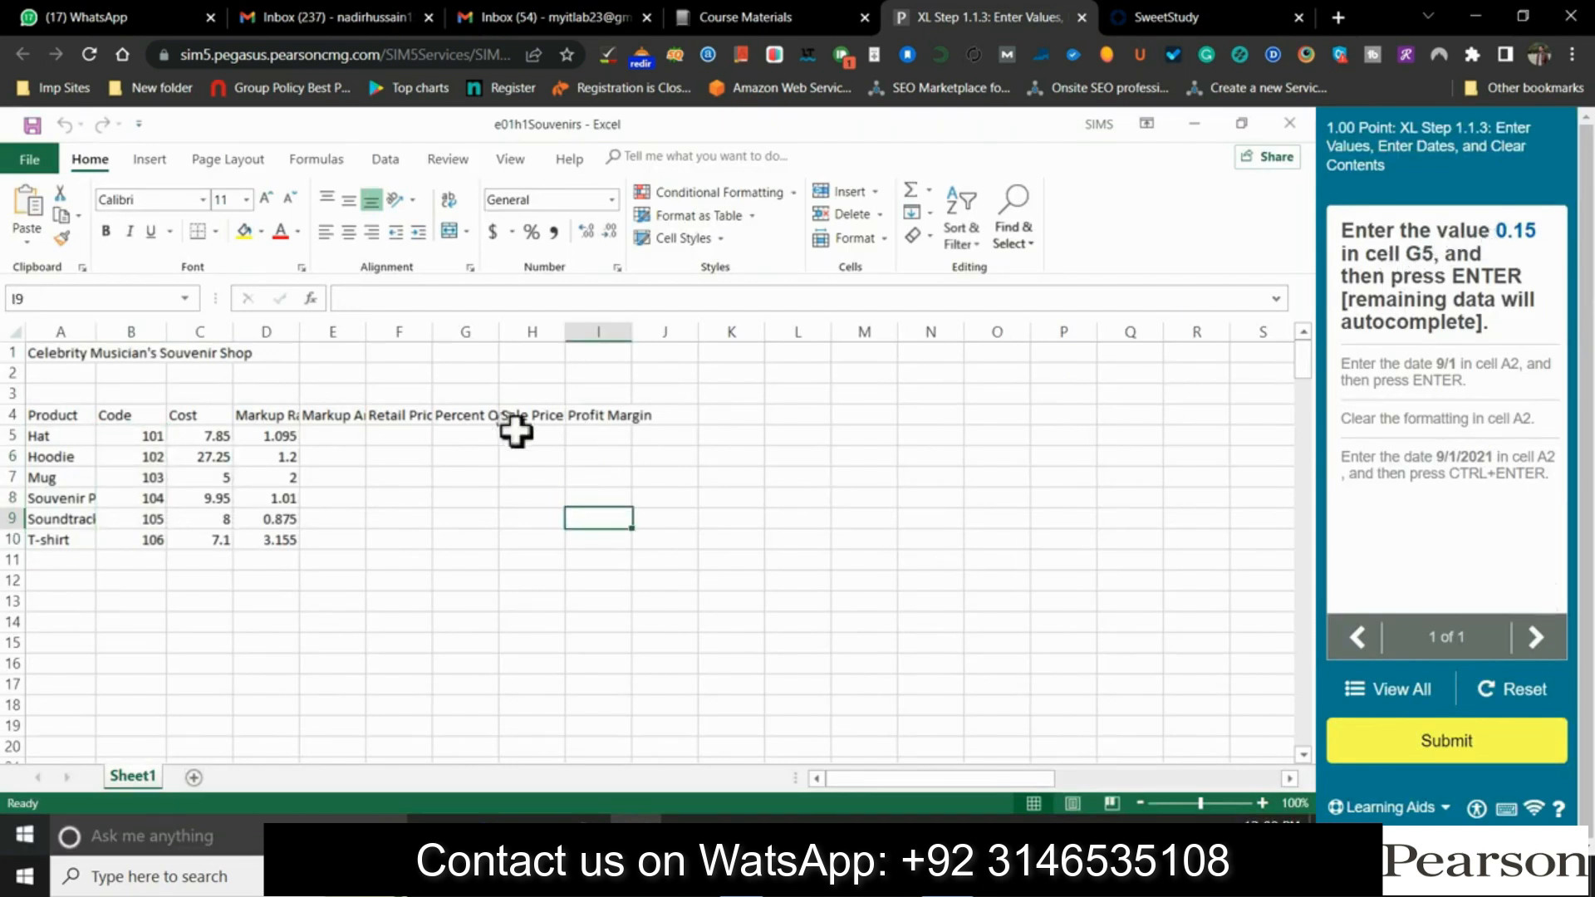
left_click(480, 435)
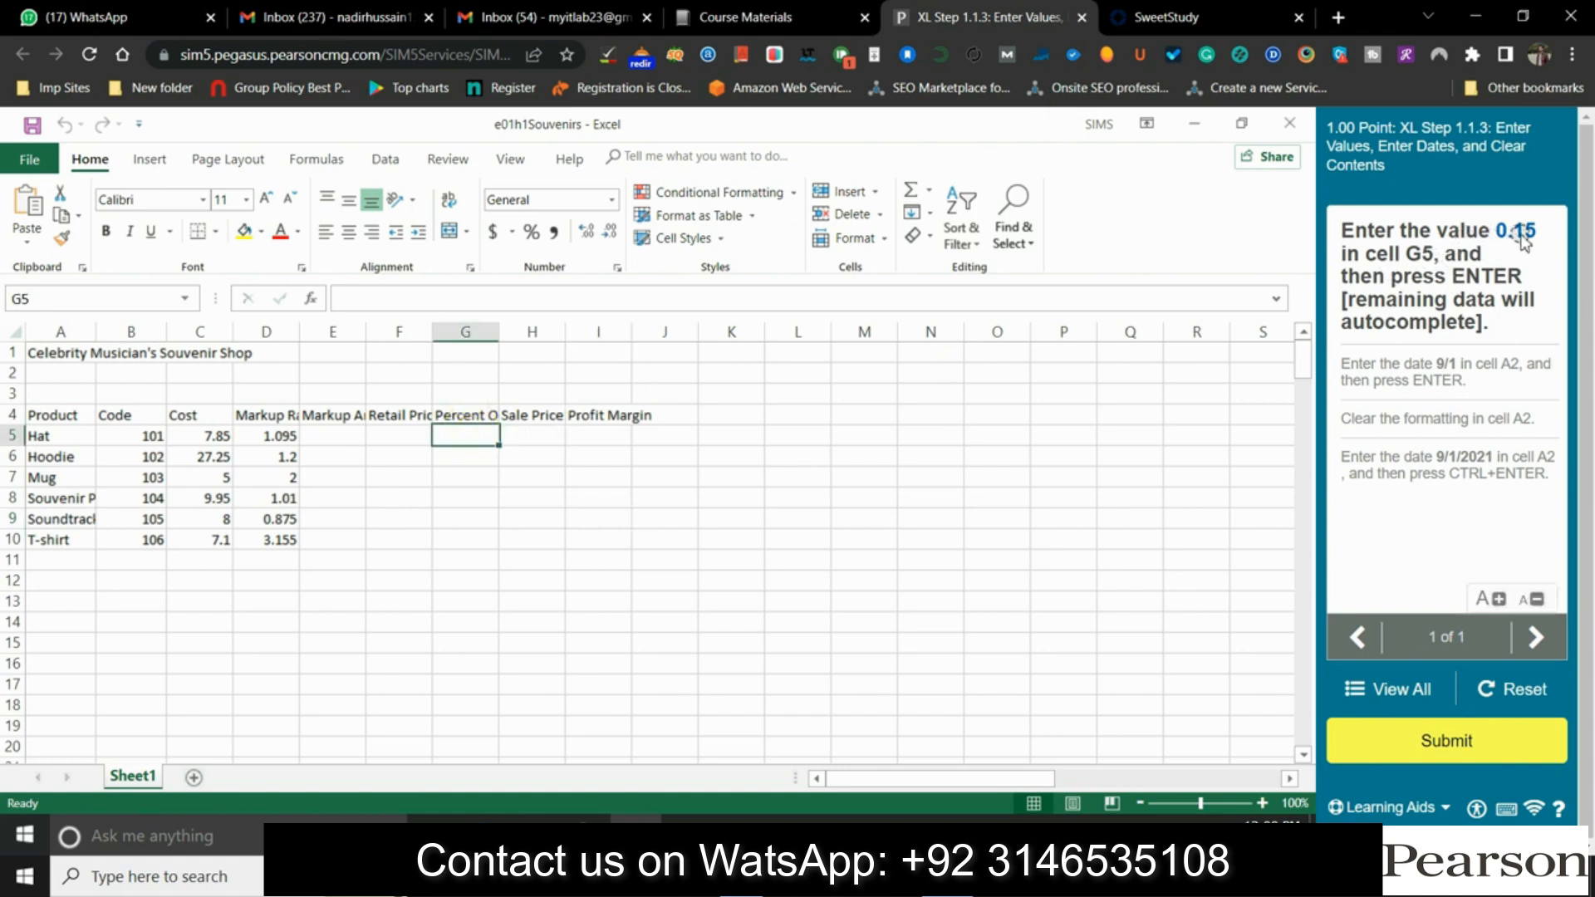
type("0.15")
key("Return")
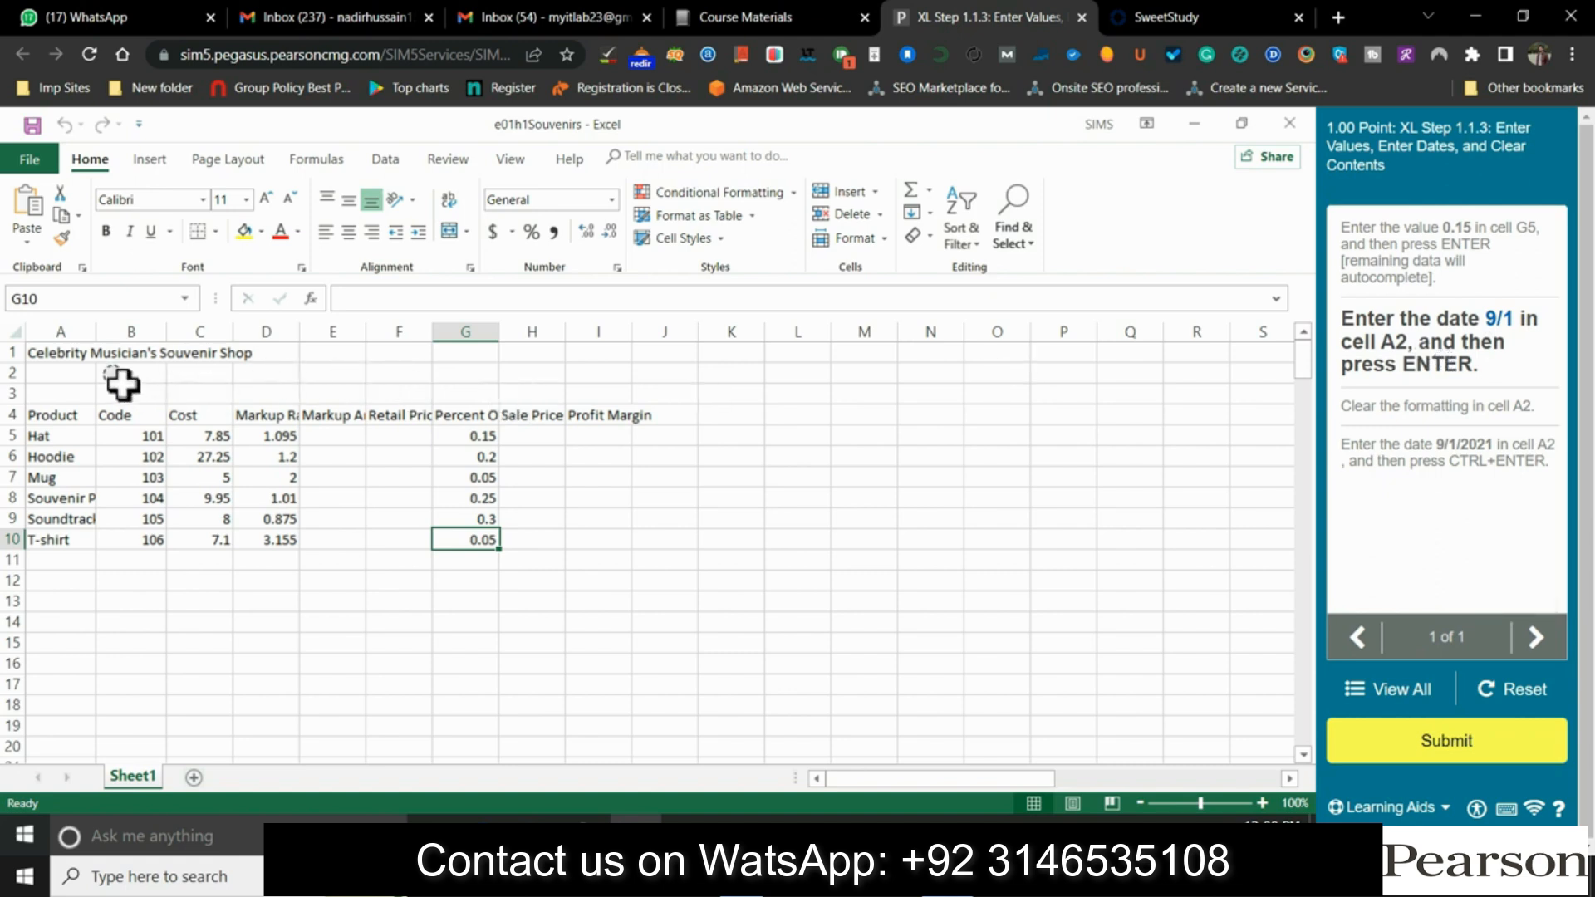
Enter the date 9/1 in cell A2
left_click(80, 380)
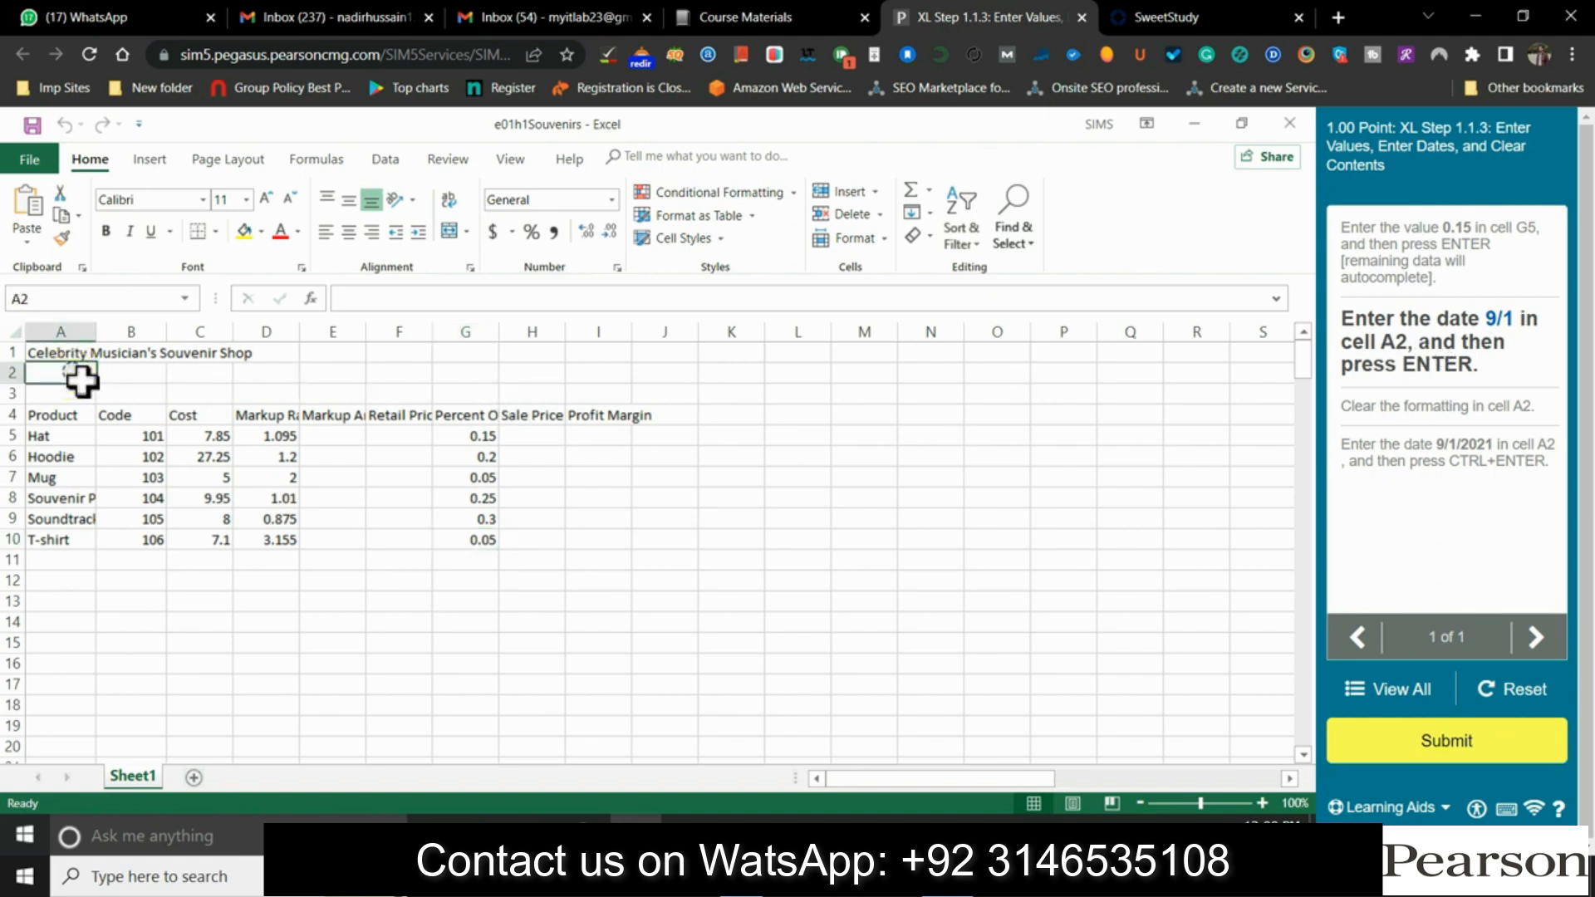
type("9")
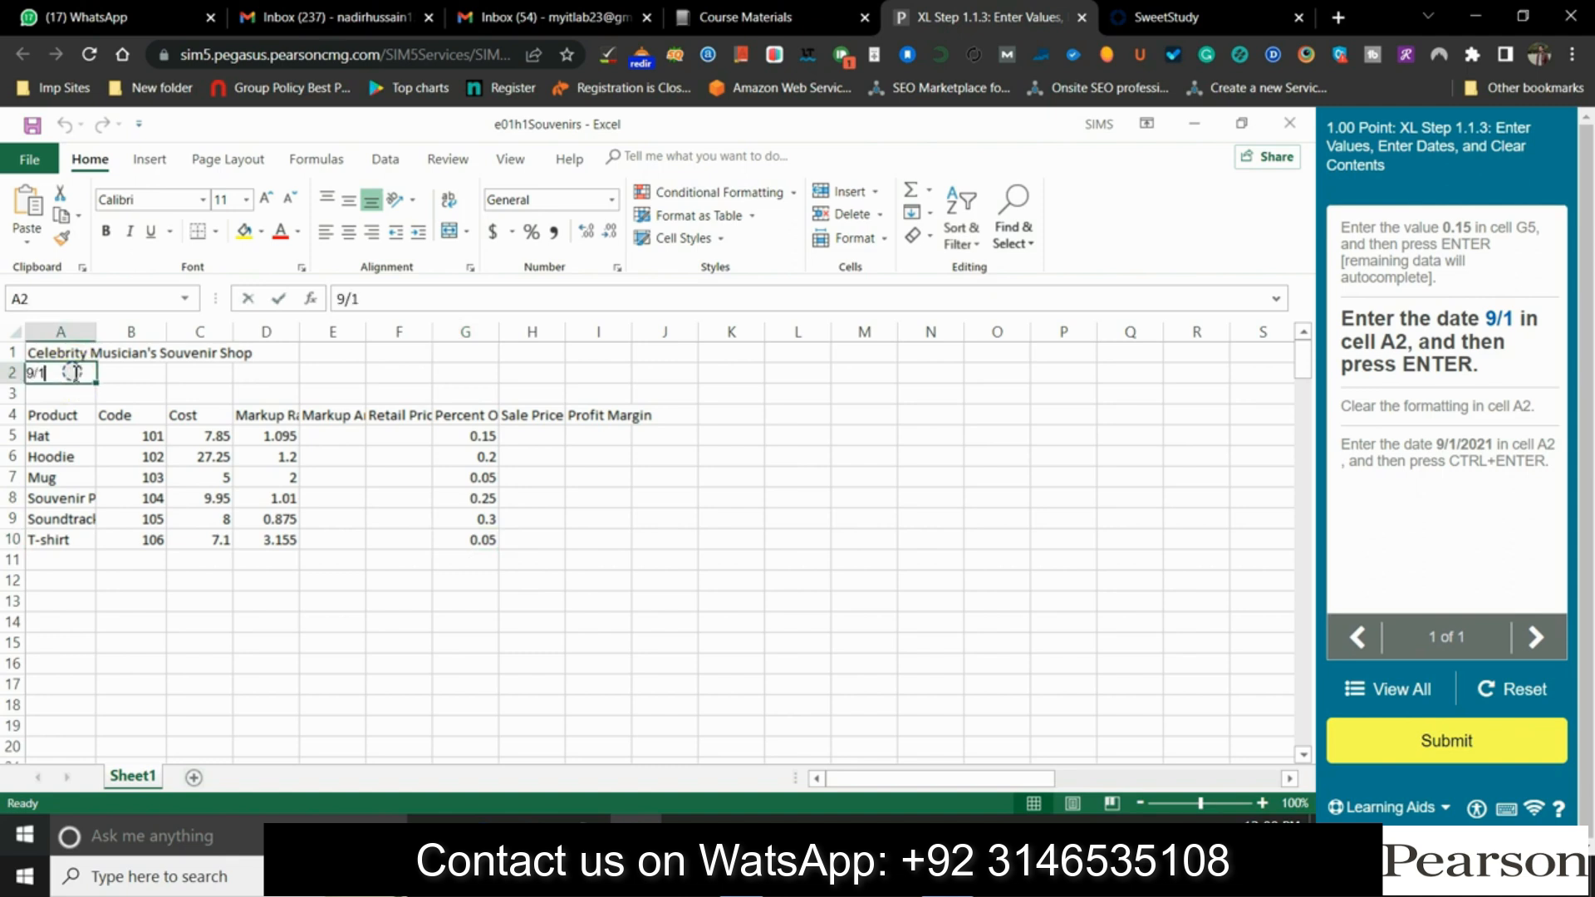
type("/1")
key("Return")
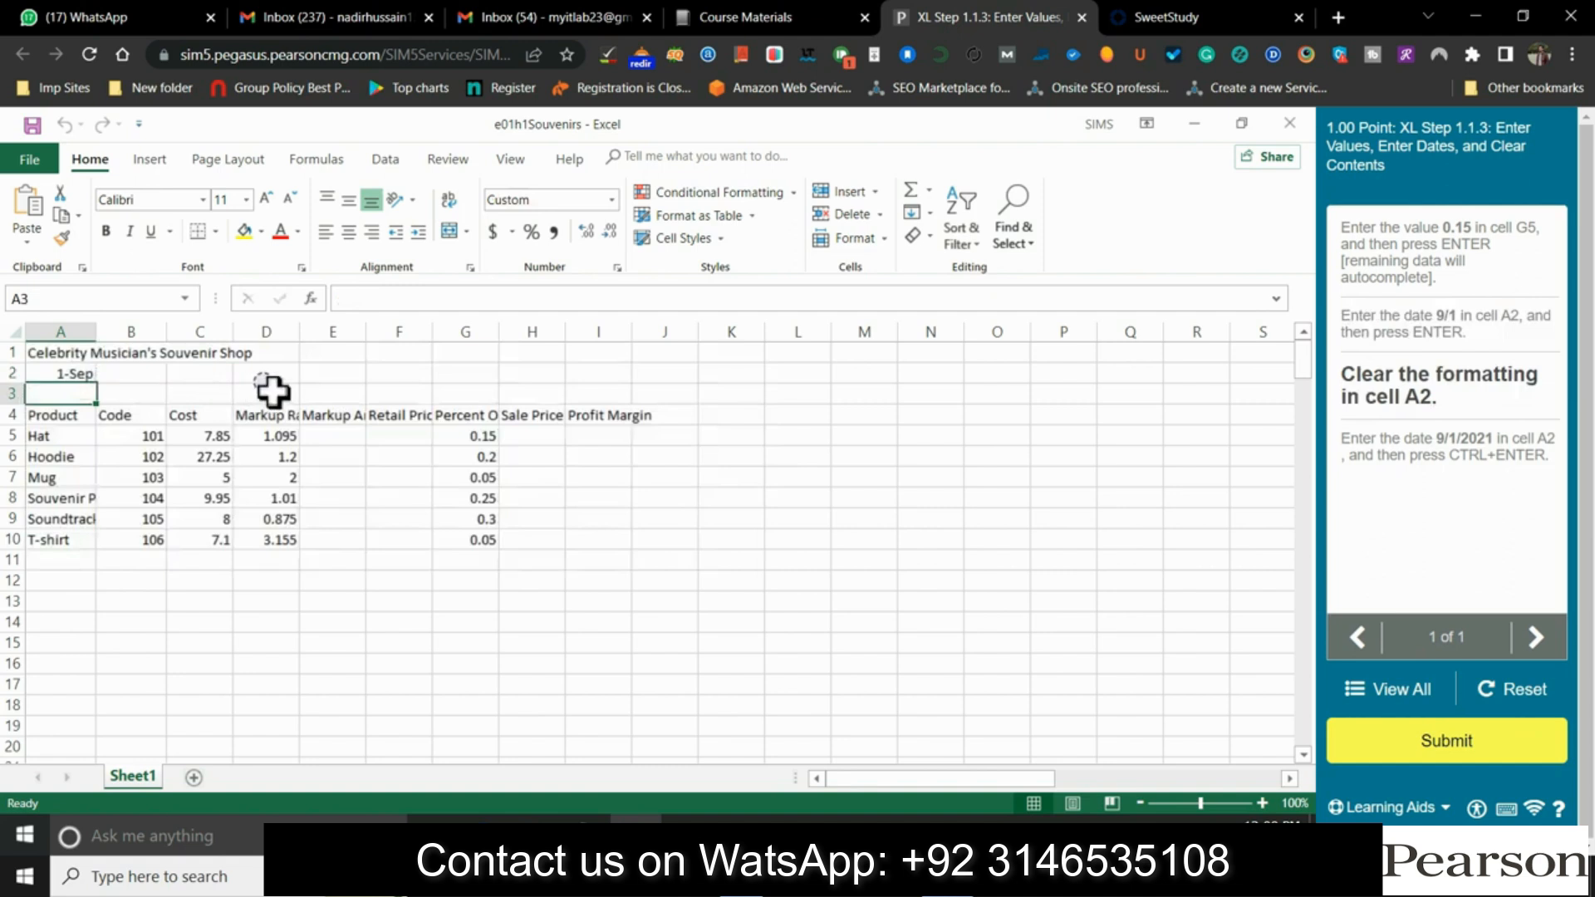
Clear the formatting in cell A2
left_click(92, 379)
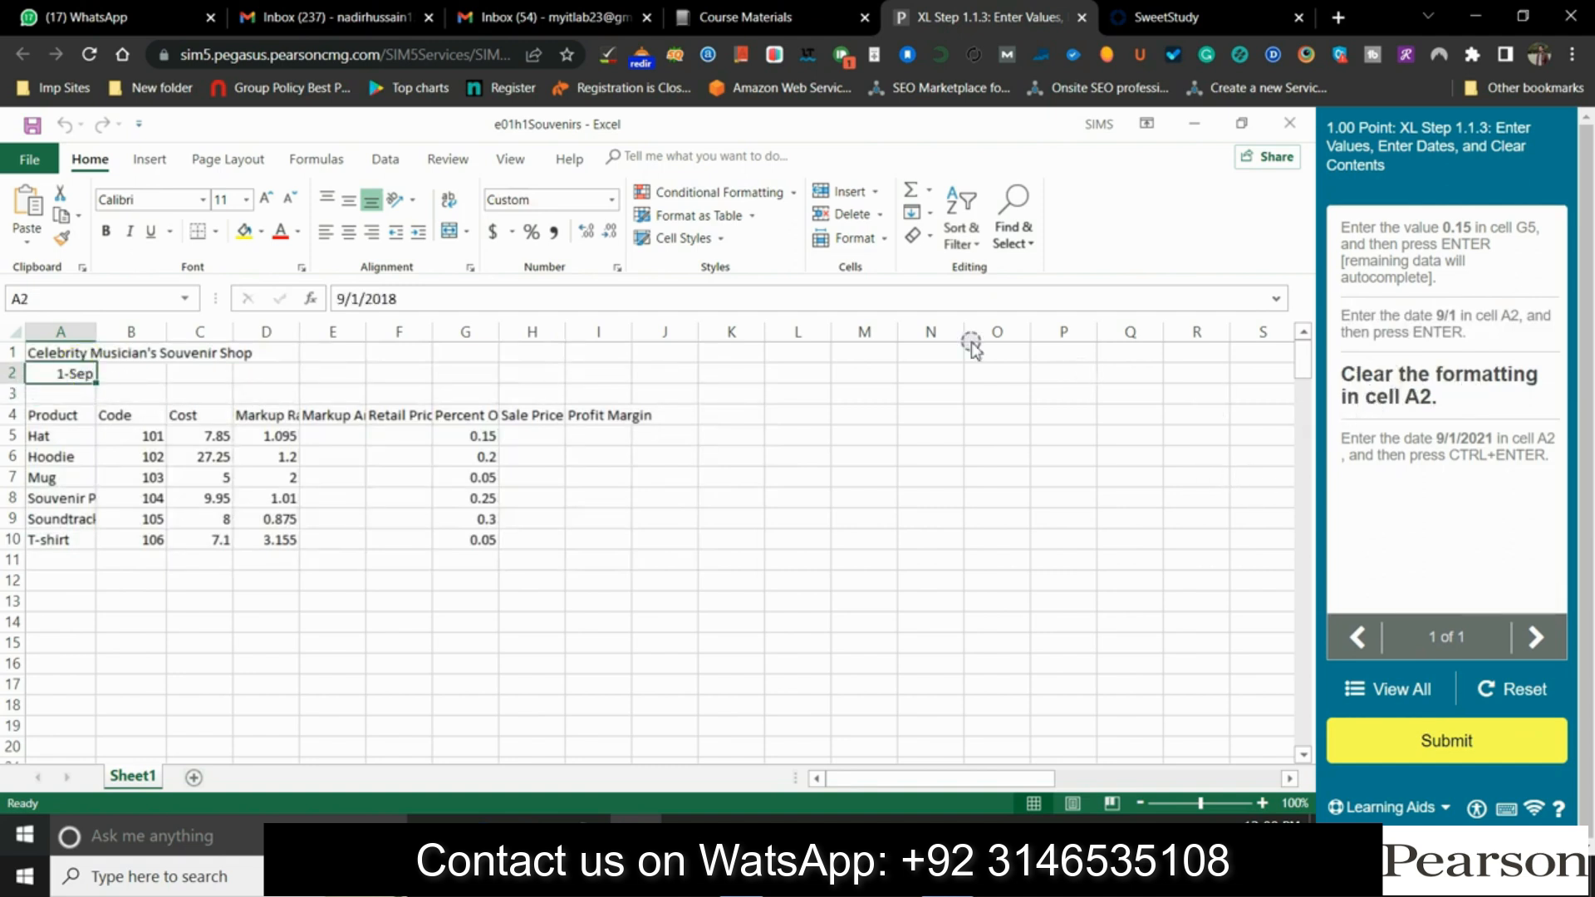
left_click(931, 241)
left_click(942, 287)
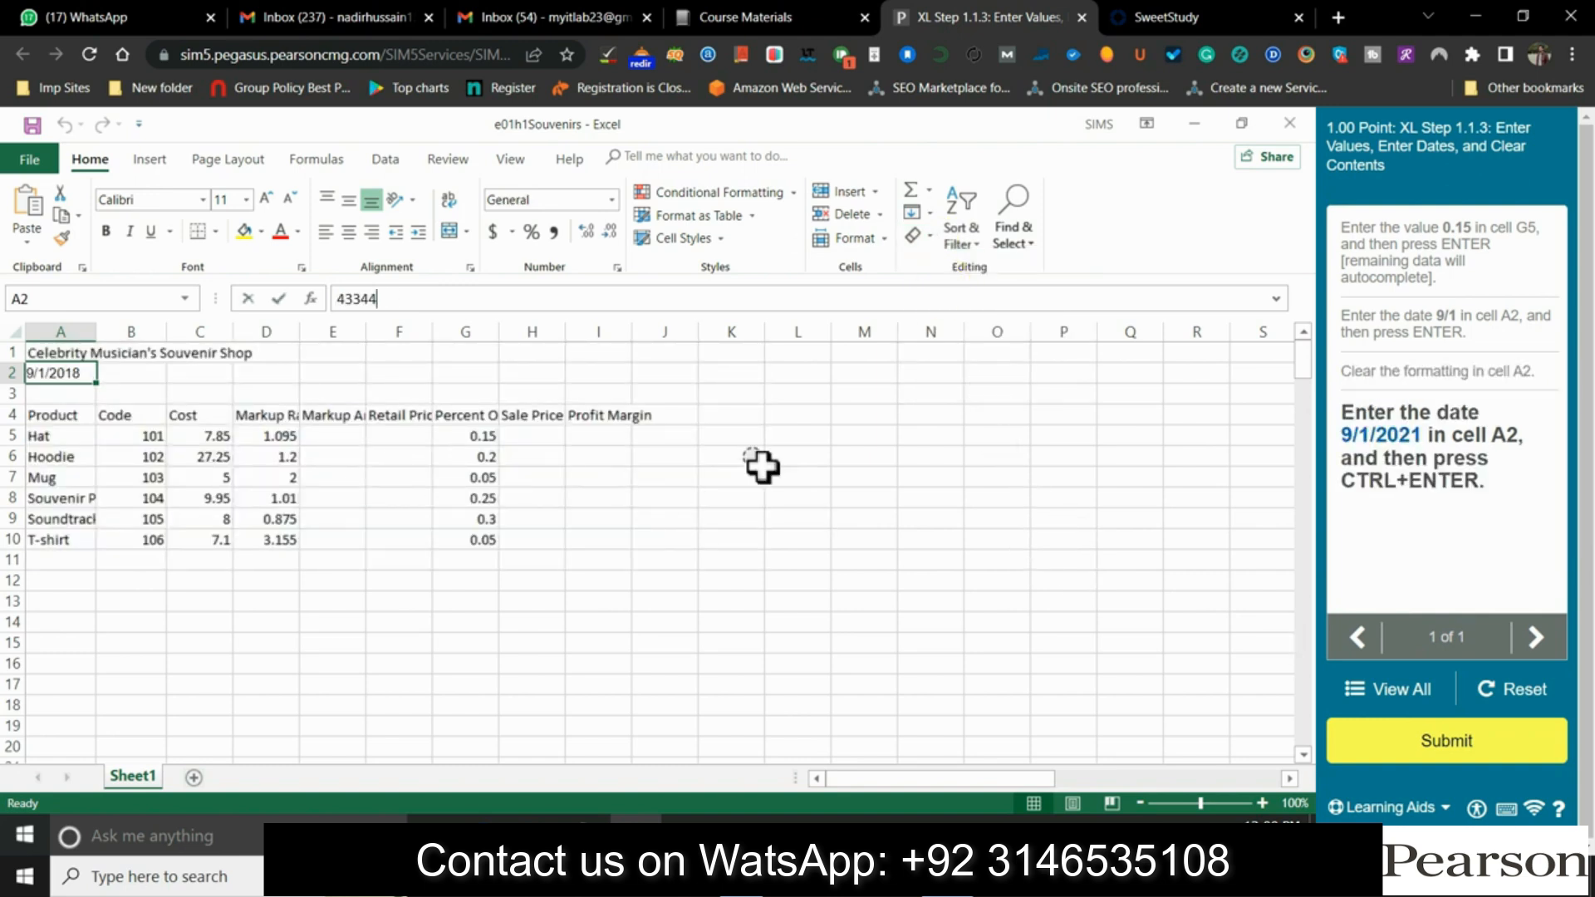
Try to replace the content of cell A2 with the date 9/1/2021
key("F2")
type("9/1/2021")
key("Return")
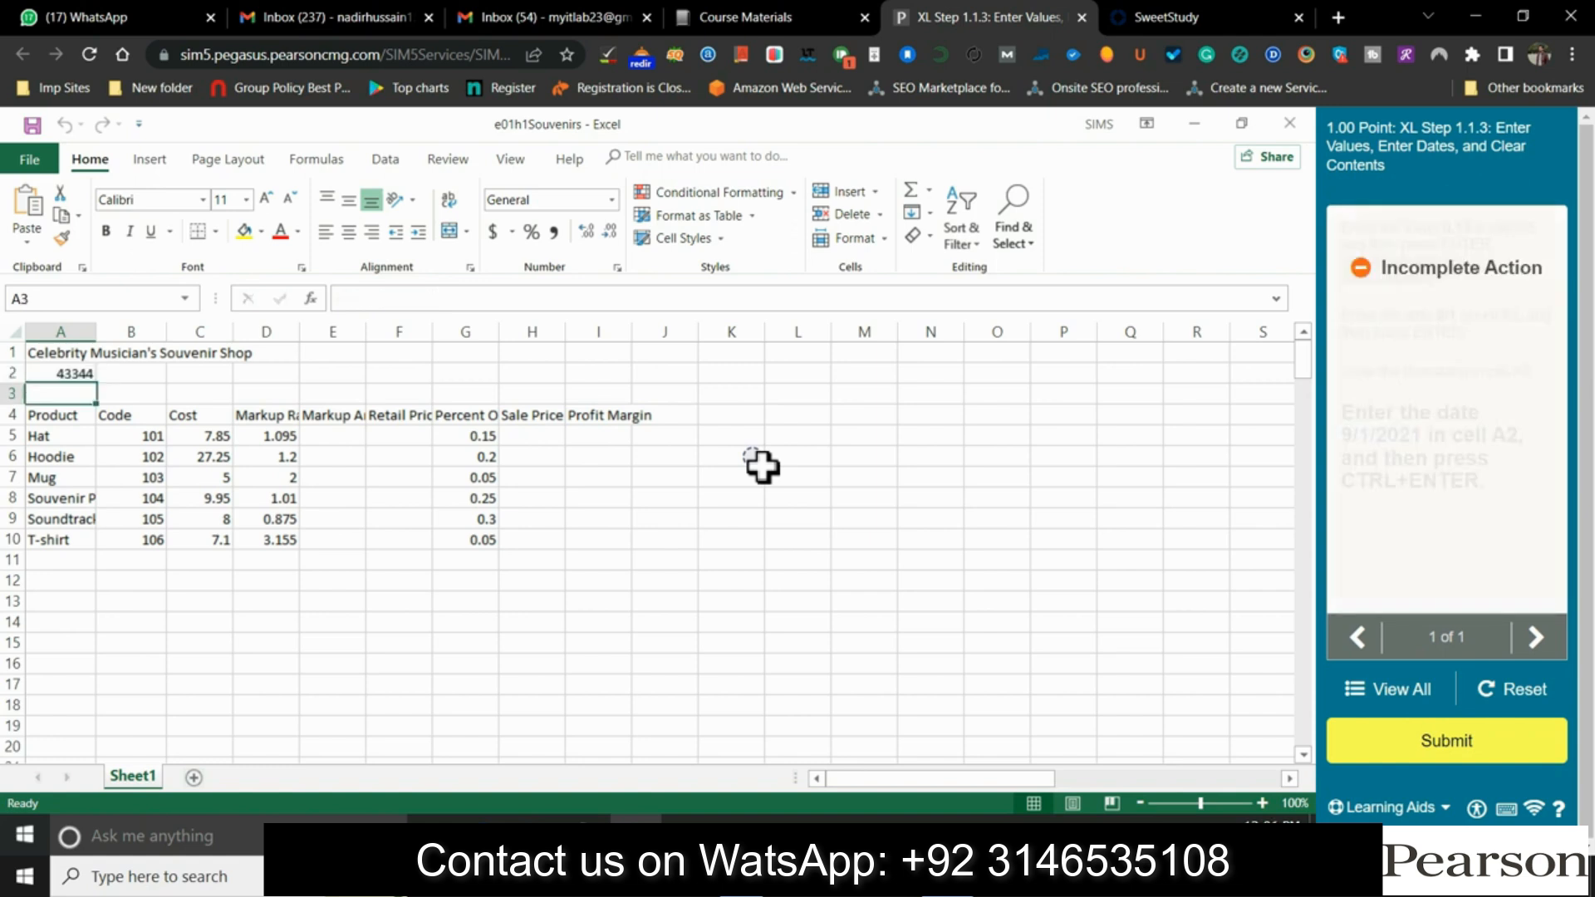
Enter the date 9/1/2021 in cell A2 and submit the training
left_click(82, 375)
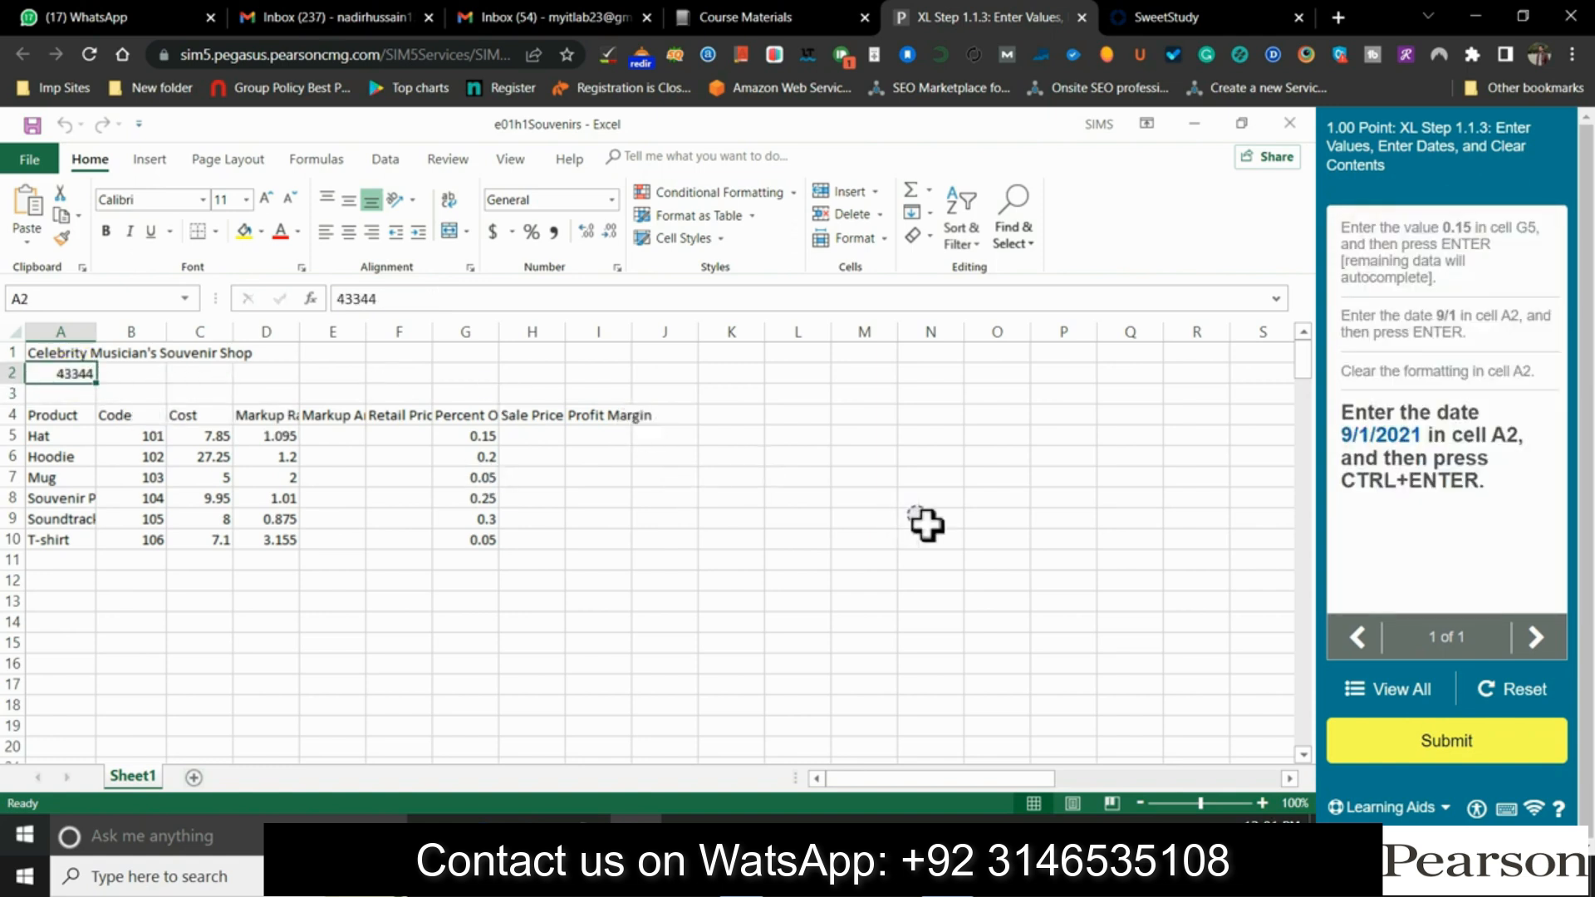
type("9/1/2021")
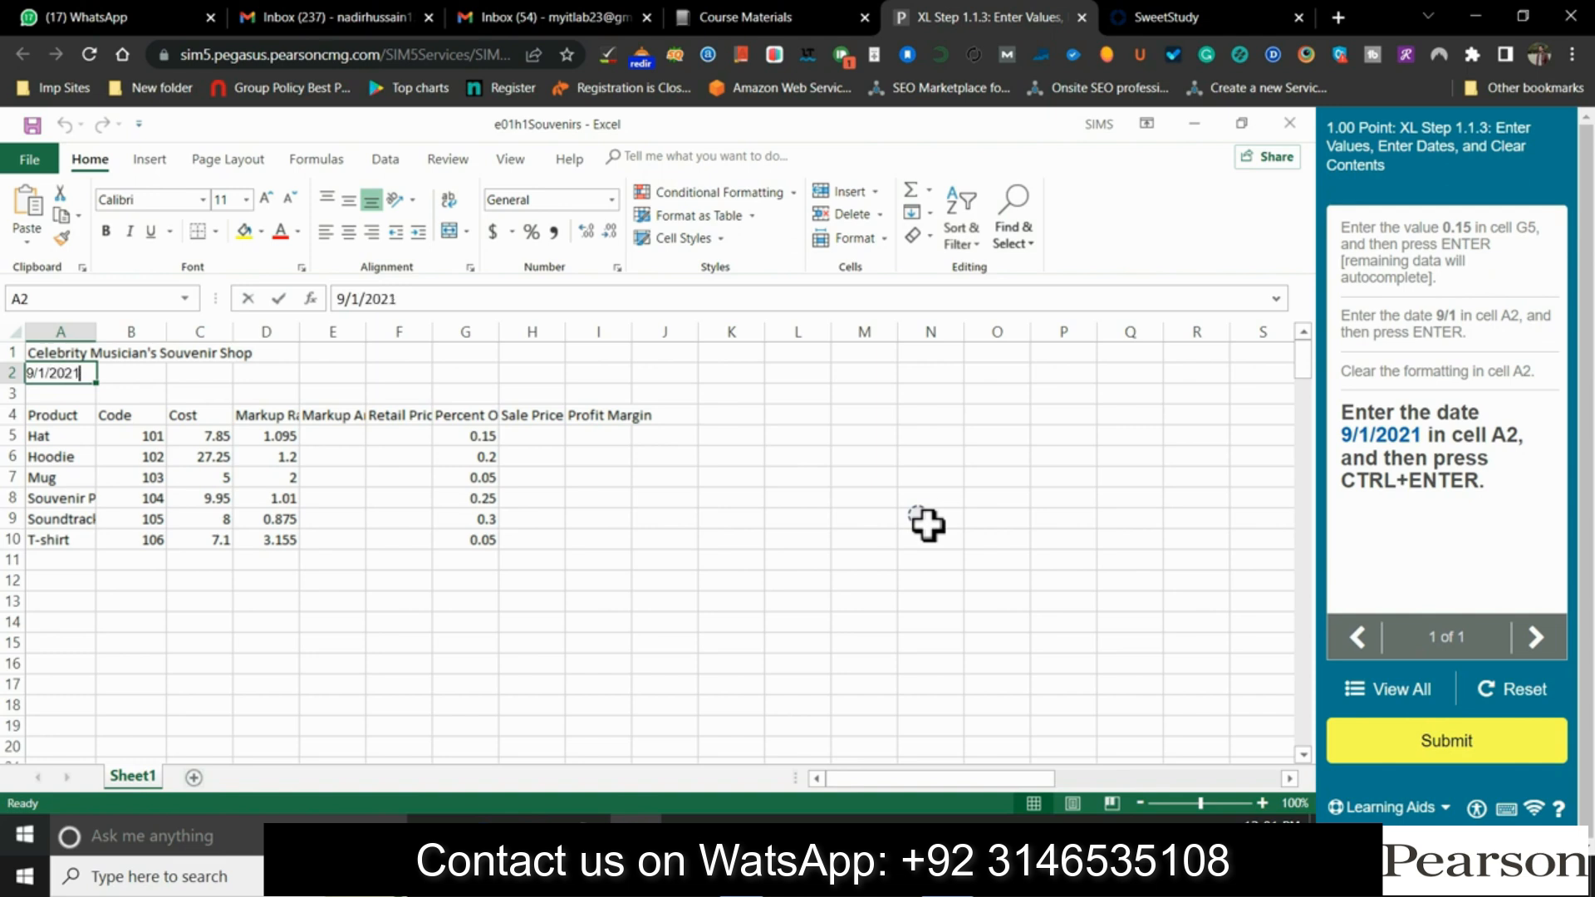
key("Return")
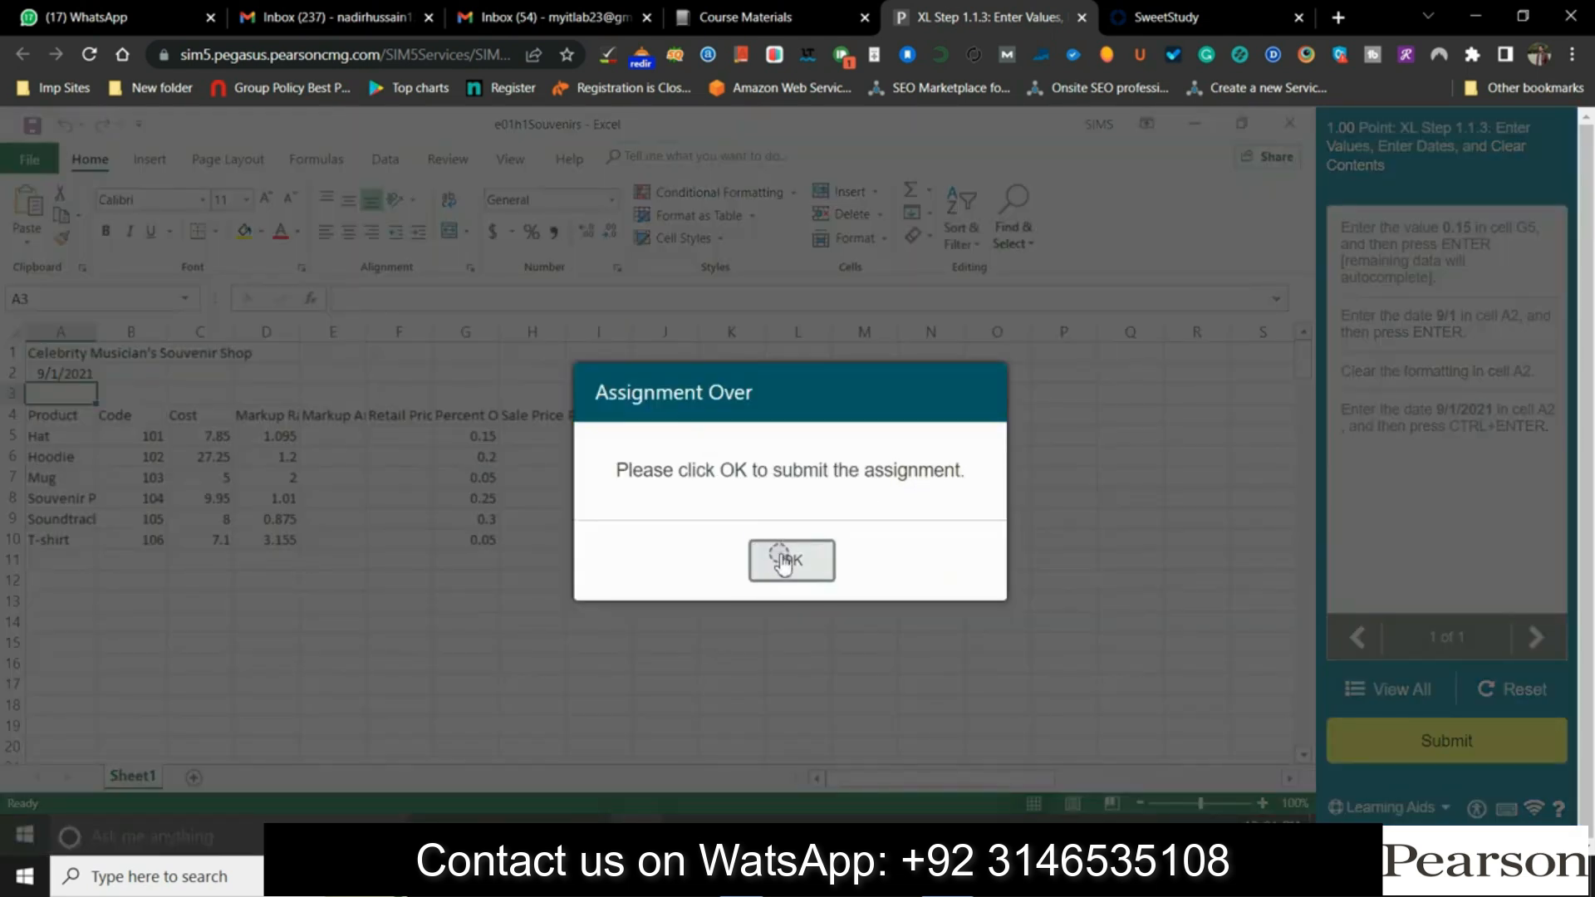
left_click(782, 568)
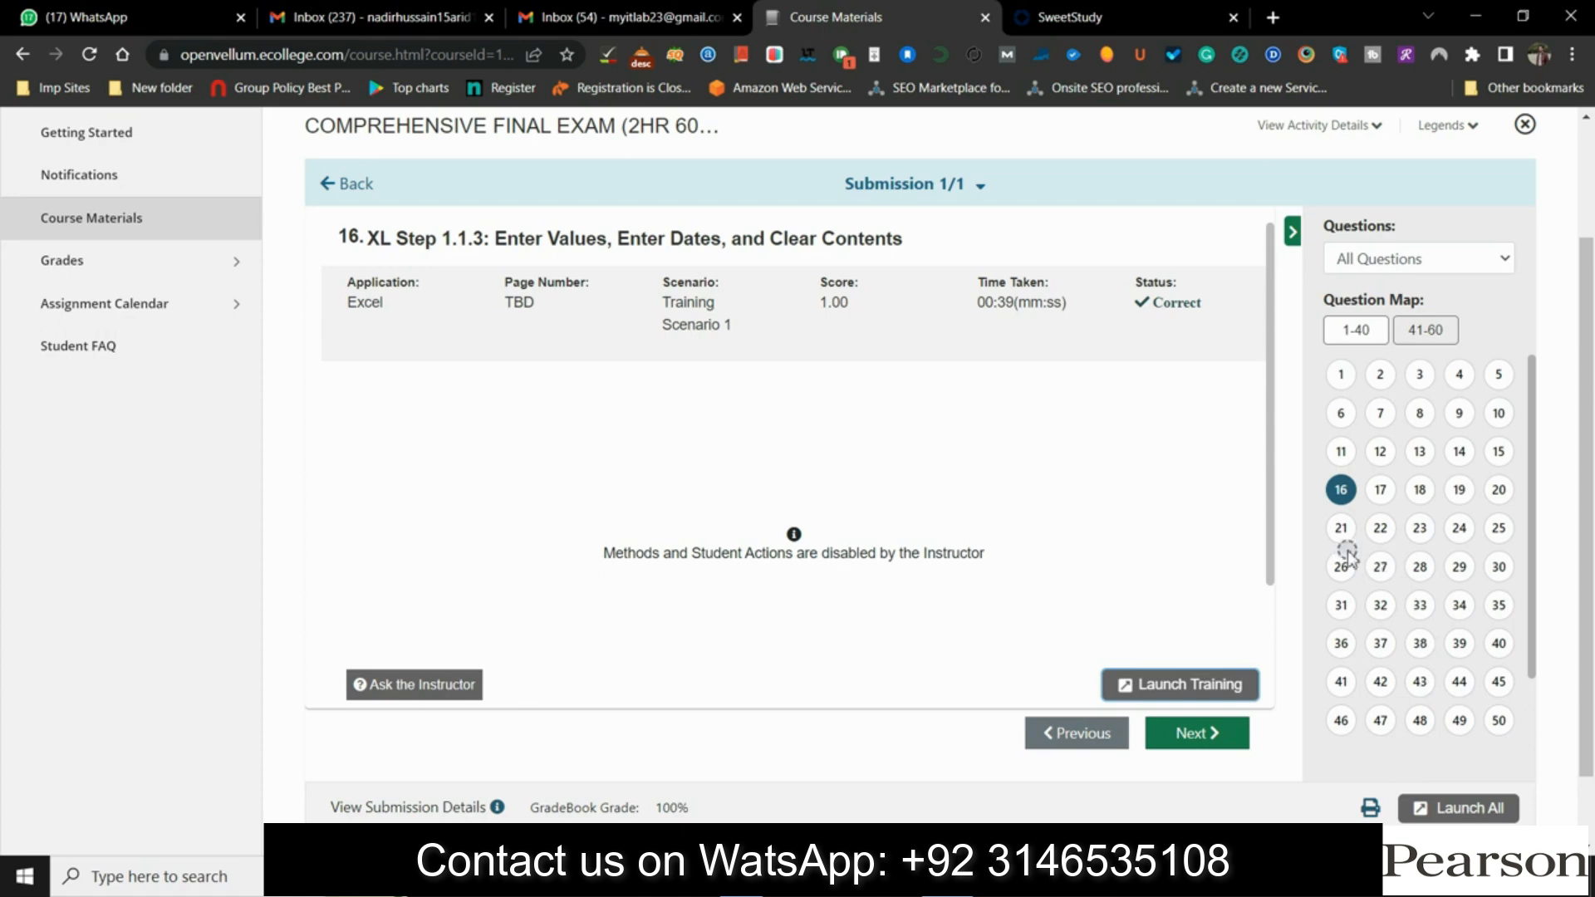
Launch the training for question 31 on opening, saving and enabling a database, and start Access in it
left_click(1340, 604)
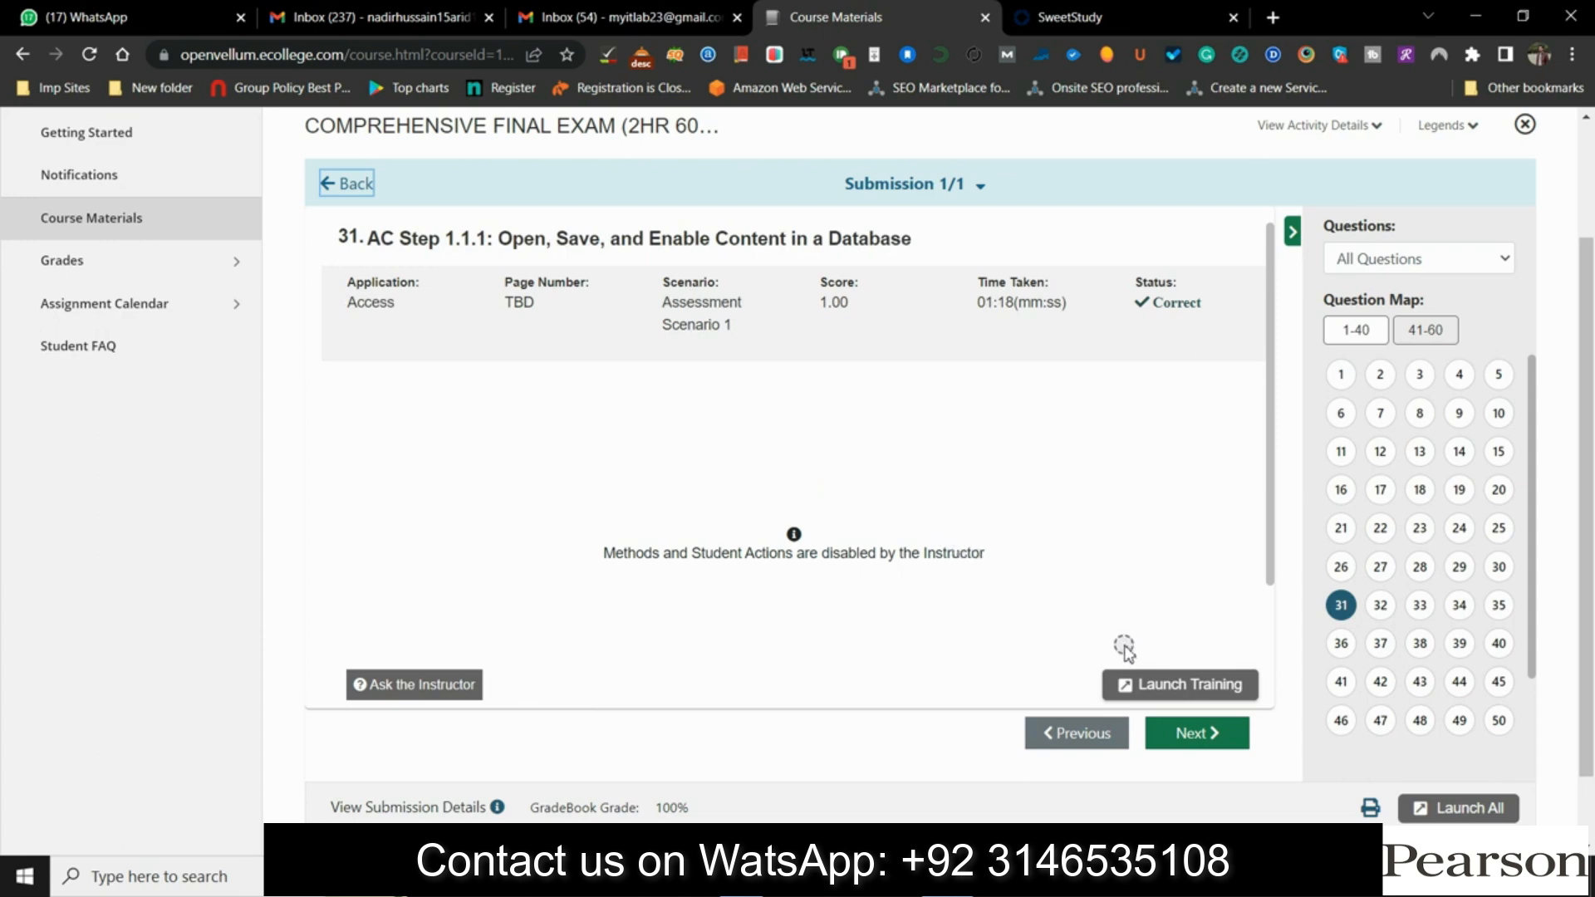
left_click(1184, 690)
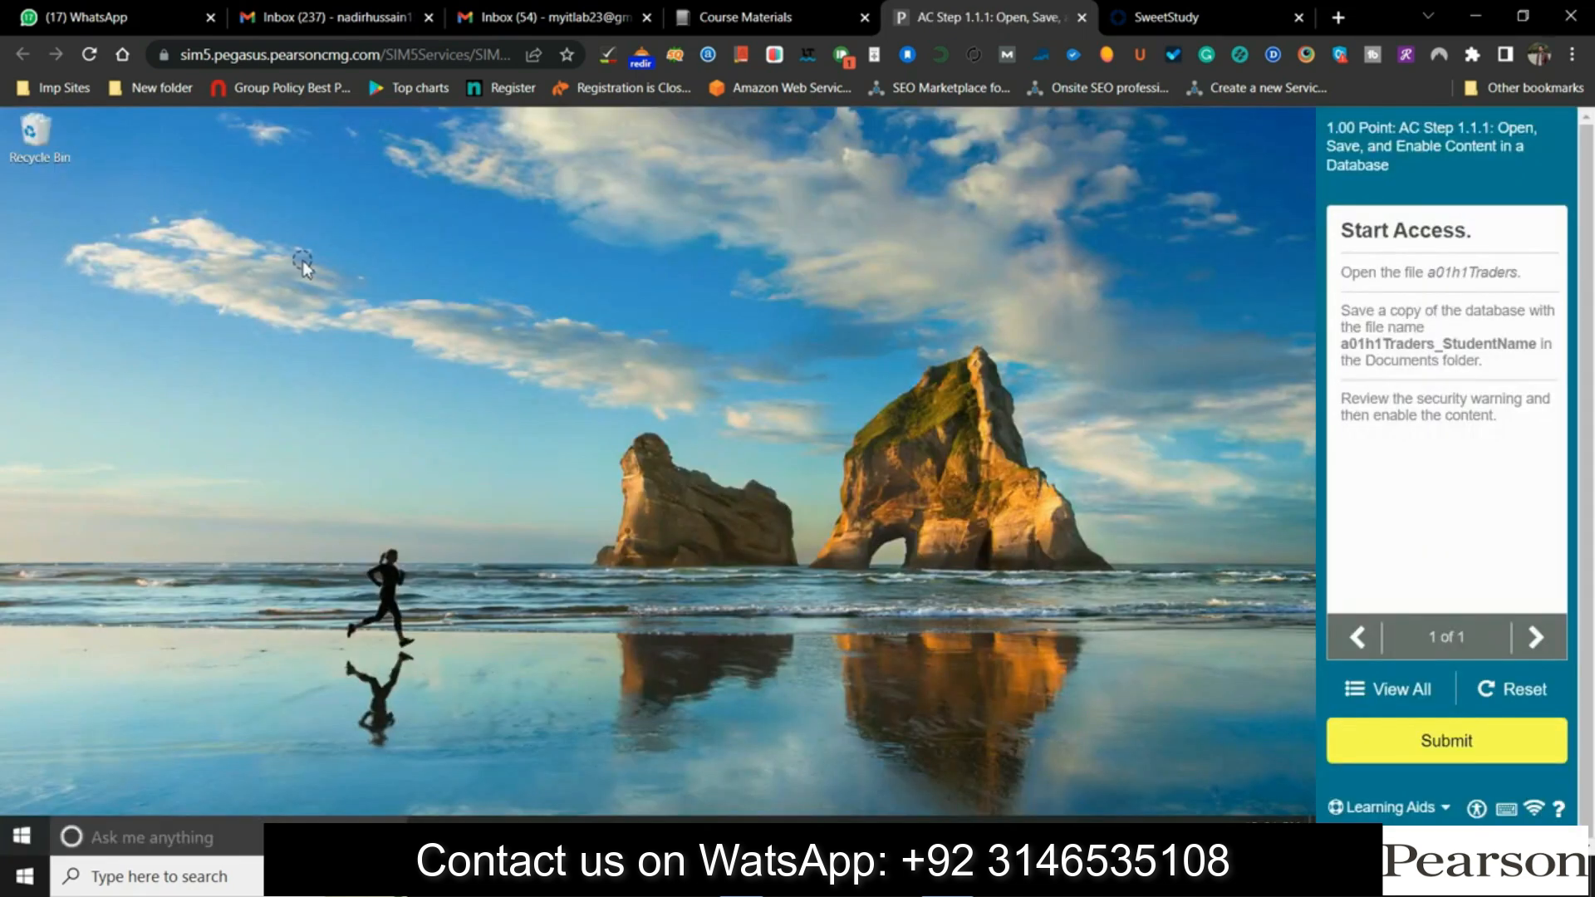
left_click(21, 835)
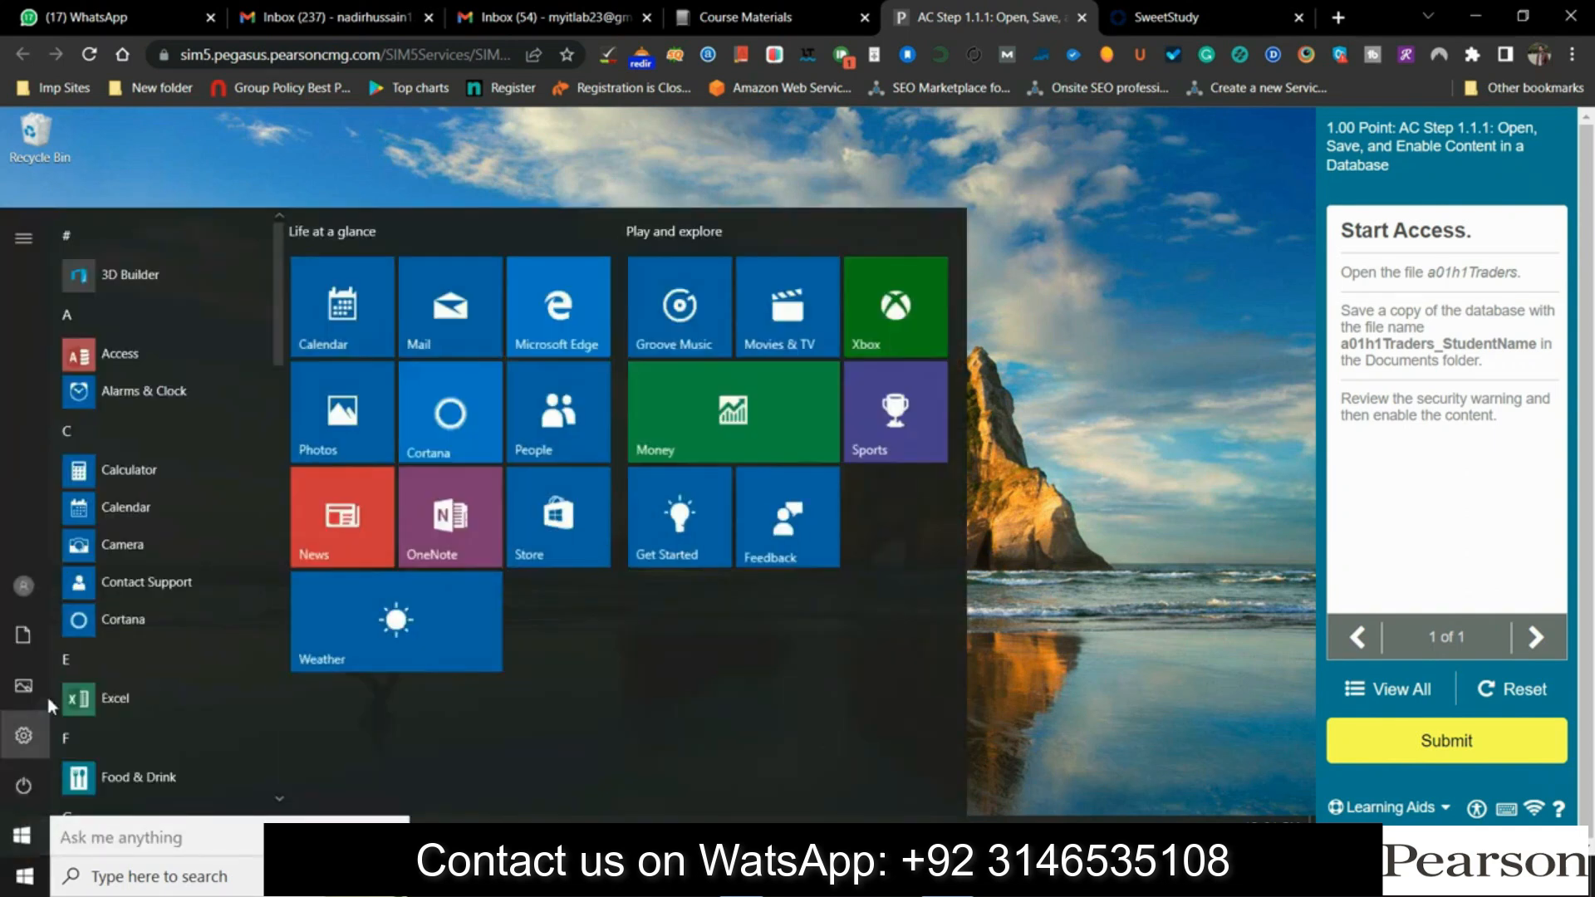
left_click(129, 355)
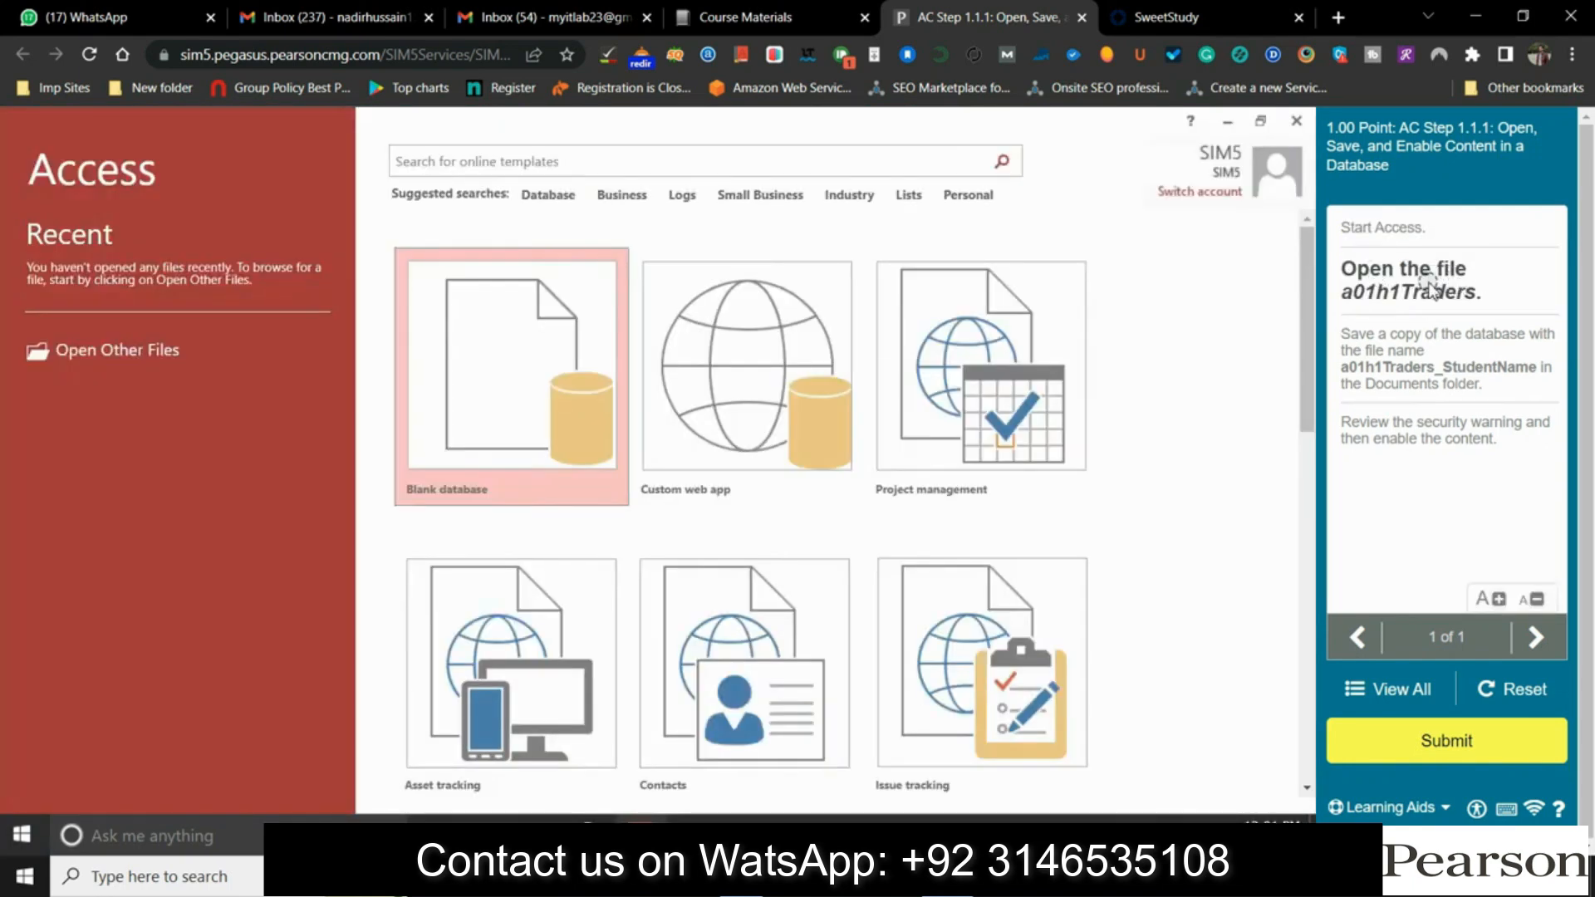
Open the database file a01h1Traders from the Documents folder
left_click(91, 352)
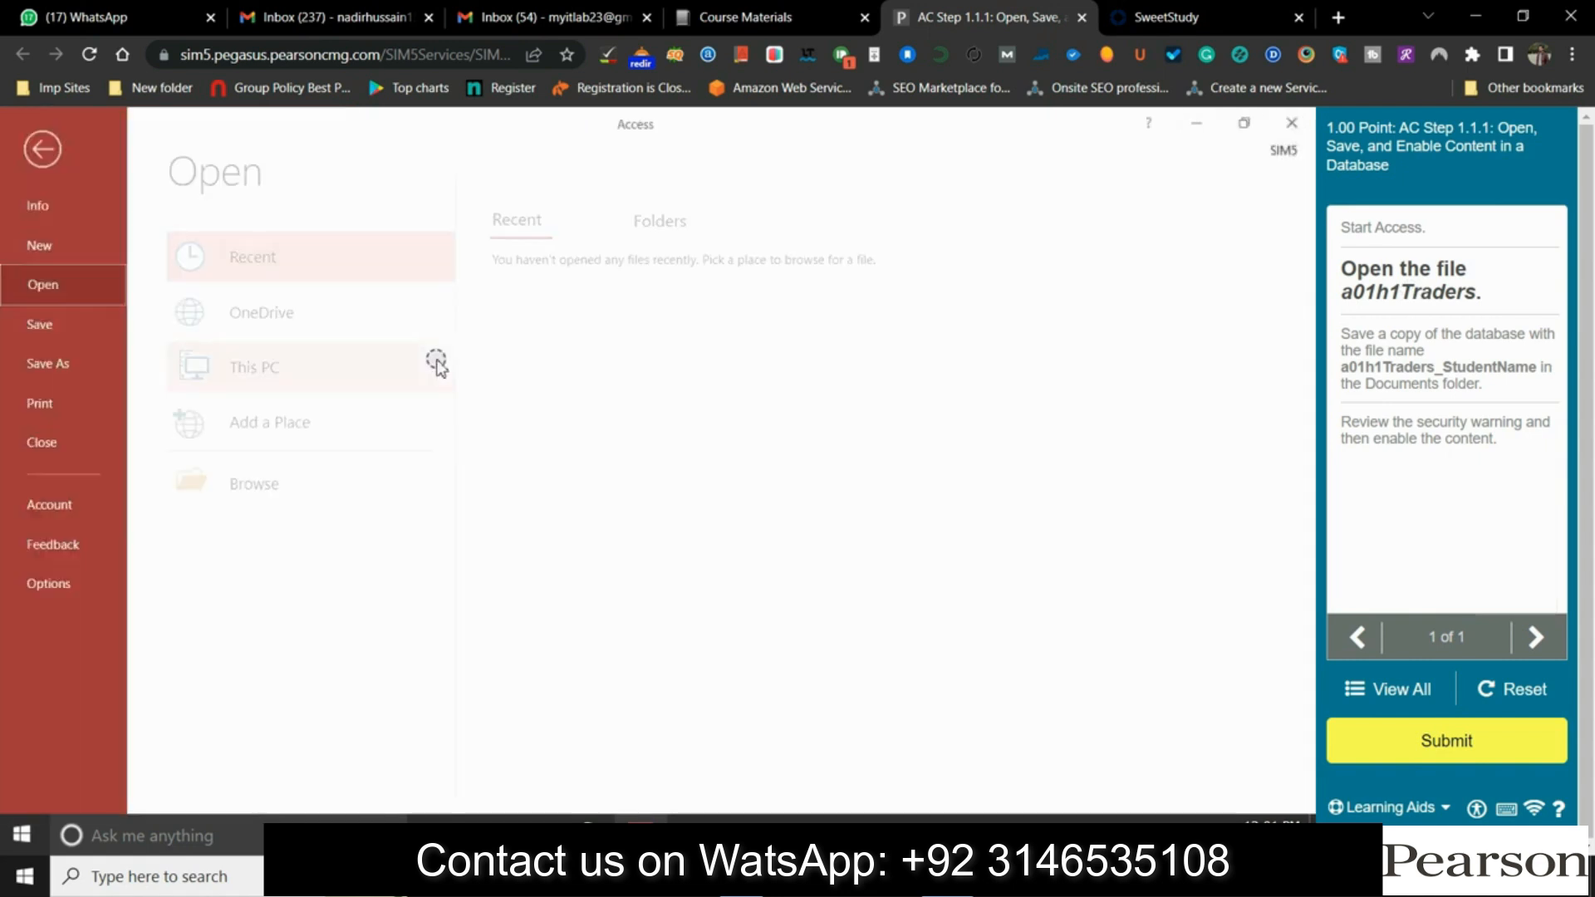
left_click(242, 499)
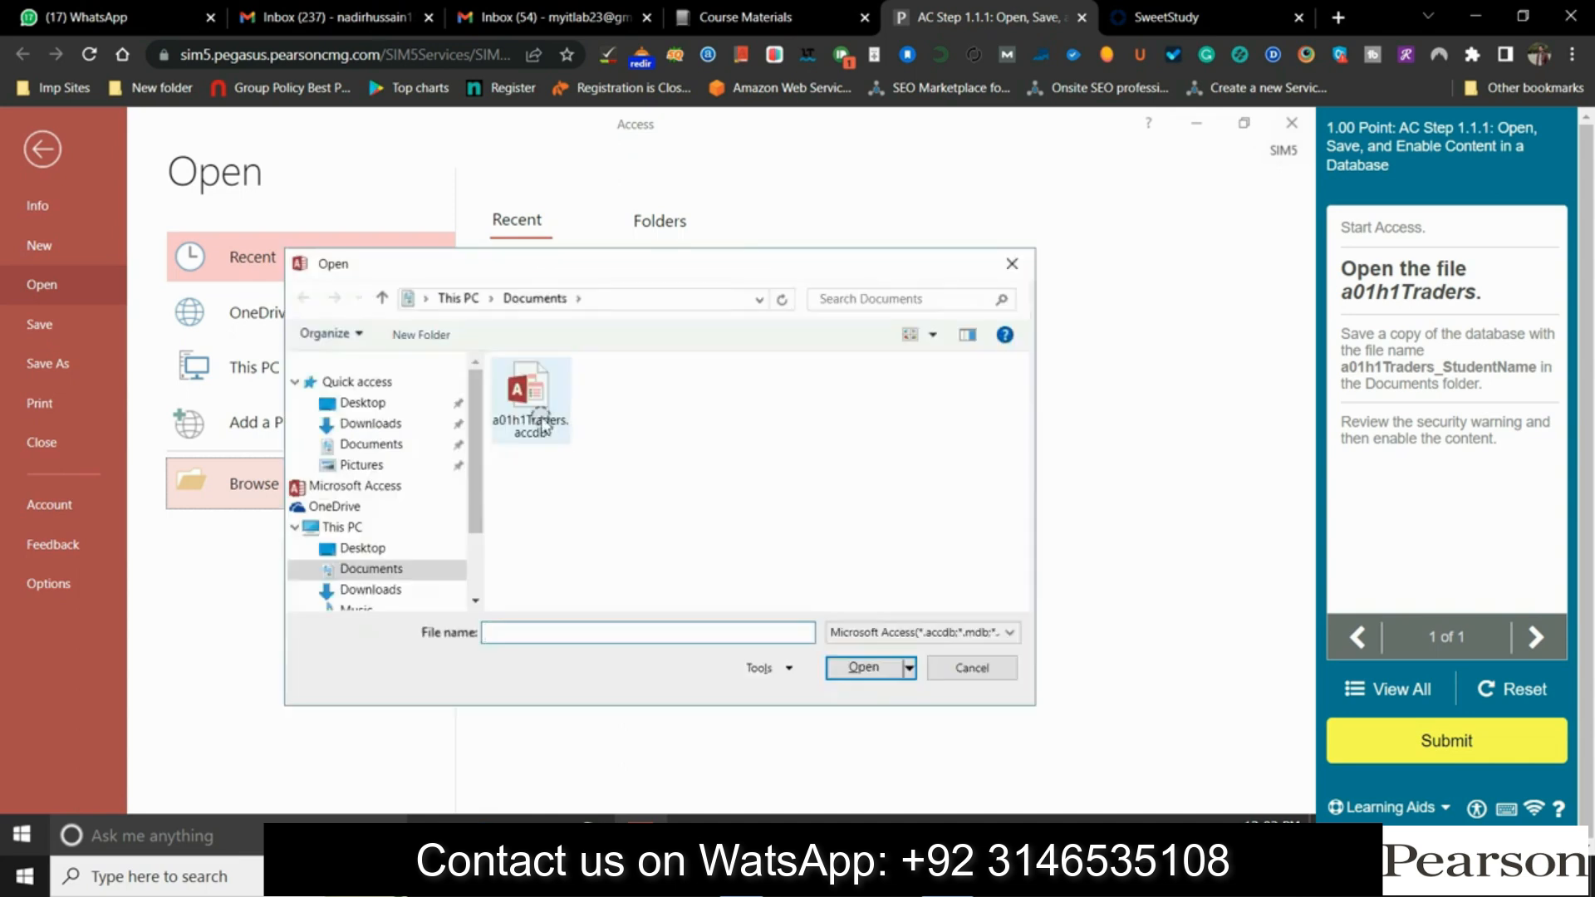
left_click(528, 411)
left_click(868, 668)
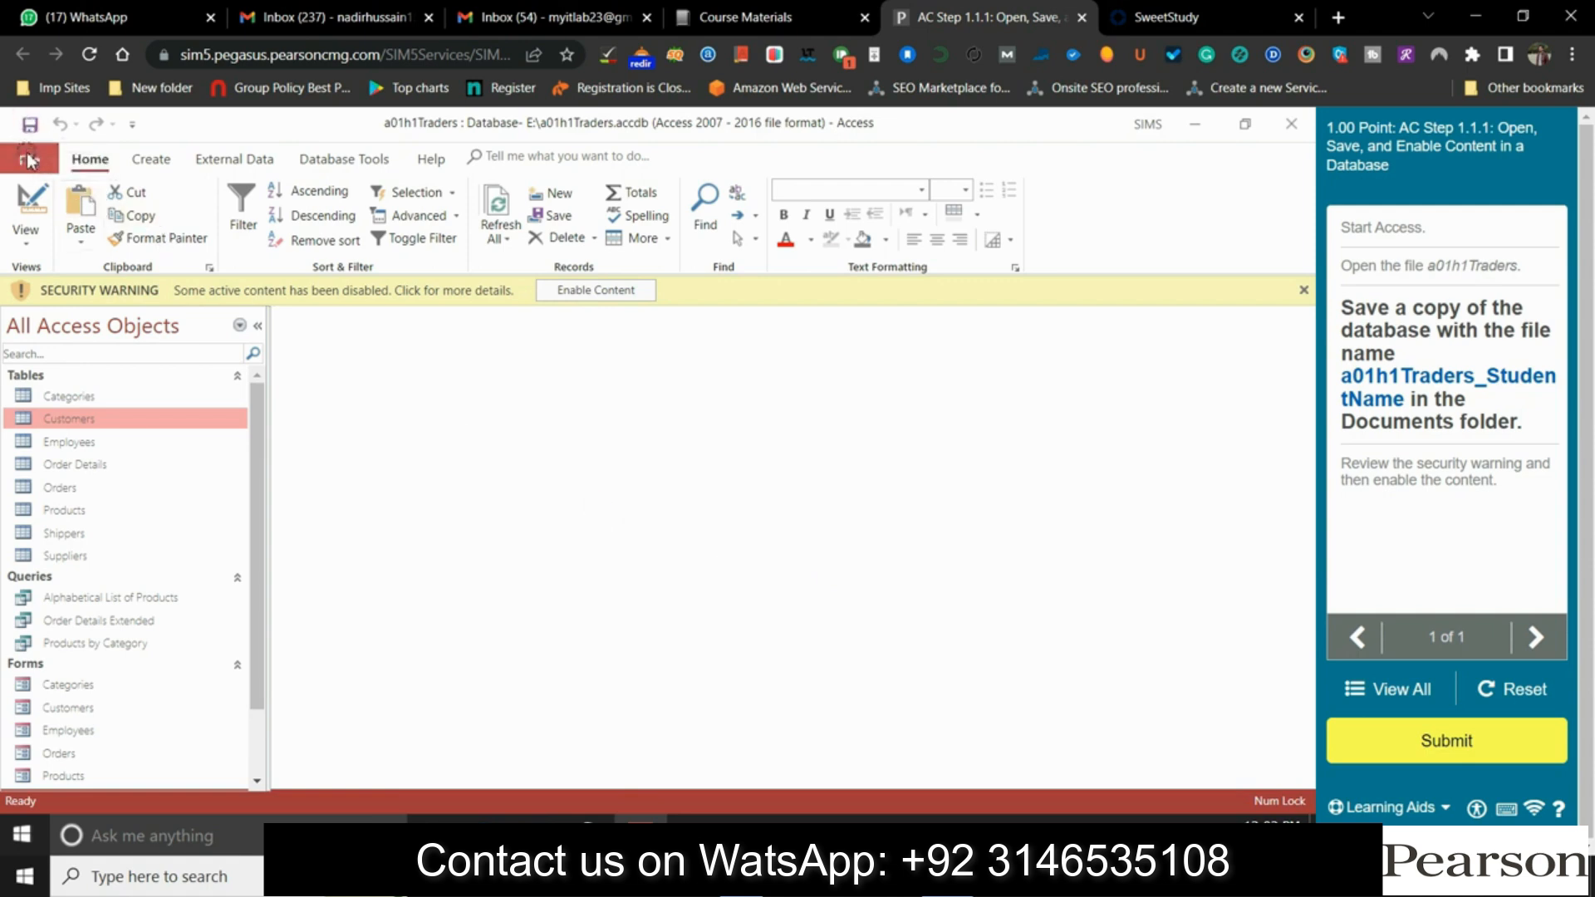
Save a copy of the database as a01h1Traders_StudentName.accdb in the Documents folder
left_click(31, 126)
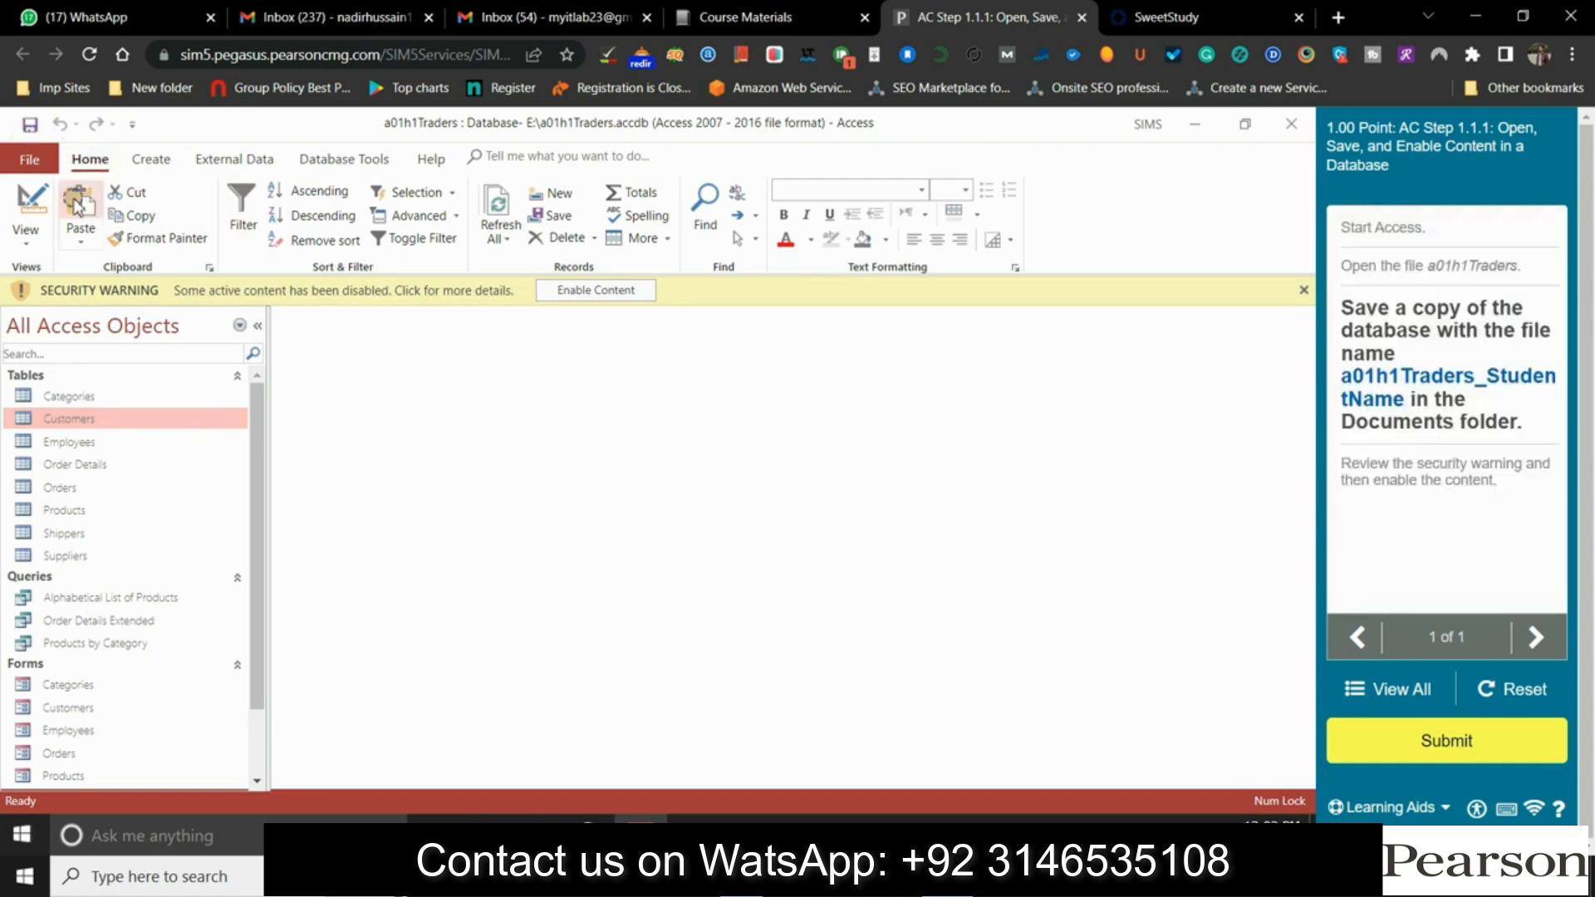
left_click(29, 159)
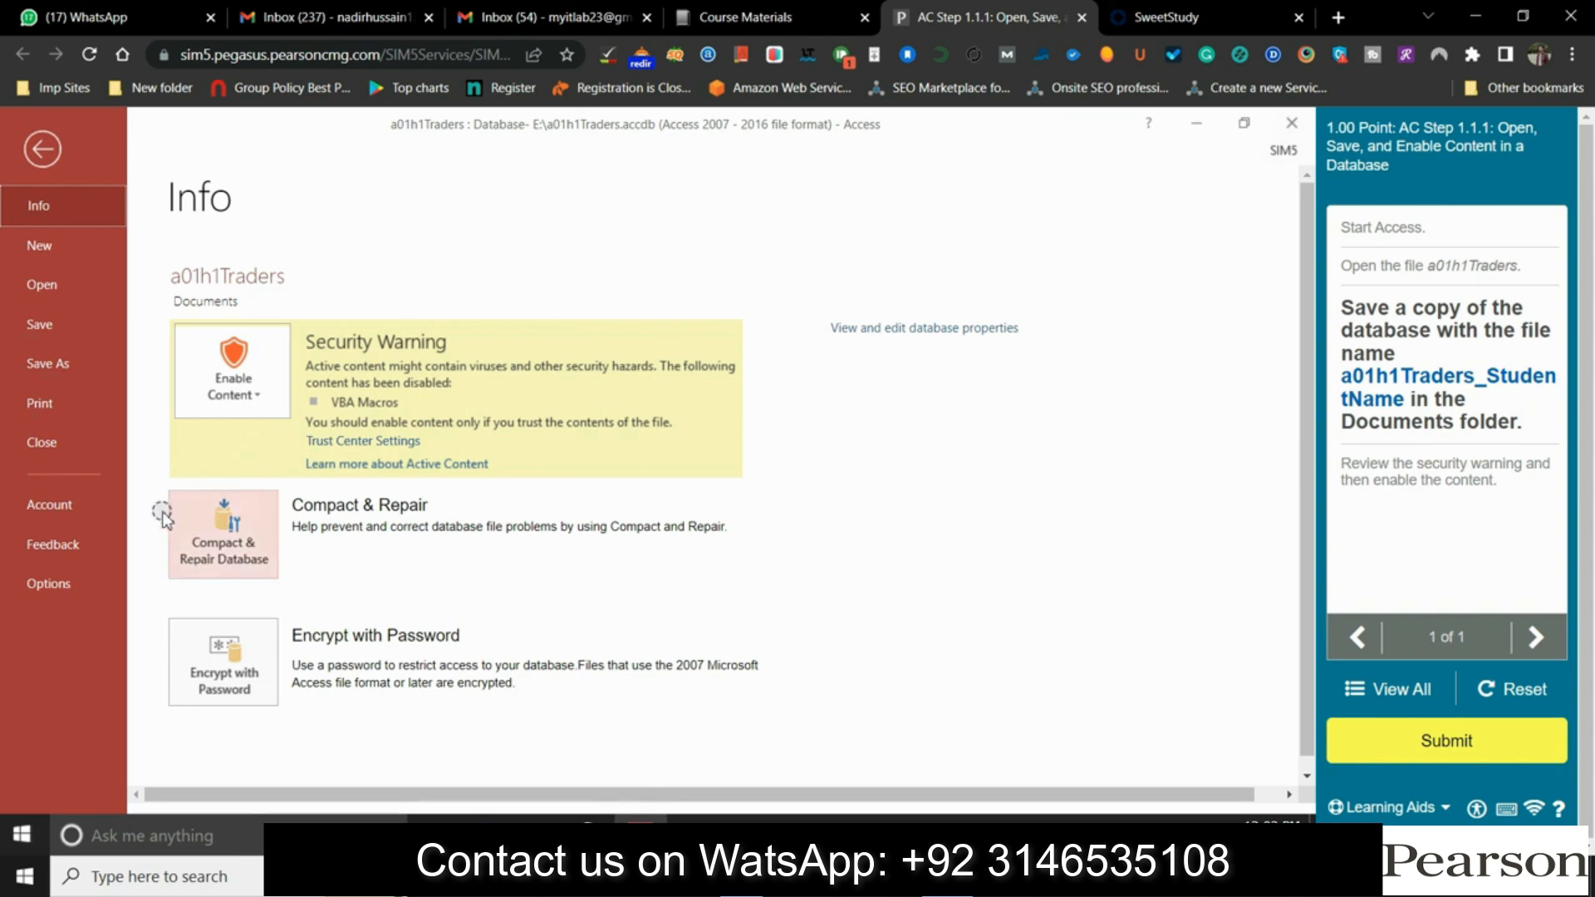
left_click(47, 363)
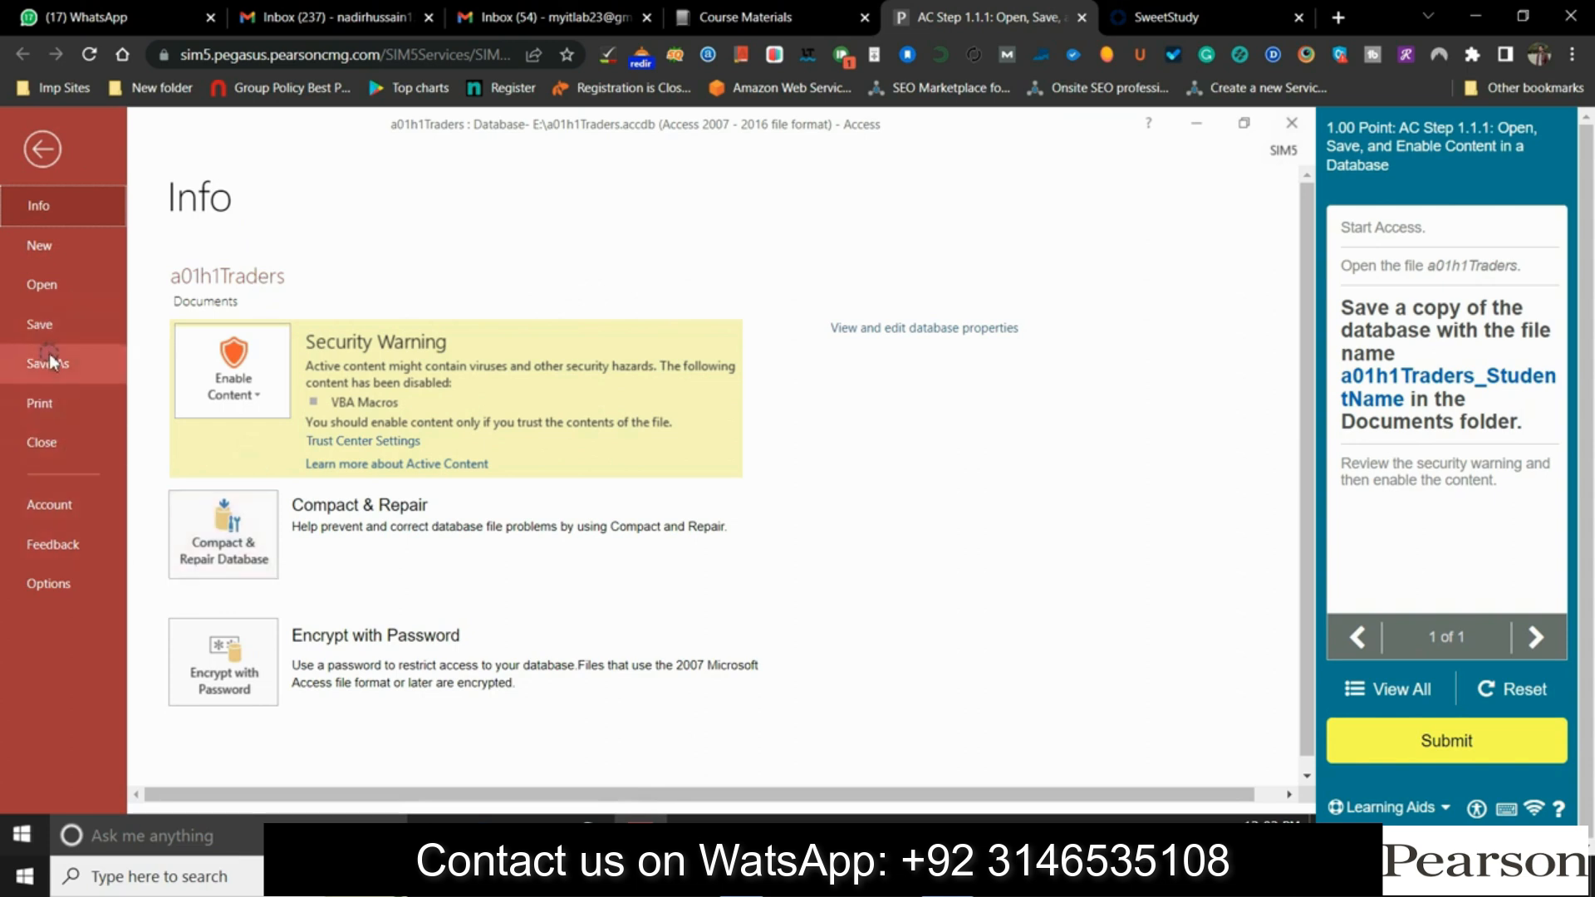
left_click(532, 530)
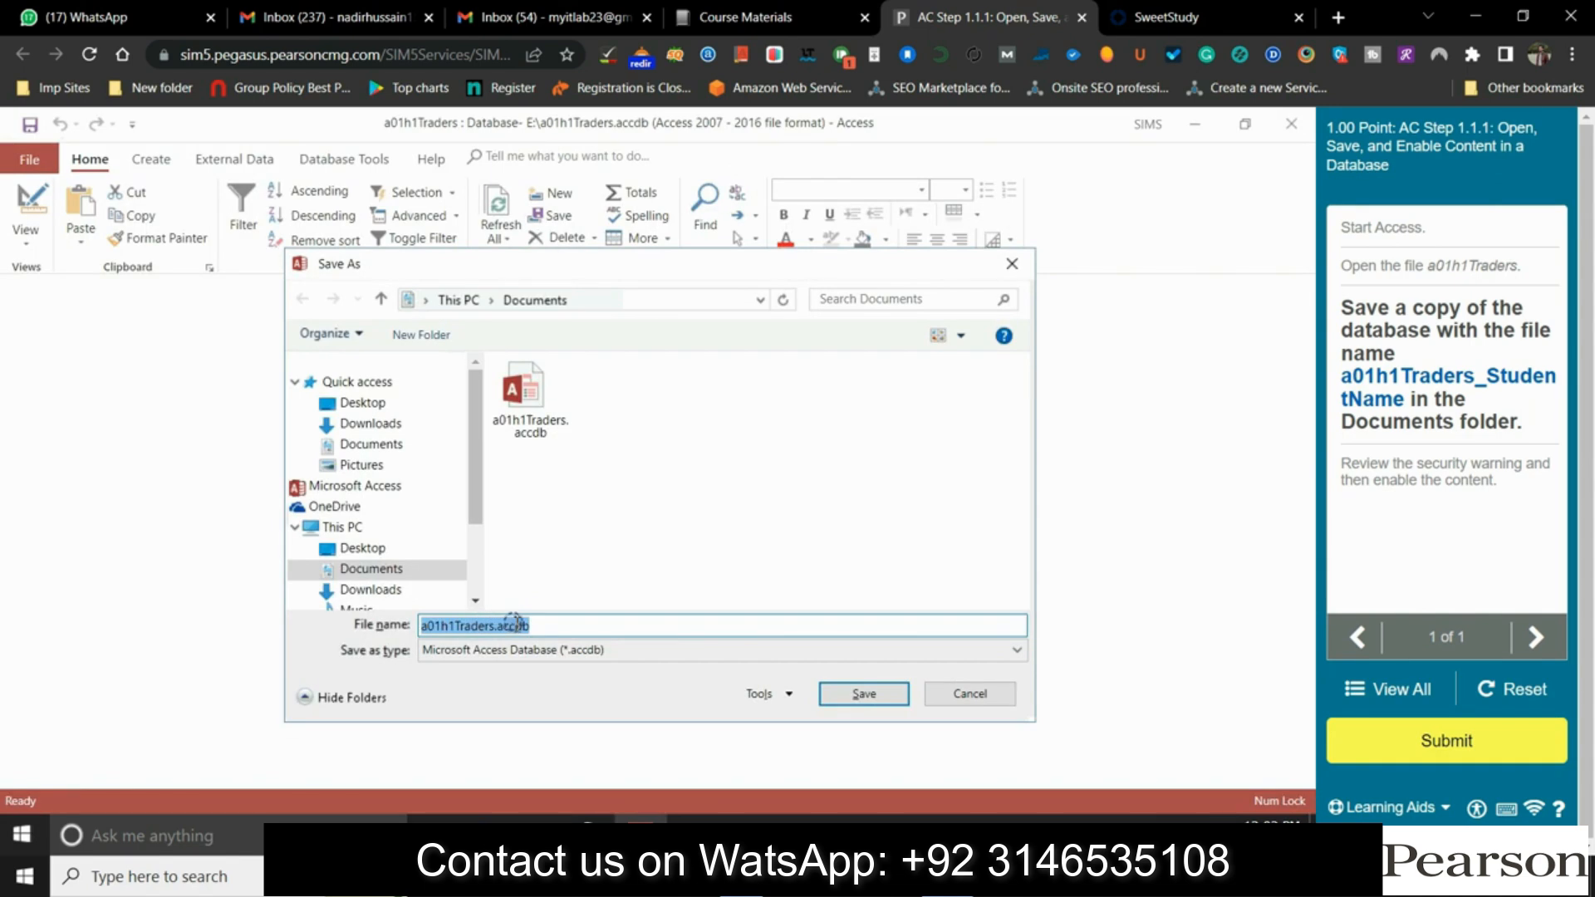
left_click(522, 650)
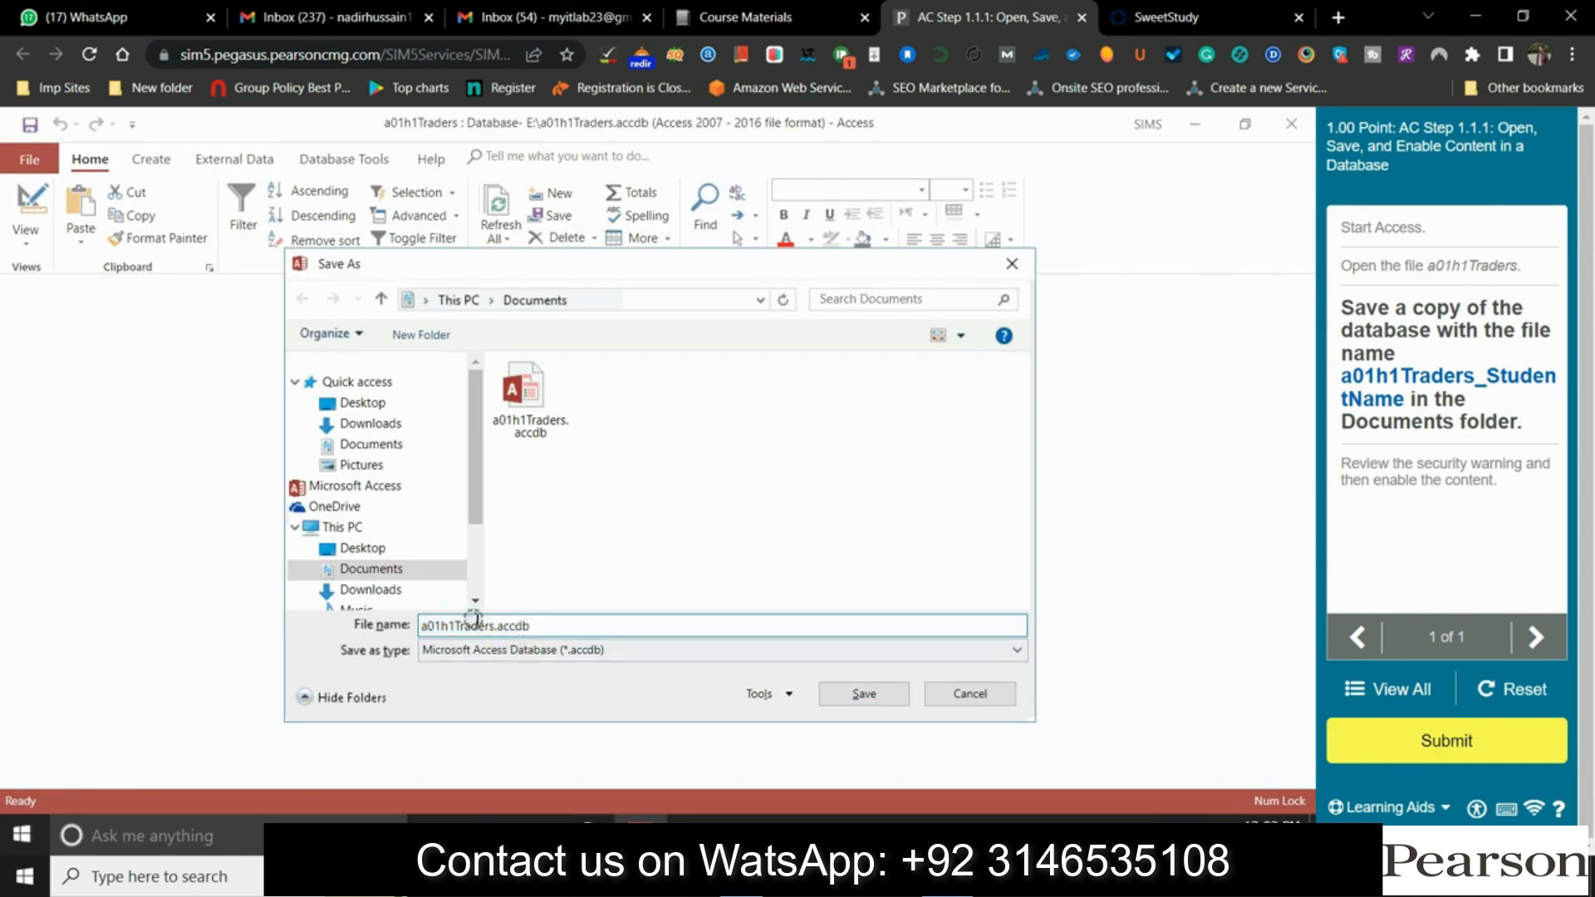
left_click(494, 624)
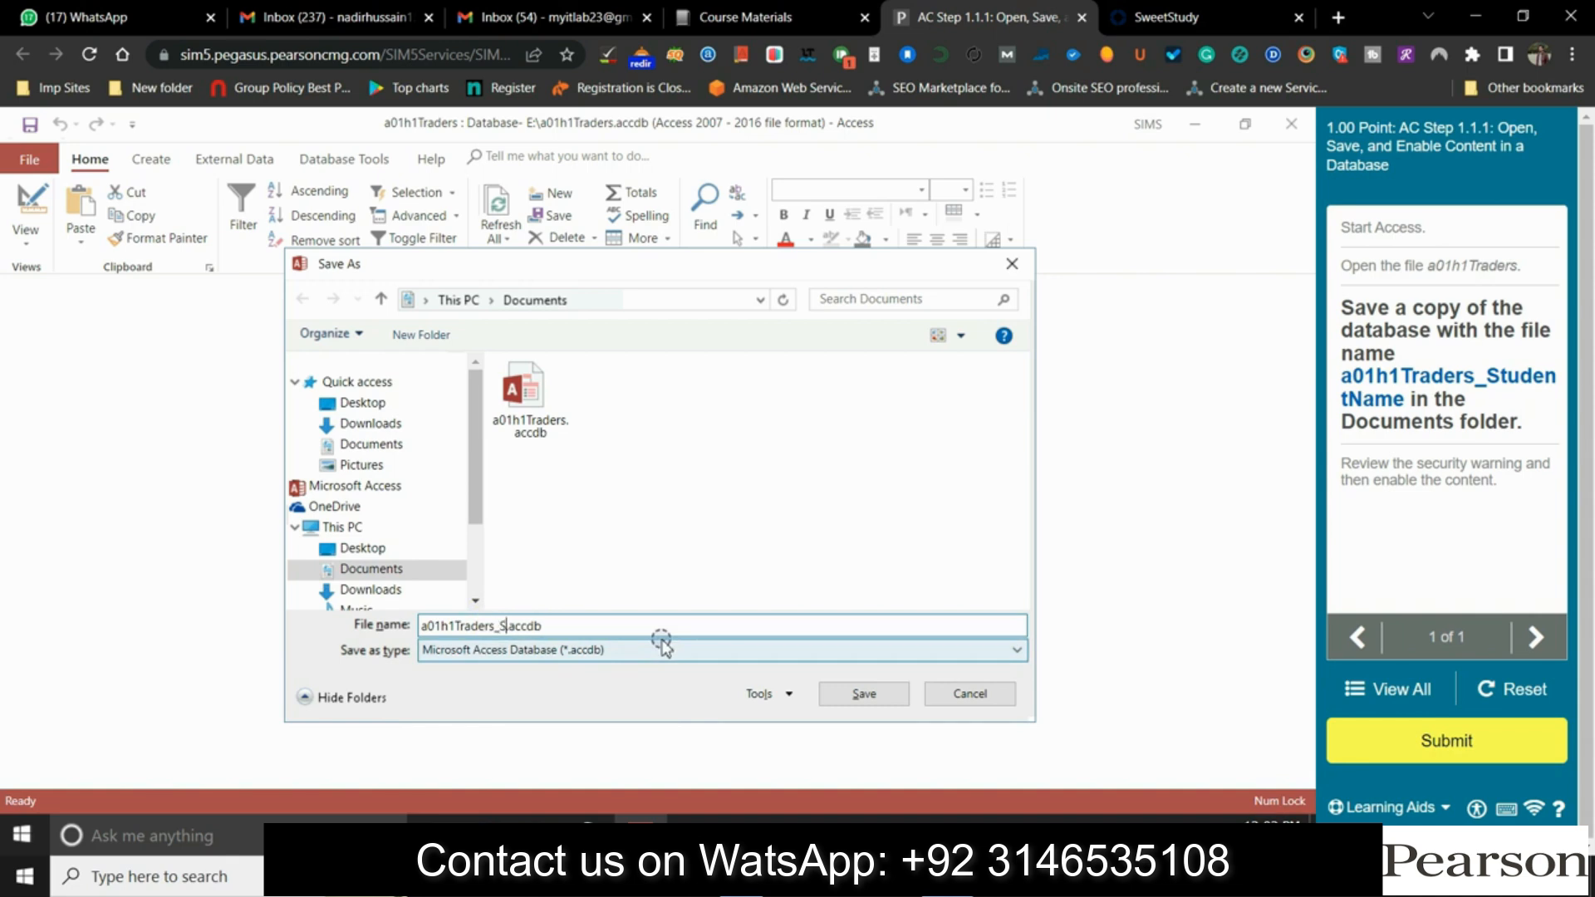
type("_Student")
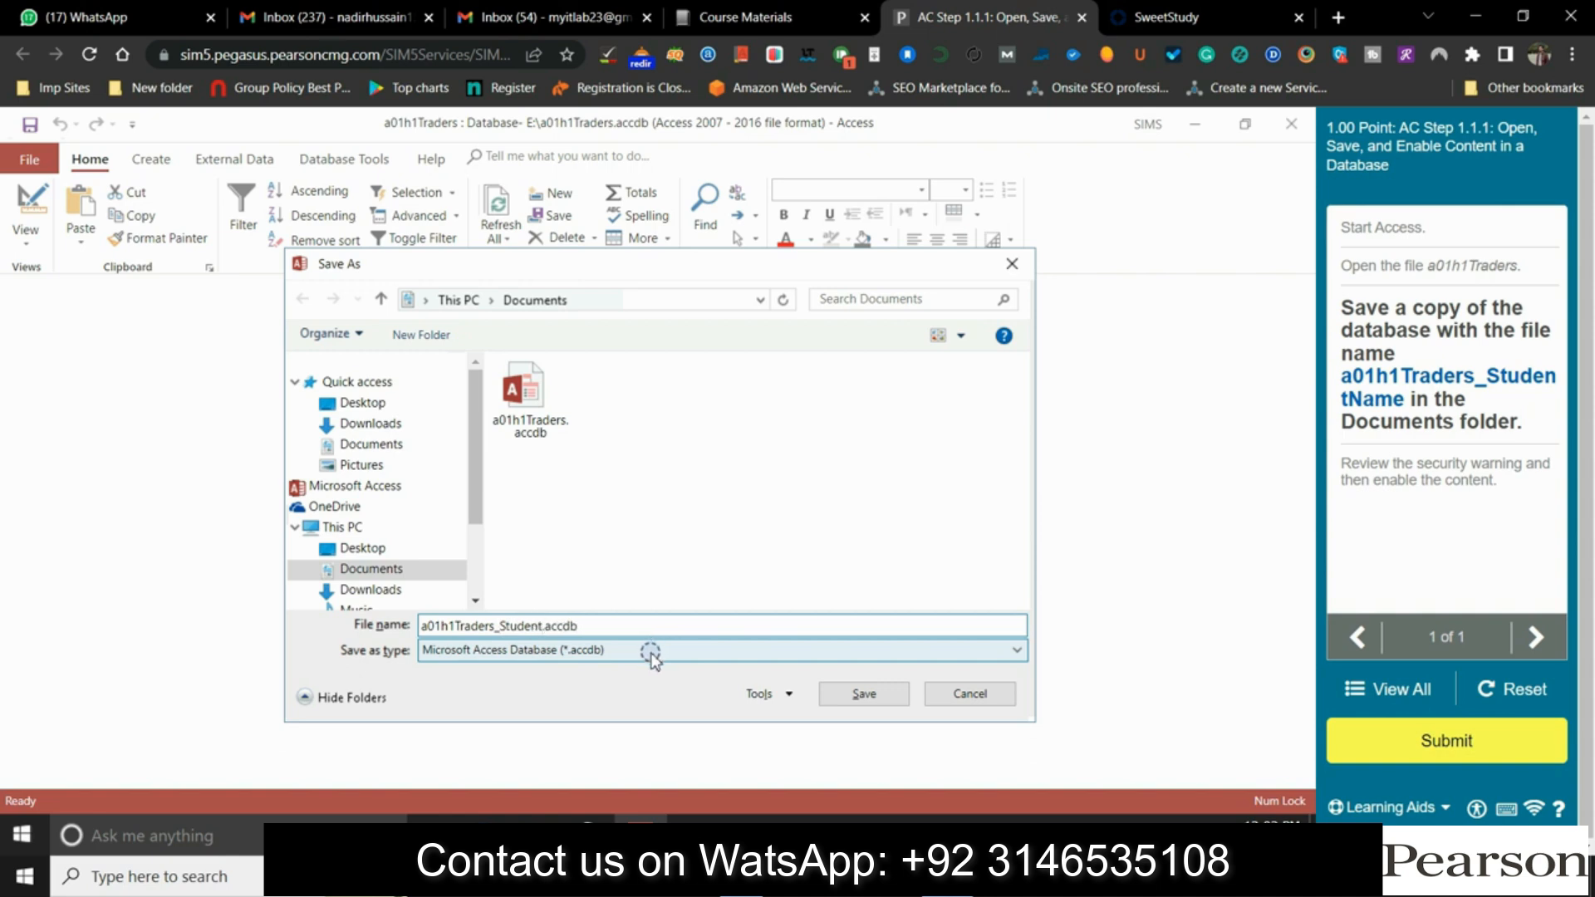
type("Name")
left_click(860, 694)
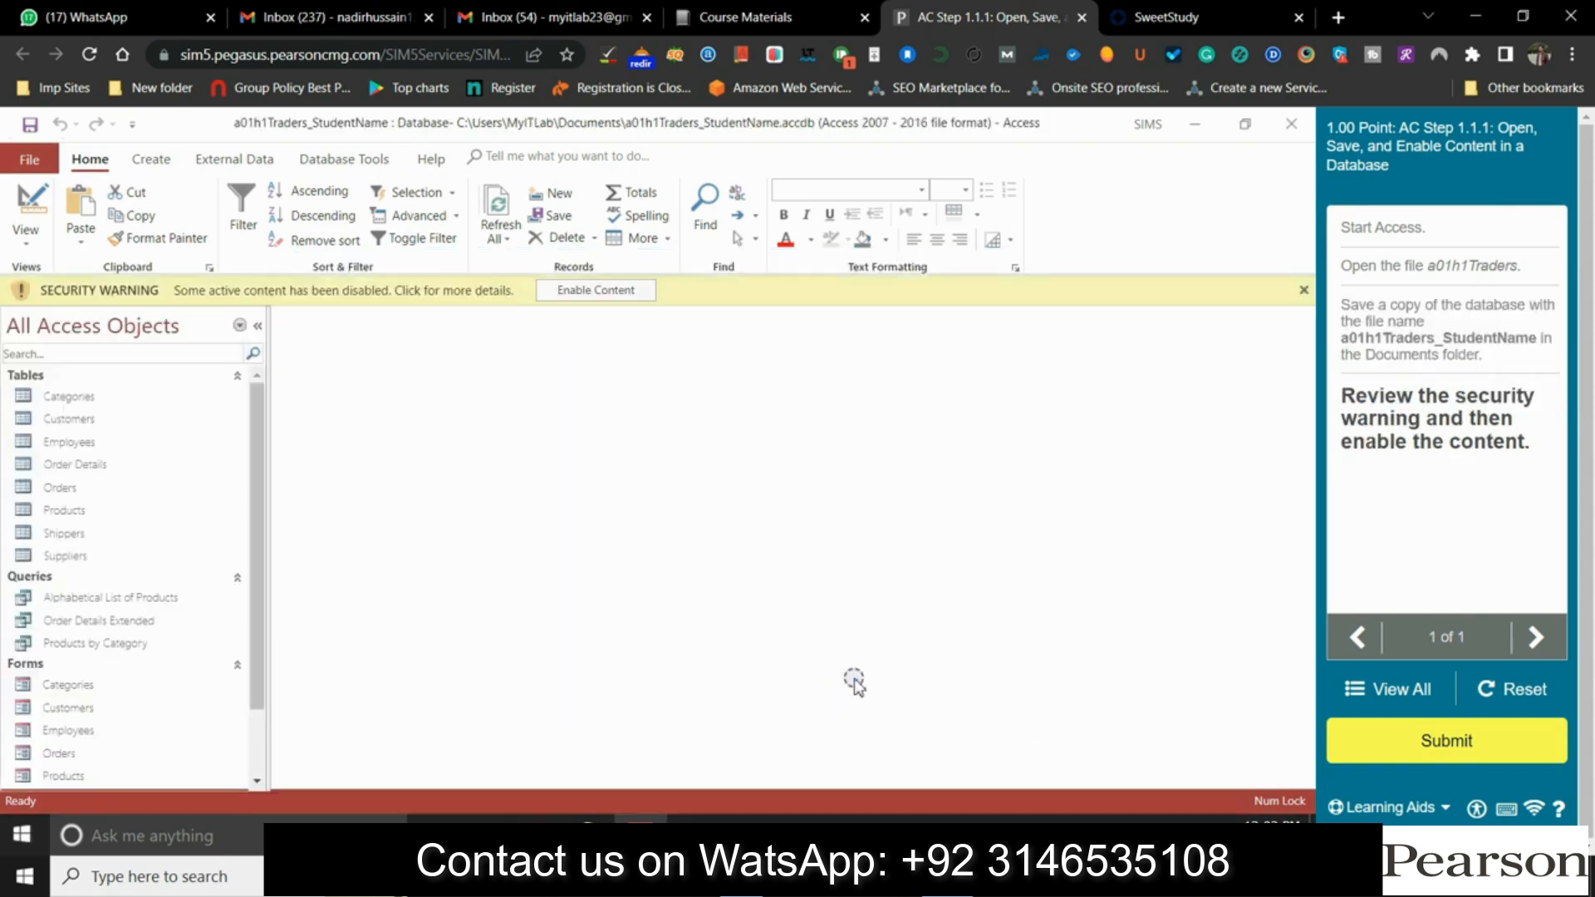
Enable the blocked content of the database copy and submit the training
left_click(620, 290)
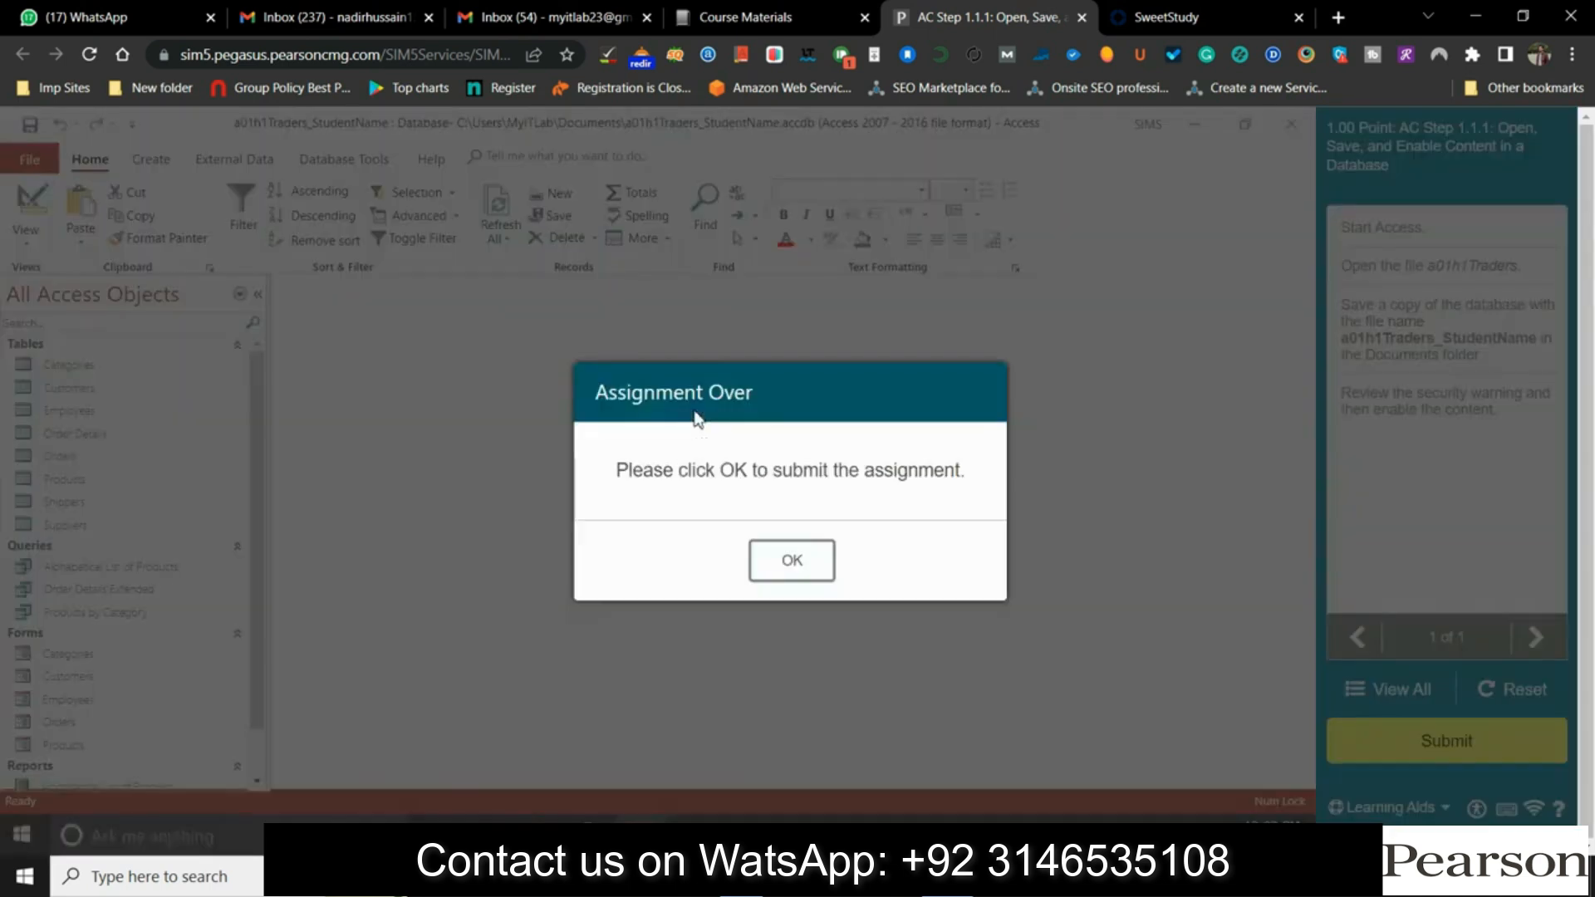
left_click(793, 560)
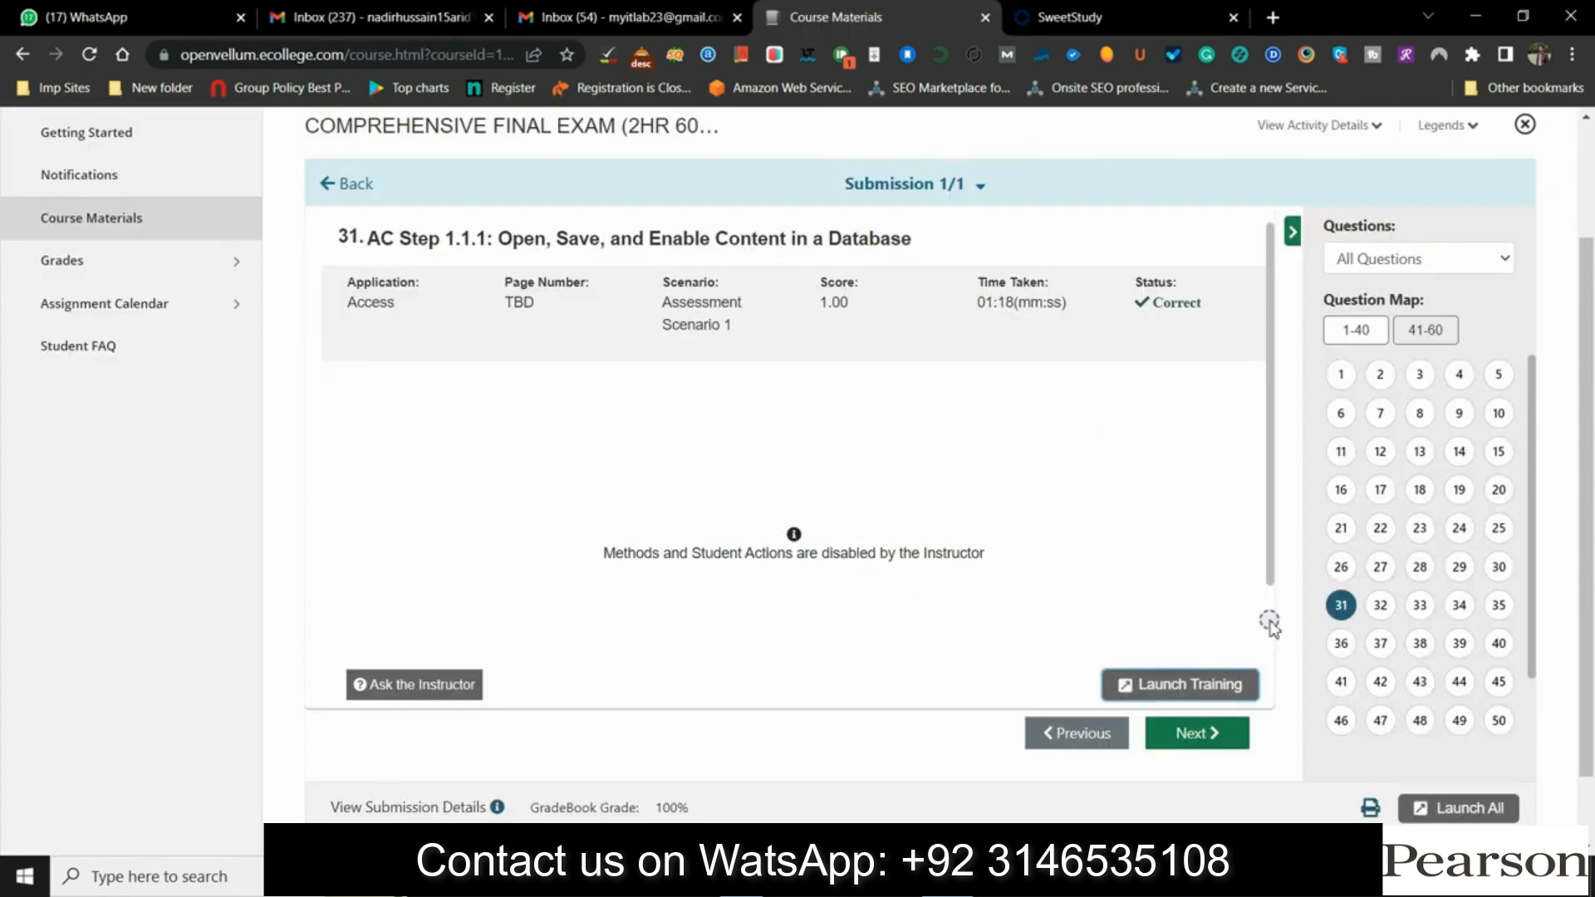
View question 60 of the exam submission and return to the list of all submissions
scroll(1528, 664, "down", 2)
left_click(1503, 773)
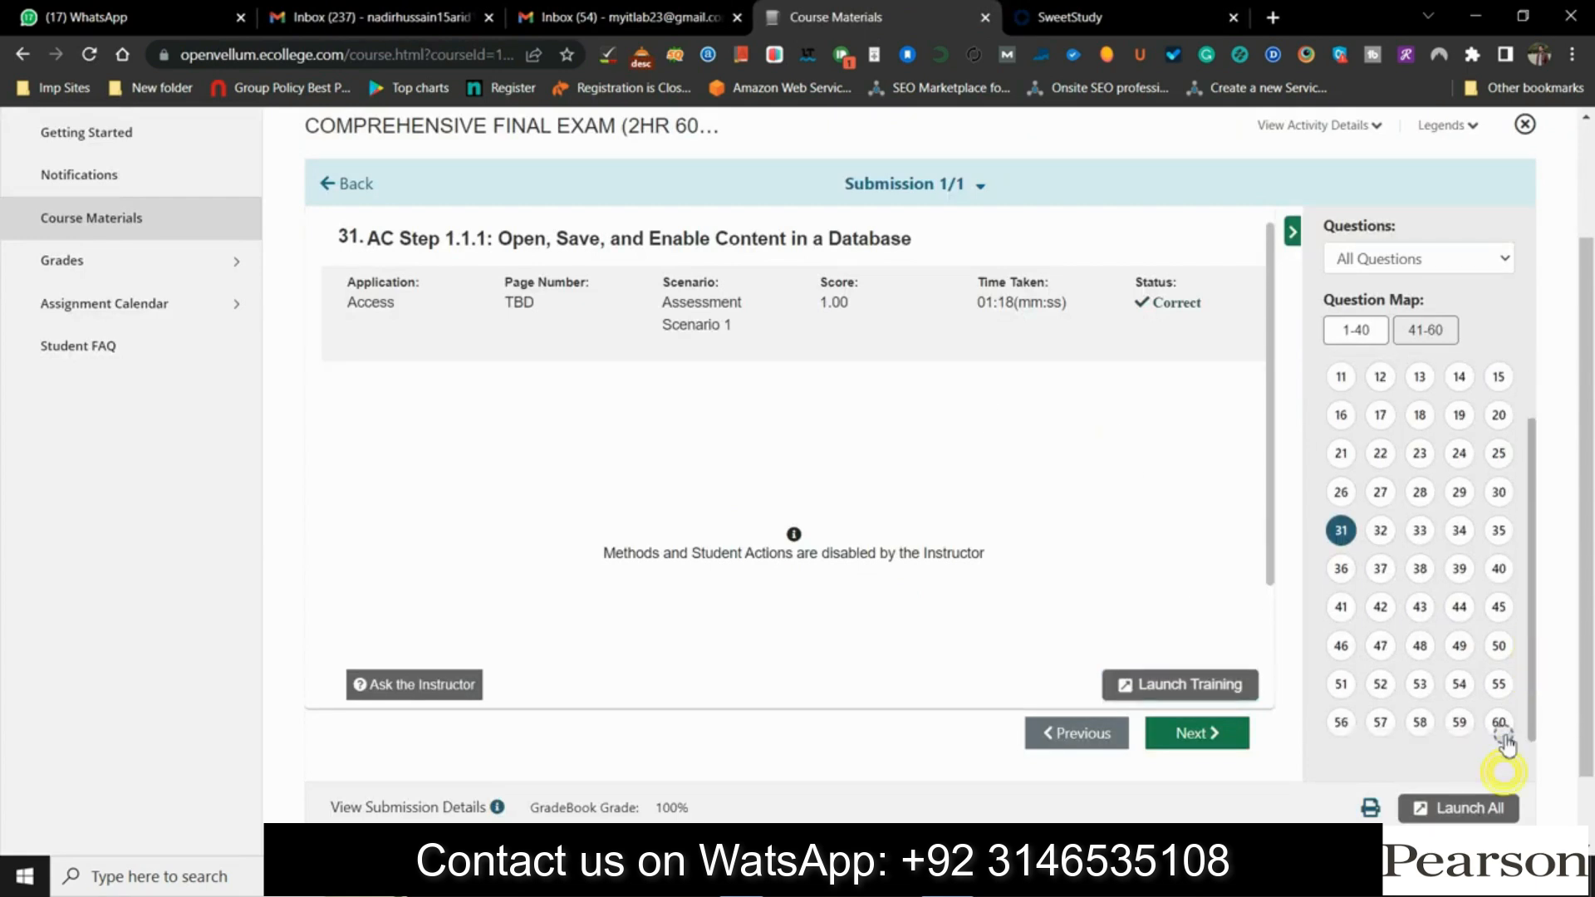
left_click(1500, 729)
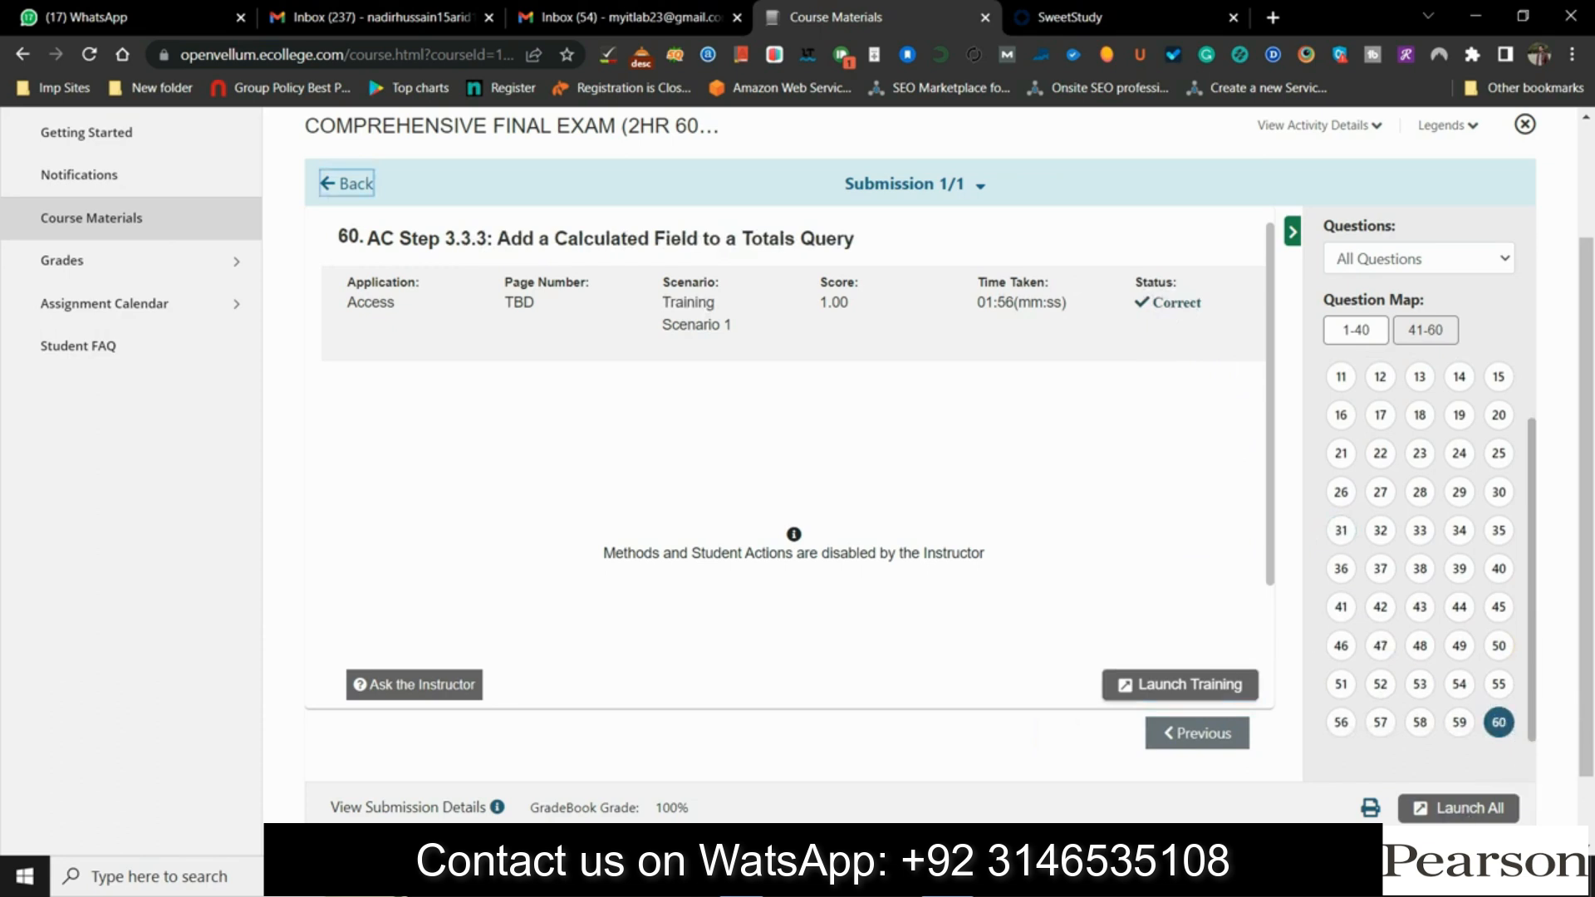
left_click(336, 183)
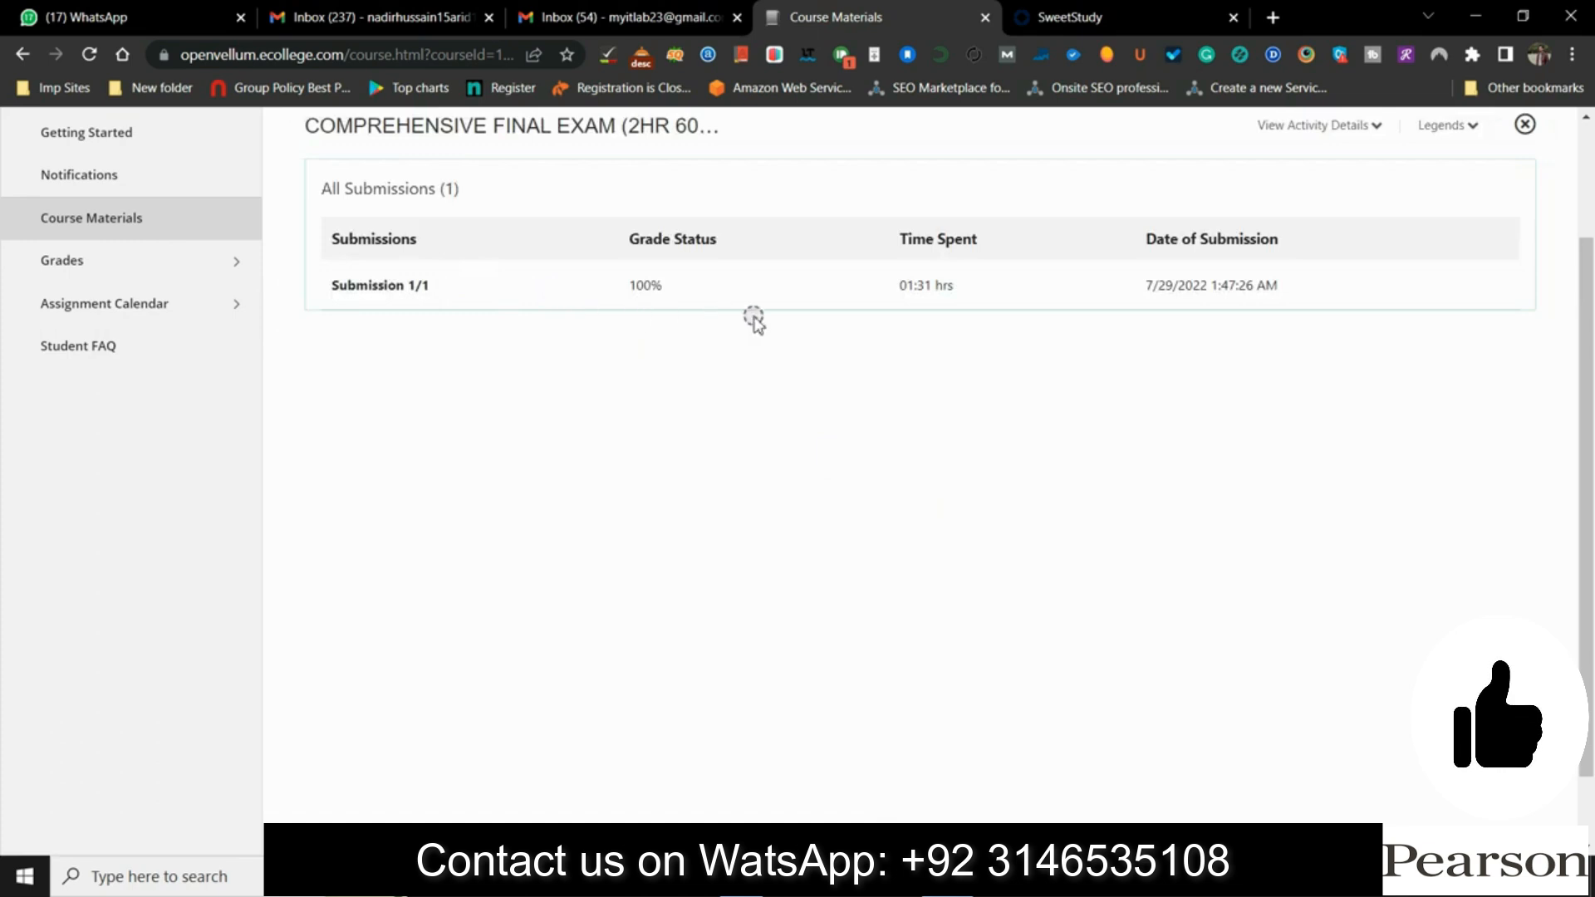
left_click_drag(1590, 507, 1589, 485)
left_click_drag(367, 151, 544, 177)
left_click_drag(304, 150, 520, 170)
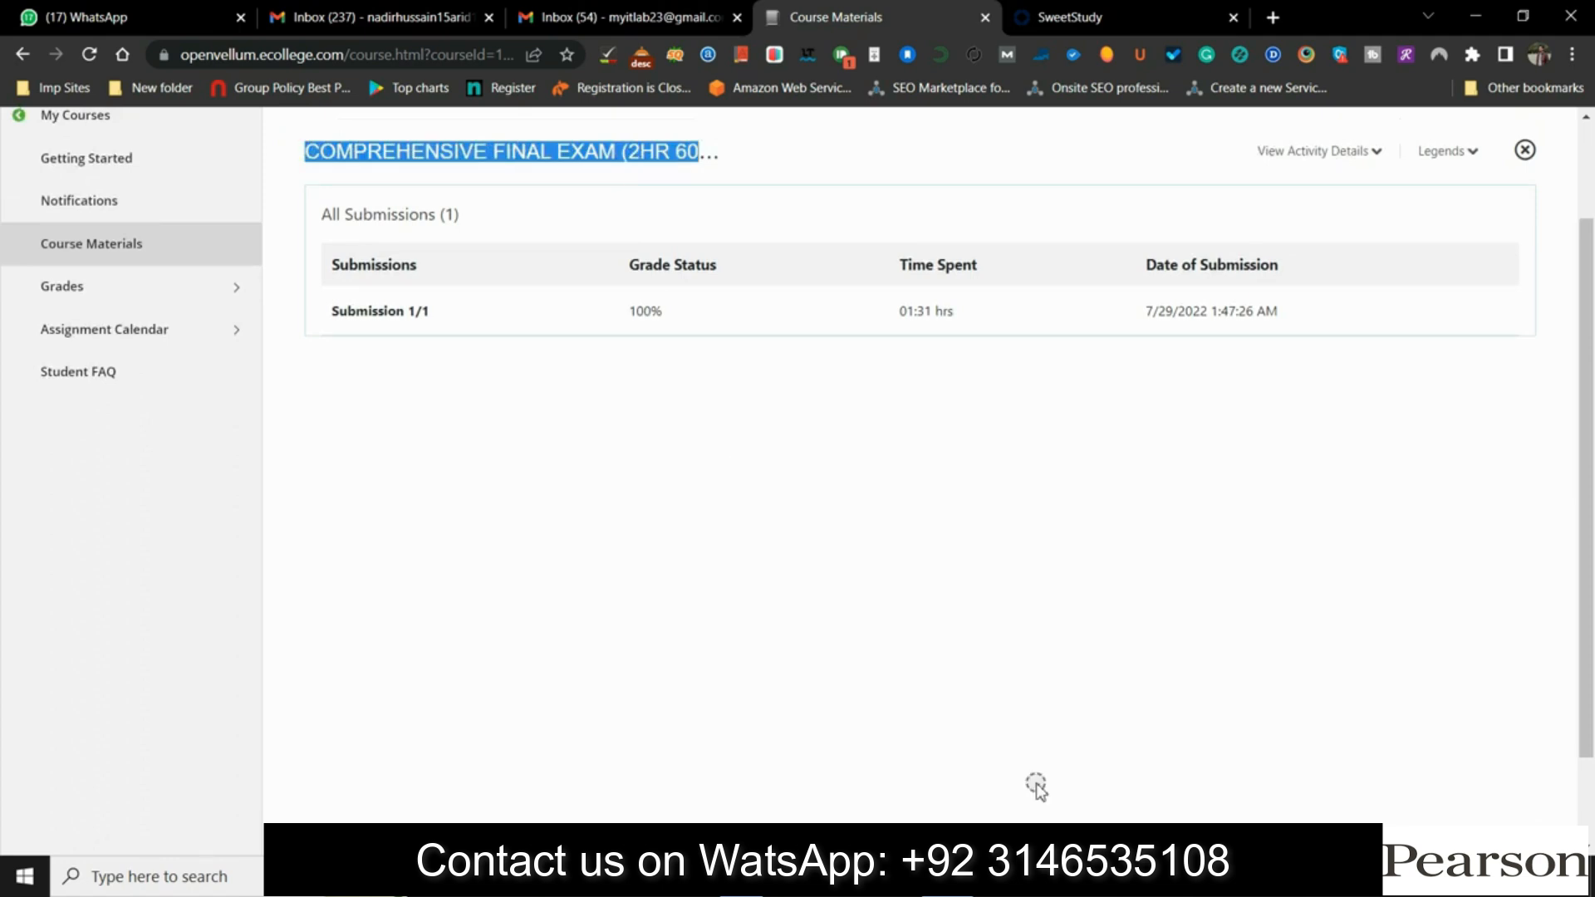